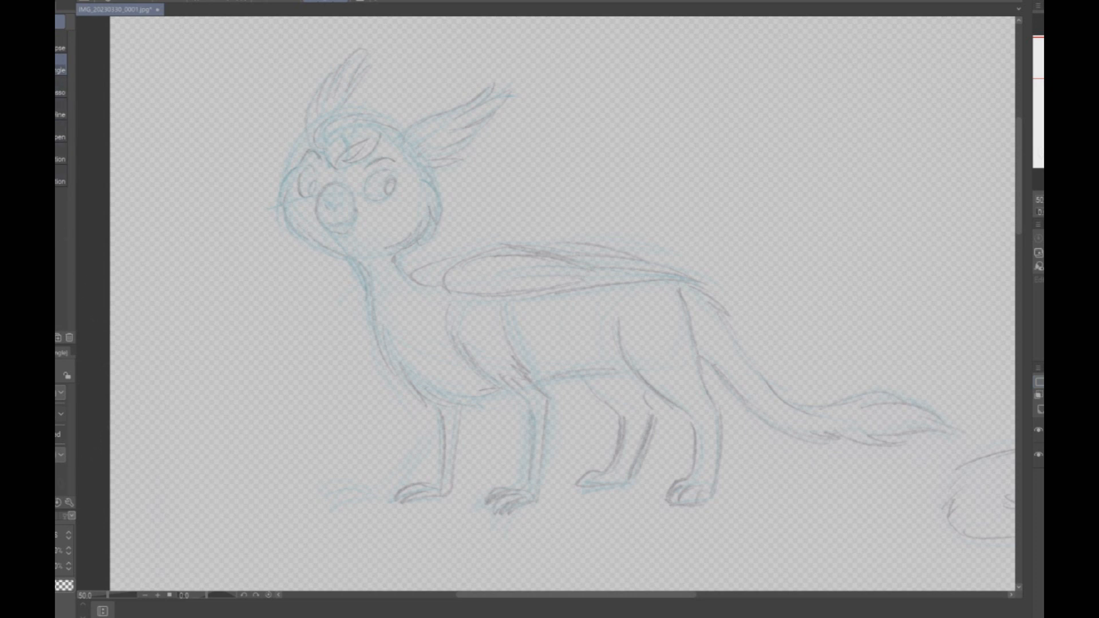
# - Ink the outline and inner feather marks of the near wing-shaped ear over the sketch with the Pen tool
pyautogui.press('p')
pyautogui.scroll(2, 410, 107)
pyautogui.moveTo(396, 180)
pyautogui.mouseDown()
pyautogui.moveTo(400, 158)
pyautogui.moveTo(565, 59)
pyautogui.moveTo(571, 77)
pyautogui.moveTo(523, 113)
pyautogui.moveTo(600, 80)
pyautogui.moveTo(584, 111)
pyautogui.moveTo(508, 143)
pyautogui.moveTo(564, 136)
pyautogui.moveTo(484, 181)
pyautogui.moveTo(461, 210)
pyautogui.moveTo(504, 208)
pyautogui.moveTo(458, 209)
pyautogui.moveTo(433, 187)
pyautogui.moveTo(445, 159)
pyautogui.mouseUp()
pyautogui.moveTo(428, 168); pyautogui.dragTo(483, 124)
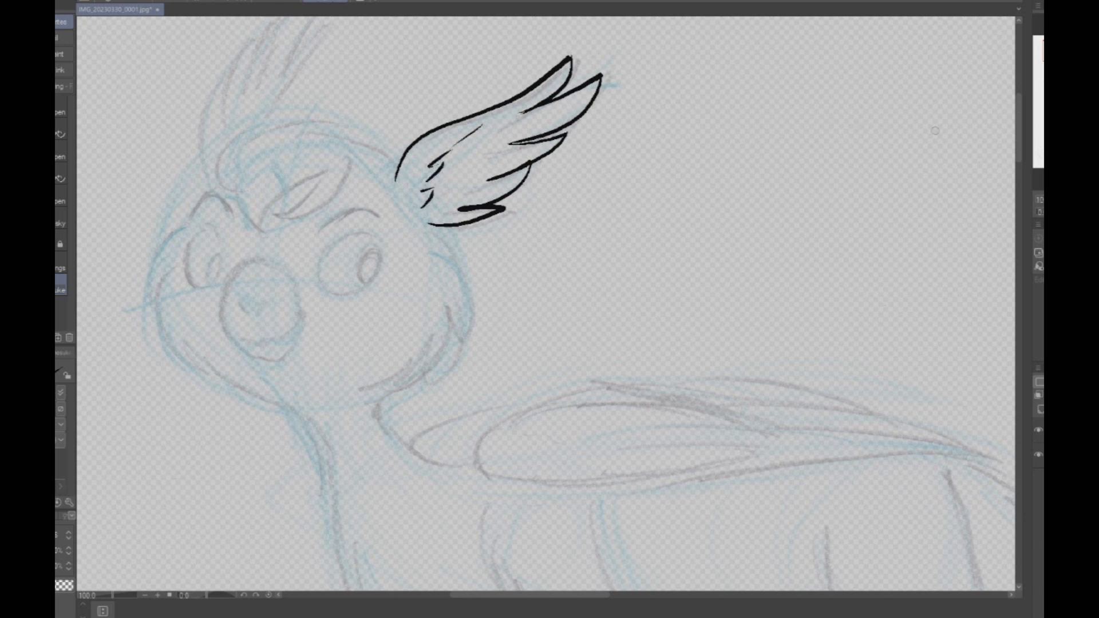
# - Ink the curved crown of the head and the swept tuft of hair over the forehead
pyautogui.moveTo(484, 172); pyautogui.dragTo(587, 206)
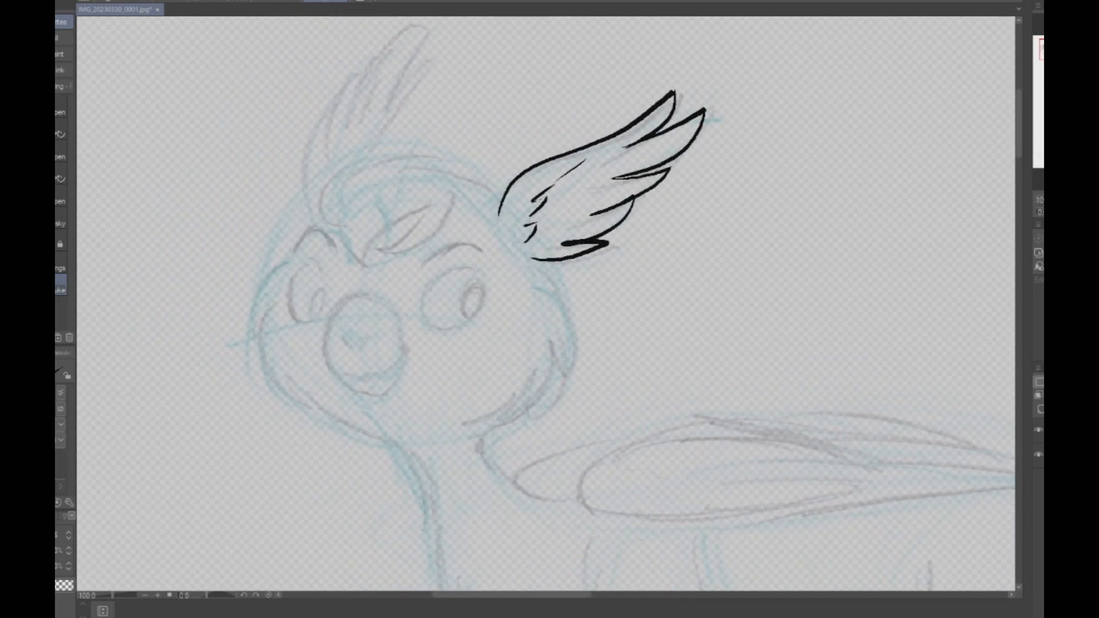
pyautogui.moveTo(501, 202)
pyautogui.mouseDown()
pyautogui.moveTo(401, 156)
pyautogui.moveTo(319, 191)
pyautogui.moveTo(328, 230)
pyautogui.mouseUp()
pyautogui.moveTo(340, 192)
pyautogui.mouseDown()
pyautogui.moveTo(364, 261)
pyautogui.moveTo(431, 195)
pyautogui.moveTo(391, 251)
pyautogui.mouseUp()
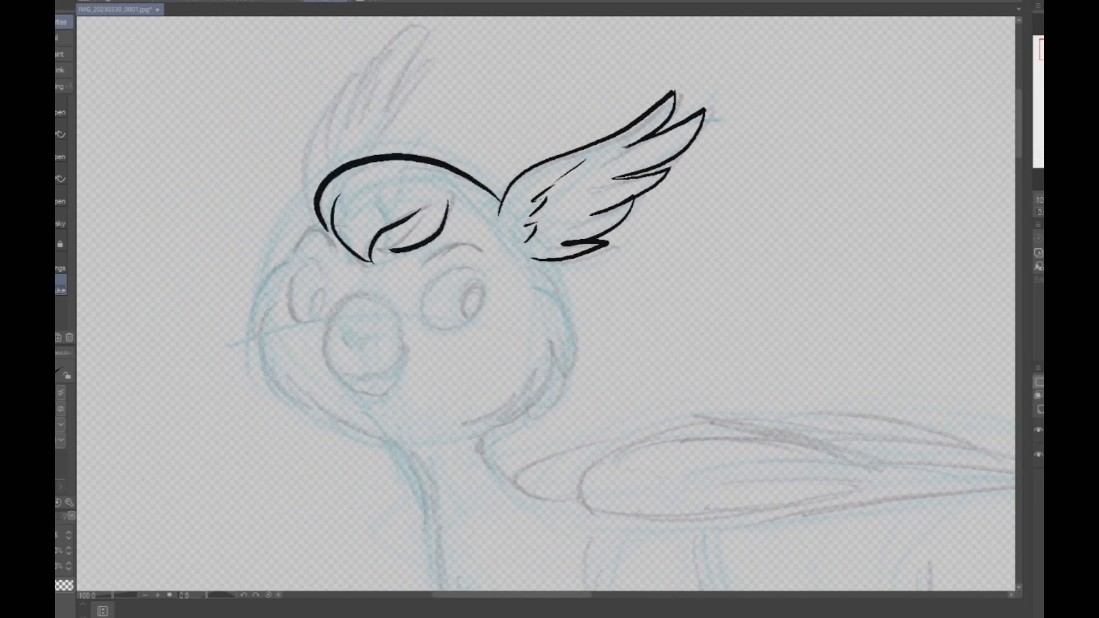
# - Ink the far wing-shaped ear with its overlapping feathers, joining its outer edge to the head
pyautogui.moveTo(463, 253); pyautogui.dragTo(624, 303)
pyautogui.moveTo(541, 201); pyautogui.dragTo(605, 92)
pyautogui.moveTo(605, 92)
pyautogui.mouseDown()
pyautogui.moveTo(585, 90)
pyautogui.moveTo(538, 147)
pyautogui.mouseUp()
pyautogui.moveTo(560, 105)
pyautogui.mouseDown()
pyautogui.moveTo(567, 87)
pyautogui.moveTo(516, 160)
pyautogui.mouseUp()
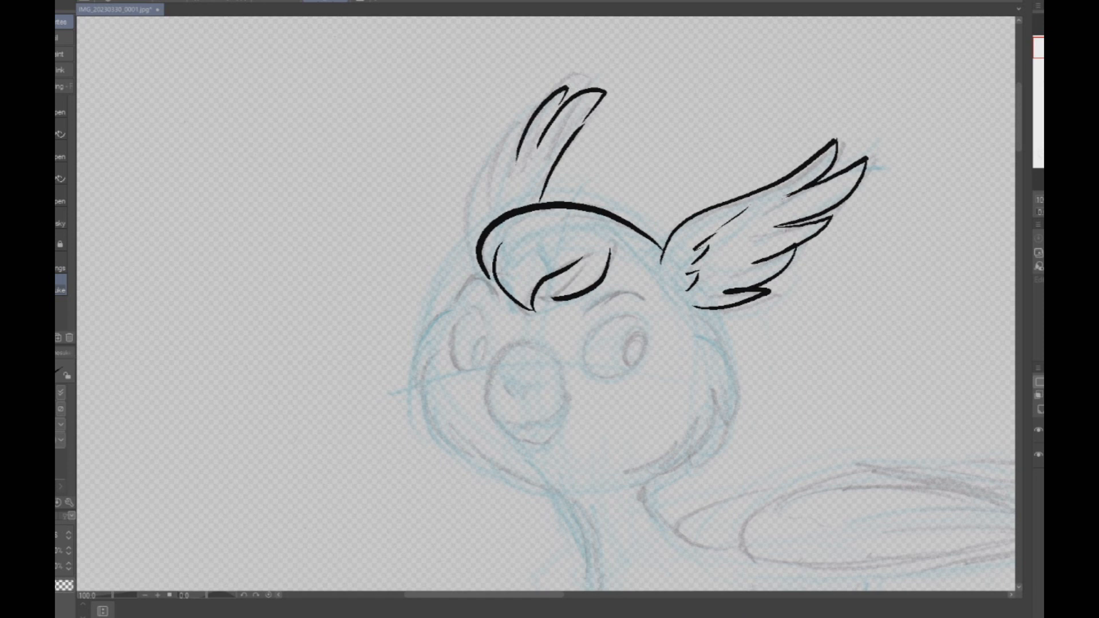
pyautogui.moveTo(531, 115)
pyautogui.mouseDown()
pyautogui.moveTo(493, 186)
pyautogui.moveTo(471, 200)
pyautogui.moveTo(473, 277)
pyautogui.mouseUp()
# - Flip the canvas view horizontally and ink the near cheek with layered, curved feather strokes down to the jaw
pyautogui.scroll(-4, 824, 318)
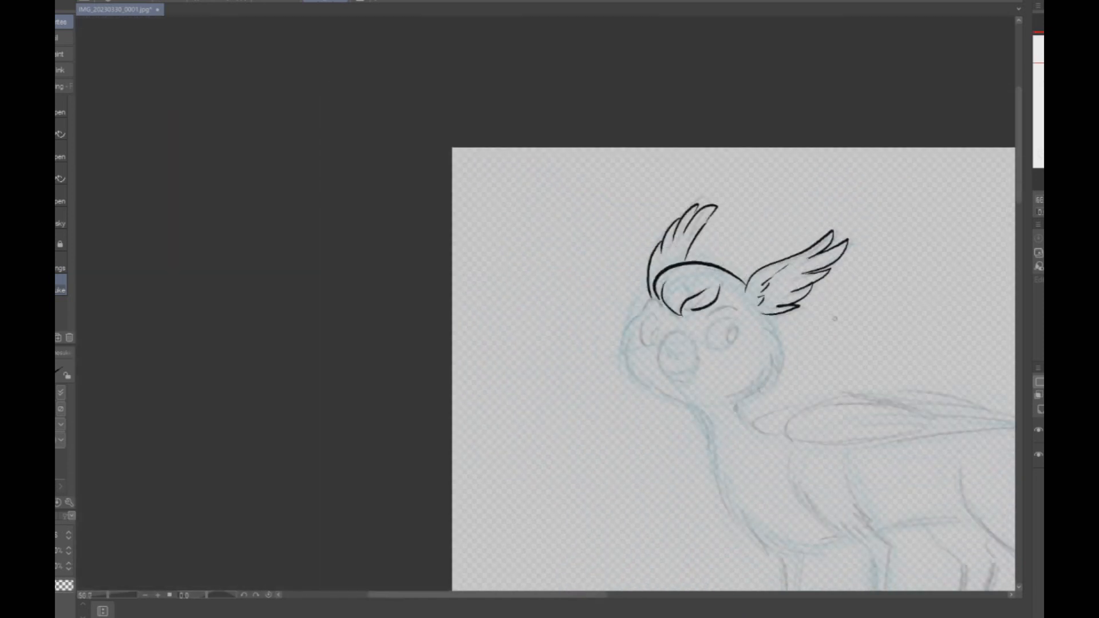
pyautogui.scroll(3, 863, 333)
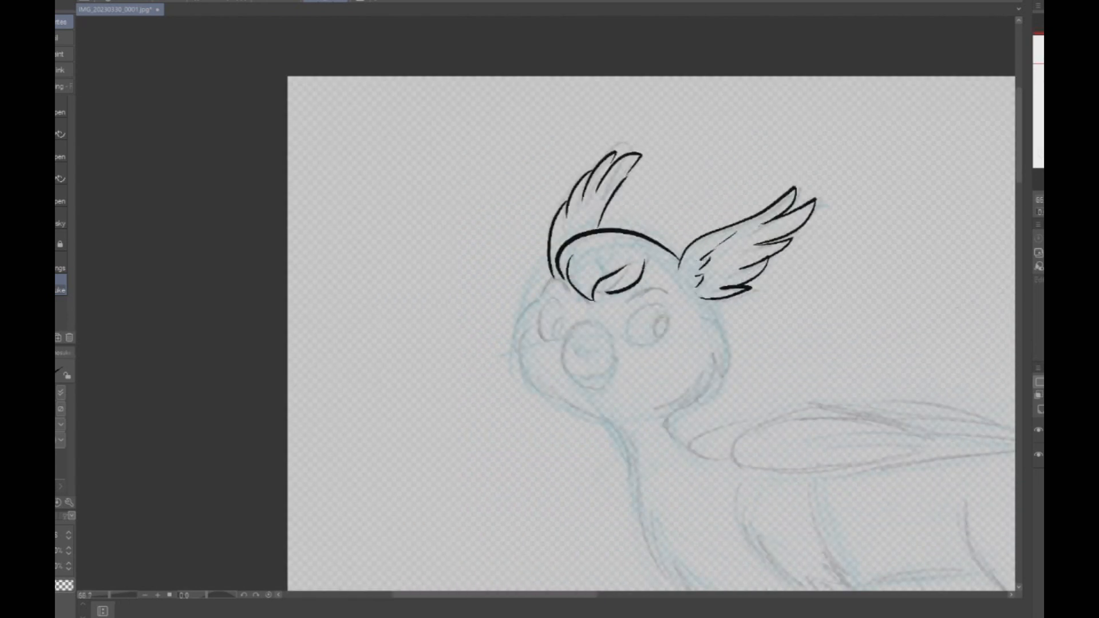
pyautogui.press('h')
pyautogui.scroll(2, 382, 415)
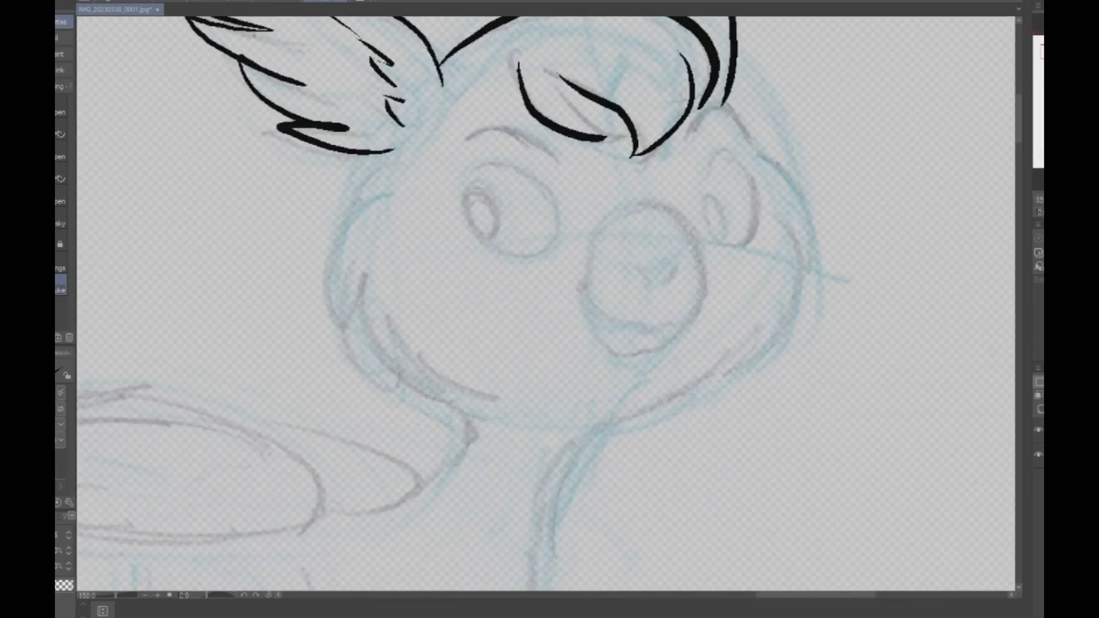
pyautogui.moveTo(381, 163)
pyautogui.mouseDown()
pyautogui.moveTo(355, 192)
pyautogui.moveTo(333, 317)
pyautogui.mouseUp()
pyautogui.moveTo(353, 250); pyautogui.dragTo(382, 372)
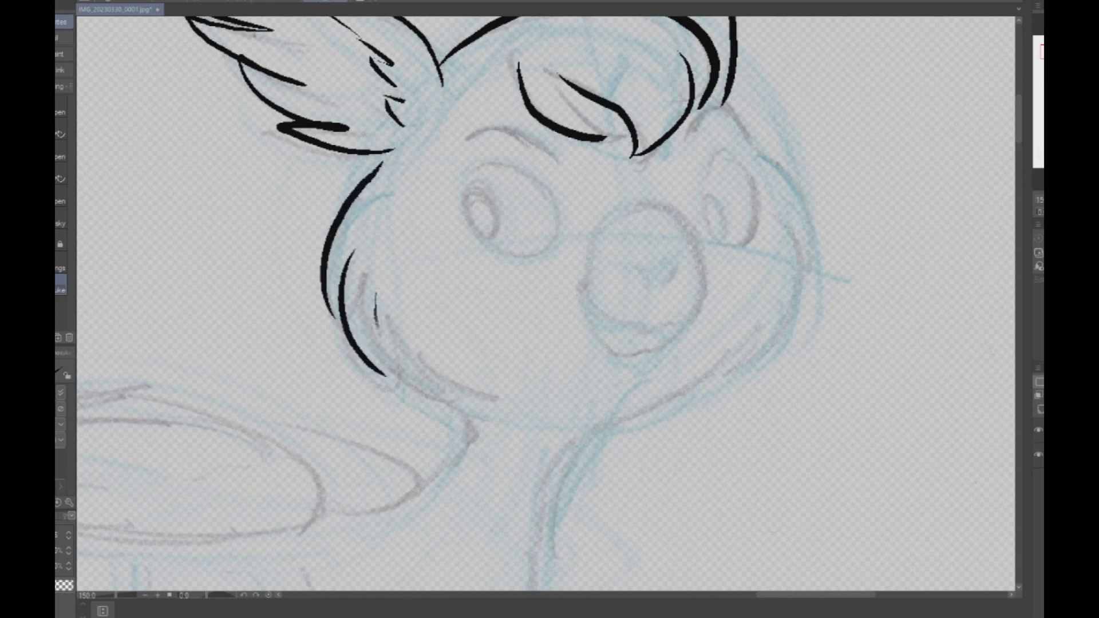
pyautogui.moveTo(375, 315); pyautogui.dragTo(482, 416)
# - Ink the far side of the face with overlapping cheek strokes and a curve running from the chin into the throat
pyautogui.moveTo(725, 97)
pyautogui.mouseDown()
pyautogui.moveTo(784, 178)
pyautogui.moveTo(800, 278)
pyautogui.mouseUp()
pyautogui.moveTo(785, 231)
pyautogui.mouseDown()
pyautogui.moveTo(795, 263)
pyautogui.moveTo(753, 362)
pyautogui.mouseUp()
pyautogui.moveTo(756, 325)
pyautogui.mouseDown()
pyautogui.moveTo(719, 387)
pyautogui.moveTo(647, 430)
pyautogui.mouseUp()
pyautogui.moveTo(685, 386)
pyautogui.mouseDown()
pyautogui.moveTo(621, 421)
pyautogui.moveTo(547, 497)
pyautogui.mouseUp()
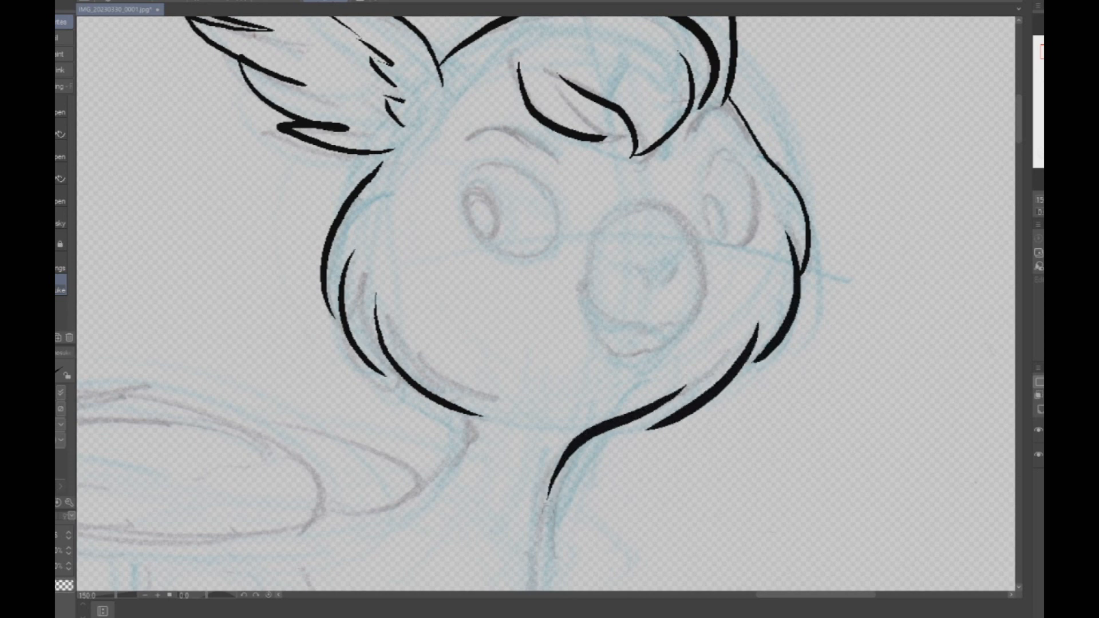
# - Ink the rounded beak with its mouth line and two small nostrils
pyautogui.scroll(5, 641, 279)
pyautogui.moveTo(467, 303)
pyautogui.mouseDown()
pyautogui.moveTo(533, 391)
pyautogui.moveTo(629, 418)
pyautogui.moveTo(655, 449)
pyautogui.moveTo(743, 416)
pyautogui.moveTo(766, 391)
pyautogui.moveTo(752, 411)
pyautogui.moveTo(781, 364)
pyautogui.moveTo(791, 251)
pyautogui.moveTo(740, 145)
pyautogui.moveTo(643, 95)
pyautogui.moveTo(548, 129)
pyautogui.moveTo(479, 235)
pyautogui.moveTo(461, 282)
pyautogui.moveTo(463, 334)
pyautogui.moveTo(554, 471)
pyautogui.moveTo(610, 488)
pyautogui.moveTo(671, 486)
pyautogui.moveTo(731, 450)
pyautogui.moveTo(755, 384)
pyautogui.mouseUp()
pyautogui.moveTo(641, 302); pyautogui.dragTo(611, 252)
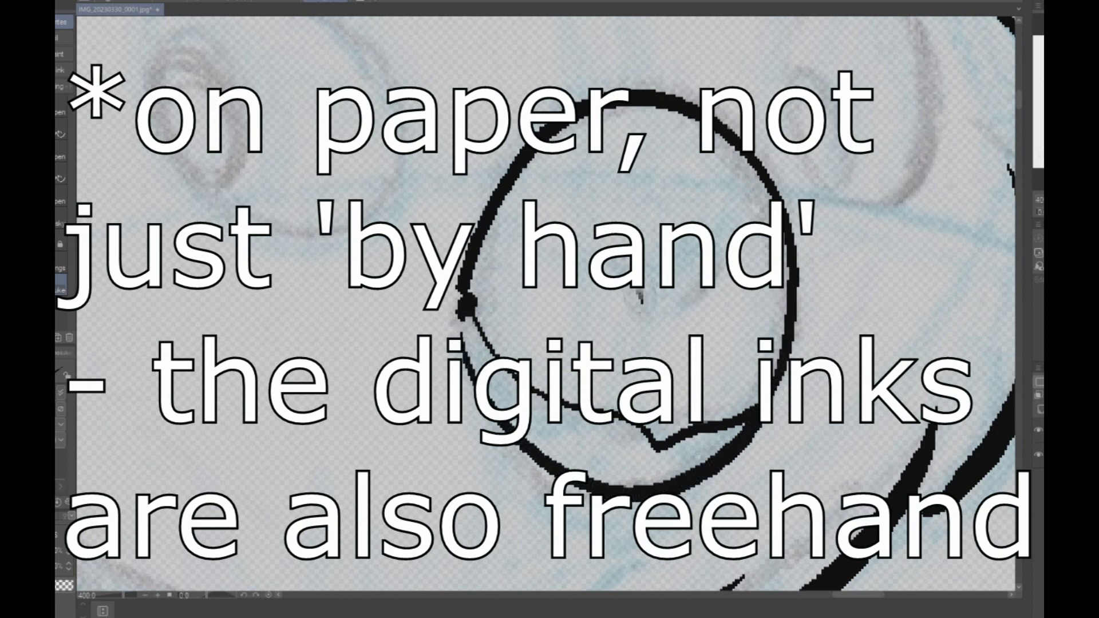
pyautogui.moveTo(691, 300); pyautogui.dragTo(718, 259)
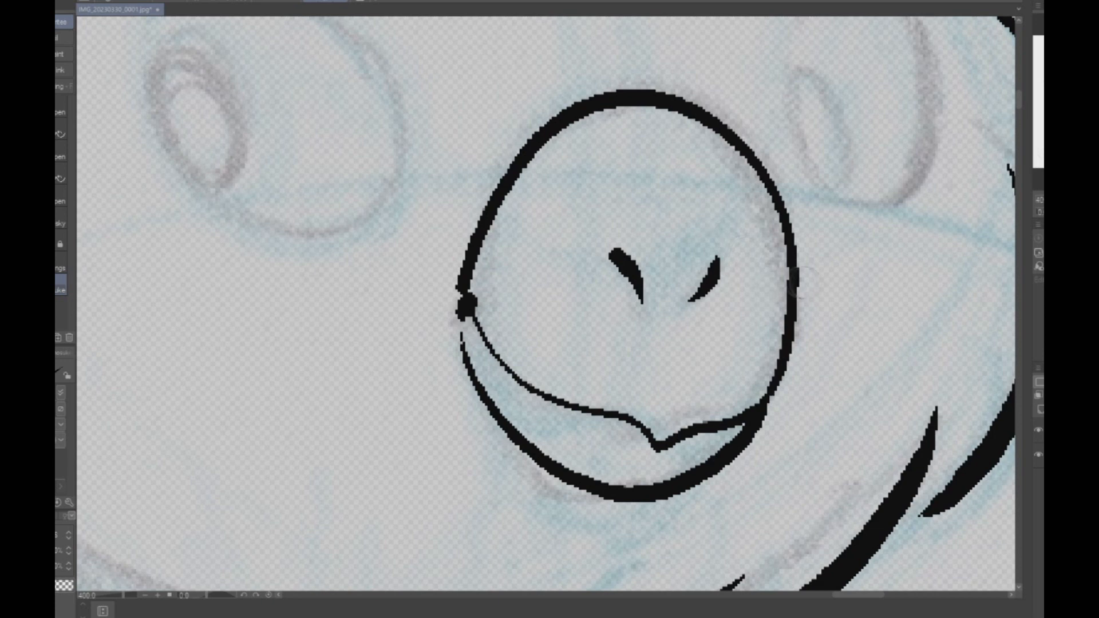
# - Ink both eyes with their pupils and add the brow lines above them, undoing the faulty first eye stroke
pyautogui.scroll(-5, 825, 291)
pyautogui.scroll(4, 806, 320)
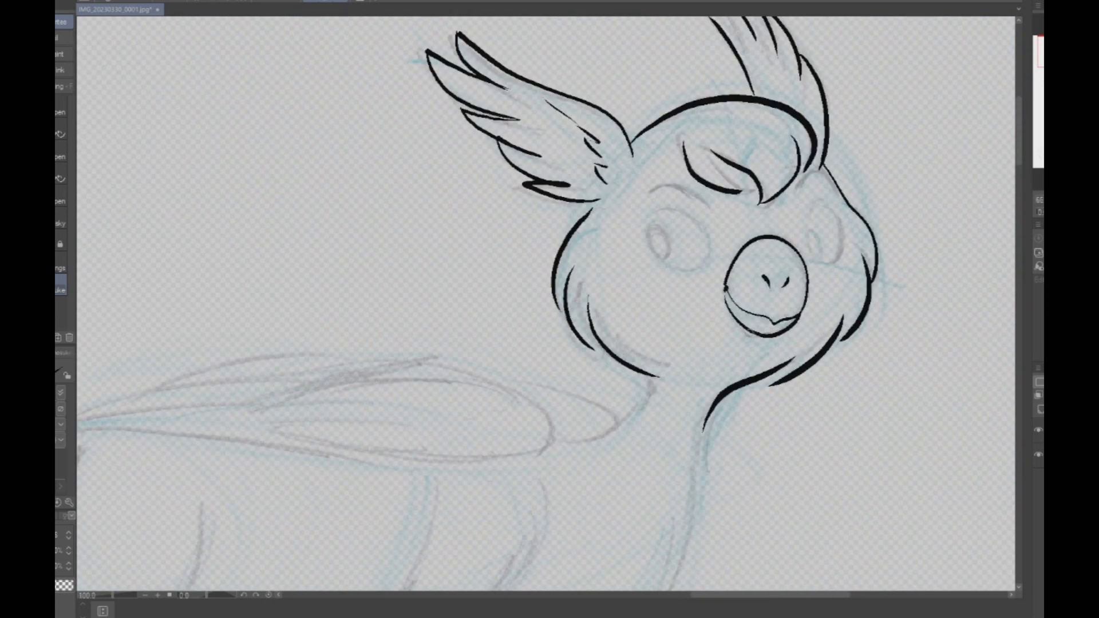
pyautogui.scroll(1, 741, 148)
pyautogui.moveTo(668, 253)
pyautogui.mouseDown()
pyautogui.moveTo(671, 194)
pyautogui.moveTo(609, 136)
pyautogui.moveTo(555, 158)
pyautogui.moveTo(558, 221)
pyautogui.moveTo(601, 254)
pyautogui.moveTo(670, 253)
pyautogui.moveTo(606, 263)
pyautogui.moveTo(557, 222)
pyautogui.moveTo(549, 180)
pyautogui.moveTo(584, 201)
pyautogui.moveTo(569, 236)
pyautogui.mouseUp()
pyautogui.hotkey('ctrl', 'z')
pyautogui.moveTo(551, 116)
pyautogui.mouseDown()
pyautogui.moveTo(583, 101)
pyautogui.moveTo(635, 107)
pyautogui.moveTo(680, 138)
pyautogui.mouseUp()
pyautogui.moveTo(852, 136)
pyautogui.mouseDown()
pyautogui.moveTo(865, 104)
pyautogui.moveTo(895, 91)
pyautogui.moveTo(921, 114)
pyautogui.mouseUp()
pyautogui.moveTo(880, 236)
pyautogui.mouseDown()
pyautogui.moveTo(871, 155)
pyautogui.moveTo(899, 133)
pyautogui.moveTo(917, 142)
pyautogui.moveTo(942, 194)
pyautogui.moveTo(932, 243)
pyautogui.moveTo(906, 258)
pyautogui.moveTo(877, 238)
pyautogui.moveTo(883, 192)
pyautogui.moveTo(876, 229)
pyautogui.mouseUp()
pyautogui.scroll(-4, 924, 222)
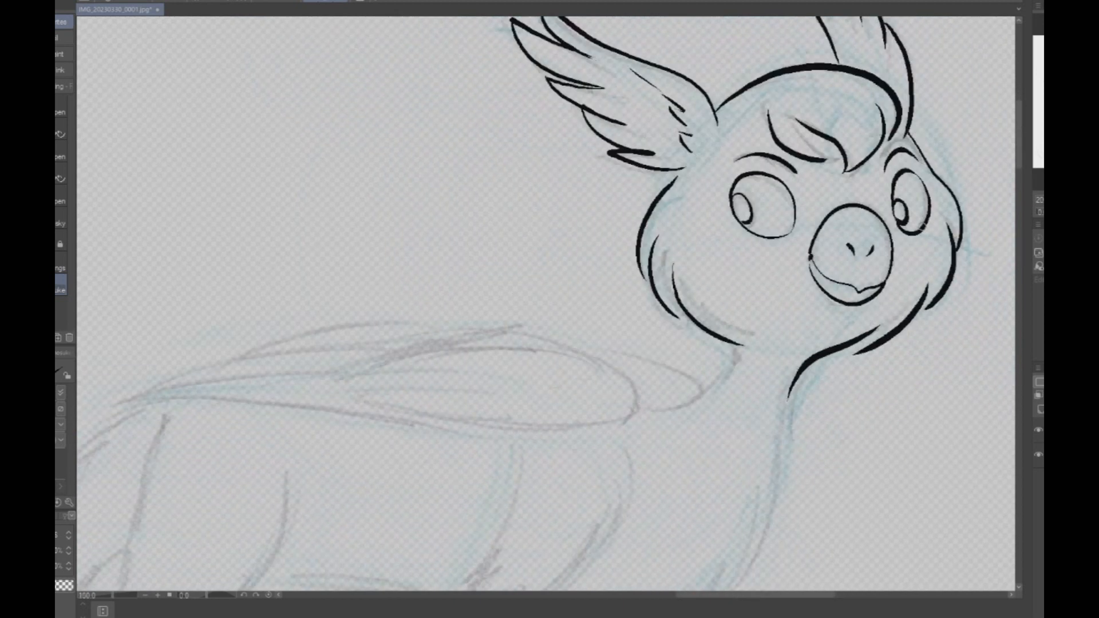
# - Erase the inked stroke that runs from under the chin down the throat
pyautogui.scroll(-1, 931, 228)
pyautogui.scroll(4, 931, 226)
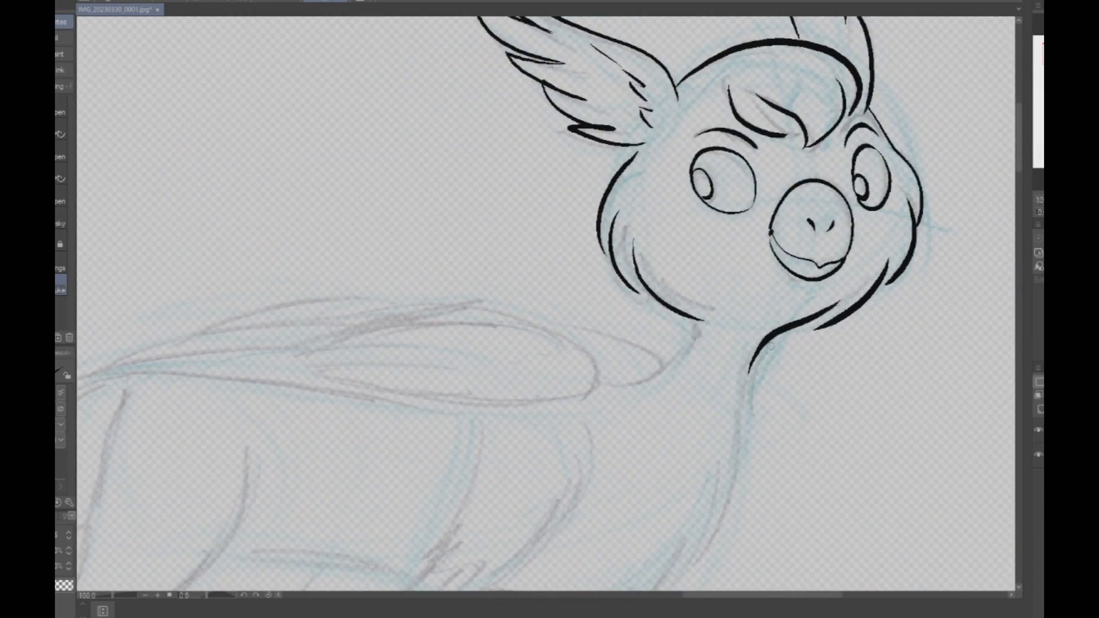
pyautogui.press('e')
pyautogui.moveTo(747, 371)
pyautogui.mouseDown()
pyautogui.moveTo(784, 330)
pyautogui.moveTo(841, 299)
pyautogui.mouseUp()
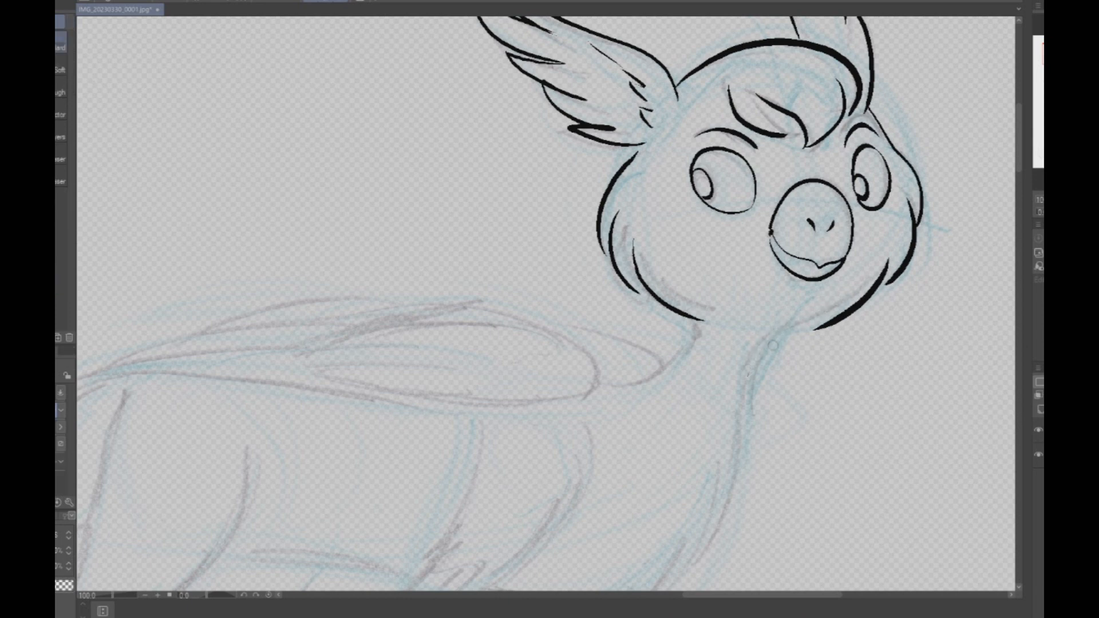
# - Move the inked head on its layer slightly back and down towards the sketched body
pyautogui.scroll(-5, 773, 345)
pyautogui.press('p')
pyautogui.scroll(4, 889, 298)
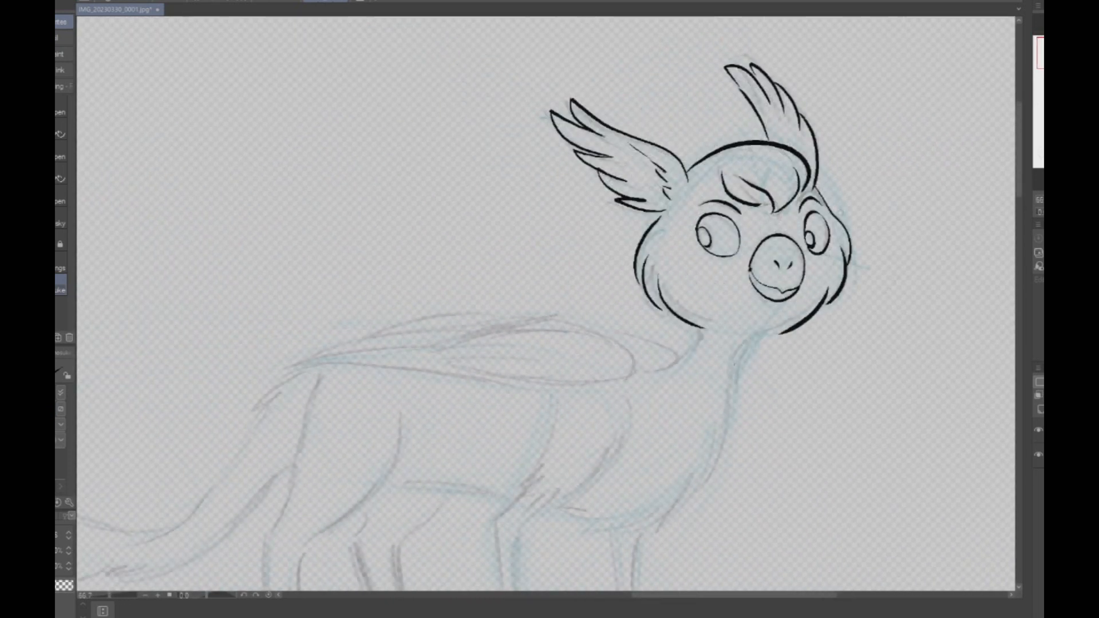
pyautogui.press('k')
pyautogui.moveTo(687, 343); pyautogui.dragTo(767, 218)
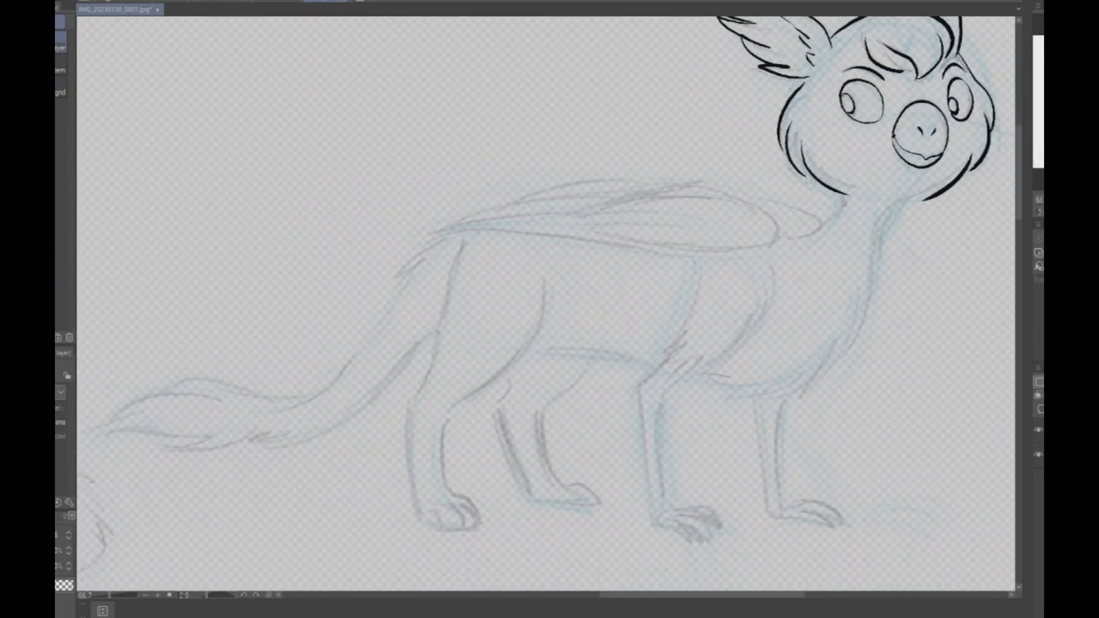
pyautogui.moveTo(630, 286); pyautogui.dragTo(505, 364)
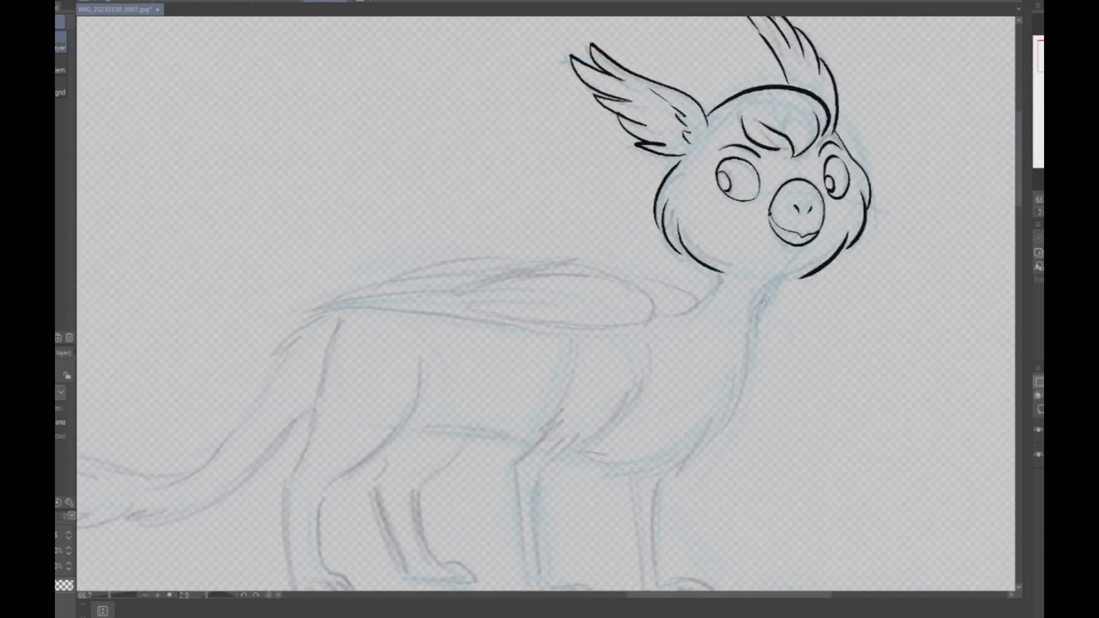
pyautogui.moveTo(846, 257); pyautogui.dragTo(823, 268)
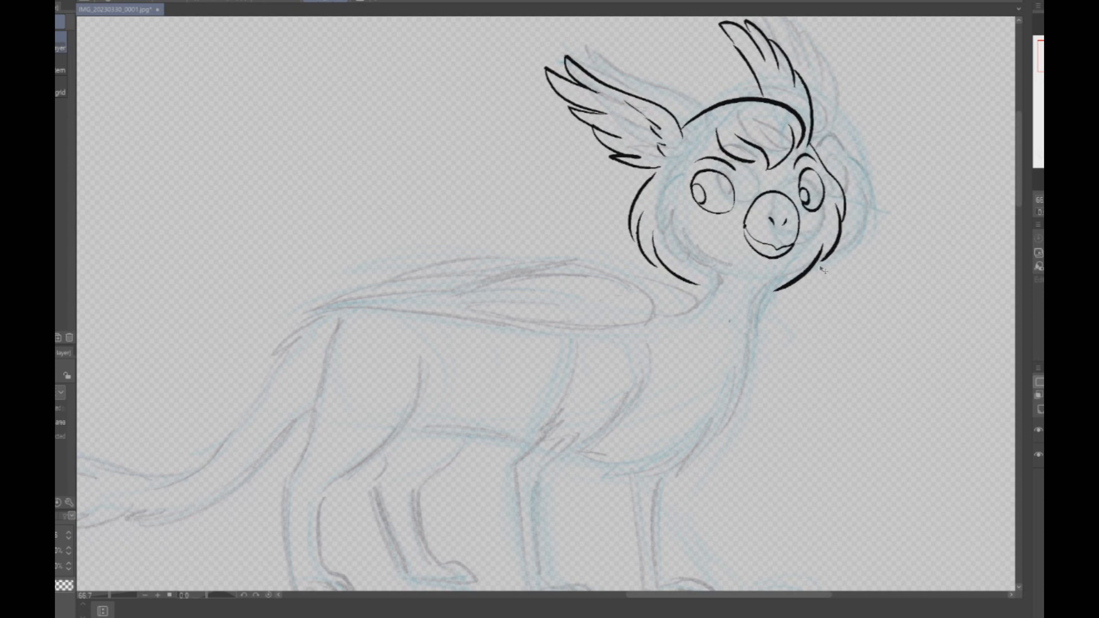
# - Ink the front of the neck and continue the line around the chest towards the belly with the Pen tool
pyautogui.scroll(-3, 787, 373)
pyautogui.scroll(5, 798, 369)
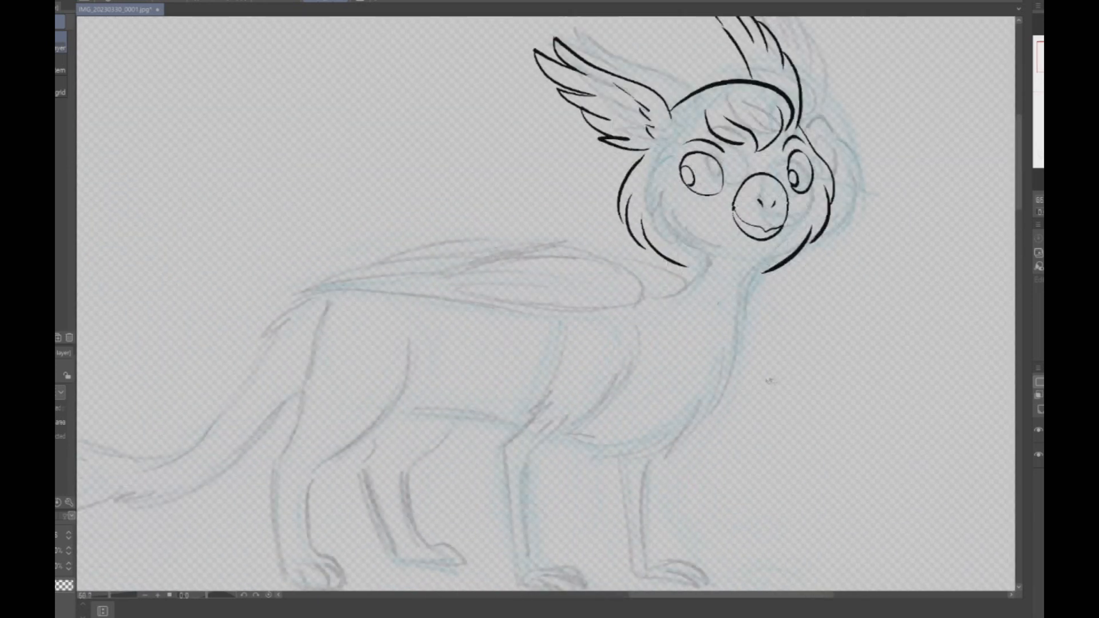
pyautogui.press('p')
pyautogui.moveTo(769, 215)
pyautogui.mouseDown()
pyautogui.moveTo(737, 286)
pyautogui.moveTo(722, 395)
pyautogui.moveTo(643, 468)
pyautogui.moveTo(636, 443)
pyautogui.moveTo(522, 470)
pyautogui.moveTo(467, 450)
pyautogui.mouseUp()
pyautogui.scroll(-2, 792, 310)
pyautogui.scroll(-1, 788, 324)
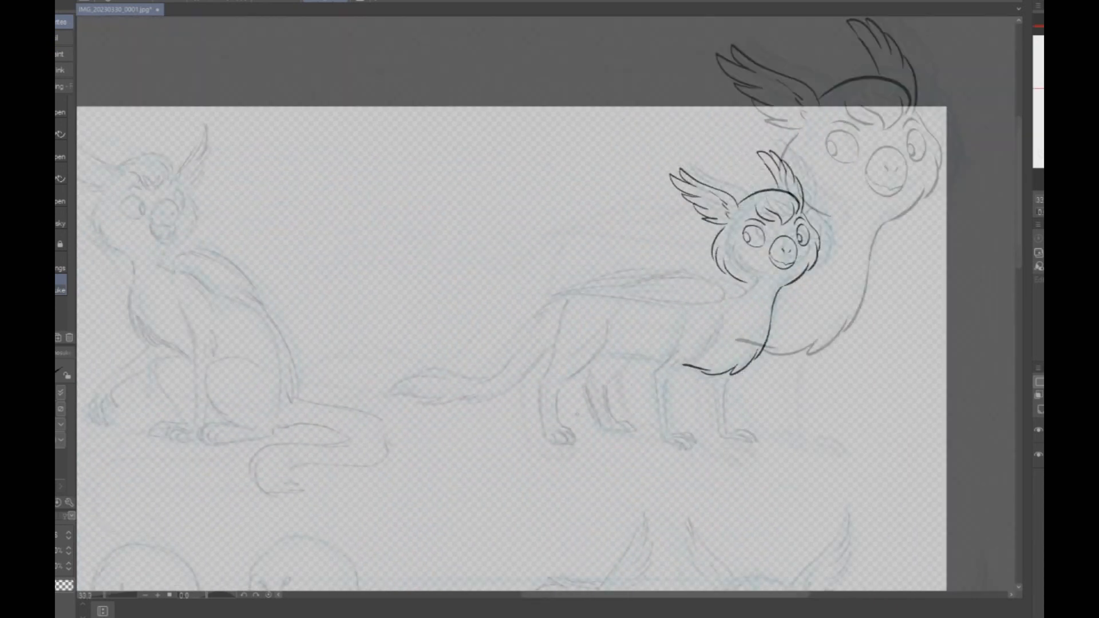
pyautogui.scroll(2, 585, 407)
pyautogui.moveTo(629, 320)
pyautogui.mouseDown()
pyautogui.moveTo(795, 338)
pyautogui.moveTo(516, 365)
pyautogui.mouseUp()
# - Undo the chest and belly strokes, then redraw the chest with feathered tips and ink the belly line
pyautogui.hotkey('ctrl', 'z')
pyautogui.hotkey('ctrl', 'z')
pyautogui.hotkey('ctrl', 'z')
pyautogui.hotkey('ctrl', 'z')
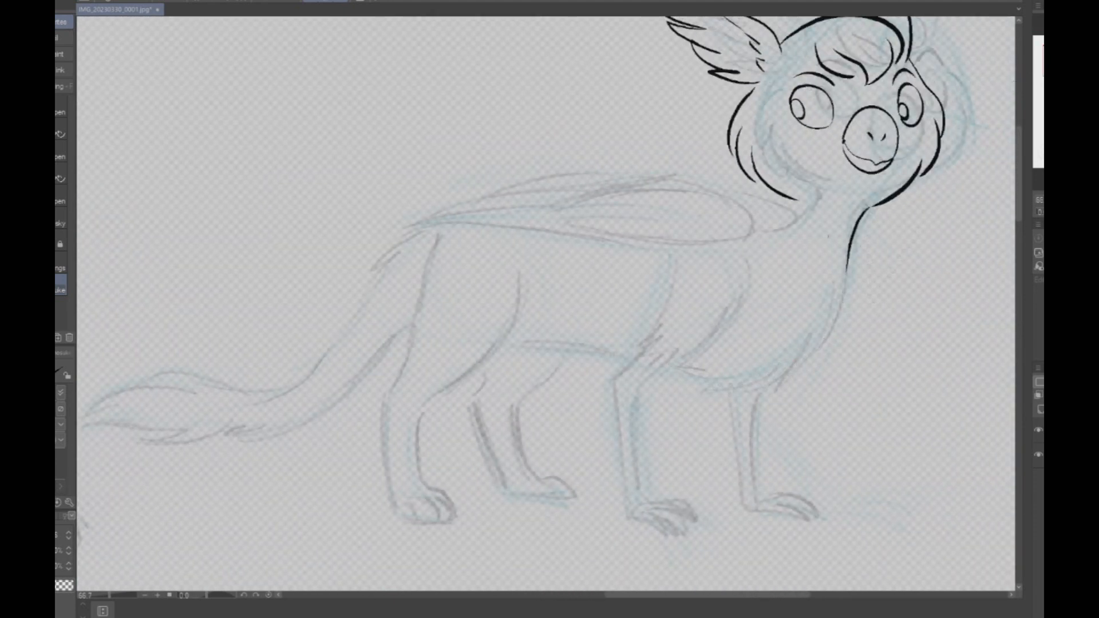
pyautogui.moveTo(847, 257)
pyautogui.mouseDown()
pyautogui.moveTo(836, 326)
pyautogui.moveTo(799, 373)
pyautogui.moveTo(759, 393)
pyautogui.mouseUp()
pyautogui.moveTo(777, 369)
pyautogui.mouseDown()
pyautogui.moveTo(703, 387)
pyautogui.moveTo(713, 385)
pyautogui.moveTo(613, 355)
pyautogui.moveTo(510, 345)
pyautogui.mouseUp()
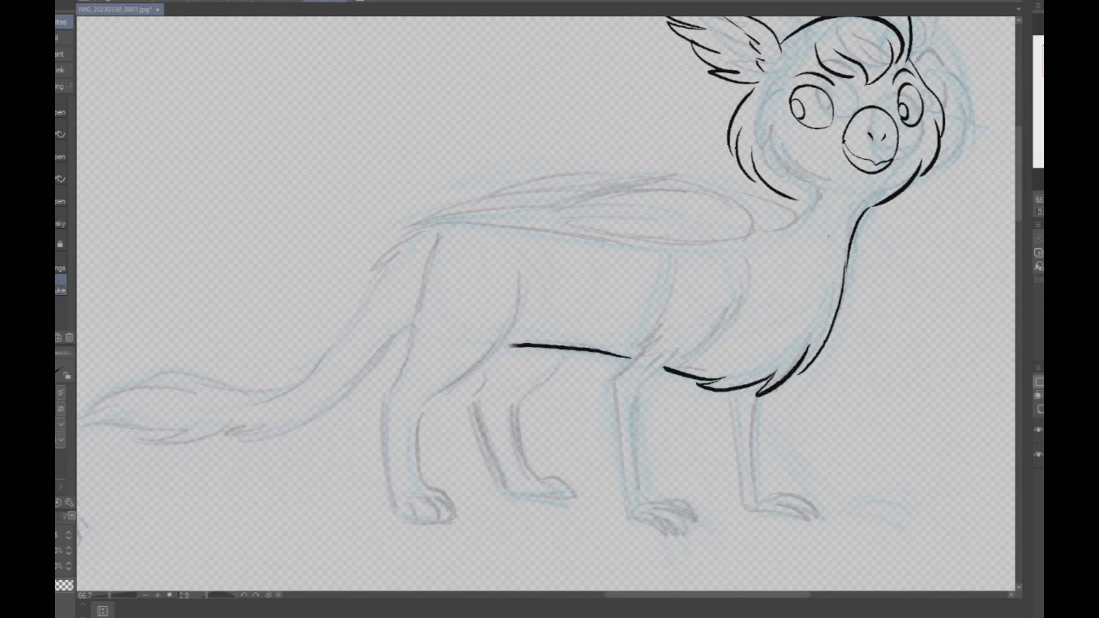
# - Ink the back of the neck from beneath the cheek to the front of the folded wing
pyautogui.scroll(-2, 828, 371)
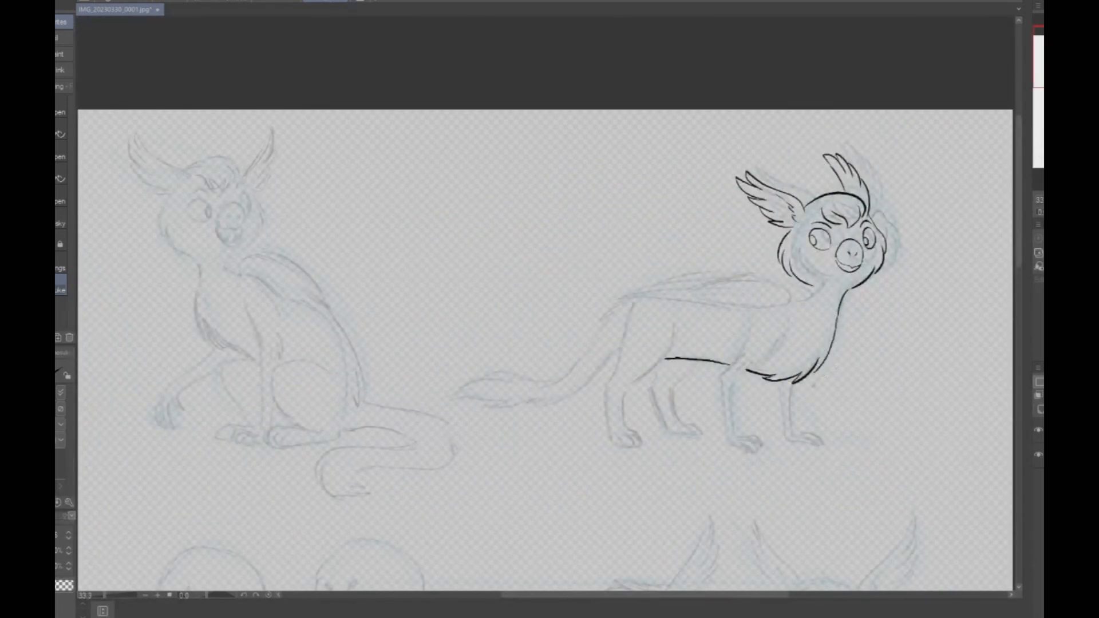
pyautogui.scroll(3, 815, 325)
pyautogui.moveTo(792, 177); pyautogui.dragTo(820, 199)
pyautogui.scroll(-3, 895, 259)
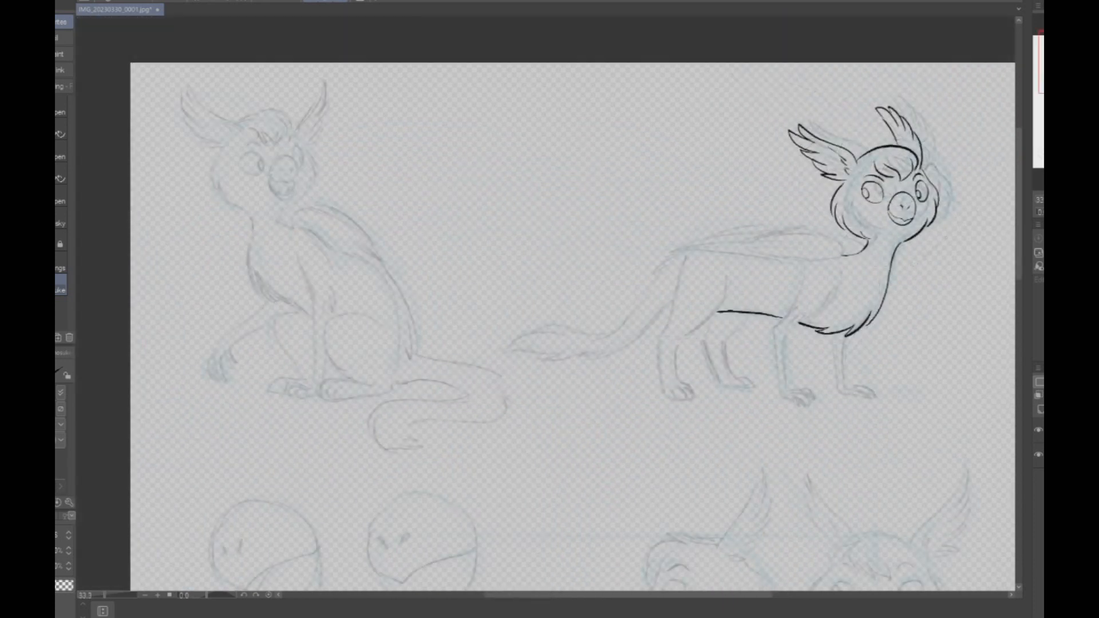
# - Ink the two curved edges of the near shoulder and the small feather tufts at the elbow
pyautogui.scroll(2, 913, 257)
pyautogui.scroll(1, 785, 382)
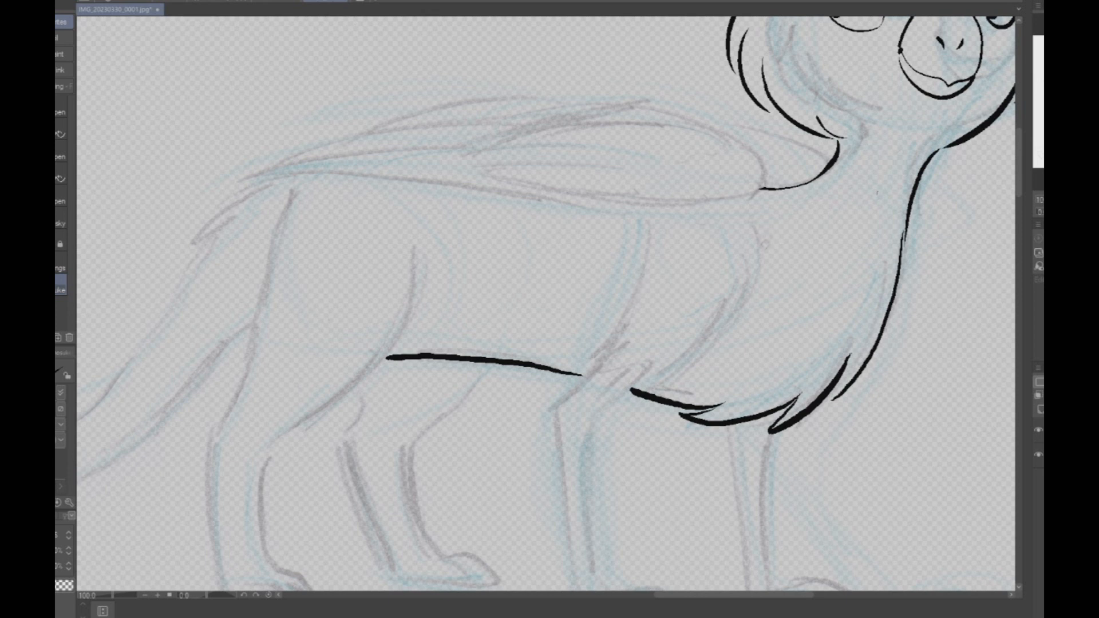
pyautogui.moveTo(751, 226)
pyautogui.mouseDown()
pyautogui.moveTo(718, 332)
pyautogui.moveTo(616, 394)
pyautogui.mouseUp()
pyautogui.moveTo(644, 236); pyautogui.dragTo(601, 358)
pyautogui.moveTo(618, 345); pyautogui.dragTo(604, 360)
pyautogui.moveTo(612, 352); pyautogui.dragTo(597, 370)
pyautogui.moveTo(635, 367); pyautogui.dragTo(609, 380)
pyautogui.moveTo(620, 339); pyautogui.dragTo(598, 371)
# - Ink the near front leg down to its clawed toes, redrawing the leg's front edge once
pyautogui.moveTo(608, 357)
pyautogui.mouseDown()
pyautogui.moveTo(554, 405)
pyautogui.moveTo(583, 222)
pyautogui.moveTo(595, 425)
pyautogui.moveTo(666, 469)
pyautogui.moveTo(637, 431)
pyautogui.moveTo(692, 465)
pyautogui.mouseUp()
pyautogui.moveTo(655, 206)
pyautogui.mouseDown()
pyautogui.moveTo(612, 240)
pyautogui.moveTo(629, 403)
pyautogui.mouseUp()
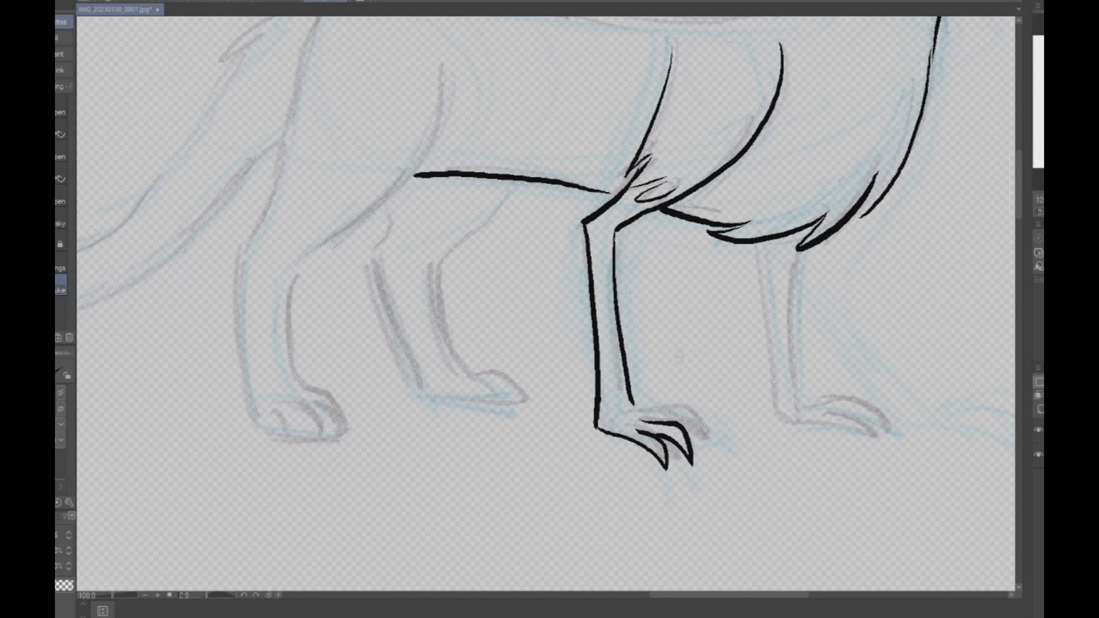
pyautogui.hotkey('ctrl', 'z')
pyautogui.moveTo(653, 207)
pyautogui.mouseDown()
pyautogui.moveTo(618, 228)
pyautogui.moveTo(608, 264)
pyautogui.moveTo(619, 400)
pyautogui.moveTo(678, 410)
pyautogui.moveTo(710, 449)
pyautogui.moveTo(681, 425)
pyautogui.mouseUp()
pyautogui.scroll(-2, 811, 353)
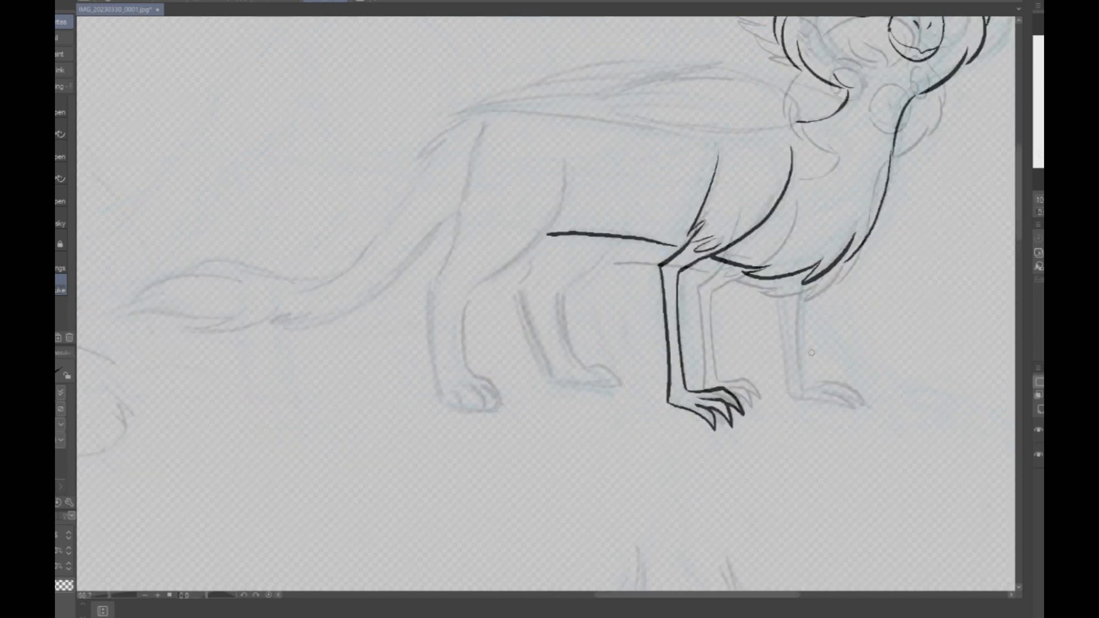
# - Ink the far front leg below the chest, including both leg edges and the pointed toes
pyautogui.scroll(-3, 811, 352)
pyautogui.scroll(4, 842, 363)
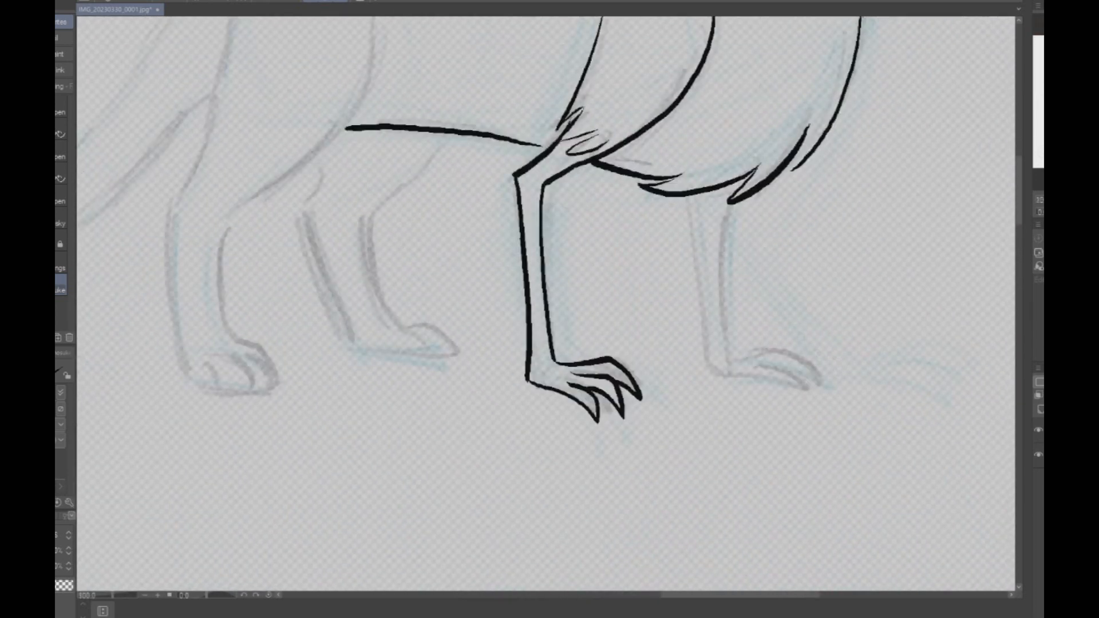
pyautogui.moveTo(683, 196)
pyautogui.mouseDown()
pyautogui.moveTo(710, 364)
pyautogui.moveTo(799, 385)
pyautogui.moveTo(751, 361)
pyautogui.mouseUp()
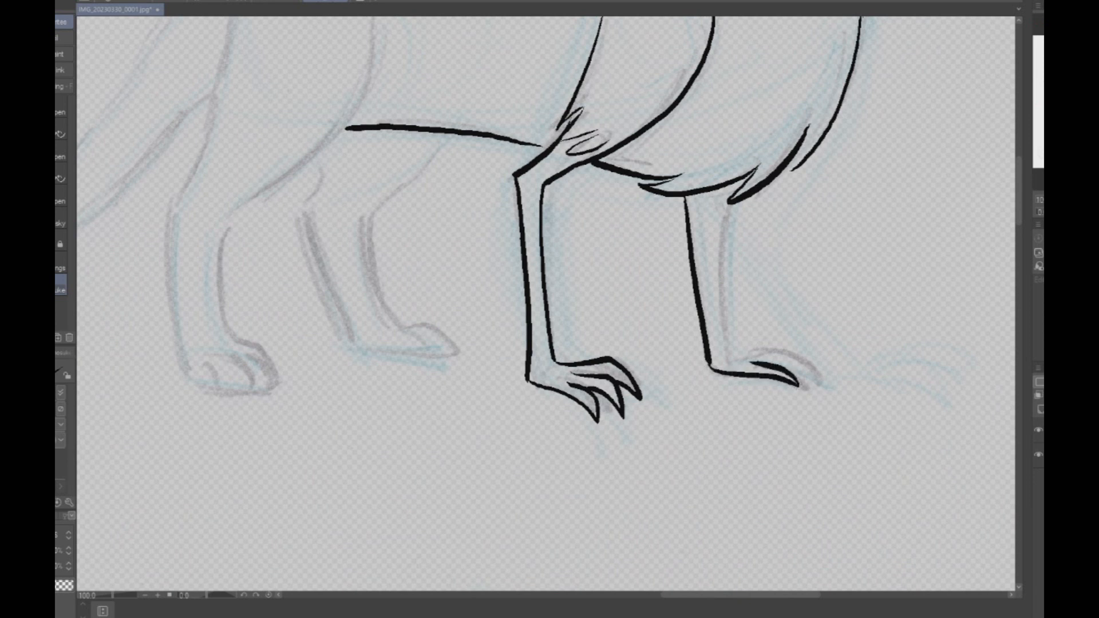
pyautogui.moveTo(709, 189)
pyautogui.mouseDown()
pyautogui.moveTo(731, 354)
pyautogui.moveTo(778, 342)
pyautogui.moveTo(820, 376)
pyautogui.mouseUp()
pyautogui.moveTo(767, 354); pyautogui.dragTo(828, 383)
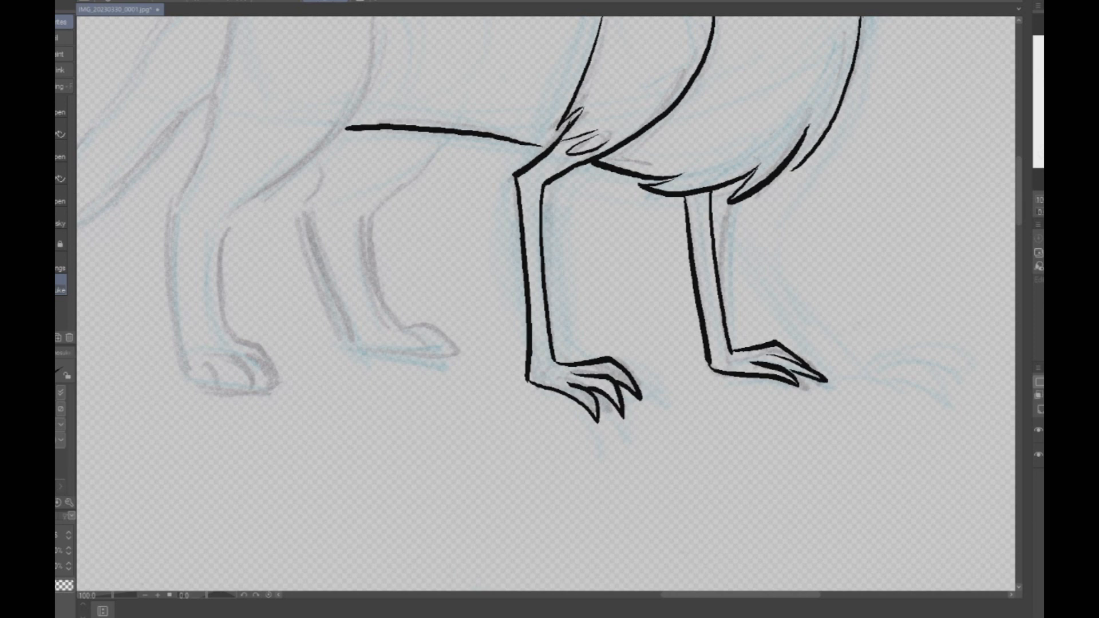
# - Undo the last toe strokes on the far front foot and redraw the upper toes
pyautogui.hotkey('ctrl', 'z')
pyautogui.hotkey('ctrl', 'z')
pyautogui.hotkey('ctrl', 'z')
pyautogui.moveTo(730, 352)
pyautogui.mouseDown()
pyautogui.moveTo(775, 343)
pyautogui.moveTo(820, 374)
pyautogui.moveTo(767, 361)
pyautogui.mouseUp()
pyautogui.scroll(-4, 867, 339)
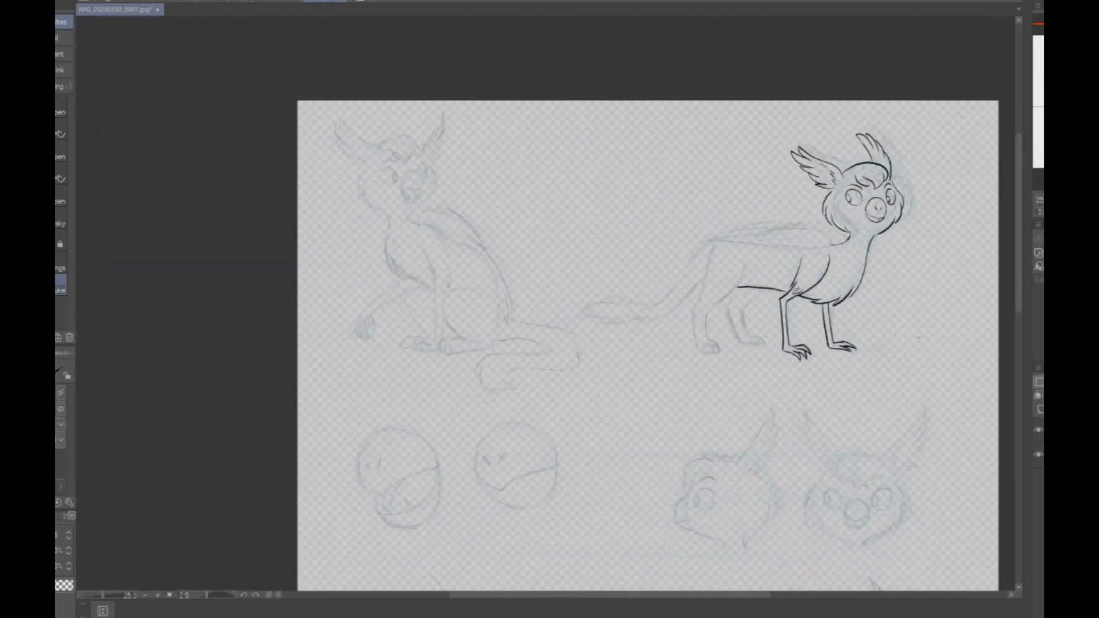
# - Ink the rounded front part of the near folded wing with its short feathers, plus the far wing's edge behind it
pyautogui.scroll(4, 830, 237)
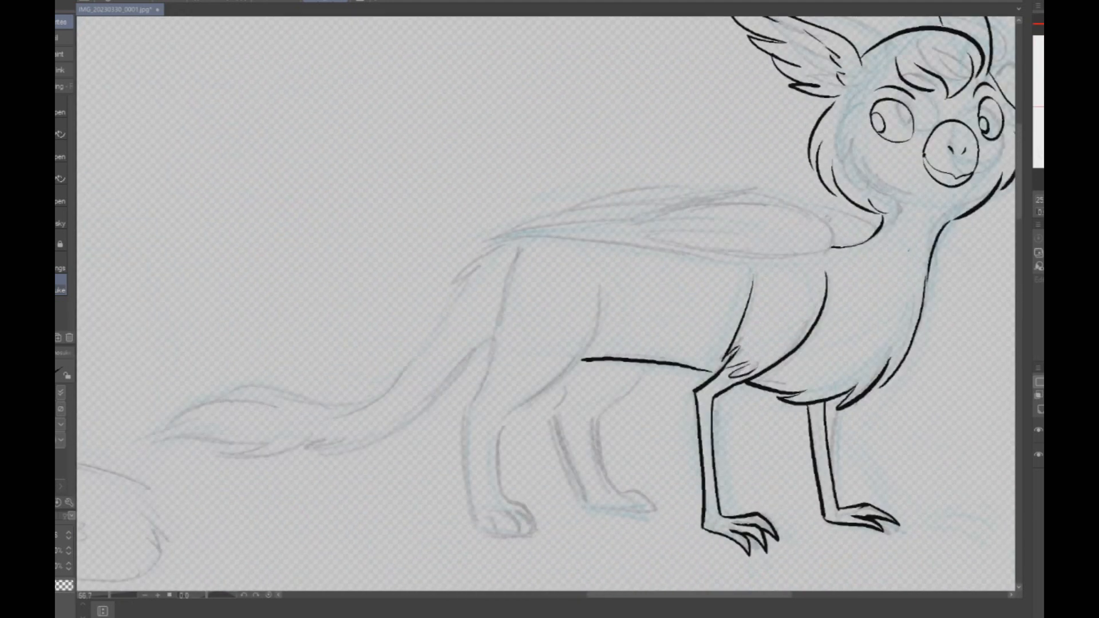
pyautogui.moveTo(833, 250)
pyautogui.mouseDown()
pyautogui.moveTo(816, 271)
pyautogui.moveTo(550, 252)
pyautogui.moveTo(673, 232)
pyautogui.mouseUp()
pyautogui.moveTo(537, 237); pyautogui.dragTo(673, 201)
pyautogui.moveTo(560, 214); pyautogui.dragTo(735, 193)
pyautogui.moveTo(673, 179)
pyautogui.mouseDown()
pyautogui.moveTo(824, 232)
pyautogui.moveTo(829, 261)
pyautogui.moveTo(810, 269)
pyautogui.mouseUp()
pyautogui.moveTo(765, 195)
pyautogui.mouseDown()
pyautogui.moveTo(891, 229)
pyautogui.moveTo(886, 246)
pyautogui.mouseUp()
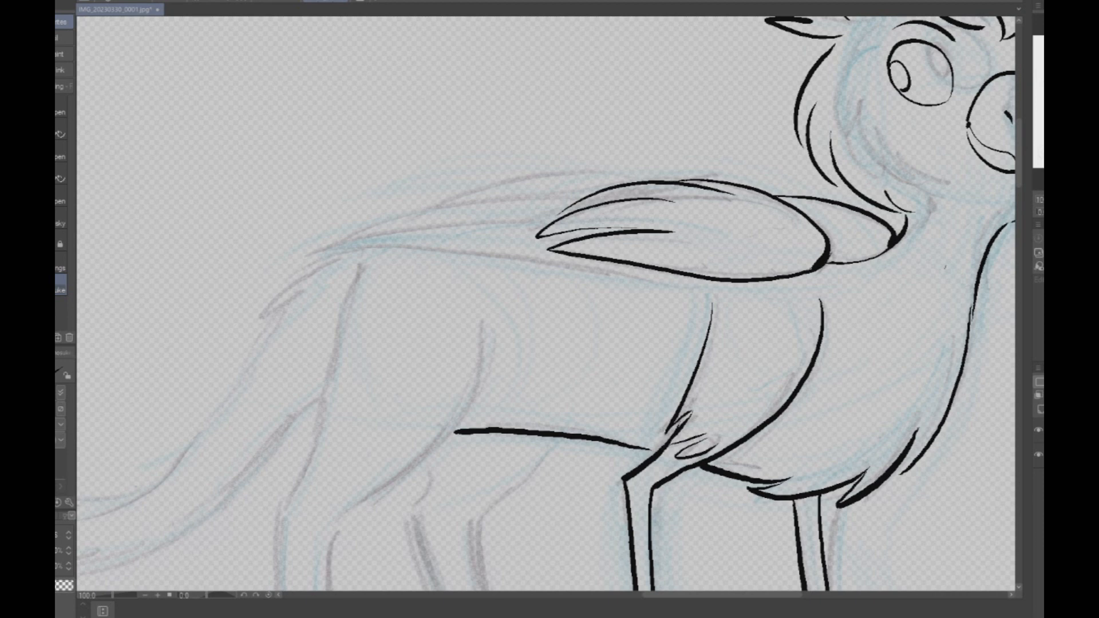
# - Flip the canvas view horizontally and ink the long rear feathers of the folded wing to their tips
pyautogui.press('h')
pyautogui.moveTo(384, 281)
pyautogui.mouseDown()
pyautogui.moveTo(770, 251)
pyautogui.moveTo(599, 218)
pyautogui.moveTo(563, 224)
pyautogui.moveTo(687, 219)
pyautogui.moveTo(725, 237)
pyautogui.mouseUp()
pyautogui.moveTo(509, 195); pyautogui.dragTo(694, 224)
pyautogui.scroll(-4, 781, 299)
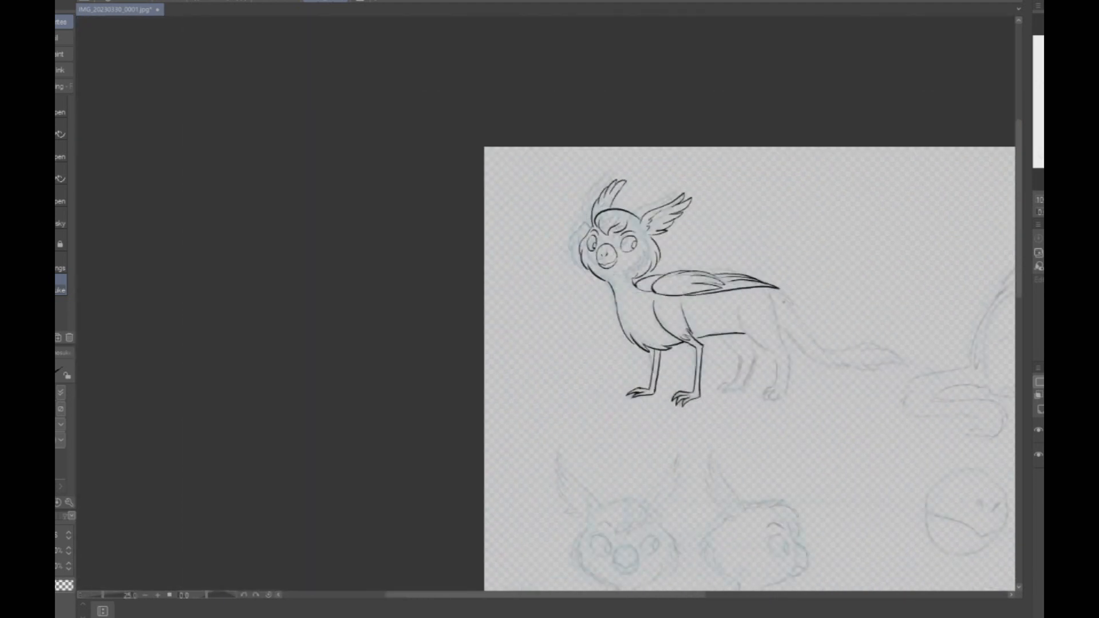
# - Ink both hind legs of the standing creature, from the thighs down to the rounded paws
pyautogui.scroll(2, 769, 350)
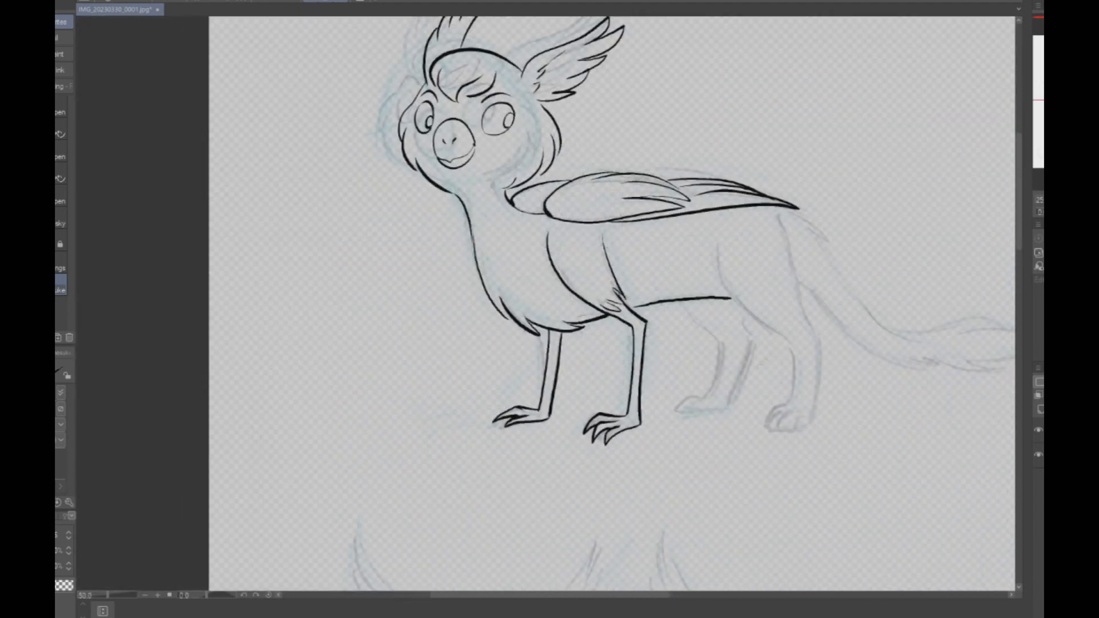
pyautogui.scroll(1, 770, 350)
pyautogui.moveTo(687, 228)
pyautogui.mouseDown()
pyautogui.moveTo(707, 302)
pyautogui.moveTo(778, 362)
pyautogui.moveTo(785, 383)
pyautogui.moveTo(783, 431)
pyautogui.moveTo(745, 463)
pyautogui.moveTo(804, 468)
pyautogui.mouseUp()
pyautogui.moveTo(762, 183)
pyautogui.mouseDown()
pyautogui.moveTo(800, 343)
pyautogui.moveTo(814, 361)
pyautogui.moveTo(801, 472)
pyautogui.mouseUp()
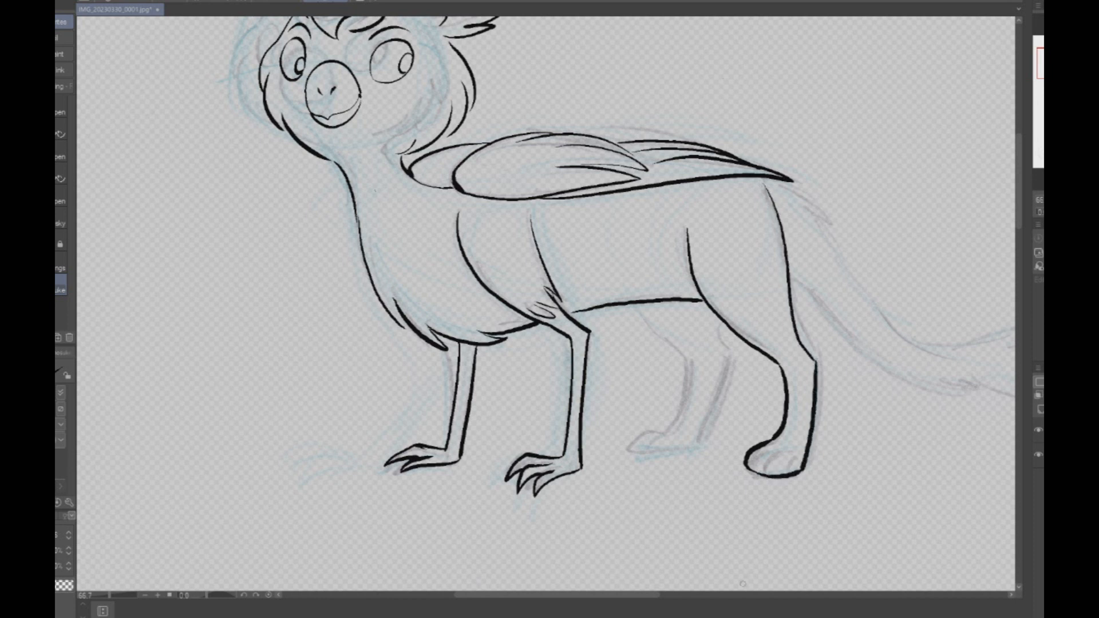
pyautogui.moveTo(642, 305)
pyautogui.mouseDown()
pyautogui.moveTo(684, 366)
pyautogui.moveTo(683, 395)
pyautogui.moveTo(629, 446)
pyautogui.moveTo(689, 449)
pyautogui.mouseUp()
pyautogui.moveTo(713, 310)
pyautogui.mouseDown()
pyautogui.moveTo(723, 357)
pyautogui.moveTo(690, 446)
pyautogui.mouseUp()
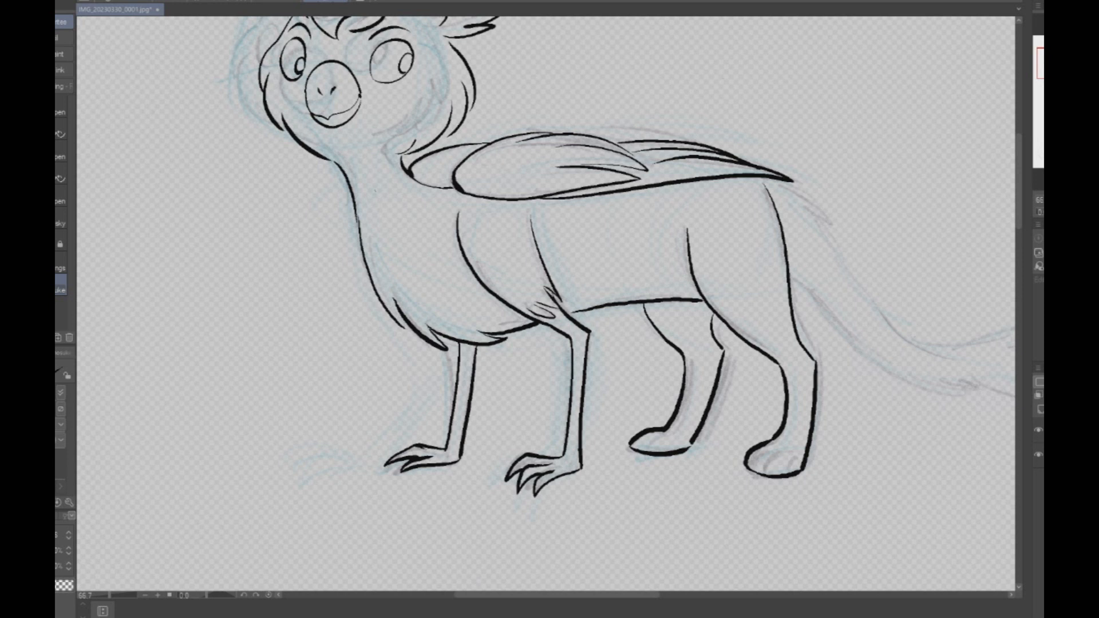
pyautogui.moveTo(535, 473); pyautogui.dragTo(528, 478)
# - Erase the lower part and paw of both hind legs with the vector eraser, keeping the thigh lines
pyautogui.press('e')
pyautogui.moveTo(780, 367)
pyautogui.mouseDown()
pyautogui.moveTo(773, 440)
pyautogui.moveTo(782, 430)
pyautogui.moveTo(768, 467)
pyautogui.moveTo(821, 386)
pyautogui.mouseUp()
pyautogui.click(61, 109)
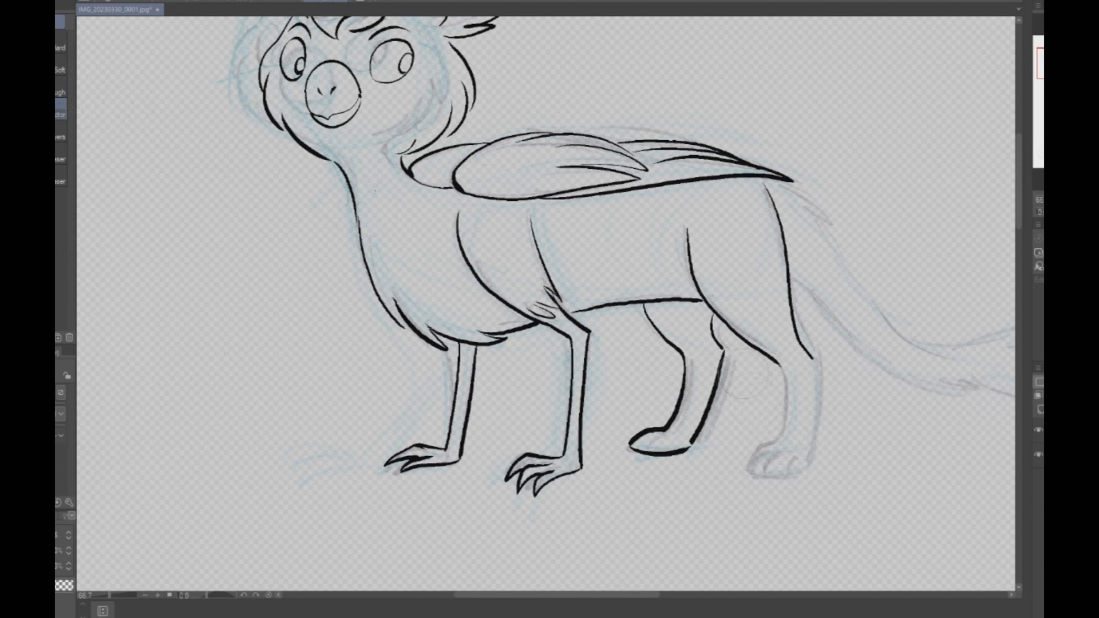
pyautogui.moveTo(711, 377)
pyautogui.mouseDown()
pyautogui.moveTo(677, 384)
pyautogui.moveTo(644, 447)
pyautogui.moveTo(708, 401)
pyautogui.mouseUp()
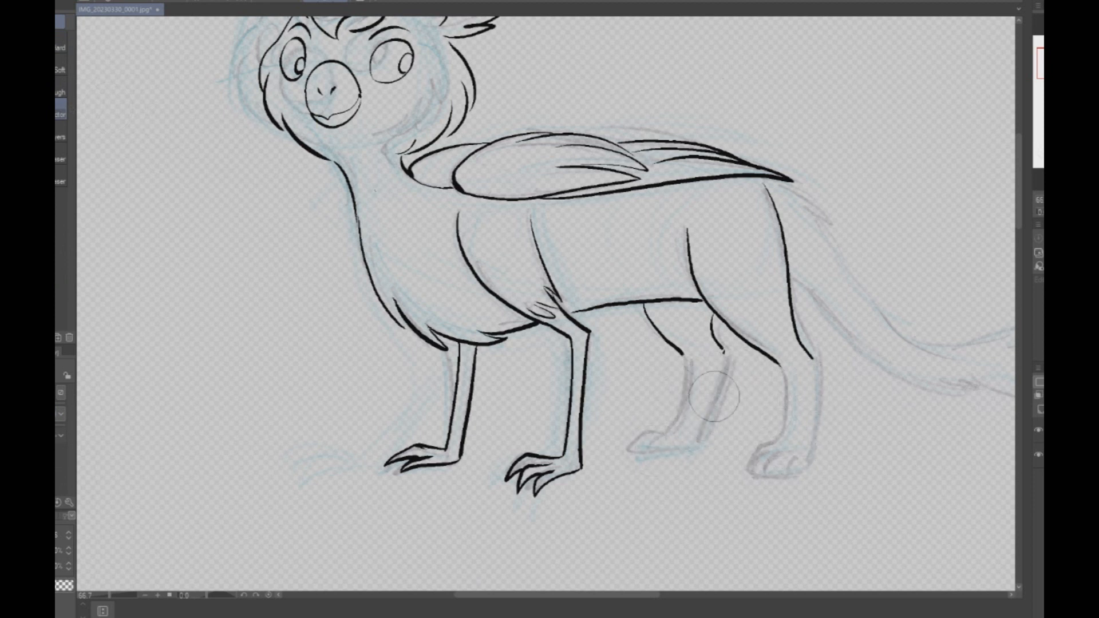
# - Redraw the near hind leg below the hock slanting further forward, ending in a rounded paw, undoing unsuccessful strokes
pyautogui.press('p')
pyautogui.moveTo(780, 366); pyautogui.dragTo(755, 436)
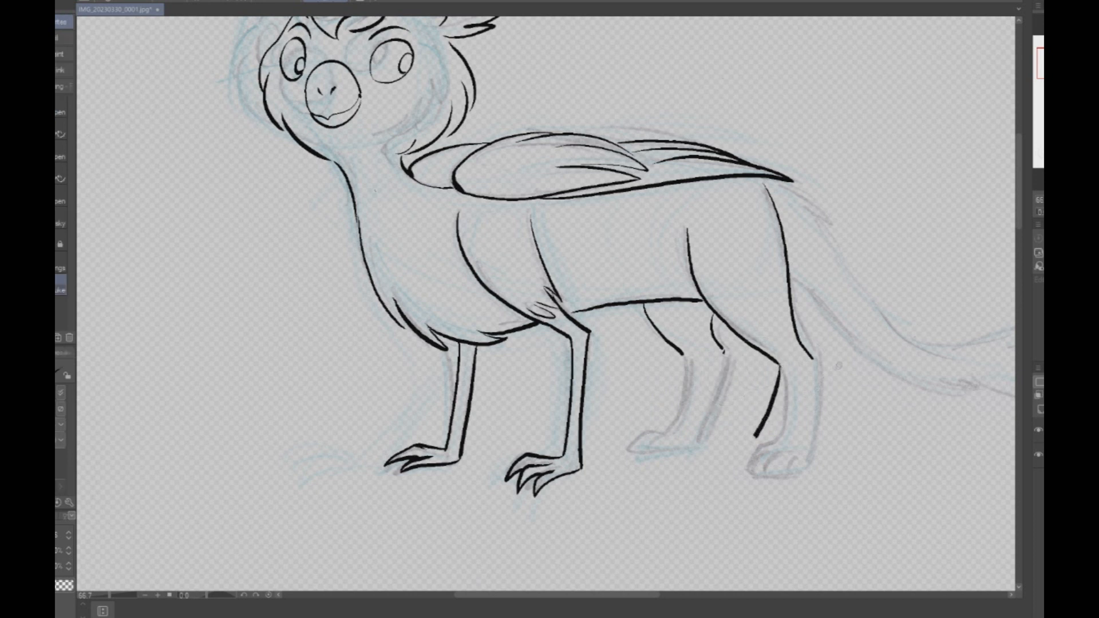
pyautogui.hotkey('ctrl', 'z')
pyautogui.moveTo(816, 362); pyautogui.dragTo(782, 439)
pyautogui.moveTo(776, 365); pyautogui.dragTo(753, 436)
pyautogui.hotkey('ctrl', 'z')
pyautogui.moveTo(777, 365)
pyautogui.mouseDown()
pyautogui.moveTo(749, 434)
pyautogui.moveTo(712, 455)
pyautogui.moveTo(764, 460)
pyautogui.moveTo(778, 449)
pyautogui.moveTo(741, 461)
pyautogui.mouseUp()
pyautogui.hotkey('ctrl', 'z')
pyautogui.moveTo(788, 429)
pyautogui.mouseDown()
pyautogui.moveTo(744, 462)
pyautogui.moveTo(776, 436)
pyautogui.moveTo(770, 453)
pyautogui.mouseUp()
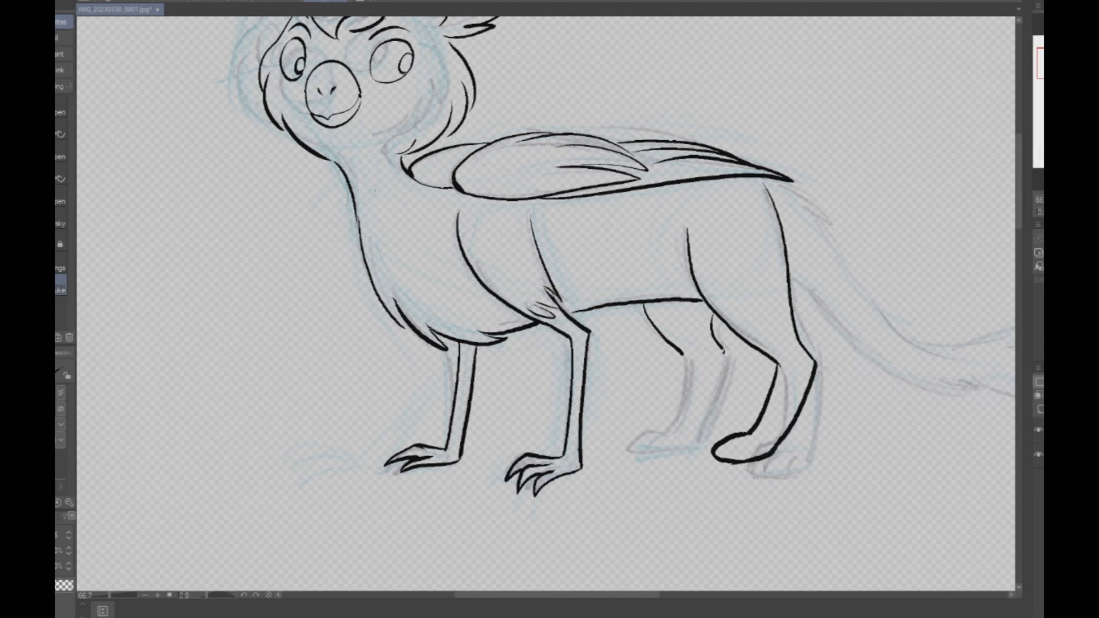
# - Redraw the far hind leg's lower part and paw in a horizontally flipped view, and restore the normal view
pyautogui.press('h')
pyautogui.moveTo(367, 343)
pyautogui.mouseDown()
pyautogui.moveTo(367, 372)
pyautogui.moveTo(411, 437)
pyautogui.moveTo(459, 439)
pyautogui.mouseUp()
pyautogui.moveTo(408, 352)
pyautogui.mouseDown()
pyautogui.moveTo(419, 401)
pyautogui.moveTo(433, 417)
pyautogui.moveTo(459, 417)
pyautogui.moveTo(458, 440)
pyautogui.mouseUp()
pyautogui.press('h')
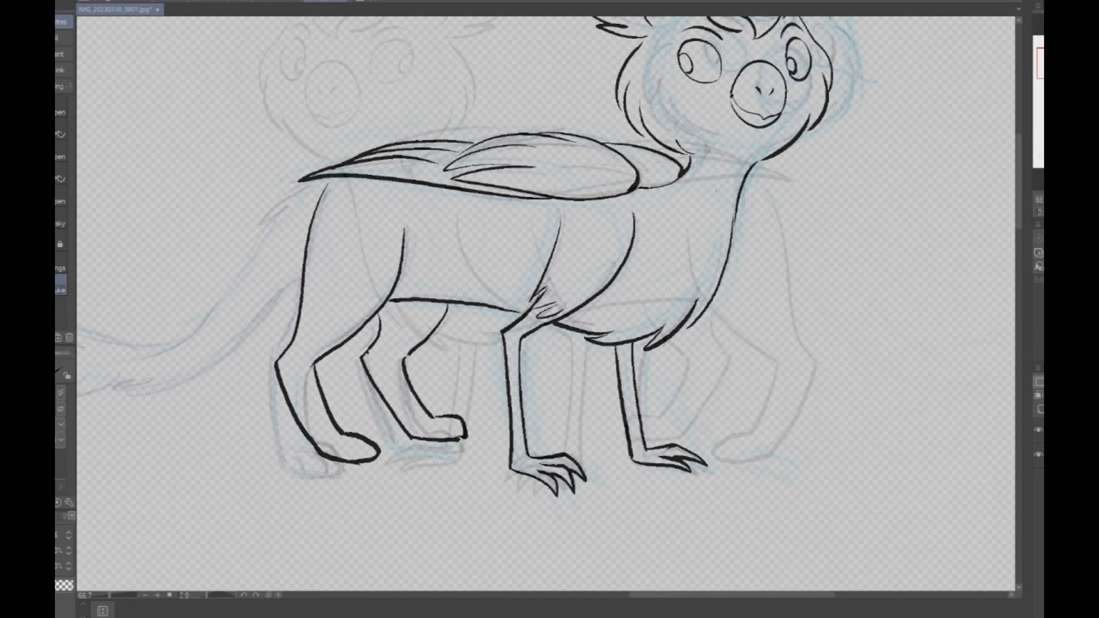
# - Add curved toe lines to both hind paws of the standing creature
pyautogui.moveTo(725, 458); pyautogui.dragTo(753, 441)
pyautogui.hotkey('ctrl', 'z')
pyautogui.moveTo(630, 436); pyautogui.dragTo(665, 425)
pyautogui.moveTo(748, 458); pyautogui.dragTo(766, 442)
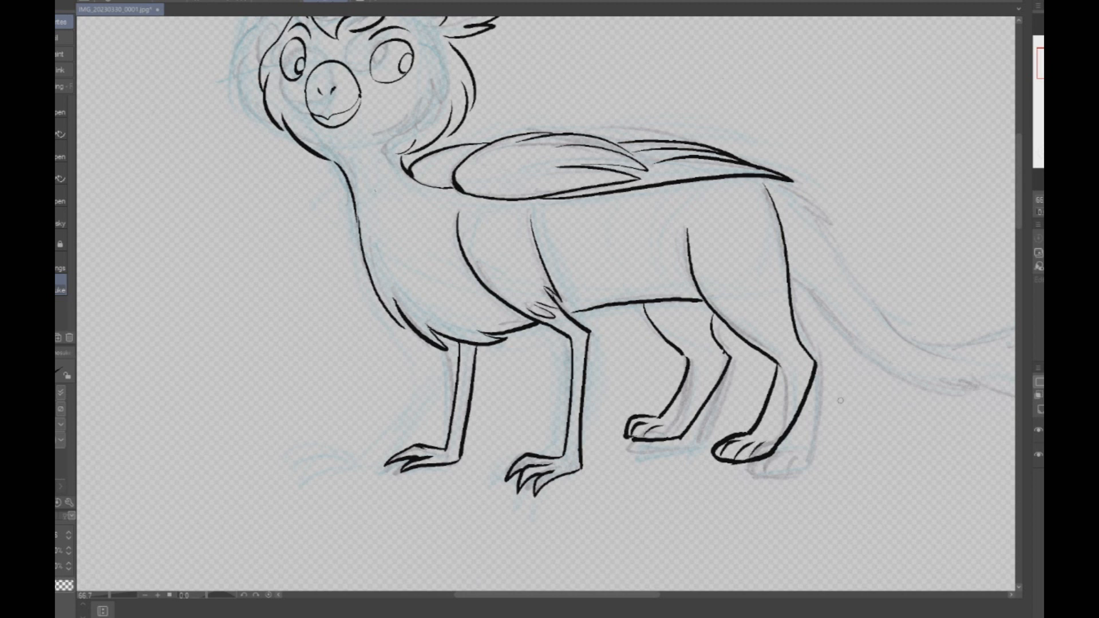
# - Ink the standing creature's long tail with ragged fur edges and a pointed, tufted tip
pyautogui.scroll(-3, 840, 400)
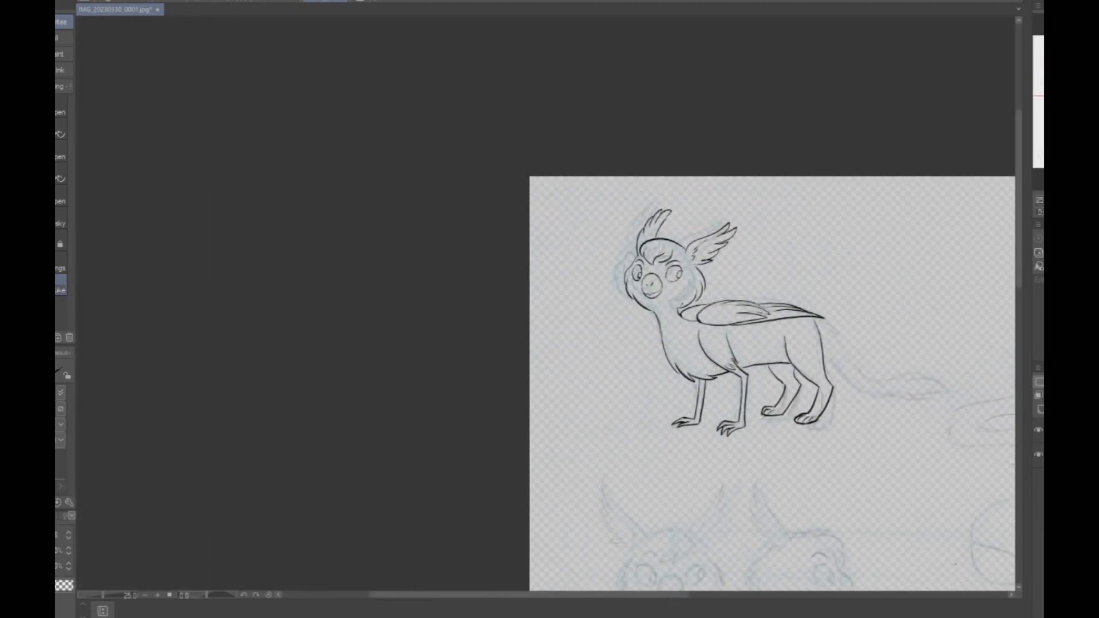
pyautogui.scroll(4, 982, 310)
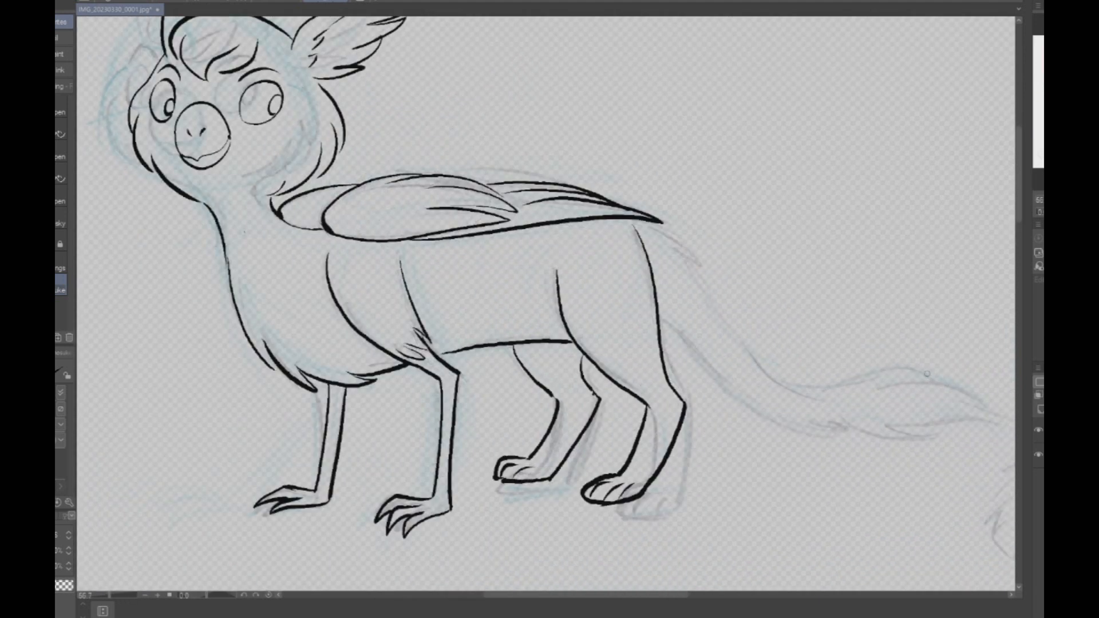
pyautogui.moveTo(631, 224)
pyautogui.mouseDown()
pyautogui.moveTo(704, 259)
pyautogui.moveTo(758, 345)
pyautogui.moveTo(812, 376)
pyautogui.moveTo(913, 369)
pyautogui.moveTo(979, 394)
pyautogui.mouseUp()
pyautogui.moveTo(659, 319)
pyautogui.mouseDown()
pyautogui.moveTo(722, 385)
pyautogui.moveTo(788, 422)
pyautogui.moveTo(928, 441)
pyautogui.moveTo(930, 426)
pyautogui.moveTo(968, 417)
pyautogui.moveTo(762, 426)
pyautogui.mouseUp()
pyautogui.moveTo(739, 386)
pyautogui.mouseDown()
pyautogui.moveTo(821, 371)
pyautogui.moveTo(698, 400)
pyautogui.mouseUp()
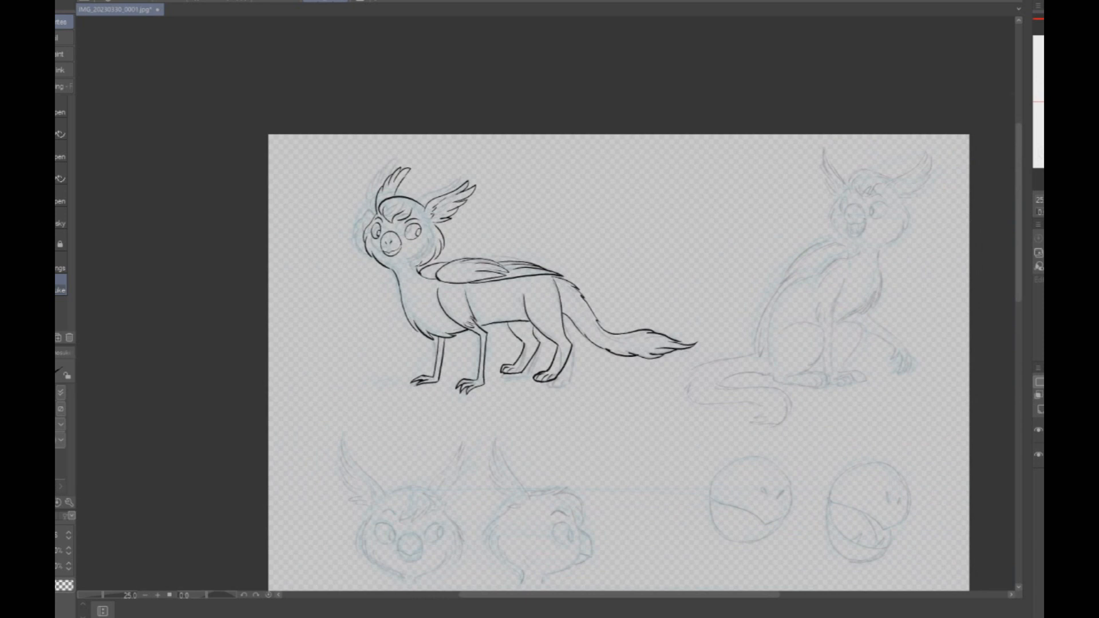
# - Ink the seated creature's rounded near haunch and its long hind foot with two toe lines
pyautogui.scroll(2, 638, 368)
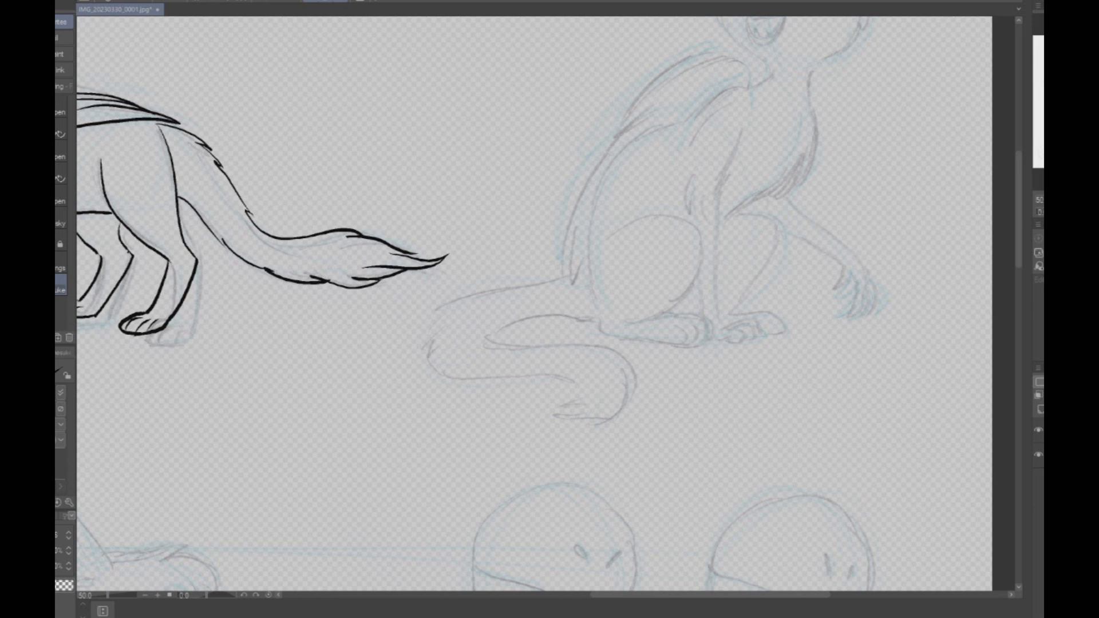
pyautogui.moveTo(492, 286)
pyautogui.mouseDown()
pyautogui.moveTo(541, 324)
pyautogui.moveTo(483, 295)
pyautogui.mouseUp()
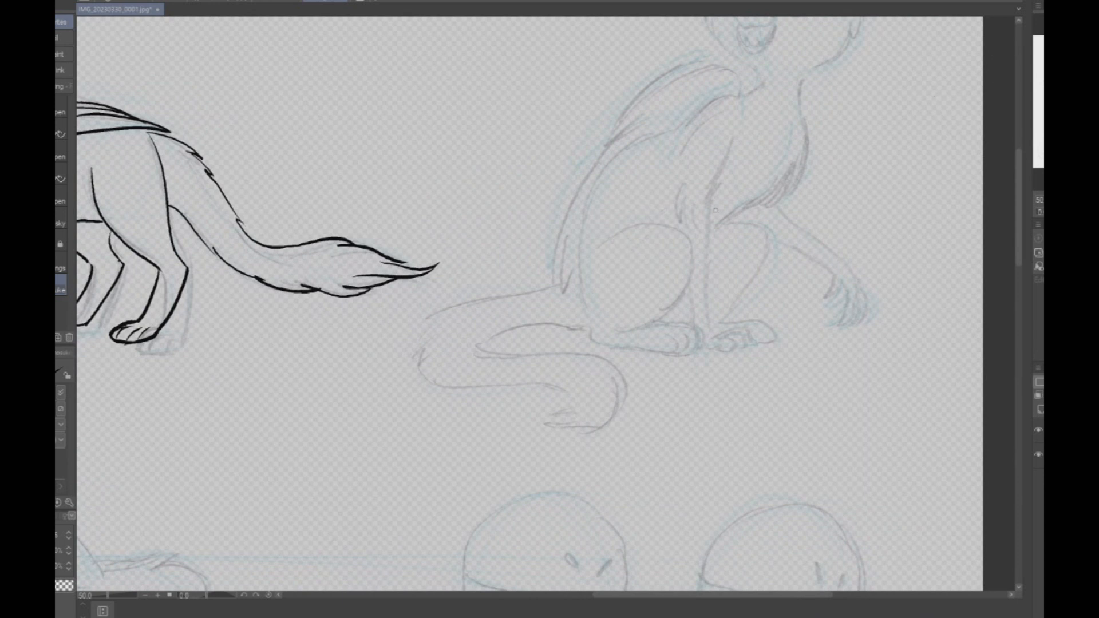
pyautogui.moveTo(597, 250)
pyautogui.mouseDown()
pyautogui.moveTo(644, 223)
pyautogui.moveTo(674, 225)
pyautogui.moveTo(690, 246)
pyautogui.moveTo(684, 300)
pyautogui.moveTo(633, 329)
pyautogui.mouseUp()
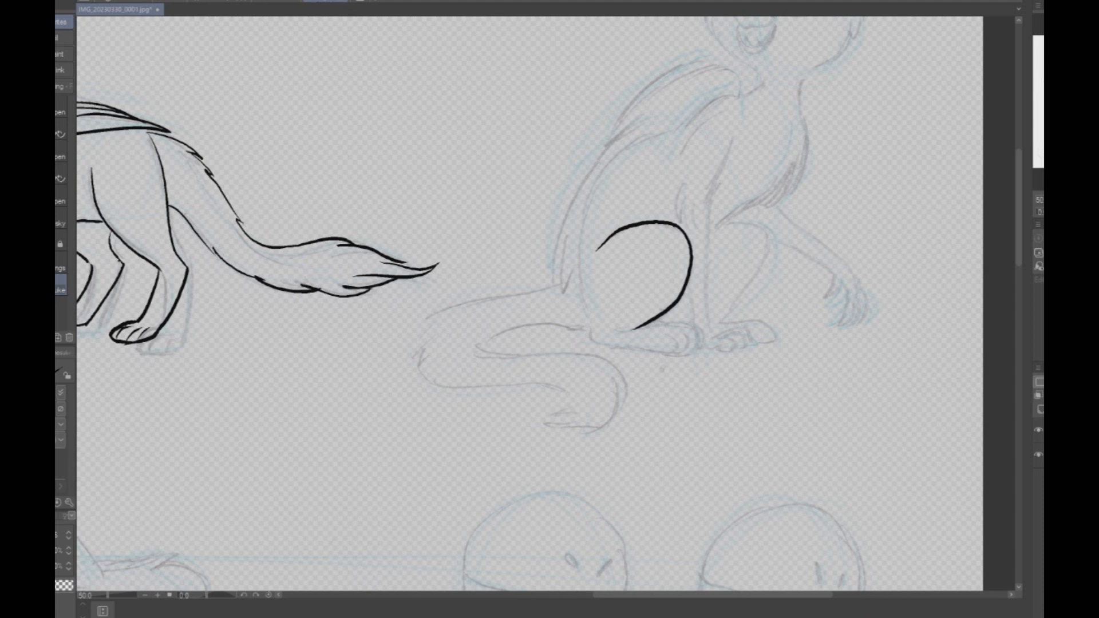
pyautogui.scroll(2, 664, 346)
pyautogui.hotkey('ctrl', 'z')
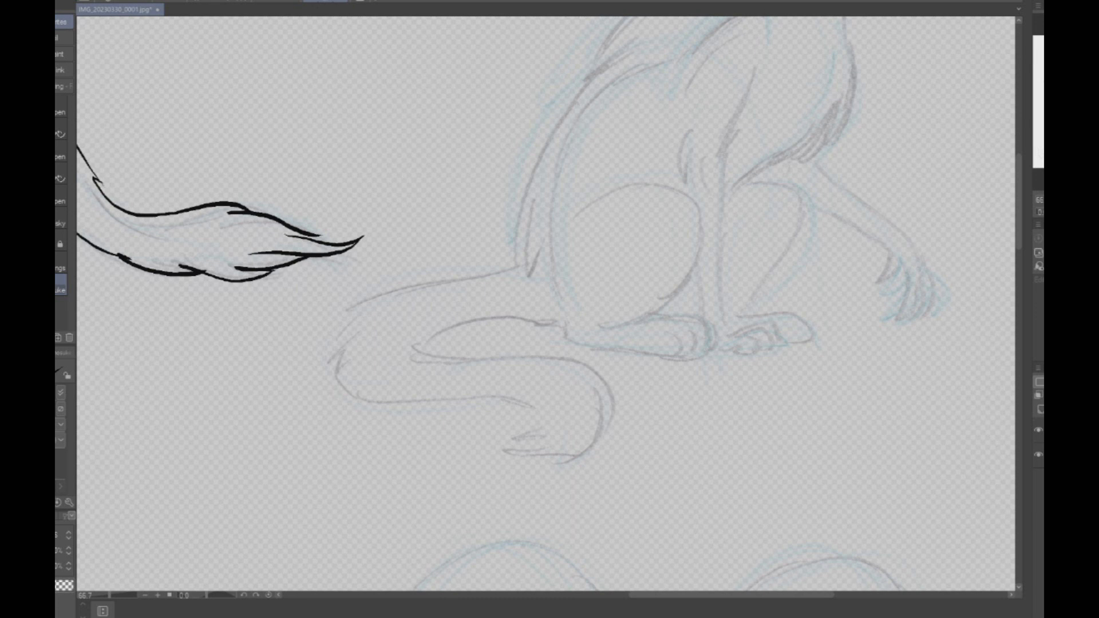
pyautogui.moveTo(572, 221)
pyautogui.mouseDown()
pyautogui.moveTo(598, 198)
pyautogui.moveTo(657, 186)
pyautogui.moveTo(688, 202)
pyautogui.moveTo(698, 243)
pyautogui.moveTo(616, 324)
pyautogui.moveTo(679, 313)
pyautogui.moveTo(708, 326)
pyautogui.moveTo(711, 342)
pyautogui.moveTo(569, 343)
pyautogui.moveTo(569, 307)
pyautogui.mouseUp()
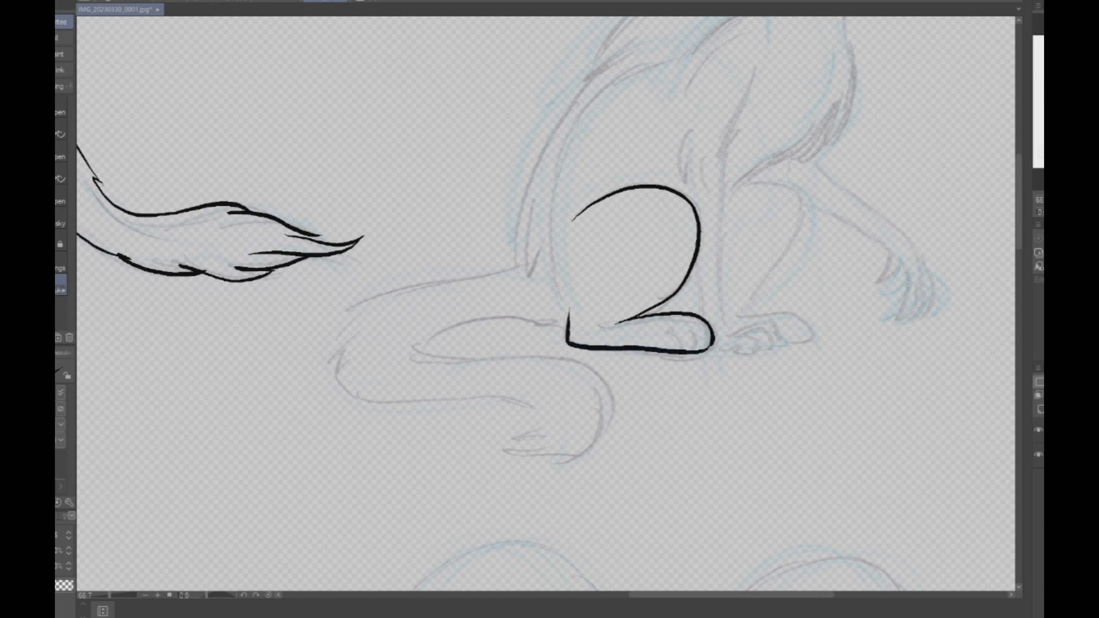
pyautogui.moveTo(670, 332); pyautogui.dragTo(688, 348)
pyautogui.moveTo(695, 328); pyautogui.dragTo(700, 346)
# - Ink the seated creature's shoulder and back line down to the heel, plus the neck front and feathered chest
pyautogui.moveTo(749, 184)
pyautogui.mouseDown()
pyautogui.moveTo(725, 342)
pyautogui.moveTo(659, 379)
pyautogui.moveTo(624, 426)
pyautogui.moveTo(660, 363)
pyautogui.moveTo(649, 363)
pyautogui.mouseUp()
pyautogui.moveTo(689, 163)
pyautogui.mouseDown()
pyautogui.moveTo(672, 193)
pyautogui.moveTo(643, 195)
pyautogui.moveTo(590, 239)
pyautogui.moveTo(516, 258)
pyautogui.moveTo(467, 309)
pyautogui.moveTo(451, 425)
pyautogui.moveTo(468, 505)
pyautogui.mouseUp()
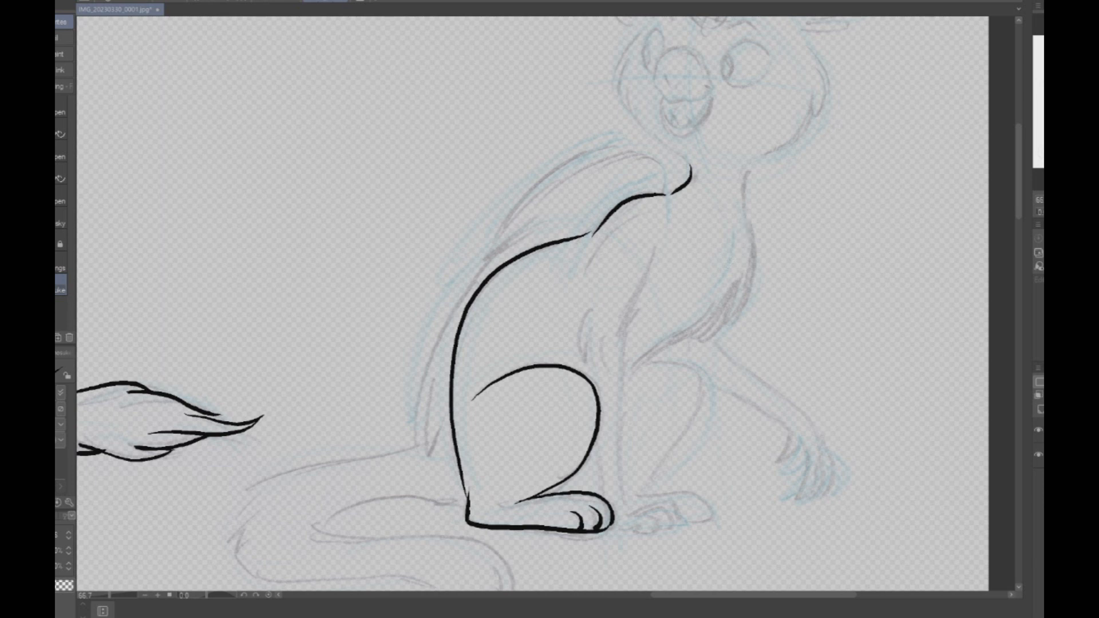
pyautogui.moveTo(742, 165)
pyautogui.mouseDown()
pyautogui.moveTo(729, 193)
pyautogui.moveTo(747, 269)
pyautogui.moveTo(722, 317)
pyautogui.moveTo(656, 344)
pyautogui.moveTo(625, 377)
pyautogui.mouseUp()
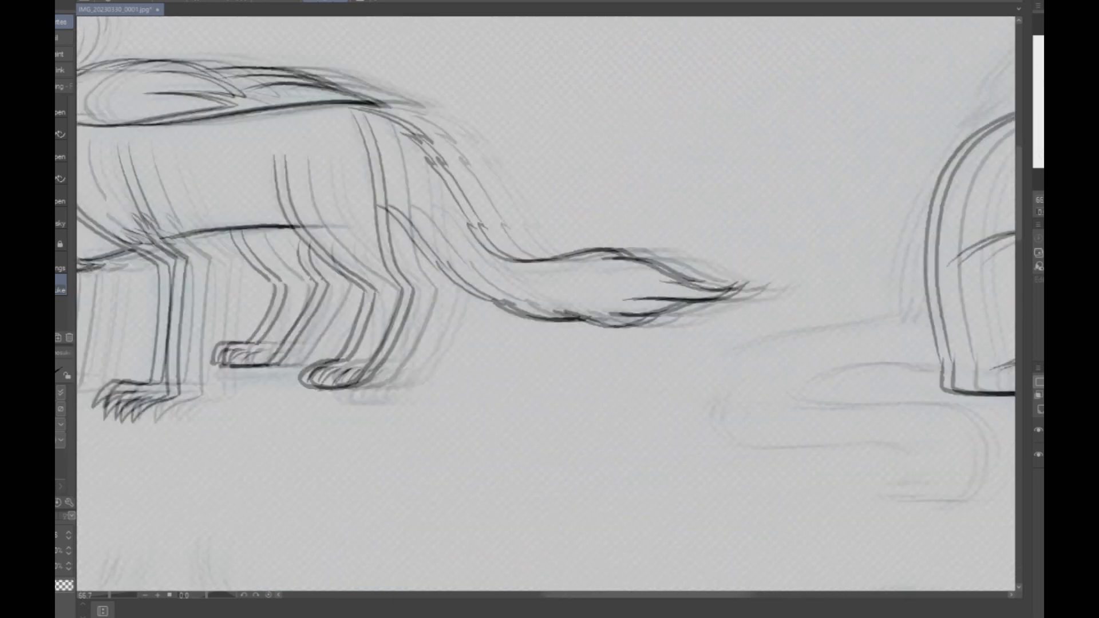
# - Ink the seated creature's upper front leg with the shaggy feathers around the elbow
pyautogui.scroll(-1, 545, 303)
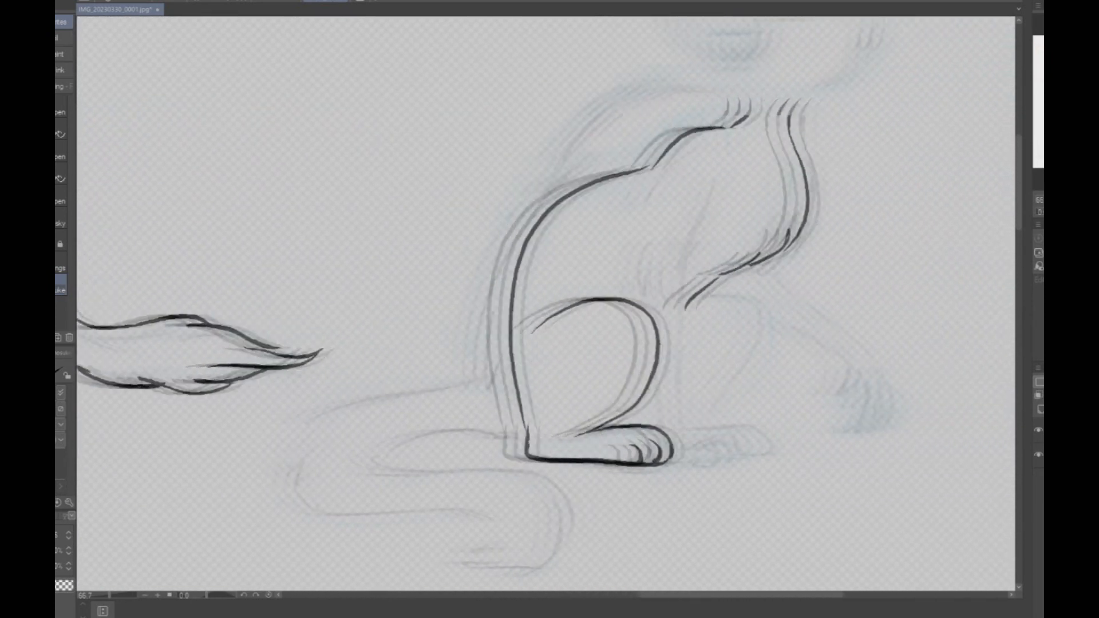
pyautogui.hscroll(3, 546, 303)
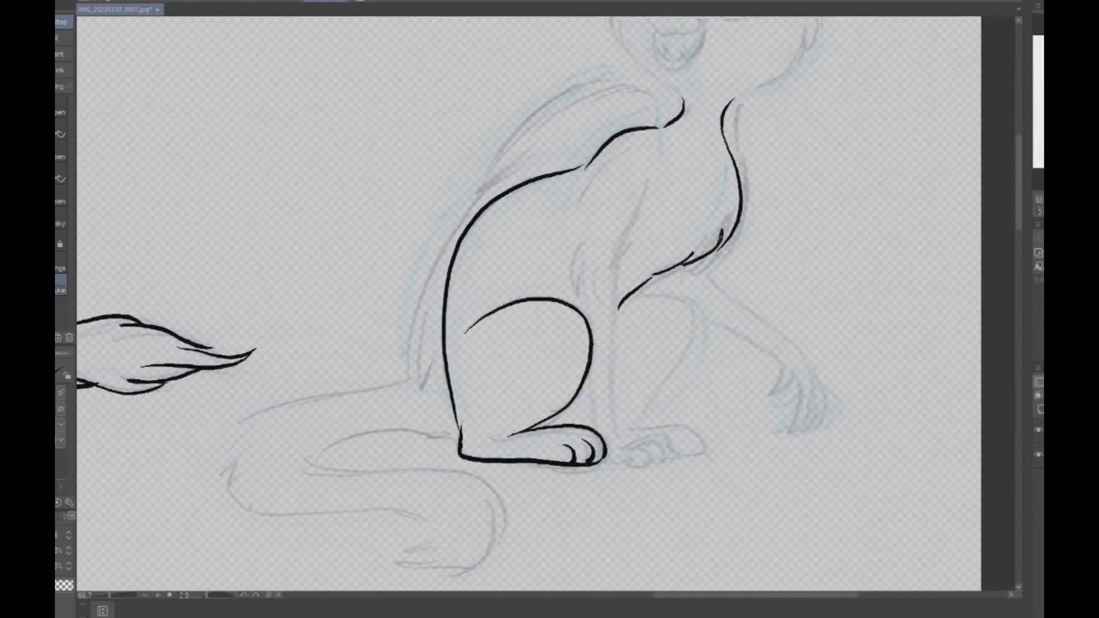
pyautogui.moveTo(651, 173); pyautogui.dragTo(616, 273)
pyautogui.moveTo(588, 184)
pyautogui.mouseDown()
pyautogui.moveTo(568, 251)
pyautogui.moveTo(576, 283)
pyautogui.moveTo(593, 290)
pyautogui.mouseUp()
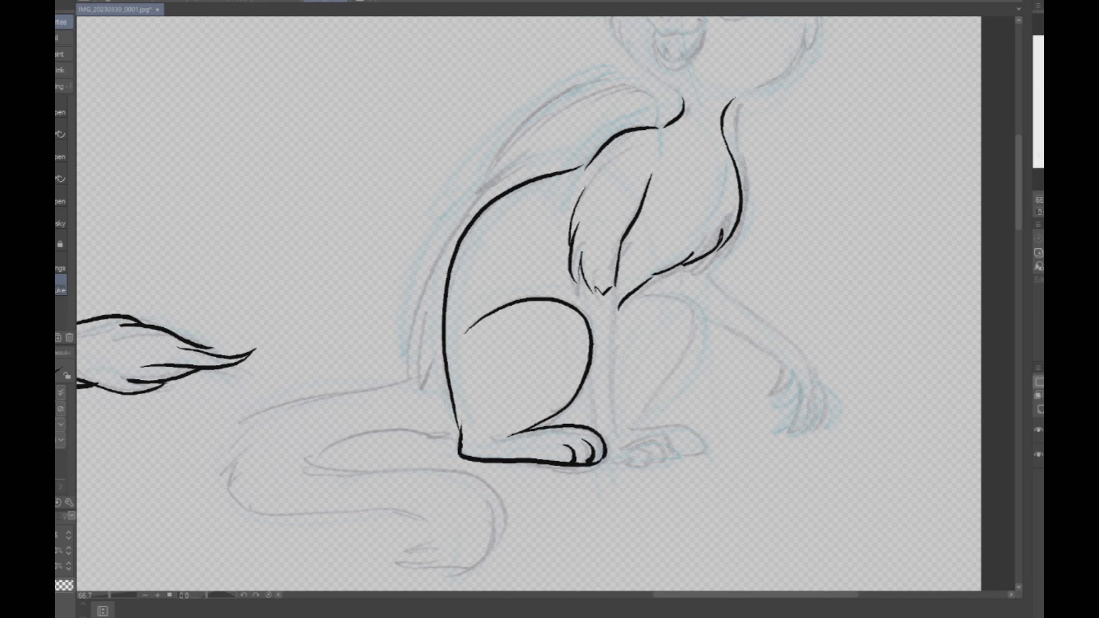
# - Ink the seated creature's lower front leg and clawed foot, plus the far haunch and hind paw behind it
pyautogui.moveTo(616, 286); pyautogui.dragTo(614, 426)
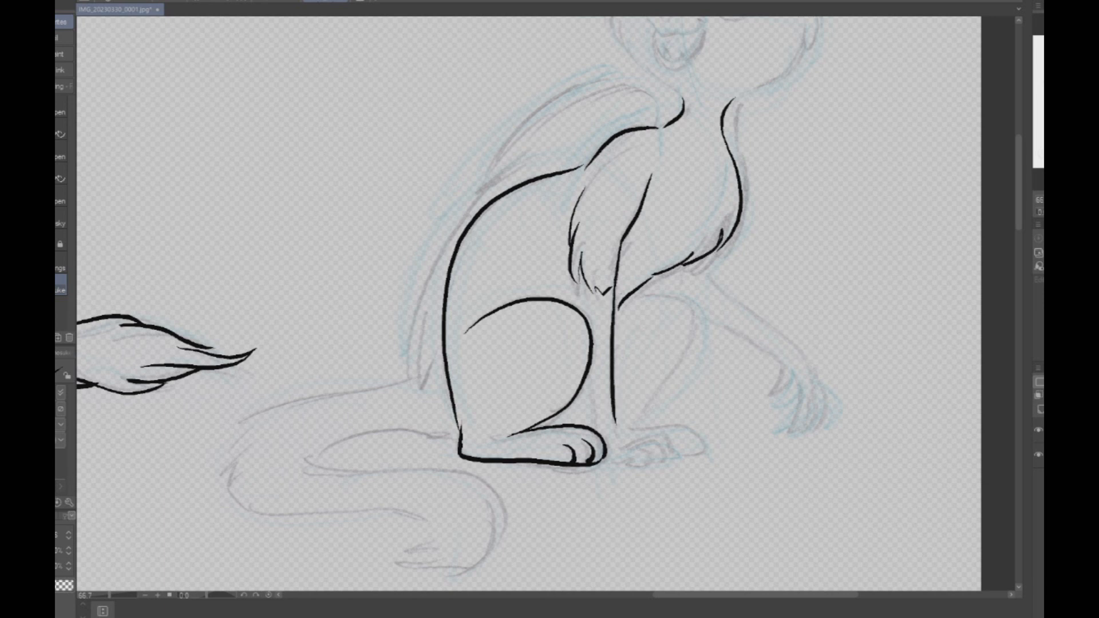
pyautogui.moveTo(580, 280); pyautogui.dragTo(587, 314)
pyautogui.moveTo(587, 371)
pyautogui.mouseDown()
pyautogui.moveTo(592, 427)
pyautogui.moveTo(646, 416)
pyautogui.moveTo(665, 444)
pyautogui.moveTo(640, 461)
pyautogui.moveTo(607, 452)
pyautogui.mouseUp()
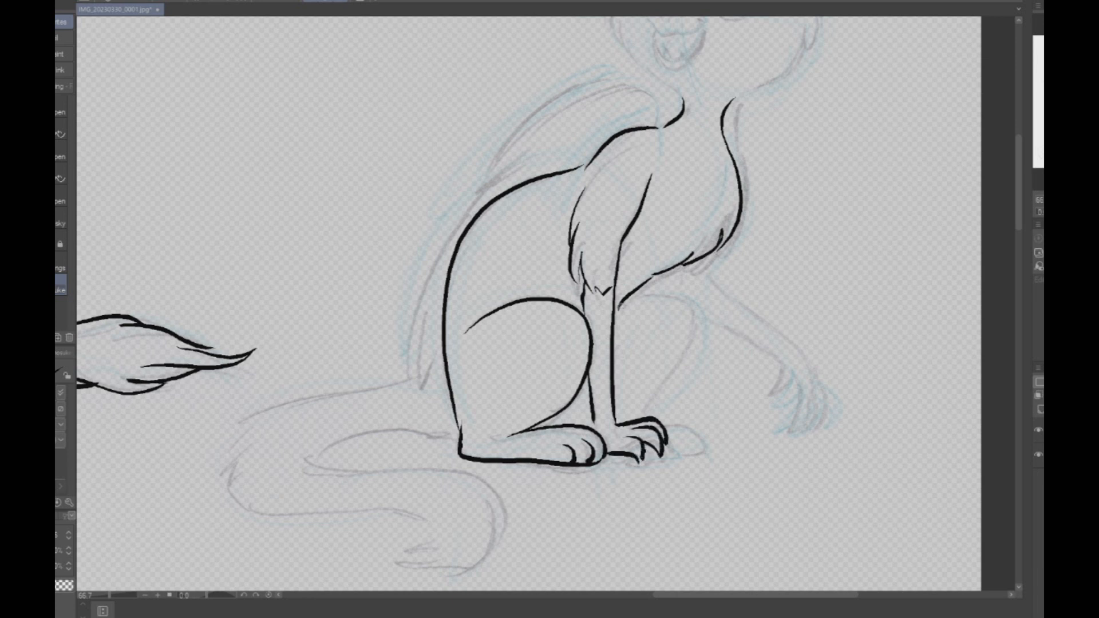
pyautogui.moveTo(625, 295)
pyautogui.mouseDown()
pyautogui.moveTo(695, 352)
pyautogui.moveTo(635, 414)
pyautogui.moveTo(677, 416)
pyautogui.moveTo(694, 444)
pyautogui.moveTo(664, 445)
pyautogui.mouseUp()
pyautogui.moveTo(674, 427); pyautogui.dragTo(683, 445)
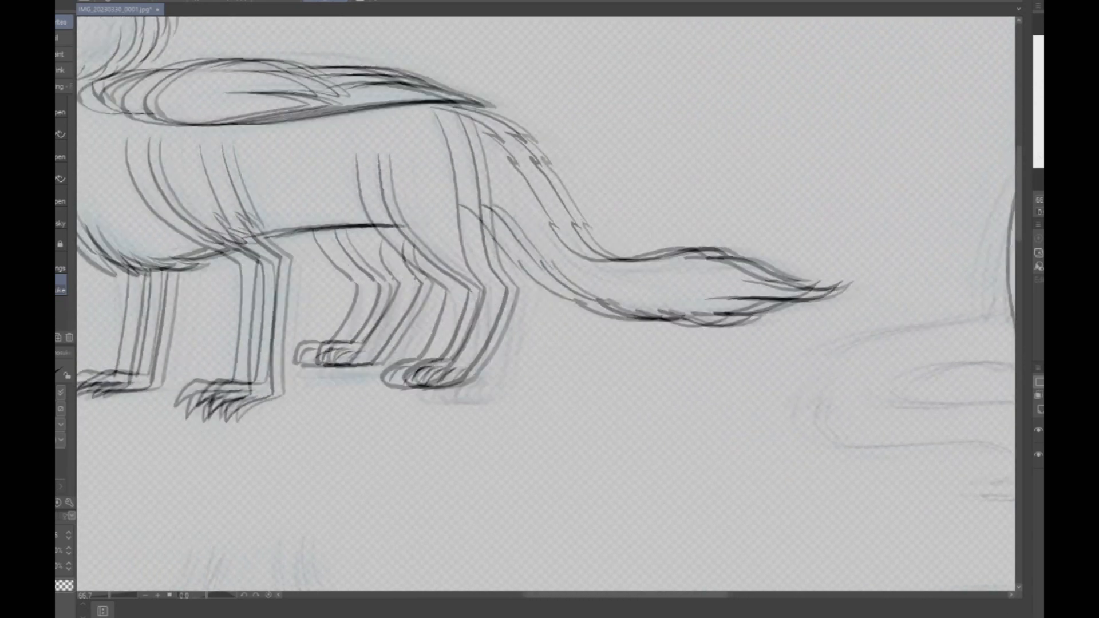
# - Ink the seated creature's folded wing, from the rounded shoulder edge to the long feather tips behind the back
pyautogui.moveTo(549, 309); pyautogui.dragTo(527, 265)
pyautogui.moveTo(744, 458)
pyautogui.mouseDown()
pyautogui.moveTo(659, 363)
pyautogui.moveTo(130, 127)
pyautogui.mouseUp()
pyautogui.moveTo(458, 527); pyautogui.dragTo(637, 75)
pyautogui.moveTo(699, 560)
pyautogui.mouseDown()
pyautogui.moveTo(846, 265)
pyautogui.moveTo(1047, 89)
pyautogui.moveTo(1027, 131)
pyautogui.mouseUp()
pyautogui.scroll(-2, 801, 212)
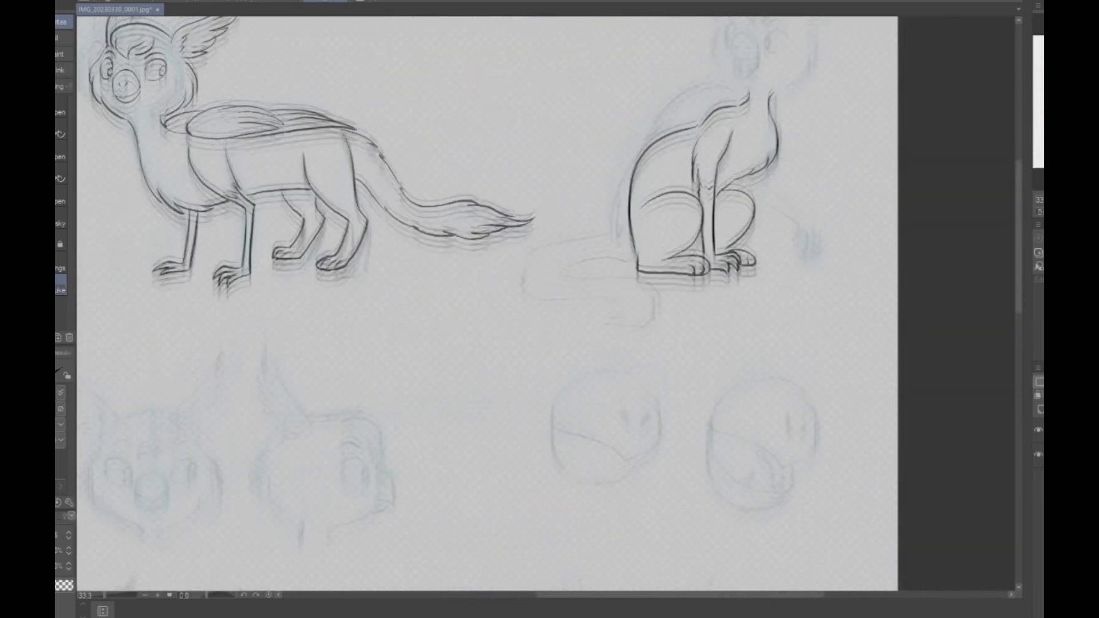
pyautogui.scroll(5, 549, 304)
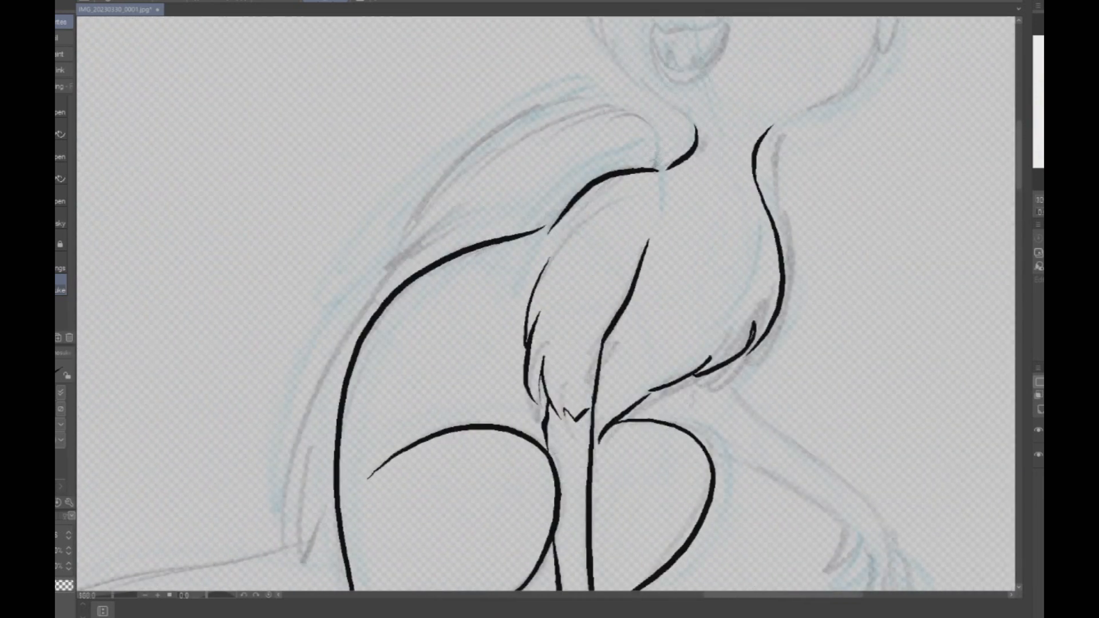
pyautogui.moveTo(654, 155)
pyautogui.mouseDown()
pyautogui.moveTo(584, 106)
pyautogui.moveTo(388, 264)
pyautogui.moveTo(446, 219)
pyautogui.moveTo(319, 402)
pyautogui.moveTo(309, 520)
pyautogui.moveTo(328, 433)
pyautogui.mouseUp()
pyautogui.moveTo(310, 483); pyautogui.dragTo(337, 522)
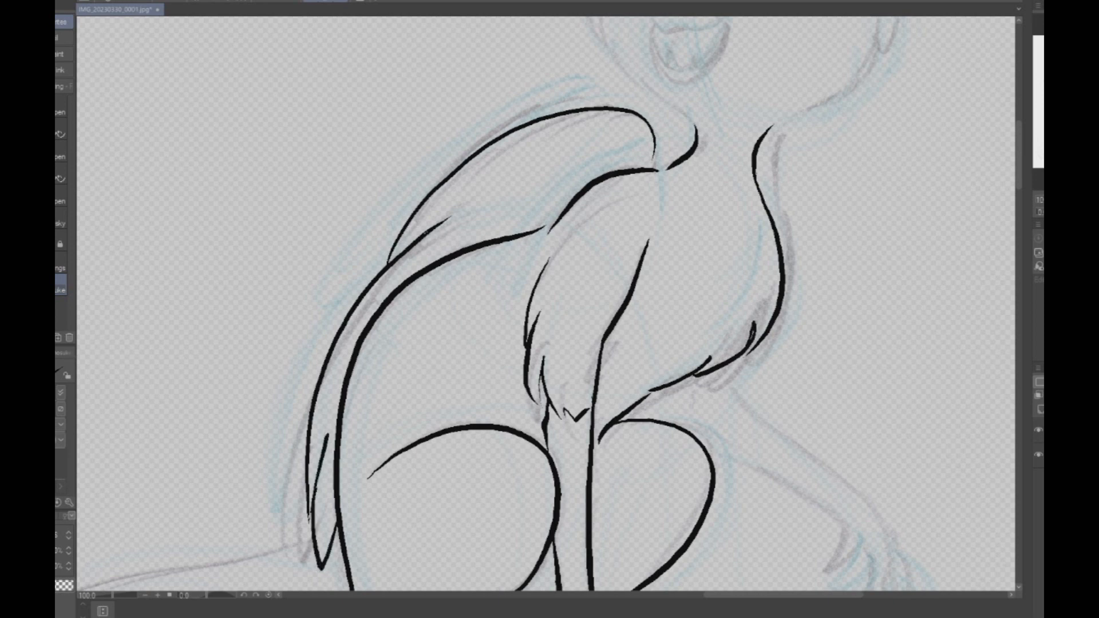
pyautogui.moveTo(406, 257); pyautogui.dragTo(507, 228)
# - Ink both sides of the seated creature's face with layered cheek feathers that run into the neck
pyautogui.scroll(-3, 747, 167)
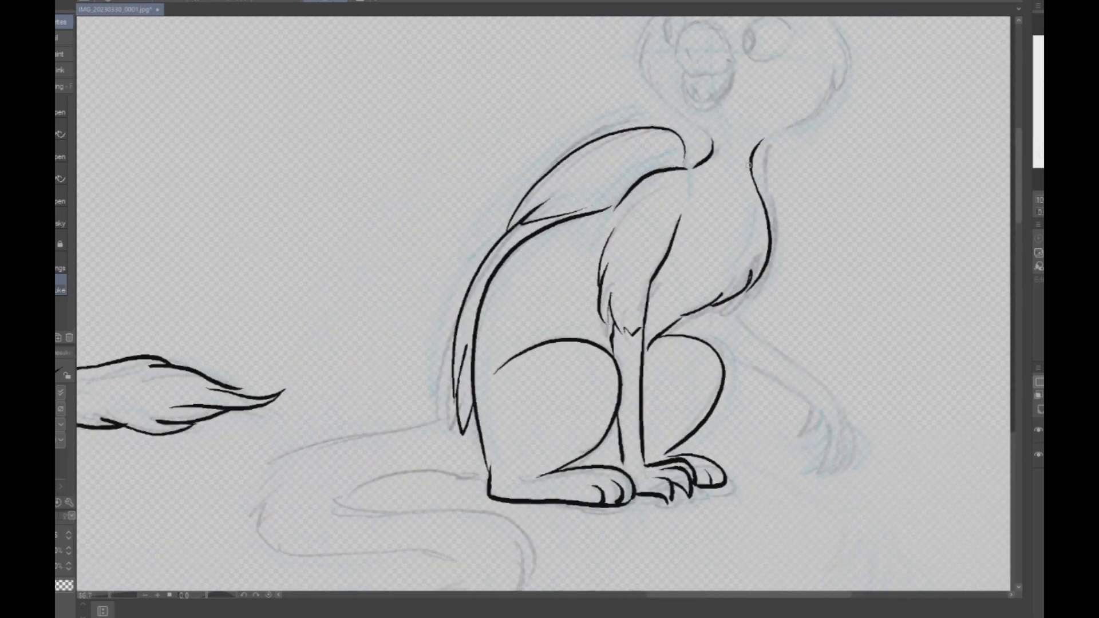
pyautogui.scroll(6, 762, 78)
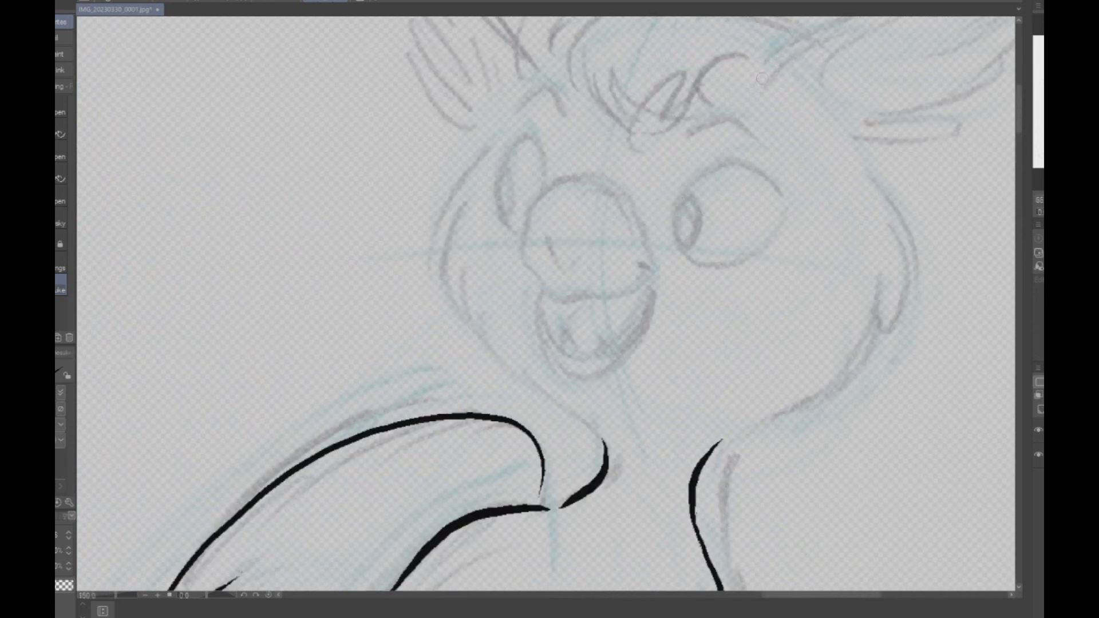
pyautogui.moveTo(512, 114)
pyautogui.mouseDown()
pyautogui.moveTo(439, 218)
pyautogui.moveTo(442, 286)
pyautogui.mouseUp()
pyautogui.moveTo(468, 202)
pyautogui.mouseDown()
pyautogui.moveTo(447, 299)
pyautogui.moveTo(472, 328)
pyautogui.mouseUp()
pyautogui.moveTo(472, 269)
pyautogui.mouseDown()
pyautogui.moveTo(485, 350)
pyautogui.moveTo(584, 419)
pyautogui.moveTo(605, 455)
pyautogui.mouseUp()
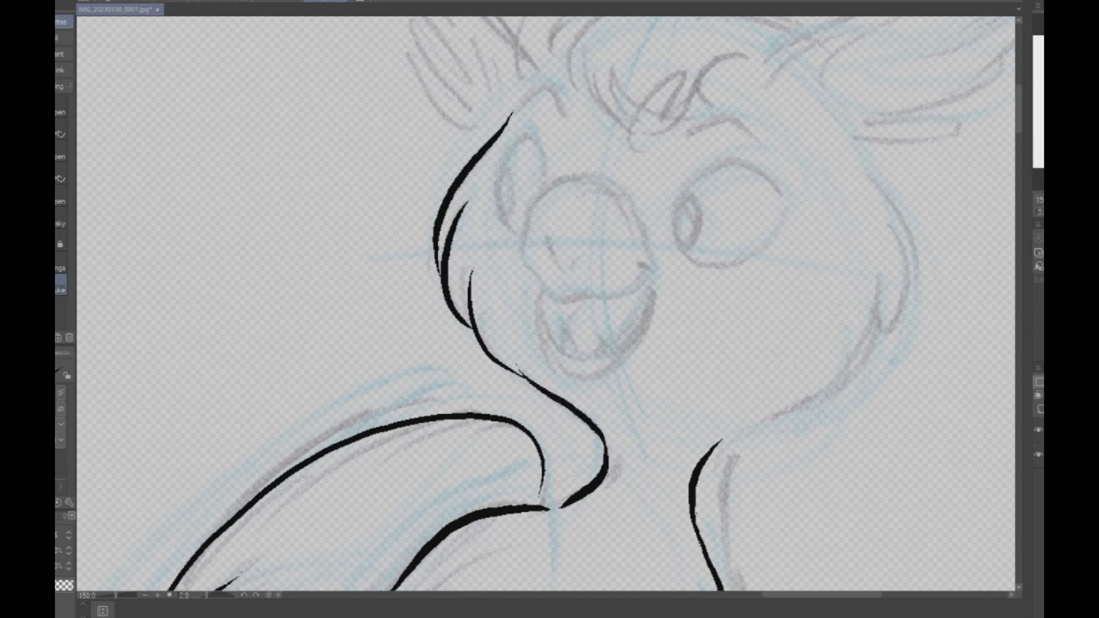
pyautogui.moveTo(860, 150)
pyautogui.mouseDown()
pyautogui.moveTo(887, 195)
pyautogui.moveTo(907, 286)
pyautogui.mouseUp()
pyautogui.moveTo(891, 251)
pyautogui.mouseDown()
pyautogui.moveTo(896, 306)
pyautogui.moveTo(858, 366)
pyautogui.mouseUp()
pyautogui.moveTo(858, 317)
pyautogui.mouseDown()
pyautogui.moveTo(804, 409)
pyautogui.moveTo(714, 450)
pyautogui.mouseUp()
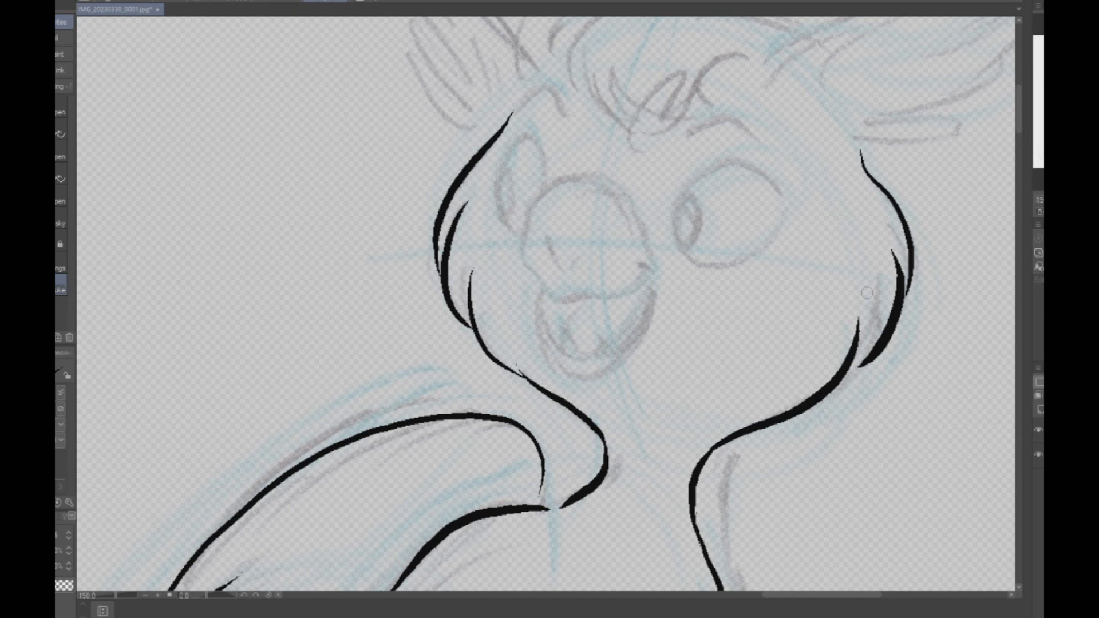
pyautogui.moveTo(494, 325); pyautogui.dragTo(541, 389)
# - Ink the seated creature's rounded beak with nostrils, and the open mouth with its inner details
pyautogui.moveTo(583, 172)
pyautogui.mouseDown()
pyautogui.moveTo(554, 182)
pyautogui.moveTo(521, 266)
pyautogui.moveTo(553, 297)
pyautogui.moveTo(658, 266)
pyautogui.moveTo(606, 353)
pyautogui.moveTo(542, 293)
pyautogui.moveTo(552, 366)
pyautogui.moveTo(612, 369)
pyautogui.moveTo(644, 309)
pyautogui.mouseUp()
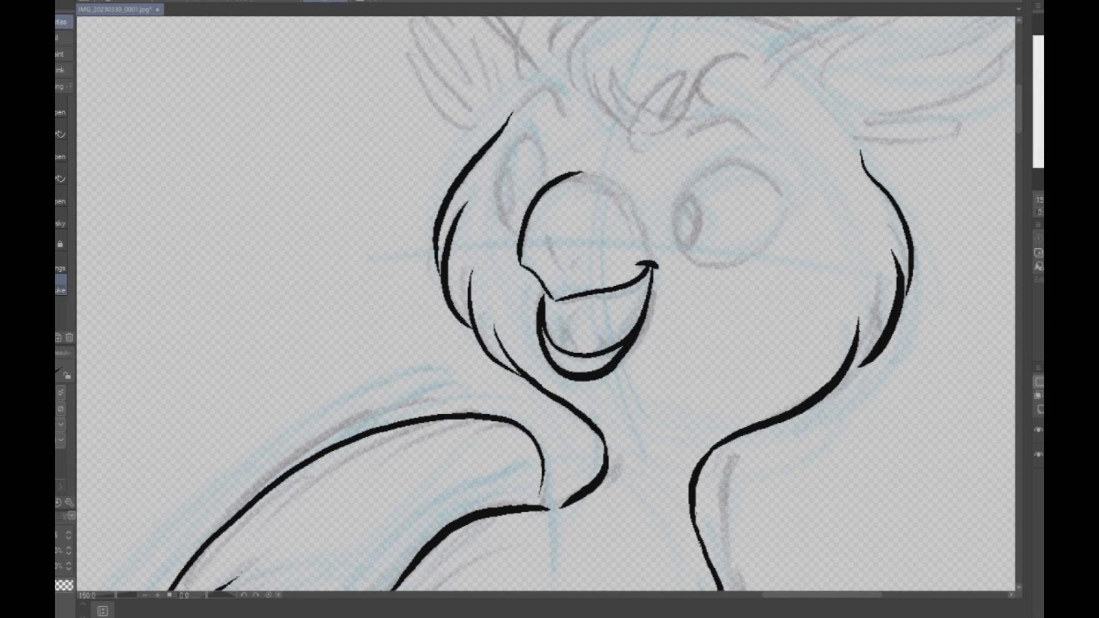
pyautogui.moveTo(581, 172)
pyautogui.mouseDown()
pyautogui.moveTo(623, 195)
pyautogui.moveTo(650, 256)
pyautogui.mouseUp()
pyautogui.moveTo(548, 339)
pyautogui.mouseDown()
pyautogui.moveTo(553, 313)
pyautogui.moveTo(562, 349)
pyautogui.moveTo(583, 327)
pyautogui.moveTo(597, 350)
pyautogui.moveTo(591, 294)
pyautogui.moveTo(639, 286)
pyautogui.moveTo(646, 300)
pyautogui.mouseUp()
pyautogui.moveTo(540, 265)
pyautogui.mouseDown()
pyautogui.moveTo(536, 239)
pyautogui.moveTo(560, 270)
pyautogui.mouseUp()
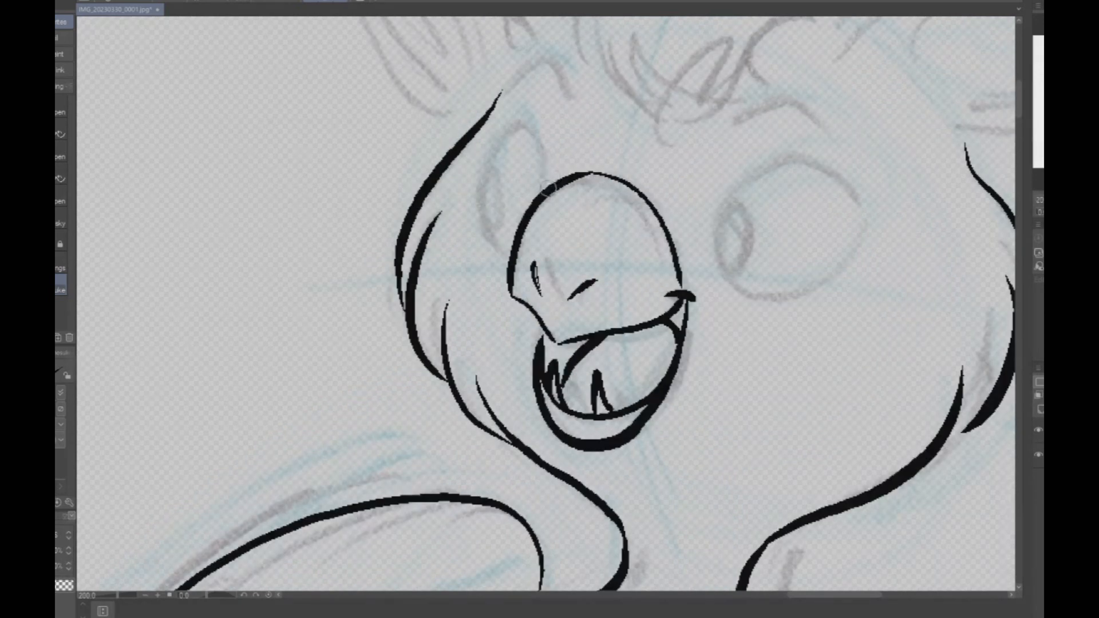
# - Ink both of the seated creature's eyes with pupils looking sideways
pyautogui.moveTo(548, 182)
pyautogui.mouseDown()
pyautogui.moveTo(532, 123)
pyautogui.moveTo(504, 130)
pyautogui.moveTo(482, 165)
pyautogui.moveTo(488, 150)
pyautogui.moveTo(483, 223)
pyautogui.moveTo(511, 250)
pyautogui.mouseUp()
pyautogui.moveTo(483, 192)
pyautogui.mouseDown()
pyautogui.moveTo(505, 182)
pyautogui.moveTo(485, 223)
pyautogui.moveTo(480, 207)
pyautogui.mouseUp()
pyautogui.moveTo(719, 262)
pyautogui.mouseDown()
pyautogui.moveTo(727, 197)
pyautogui.moveTo(779, 157)
pyautogui.moveTo(844, 171)
pyautogui.moveTo(862, 216)
pyautogui.moveTo(860, 206)
pyautogui.moveTo(851, 252)
pyautogui.moveTo(809, 284)
pyautogui.moveTo(747, 289)
pyautogui.moveTo(717, 259)
pyautogui.moveTo(743, 210)
pyautogui.moveTo(748, 244)
pyautogui.moveTo(720, 245)
pyautogui.mouseUp()
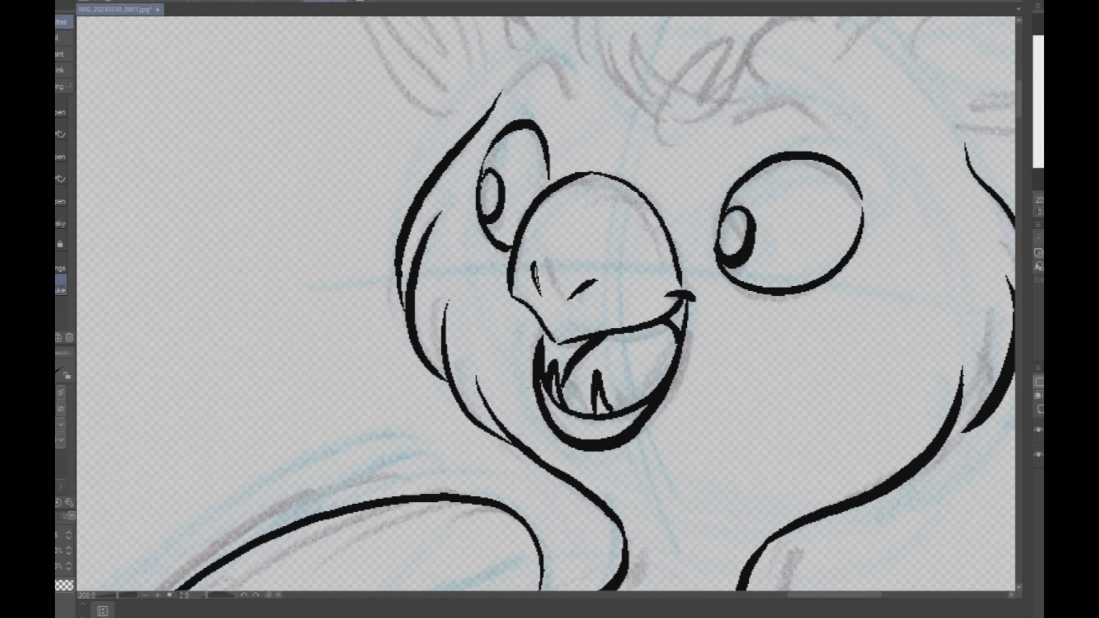
pyautogui.scroll(-5, 910, 147)
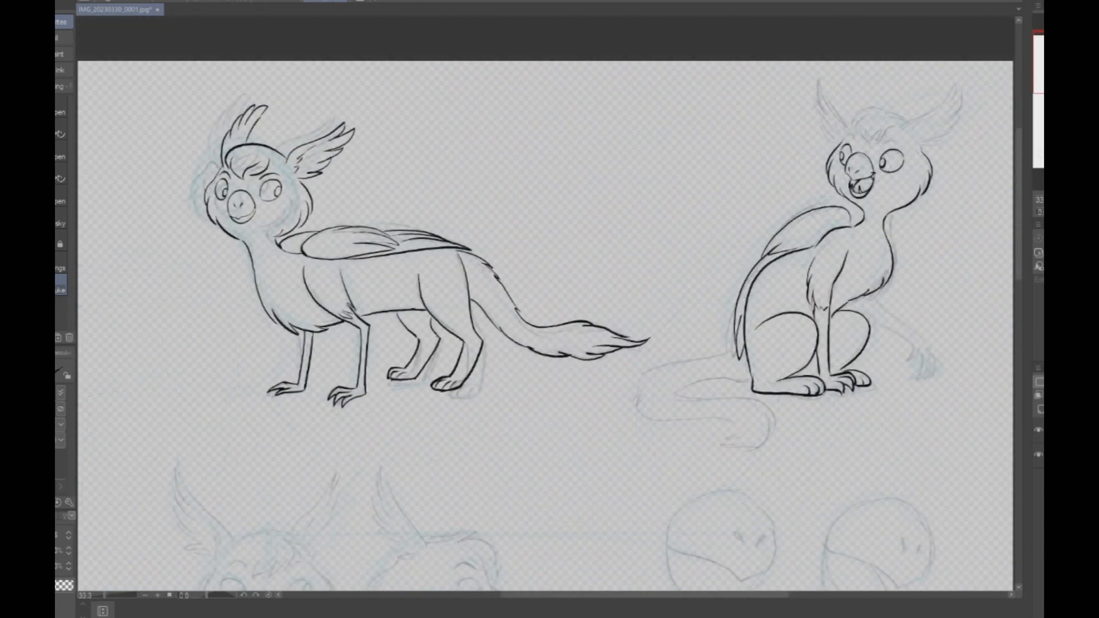
# - Ink the seated creature's raised eyebrows above both eyes
pyautogui.scroll(4, 909, 129)
pyautogui.moveTo(784, 216)
pyautogui.mouseDown()
pyautogui.moveTo(842, 209)
pyautogui.moveTo(884, 228)
pyautogui.moveTo(813, 199)
pyautogui.moveTo(789, 212)
pyautogui.mouseUp()
pyautogui.hotkey('ctrl', 'z')
pyautogui.moveTo(611, 198)
pyautogui.mouseDown()
pyautogui.moveTo(635, 177)
pyautogui.moveTo(658, 214)
pyautogui.mouseUp()
# - Ink the rounded crown of the seated creature's head and the curled forelock over its brow
pyautogui.scroll(-4, 917, 189)
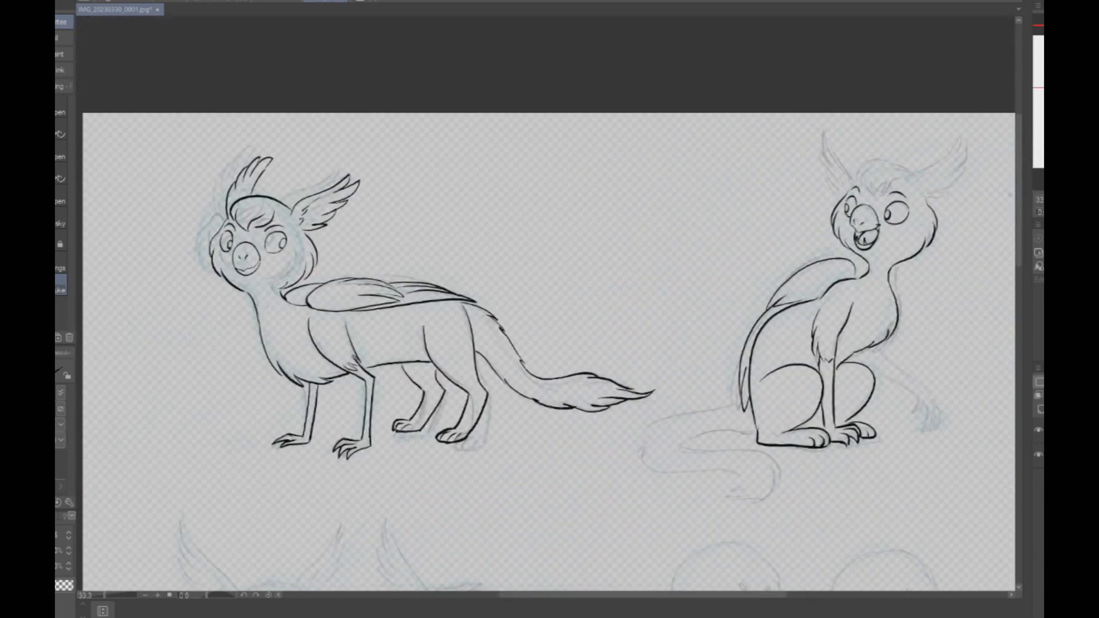
pyautogui.scroll(-1, 1010, 202)
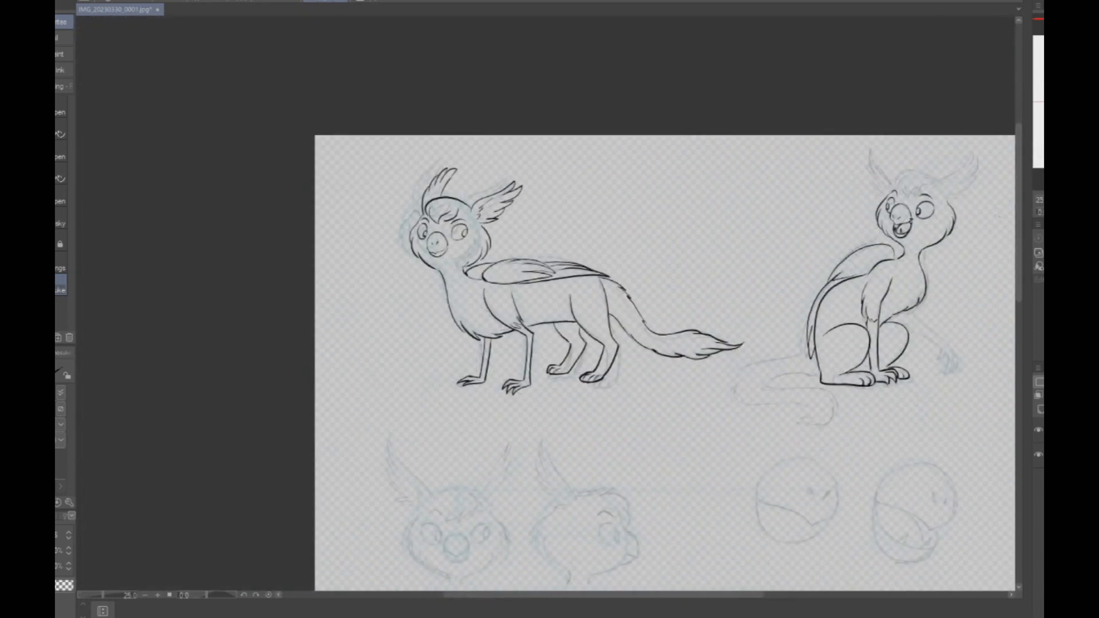
pyautogui.moveTo(1000, 211); pyautogui.dragTo(883, 197)
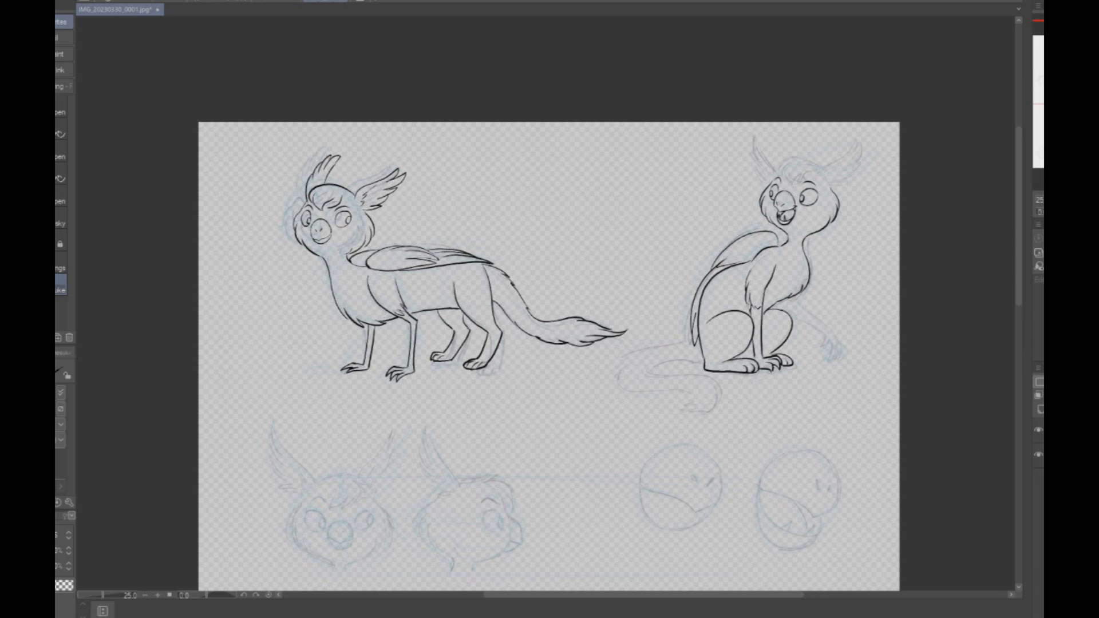
pyautogui.scroll(5, 814, 160)
pyautogui.moveTo(827, 215)
pyautogui.mouseDown()
pyautogui.moveTo(741, 160)
pyautogui.moveTo(642, 156)
pyautogui.moveTo(583, 242)
pyautogui.mouseUp()
pyautogui.moveTo(634, 194)
pyautogui.mouseDown()
pyautogui.moveTo(612, 217)
pyautogui.moveTo(628, 298)
pyautogui.mouseUp()
pyautogui.moveTo(634, 245)
pyautogui.mouseDown()
pyautogui.moveTo(629, 267)
pyautogui.moveTo(688, 314)
pyautogui.moveTo(711, 293)
pyautogui.moveTo(749, 280)
pyautogui.mouseUp()
pyautogui.scroll(-5, 852, 275)
pyautogui.scroll(4, 876, 280)
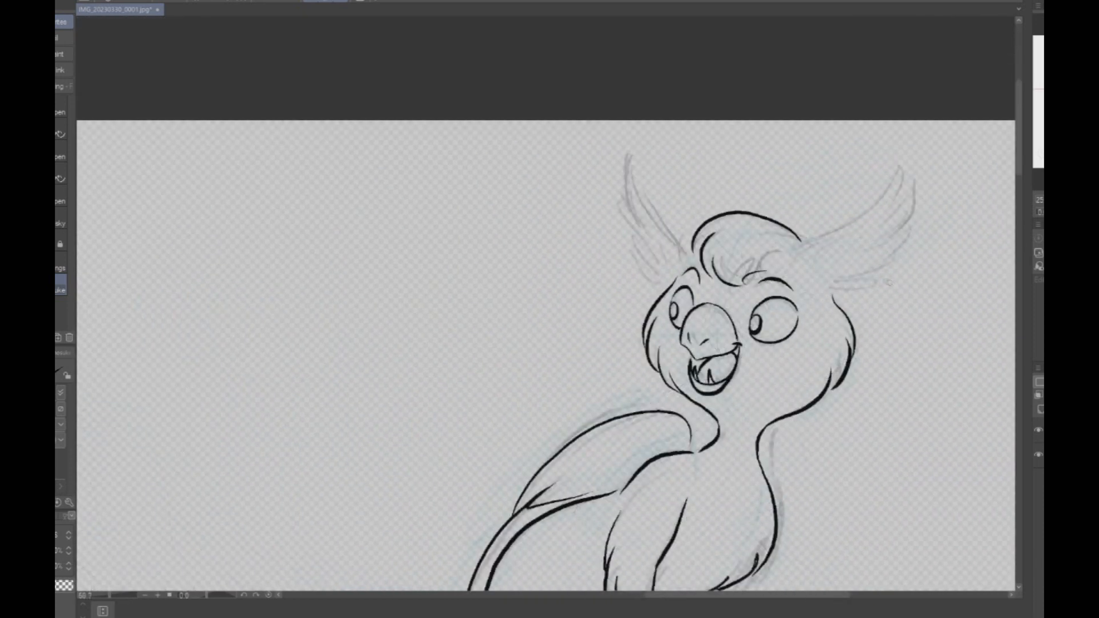
# - Ink the seated creature's ear on the side of its larger eye, with layered feather tips and inner tufts at the base
pyautogui.moveTo(738, 254)
pyautogui.mouseDown()
pyautogui.moveTo(768, 224)
pyautogui.moveTo(874, 166)
pyautogui.moveTo(904, 116)
pyautogui.moveTo(865, 204)
pyautogui.mouseUp()
pyautogui.moveTo(904, 168); pyautogui.dragTo(878, 217)
pyautogui.moveTo(925, 183); pyautogui.dragTo(857, 251)
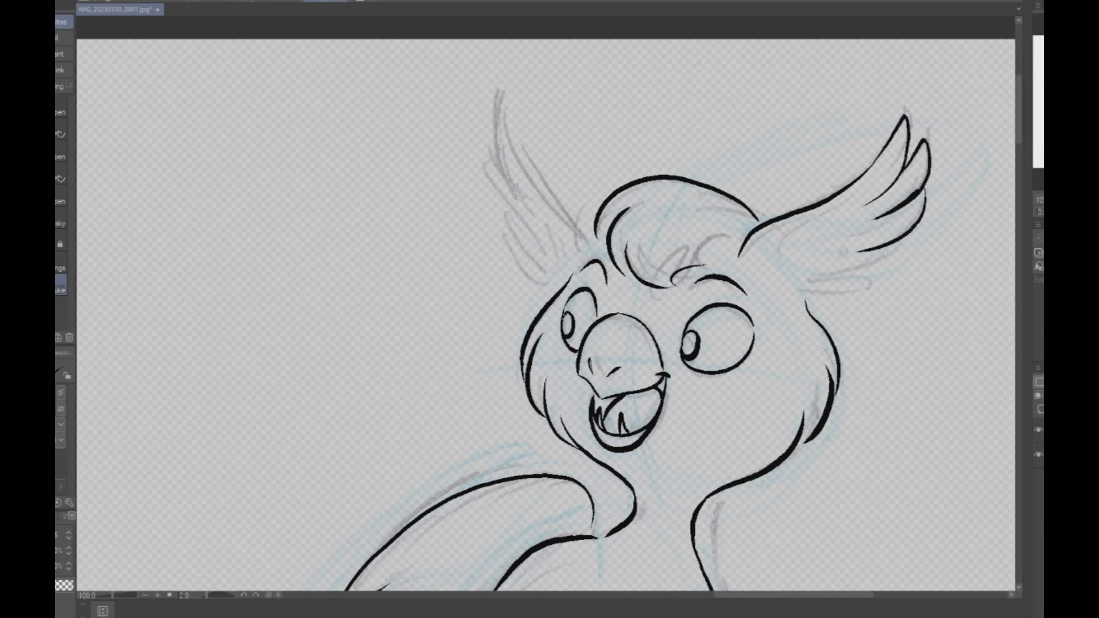
pyautogui.moveTo(790, 291); pyautogui.dragTo(860, 287)
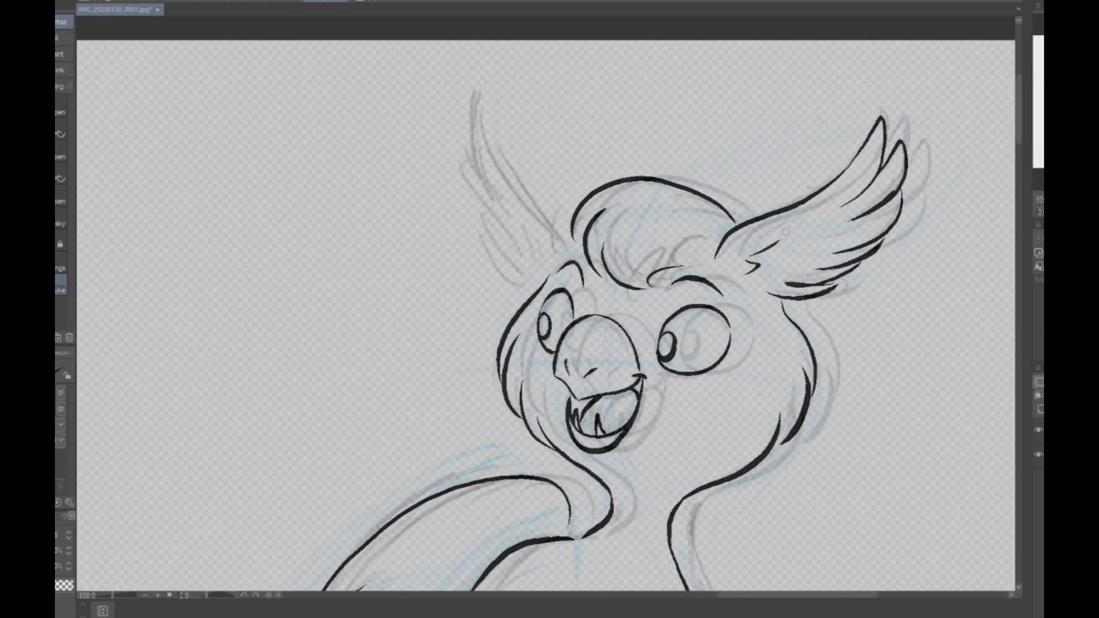
pyautogui.moveTo(808, 211); pyautogui.dragTo(764, 241)
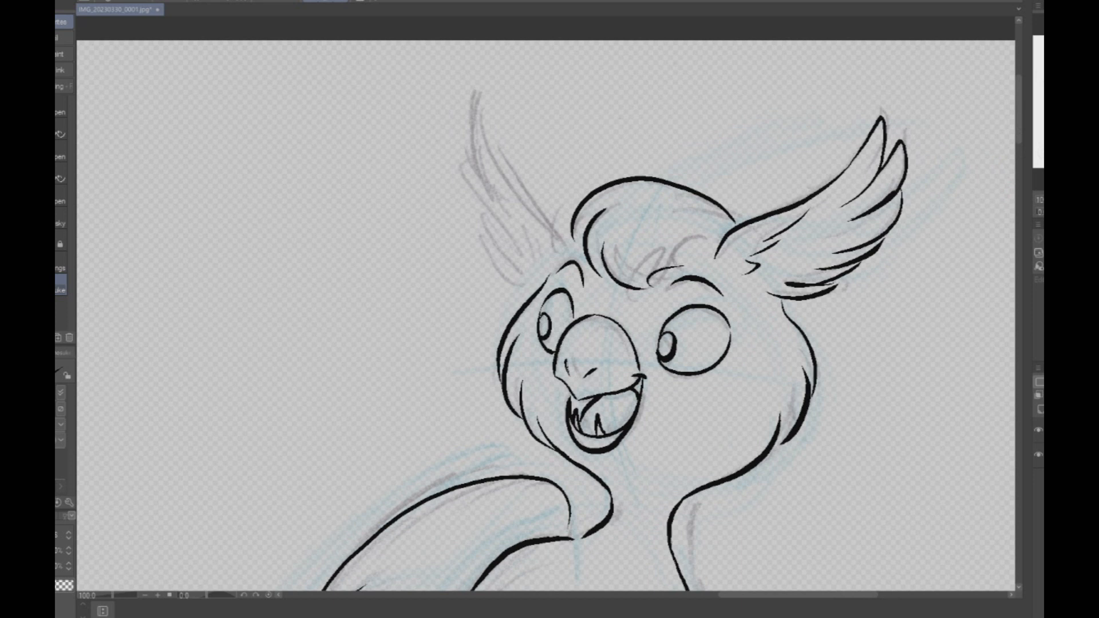
# - Mirror the canvas view and ink the seated creature's other feathered ear, redoing the inner feather strokes
pyautogui.press('h')
pyautogui.moveTo(527, 242)
pyautogui.mouseDown()
pyautogui.moveTo(605, 92)
pyautogui.moveTo(607, 151)
pyautogui.mouseUp()
pyautogui.moveTo(616, 114)
pyautogui.mouseDown()
pyautogui.moveTo(607, 191)
pyautogui.moveTo(571, 265)
pyautogui.moveTo(588, 271)
pyautogui.moveTo(561, 272)
pyautogui.mouseUp()
pyautogui.moveTo(561, 272)
pyautogui.mouseDown()
pyautogui.moveTo(587, 261)
pyautogui.moveTo(532, 238)
pyautogui.moveTo(583, 175)
pyautogui.mouseUp()
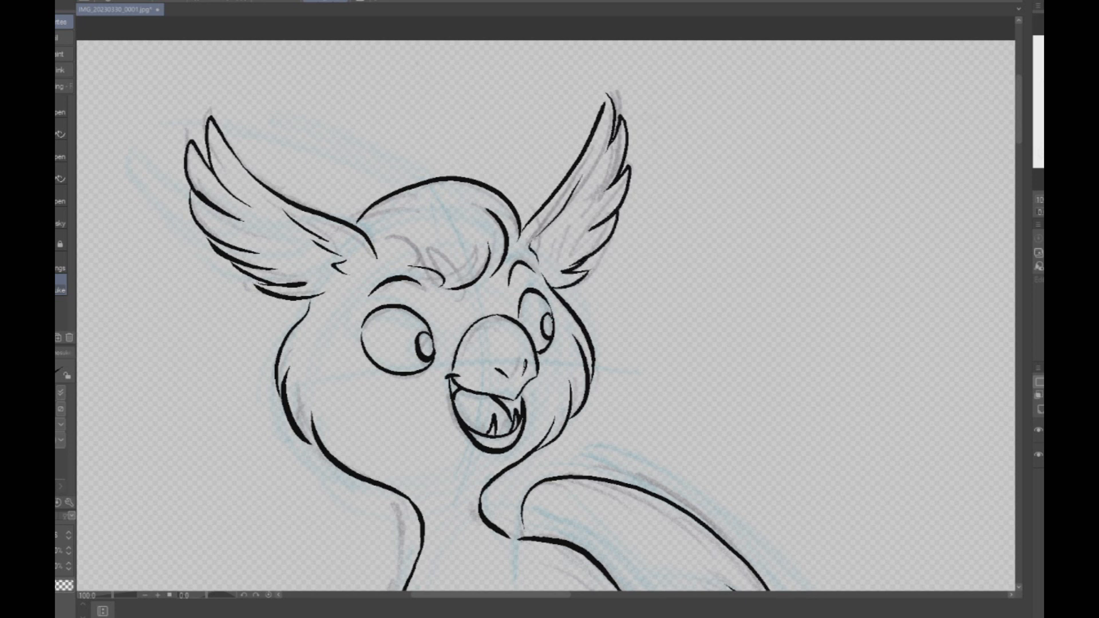
pyautogui.hotkey('ctrl', 'z')
pyautogui.hotkey('ctrl', 'z')
pyautogui.moveTo(574, 182)
pyautogui.mouseDown()
pyautogui.moveTo(538, 240)
pyautogui.moveTo(542, 253)
pyautogui.mouseUp()
# - Ink the seated creature's raised foreleg with its bent wrist and hanging curved claws
pyautogui.scroll(-6, 709, 199)
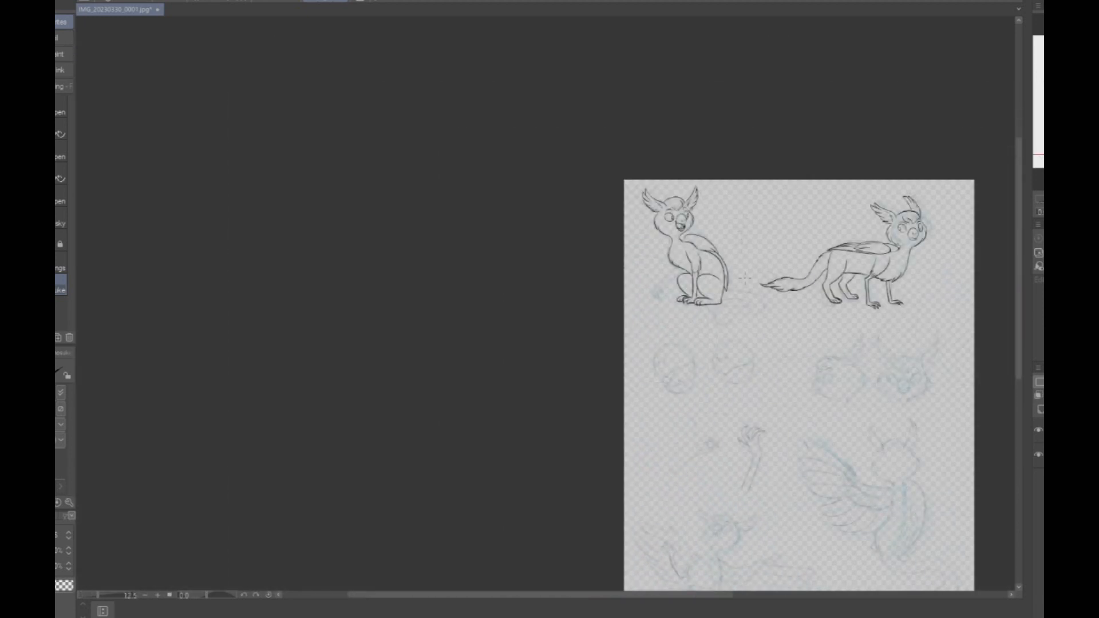
pyautogui.scroll(3, 744, 278)
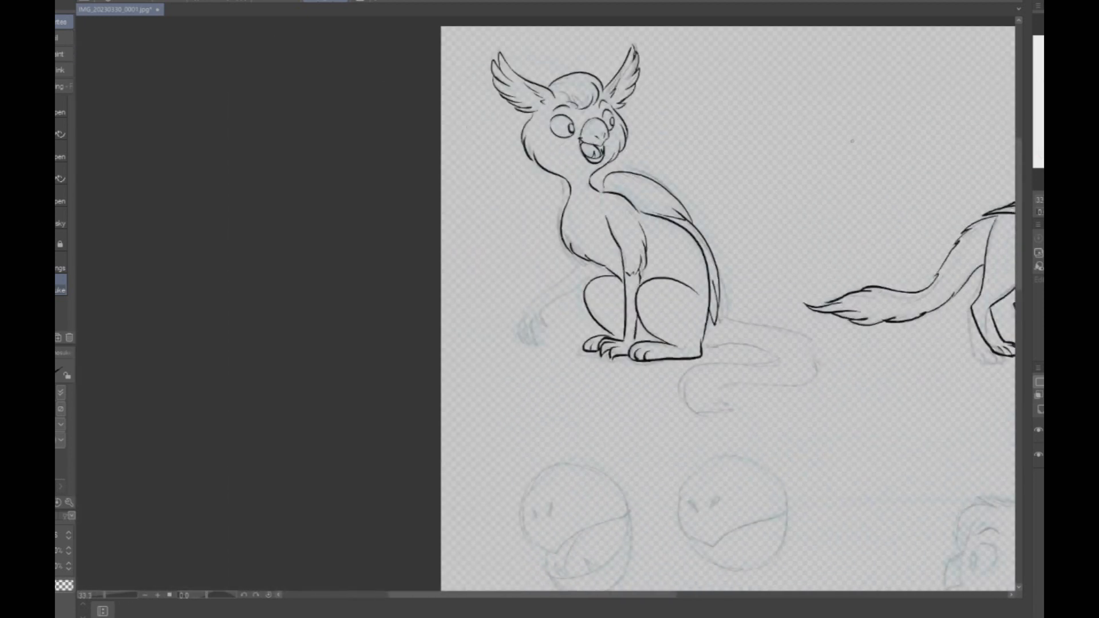
pyautogui.scroll(2, 553, 308)
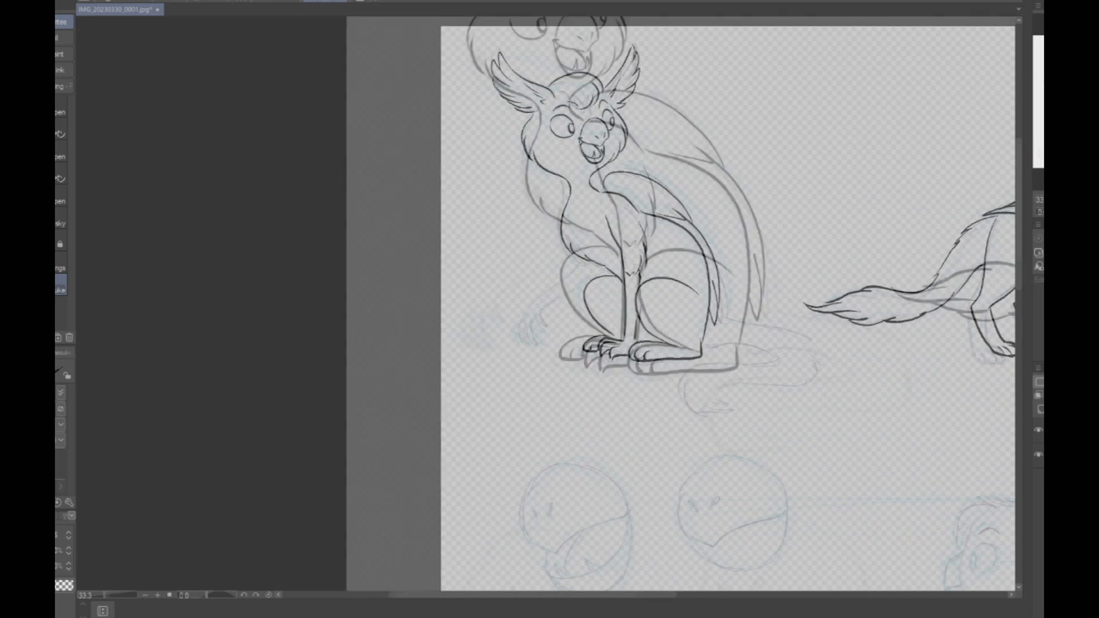
pyautogui.scroll(2, 673, 261)
pyautogui.moveTo(479, 166)
pyautogui.mouseDown()
pyautogui.moveTo(315, 315)
pyautogui.moveTo(309, 387)
pyautogui.moveTo(341, 410)
pyautogui.moveTo(325, 346)
pyautogui.moveTo(375, 362)
pyautogui.moveTo(350, 306)
pyautogui.moveTo(508, 222)
pyautogui.mouseUp()
pyautogui.hotkey('ctrl', 'z')
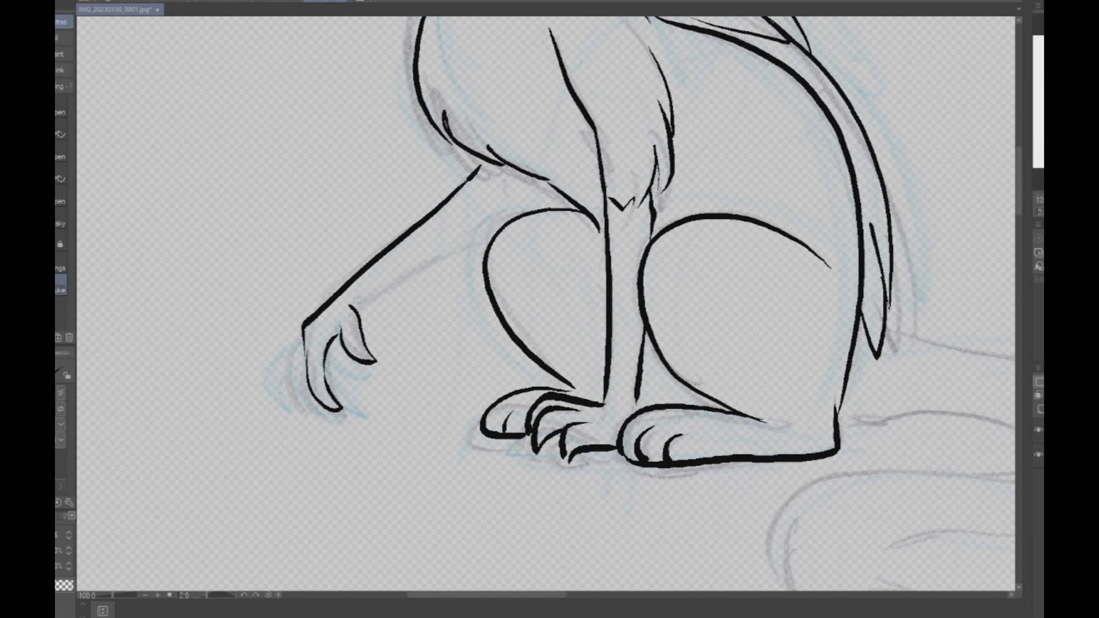
pyautogui.moveTo(351, 306); pyautogui.dragTo(447, 245)
pyautogui.moveTo(447, 245)
pyautogui.mouseDown()
pyautogui.moveTo(524, 198)
pyautogui.moveTo(486, 167)
pyautogui.moveTo(512, 172)
pyautogui.moveTo(526, 197)
pyautogui.mouseUp()
pyautogui.moveTo(304, 333)
pyautogui.mouseDown()
pyautogui.moveTo(312, 407)
pyautogui.moveTo(323, 412)
pyautogui.mouseUp()
# - Redraw the line running from the seated creature's cheek below the beak down into its neck
pyautogui.scroll(-6, 727, 212)
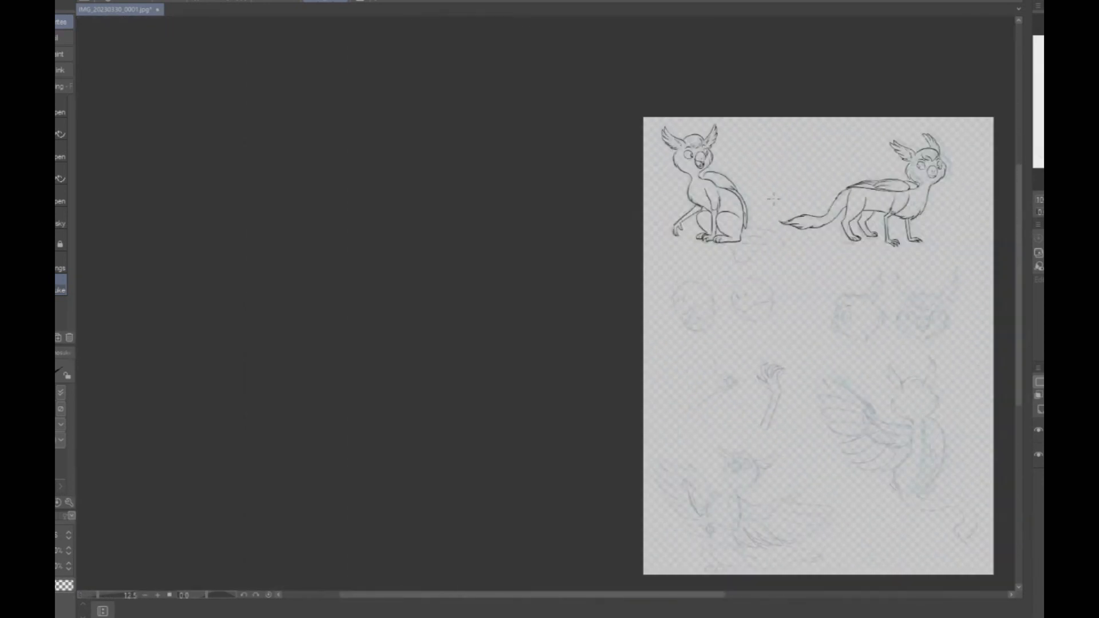
pyautogui.scroll(4, 904, 182)
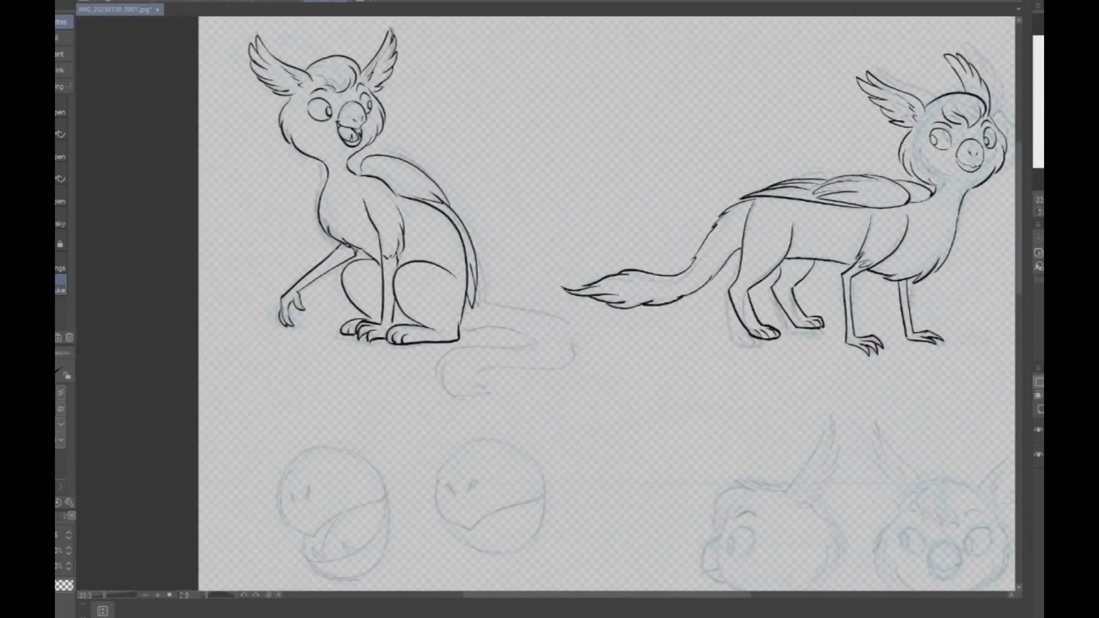
pyautogui.scroll(3, 359, 95)
pyautogui.moveTo(394, 188)
pyautogui.mouseDown()
pyautogui.moveTo(380, 224)
pyautogui.moveTo(322, 268)
pyautogui.moveTo(385, 215)
pyautogui.moveTo(322, 265)
pyautogui.mouseUp()
pyautogui.hotkey('ctrl', 'z')
pyautogui.hotkey('ctrl', 'z')
pyautogui.moveTo(394, 190); pyautogui.dragTo(322, 266)
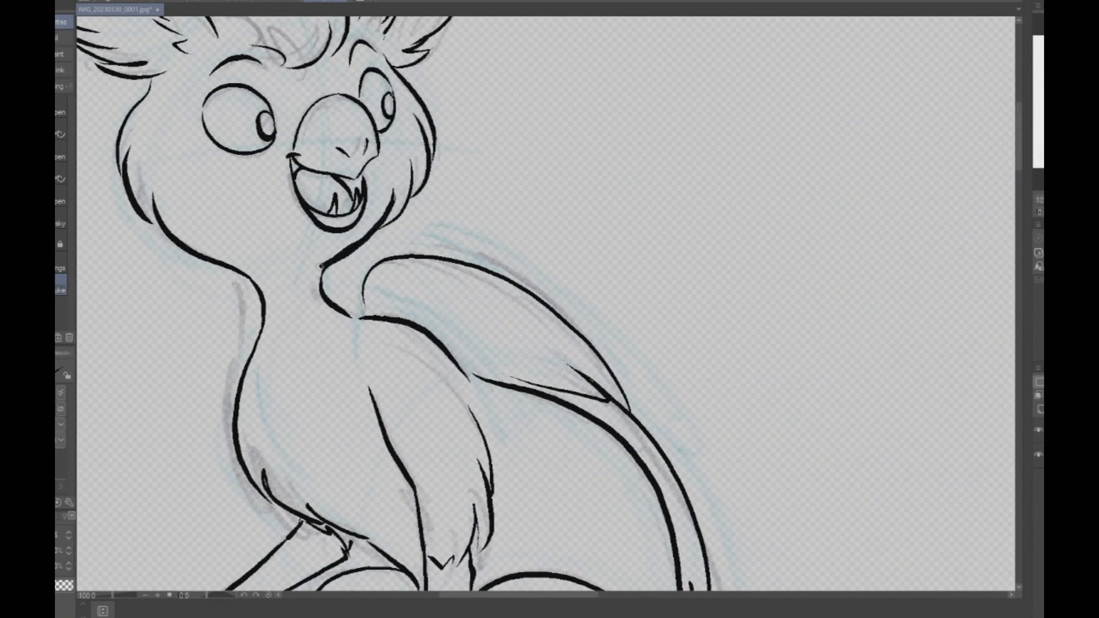
# - Ink the seated creature's tail, curving out from the body and back to a tufted tip, with fur along the bend
pyautogui.scroll(-4, 546, 303)
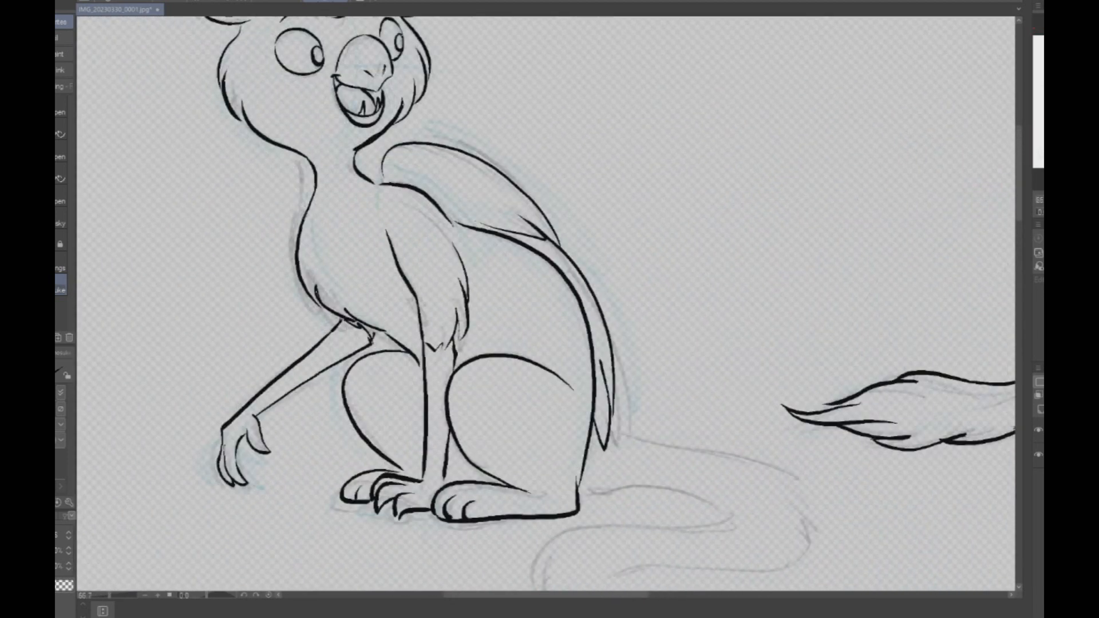
pyautogui.moveTo(301, 220)
pyautogui.mouseDown()
pyautogui.moveTo(292, 189)
pyautogui.moveTo(306, 165)
pyautogui.moveTo(382, 159)
pyautogui.mouseUp()
pyautogui.scroll(-3, 638, 90)
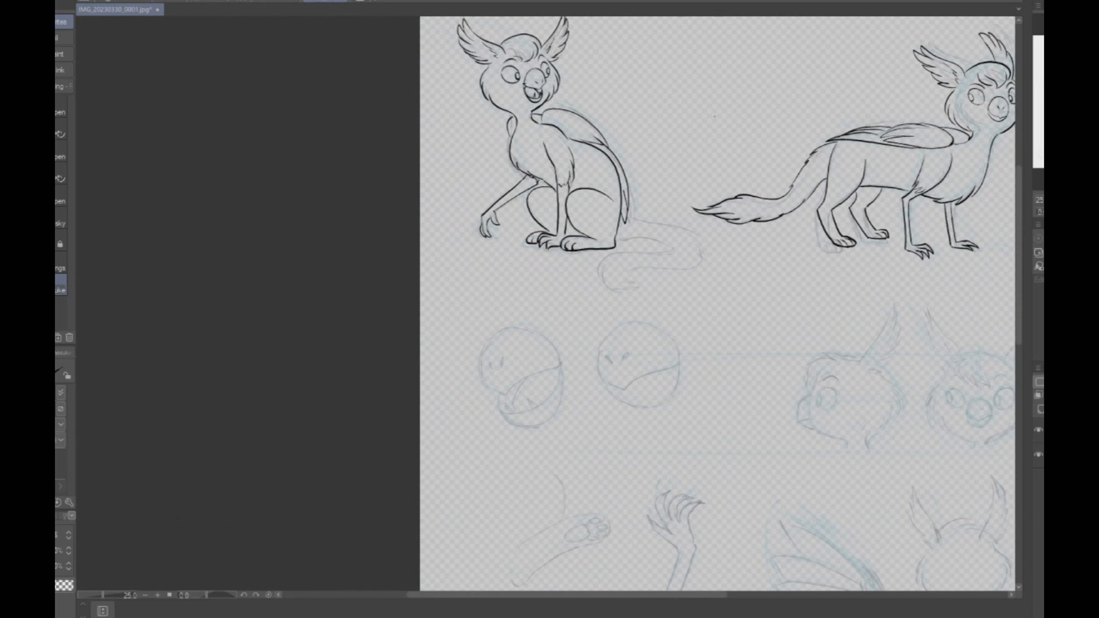
pyautogui.scroll(4, 629, 226)
pyautogui.moveTo(538, 286)
pyautogui.mouseDown()
pyautogui.moveTo(633, 280)
pyautogui.moveTo(701, 293)
pyautogui.moveTo(751, 323)
pyautogui.moveTo(743, 335)
pyautogui.moveTo(518, 339)
pyautogui.moveTo(463, 420)
pyautogui.mouseUp()
pyautogui.moveTo(495, 373)
pyautogui.mouseDown()
pyautogui.moveTo(498, 475)
pyautogui.moveTo(521, 490)
pyautogui.moveTo(632, 495)
pyautogui.mouseUp()
pyautogui.moveTo(621, 477); pyautogui.dragTo(641, 492)
pyautogui.moveTo(606, 416)
pyautogui.mouseDown()
pyautogui.moveTo(643, 491)
pyautogui.moveTo(634, 438)
pyautogui.moveTo(618, 421)
pyautogui.moveTo(807, 409)
pyautogui.moveTo(860, 391)
pyautogui.mouseUp()
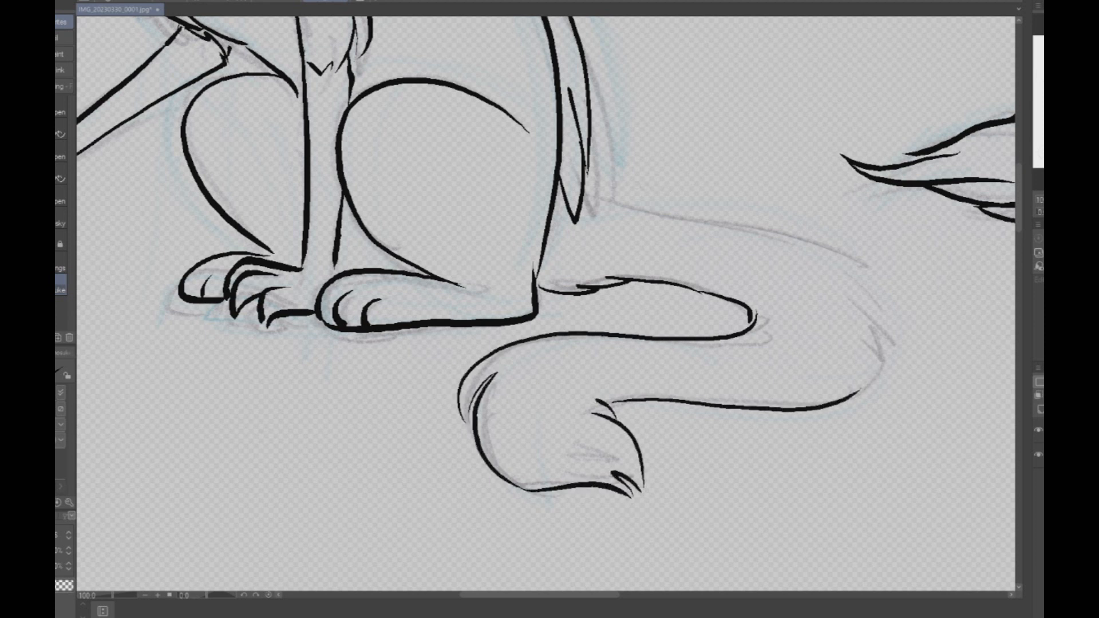
pyautogui.moveTo(584, 184)
pyautogui.mouseDown()
pyautogui.moveTo(742, 218)
pyautogui.moveTo(838, 262)
pyautogui.moveTo(871, 304)
pyautogui.moveTo(878, 366)
pyautogui.mouseUp()
# - Check both inked creatures up close and at full-page view, and return the mirrored canvas view to normal
pyautogui.scroll(-6, 910, 309)
pyautogui.moveTo(909, 309); pyautogui.dragTo(765, 300)
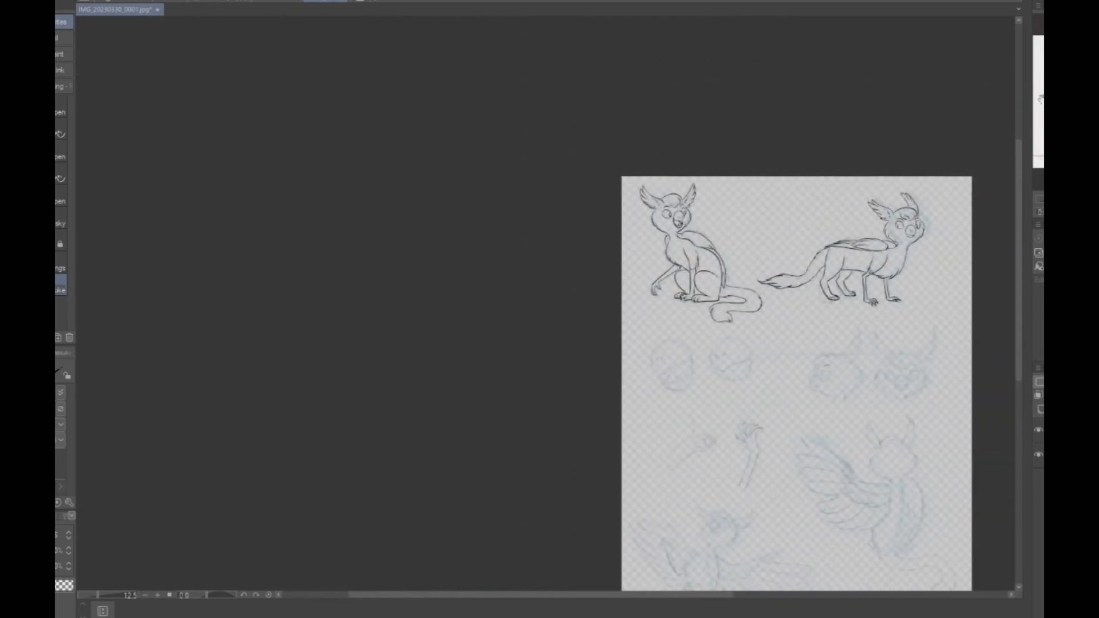
pyautogui.scroll(7, 836, 254)
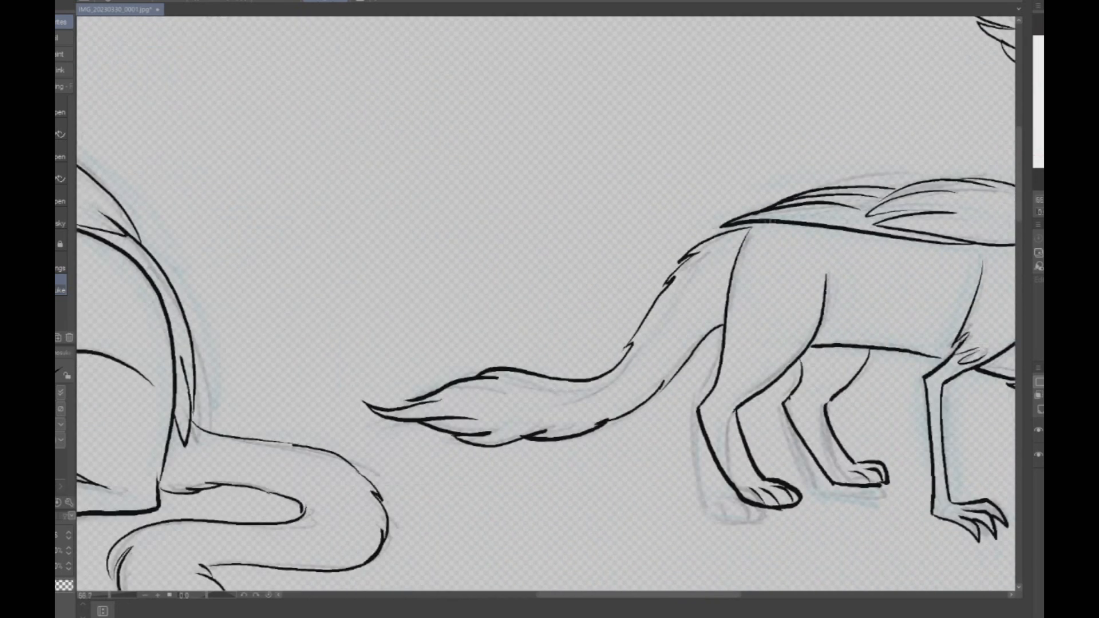
pyautogui.scroll(-6, 915, 237)
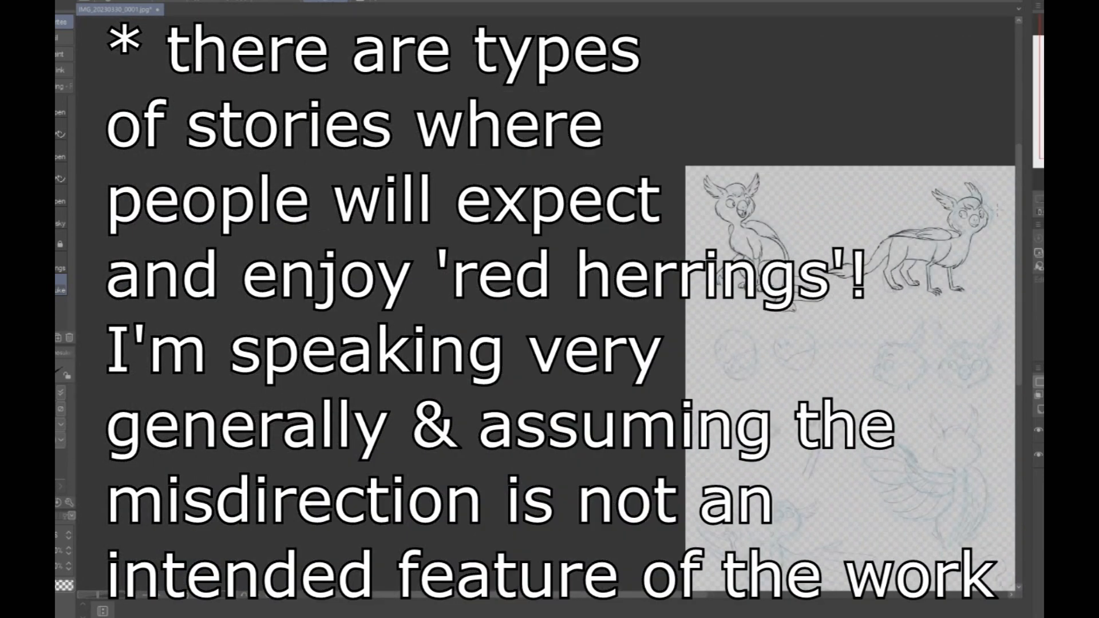
pyautogui.moveTo(1072, 89); pyautogui.dragTo(1040, 111)
pyautogui.scroll(4, 654, 259)
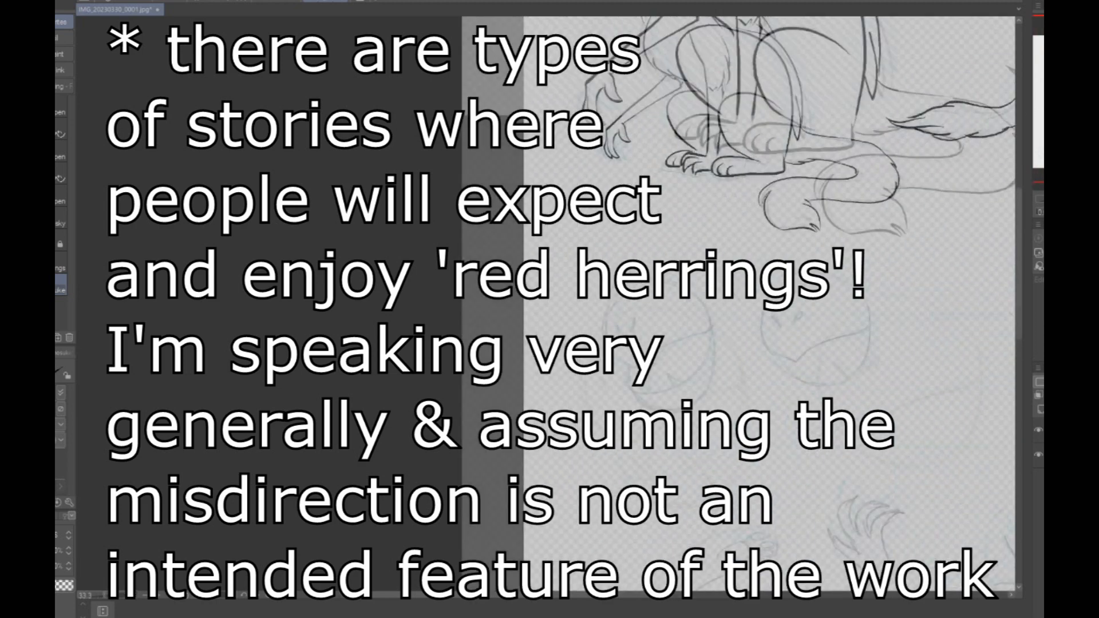
pyautogui.press('h')
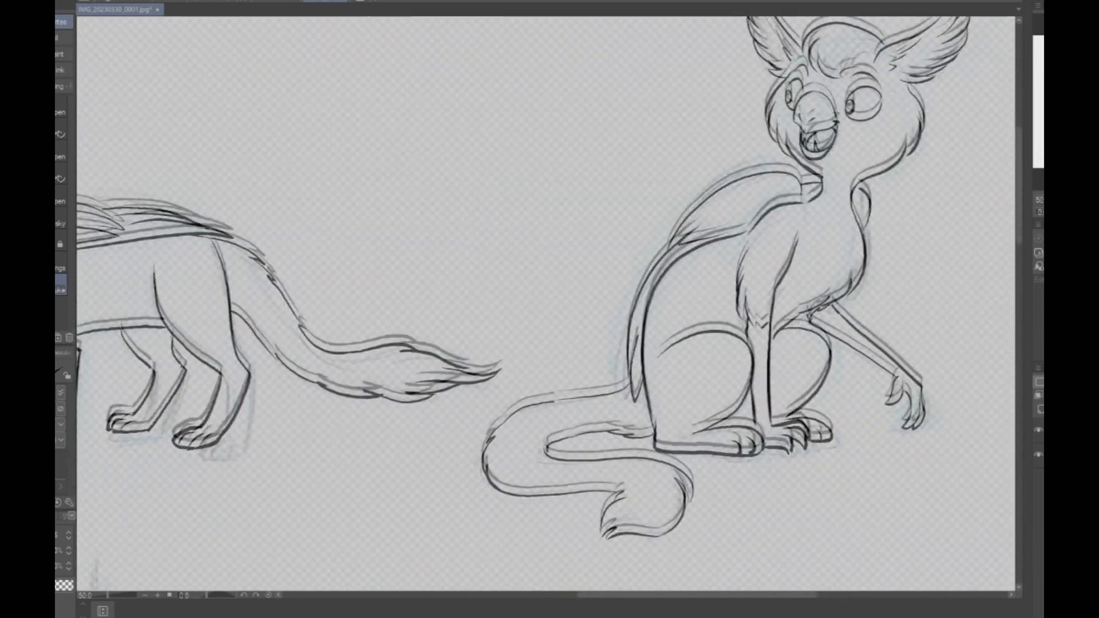
pyautogui.moveTo(545, 343); pyautogui.dragTo(580, 258)
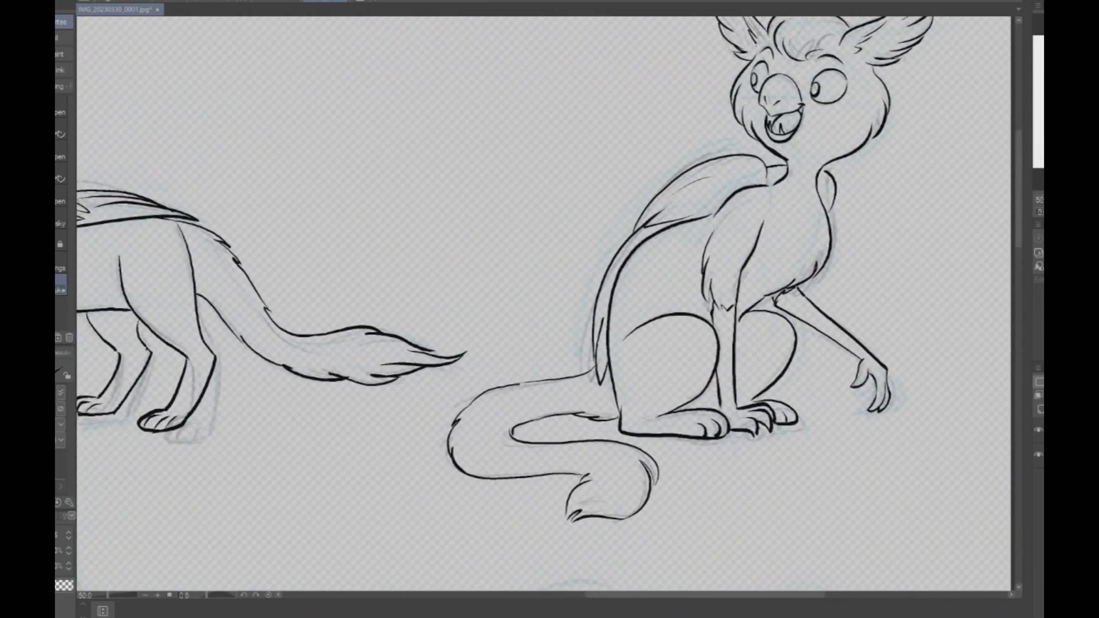
pyautogui.scroll(-4, 835, 203)
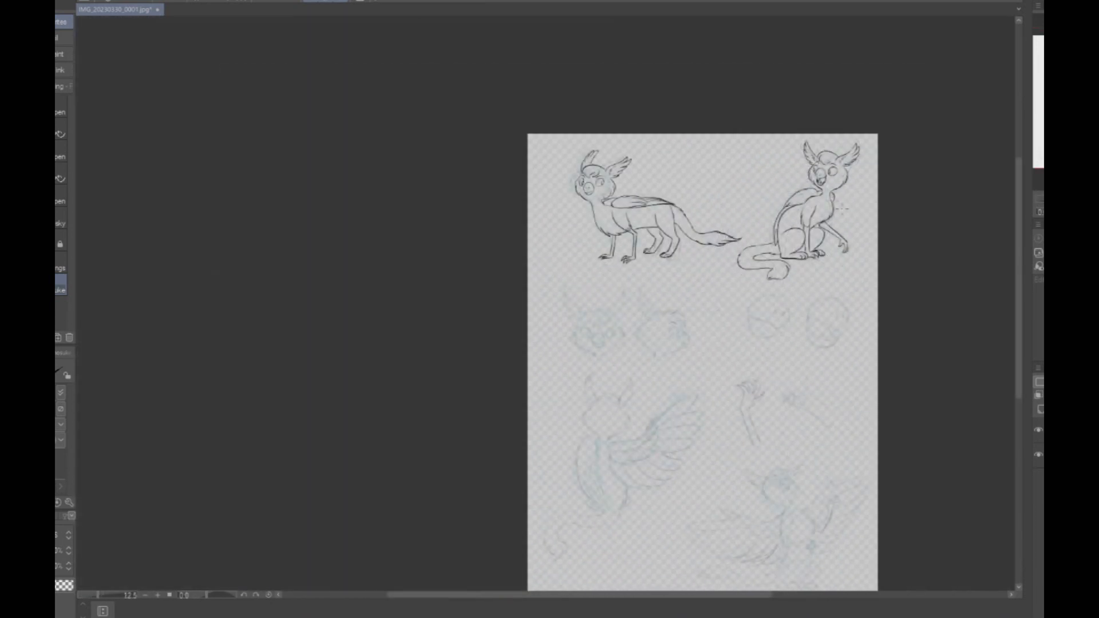
# - Ink the left cheek of the front-view head sketch with overlapping feather strokes
pyautogui.scroll(4, 583, 336)
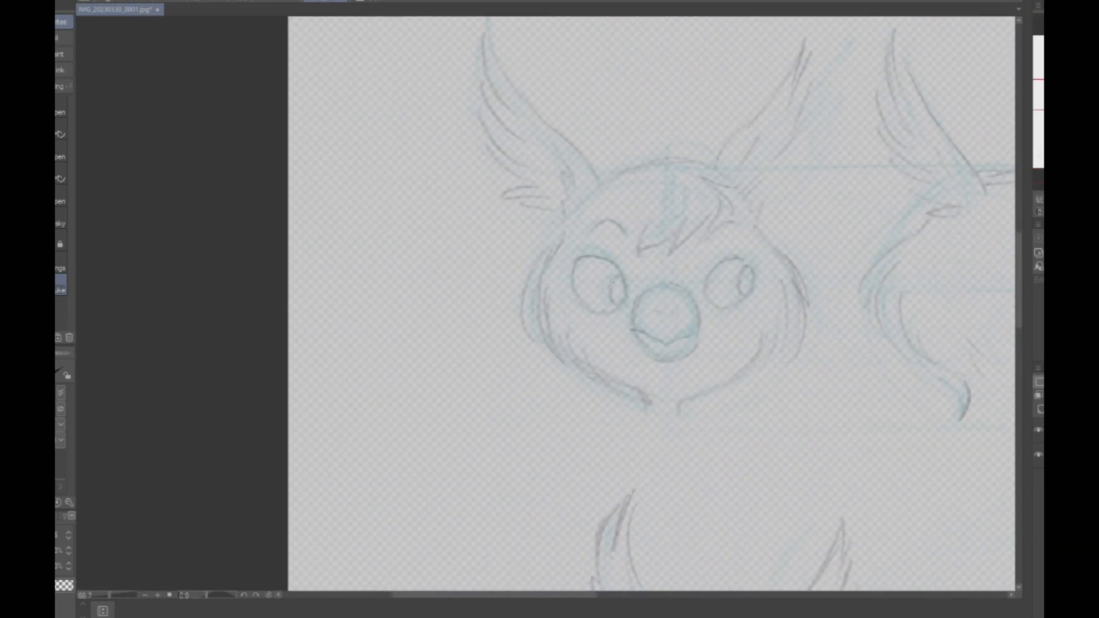
pyautogui.scroll(2, 419, 134)
pyautogui.scroll(-1, 418, 134)
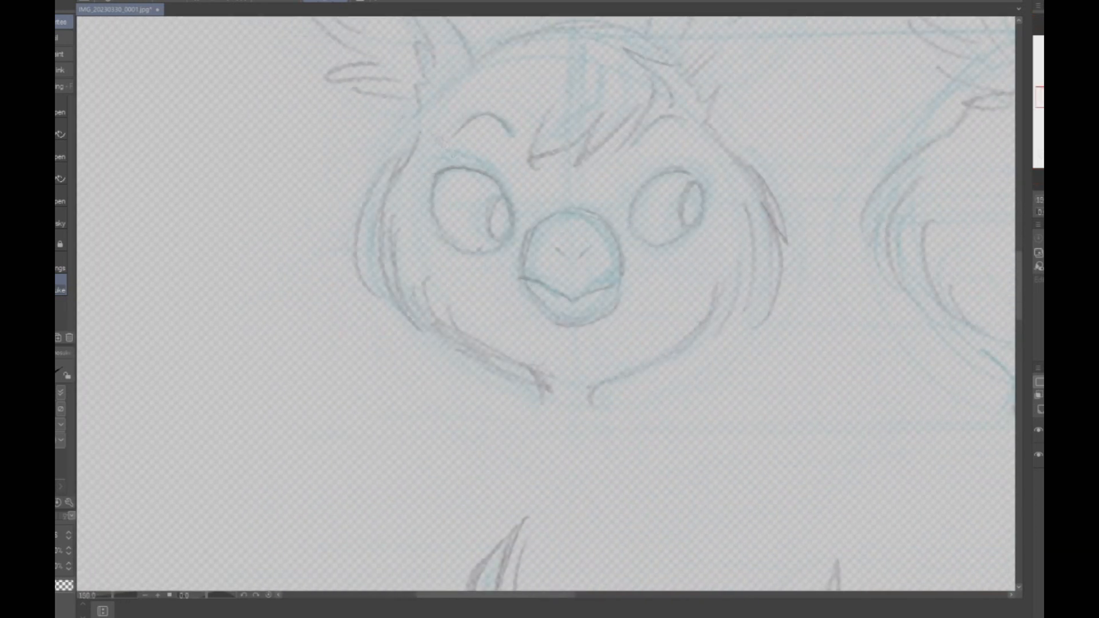
pyautogui.scroll(3, 418, 134)
pyautogui.moveTo(418, 134)
pyautogui.mouseDown()
pyautogui.moveTo(360, 203)
pyautogui.moveTo(339, 353)
pyautogui.mouseUp()
pyautogui.scroll(-3, 338, 354)
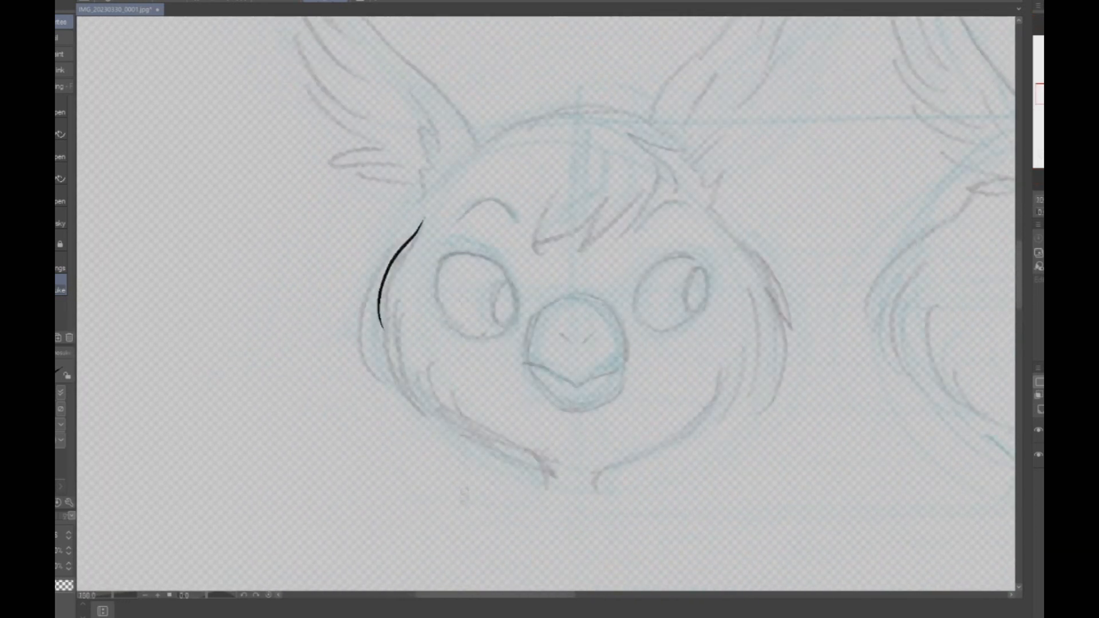
pyautogui.scroll(2, 338, 353)
pyautogui.moveTo(363, 178)
pyautogui.mouseDown()
pyautogui.moveTo(348, 229)
pyautogui.moveTo(389, 336)
pyautogui.mouseUp()
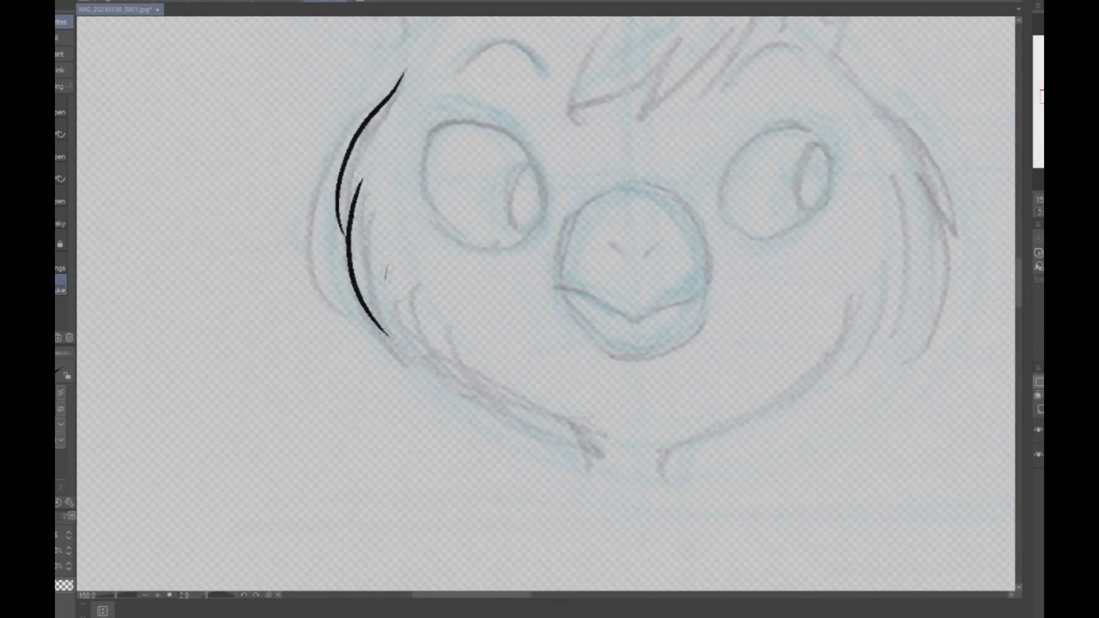
pyautogui.moveTo(386, 268)
pyautogui.mouseDown()
pyautogui.moveTo(405, 358)
pyautogui.moveTo(524, 424)
pyautogui.mouseUp()
pyautogui.hotkey('ctrl', 'z')
pyautogui.moveTo(387, 259); pyautogui.dragTo(490, 397)
# - Ink the front-view head's lower jaw lines into both sides of the neck, and try the right cheek's upper feathers
pyautogui.moveTo(453, 336)
pyautogui.mouseDown()
pyautogui.moveTo(478, 380)
pyautogui.moveTo(582, 449)
pyautogui.moveTo(586, 476)
pyautogui.mouseUp()
pyautogui.hotkey('ctrl', 'z')
pyautogui.moveTo(569, 433); pyautogui.dragTo(578, 468)
pyautogui.moveTo(837, 309)
pyautogui.mouseDown()
pyautogui.moveTo(804, 371)
pyautogui.moveTo(672, 446)
pyautogui.moveTo(668, 474)
pyautogui.mouseUp()
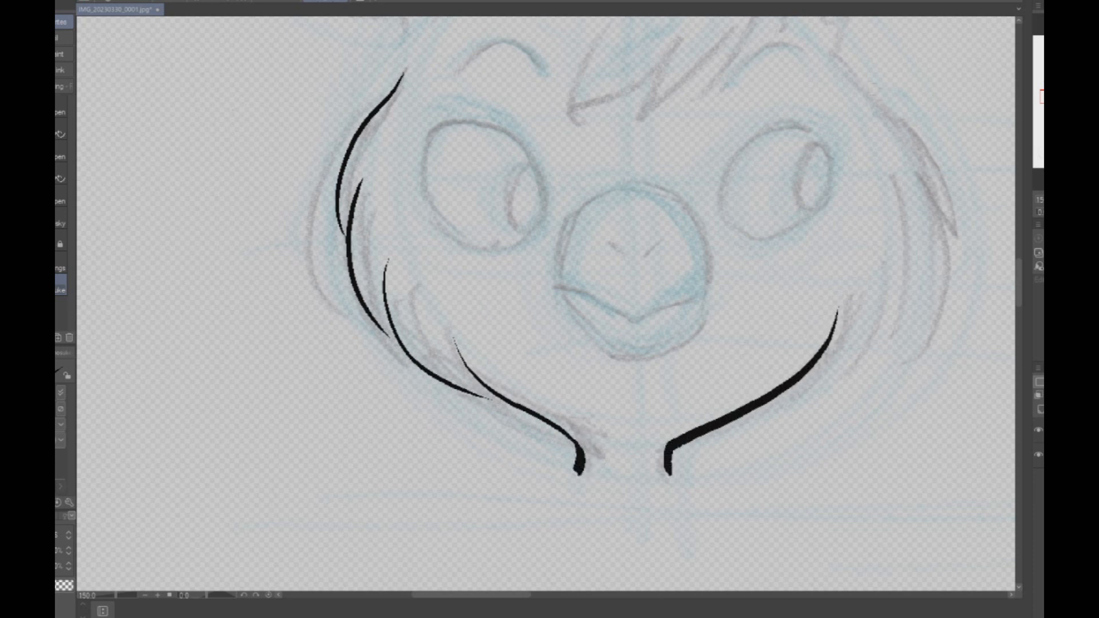
pyautogui.moveTo(837, 65)
pyautogui.mouseDown()
pyautogui.moveTo(907, 131)
pyautogui.moveTo(933, 203)
pyautogui.mouseUp()
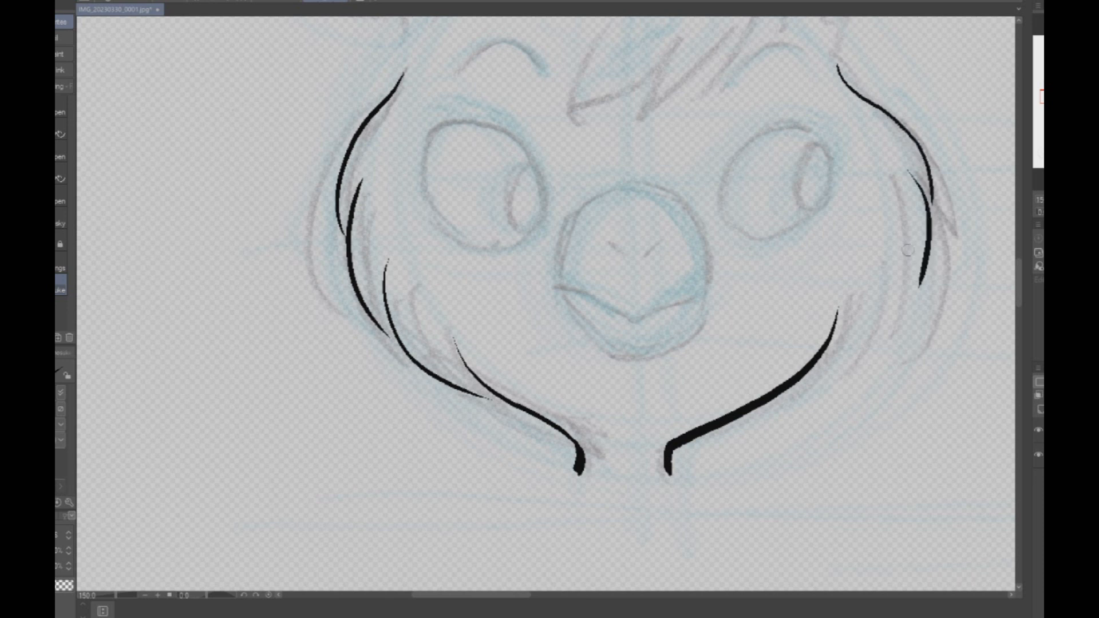
pyautogui.hotkey('ctrl', 'z')
# - Ink the outline of the front-view head's left ear with a row of pointed feather tips down its outer edge
pyautogui.moveTo(544, 172)
pyautogui.mouseDown()
pyautogui.moveTo(568, 295)
pyautogui.moveTo(570, 475)
pyautogui.mouseUp()
pyautogui.moveTo(503, 268)
pyautogui.mouseDown()
pyautogui.moveTo(487, 215)
pyautogui.moveTo(305, 18)
pyautogui.moveTo(449, 93)
pyautogui.moveTo(518, 178)
pyautogui.moveTo(460, 65)
pyautogui.moveTo(529, 254)
pyautogui.mouseUp()
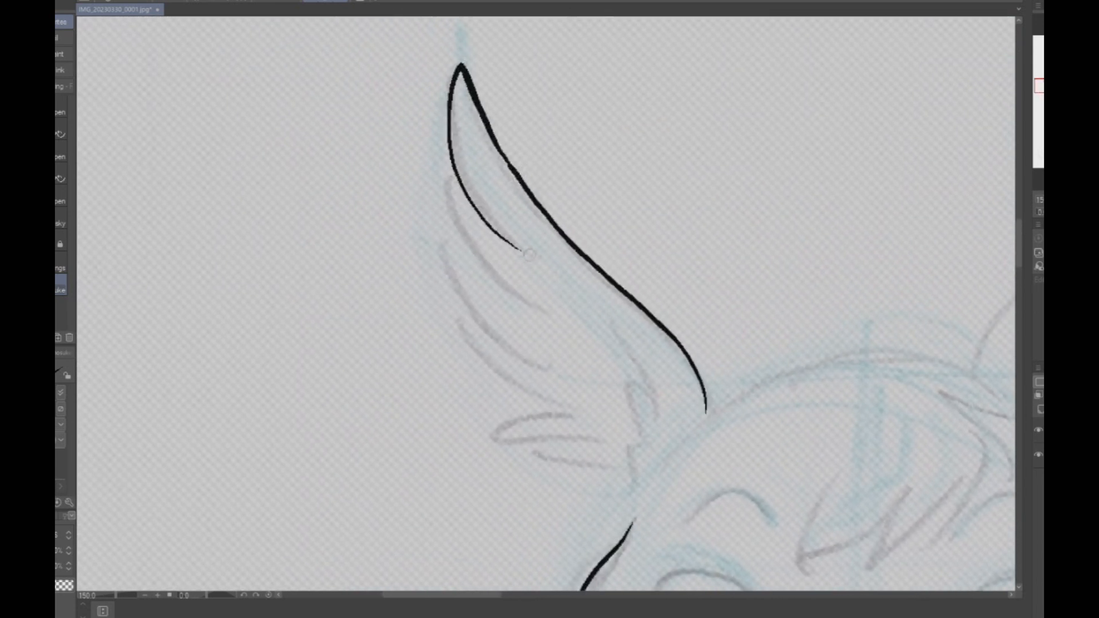
pyautogui.moveTo(455, 166); pyautogui.dragTo(532, 303)
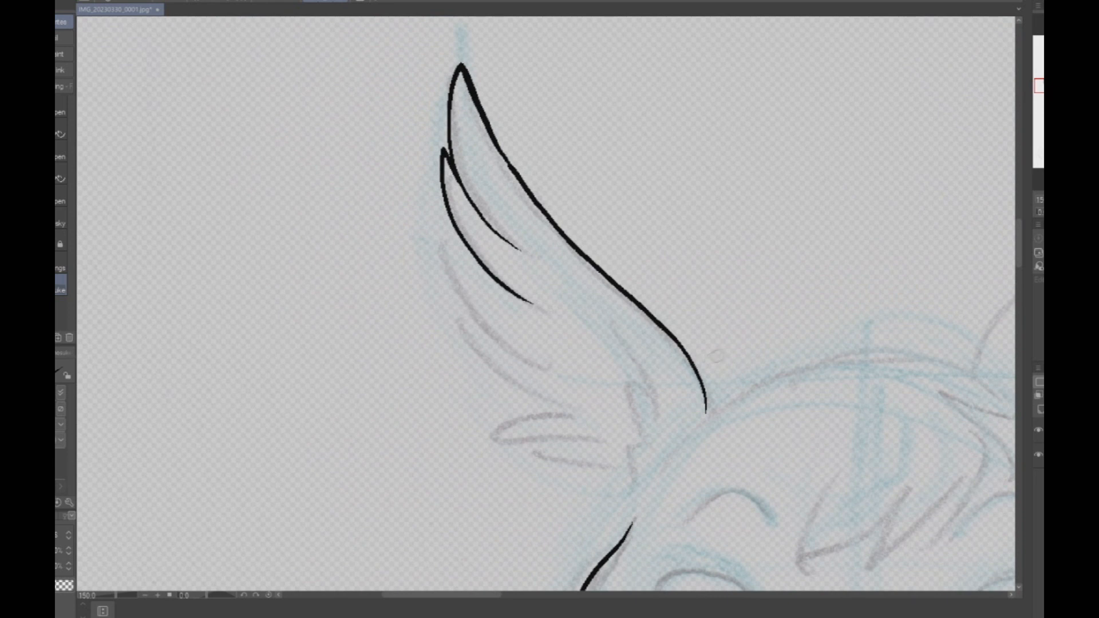
pyautogui.moveTo(737, 355); pyautogui.dragTo(710, 236)
pyautogui.moveTo(441, 126)
pyautogui.mouseDown()
pyautogui.moveTo(406, 98)
pyautogui.moveTo(433, 177)
pyautogui.moveTo(528, 232)
pyautogui.moveTo(439, 221)
pyautogui.moveTo(543, 282)
pyautogui.moveTo(466, 294)
pyautogui.moveTo(570, 355)
pyautogui.moveTo(623, 370)
pyautogui.mouseUp()
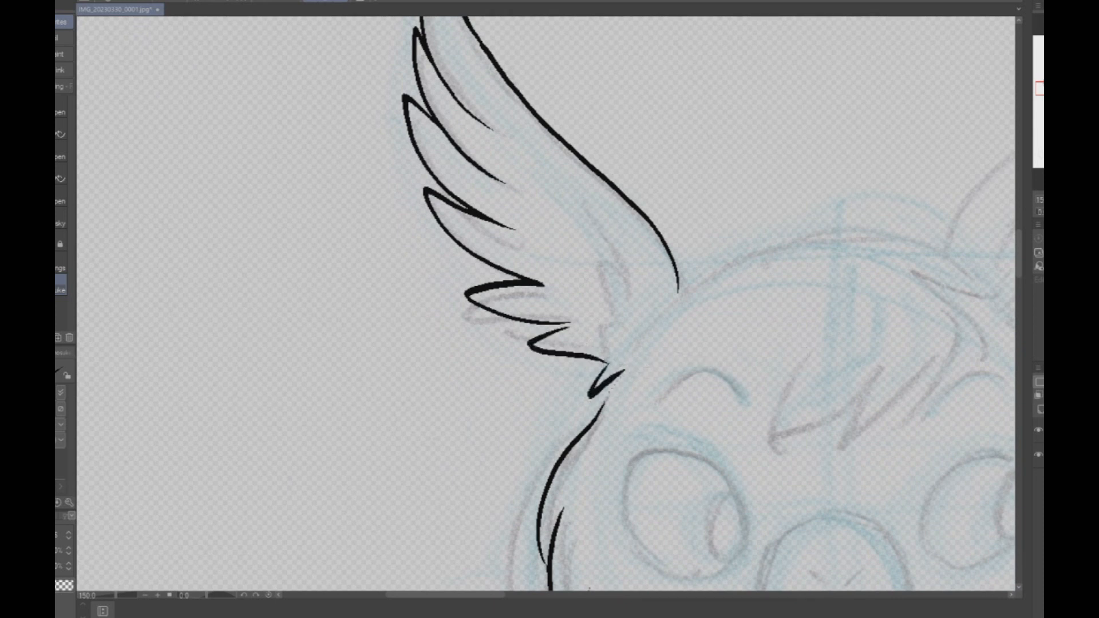
# - Connect the front-view head's left ear to the cheek and add the short feather strokes inside the ear
pyautogui.moveTo(630, 362); pyautogui.dragTo(595, 418)
pyautogui.moveTo(854, 346); pyautogui.dragTo(685, 239)
pyautogui.moveTo(421, 86); pyautogui.dragTo(461, 174)
pyautogui.moveTo(449, 150); pyautogui.dragTo(465, 196)
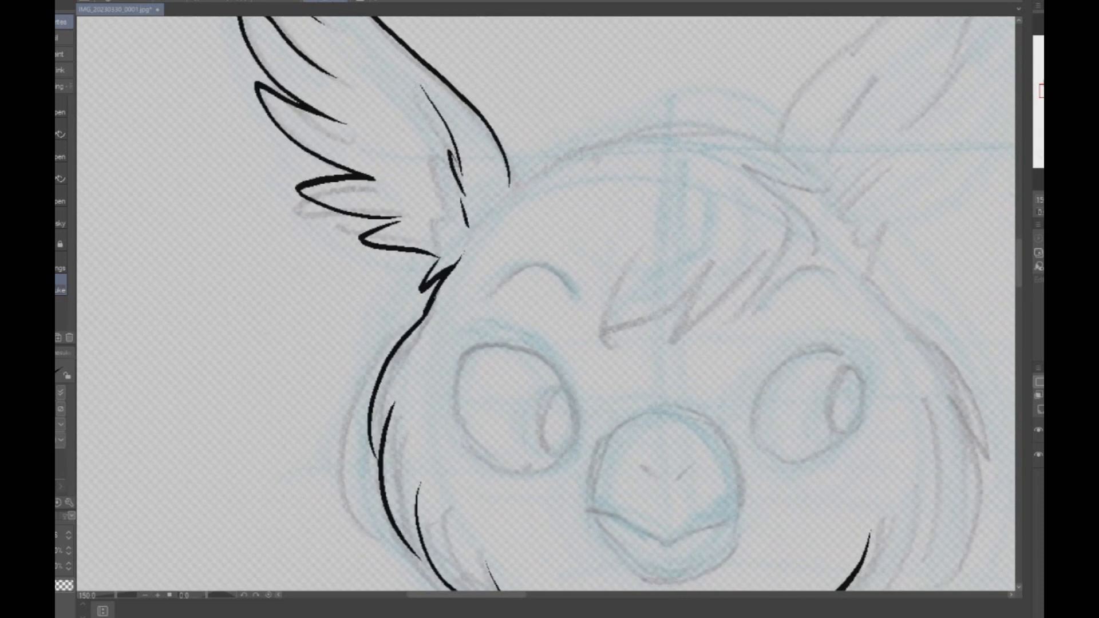
# - Ink the front-view head's rounded crown and the outer curve of the fringe sweeping over the forehead
pyautogui.moveTo(475, 239)
pyautogui.mouseDown()
pyautogui.moveTo(509, 197)
pyautogui.moveTo(640, 141)
pyautogui.moveTo(824, 200)
pyautogui.mouseUp()
pyautogui.moveTo(763, 175)
pyautogui.mouseDown()
pyautogui.moveTo(796, 303)
pyautogui.moveTo(734, 337)
pyautogui.mouseUp()
# - Try inking the jagged pointed tips of the front-view head's fringe across the forehead
pyautogui.moveTo(767, 260); pyautogui.dragTo(736, 336)
pyautogui.moveTo(761, 279); pyautogui.dragTo(641, 342)
pyautogui.moveTo(682, 301)
pyautogui.mouseDown()
pyautogui.moveTo(645, 342)
pyautogui.moveTo(595, 337)
pyautogui.mouseUp()
pyautogui.moveTo(595, 338); pyautogui.dragTo(629, 280)
pyautogui.scroll(-4, 826, 223)
pyautogui.moveTo(801, 189)
pyautogui.mouseDown()
pyautogui.moveTo(356, 370)
pyautogui.moveTo(477, 570)
pyautogui.moveTo(415, 450)
pyautogui.moveTo(286, 512)
pyautogui.moveTo(326, 495)
pyautogui.moveTo(637, 176)
pyautogui.moveTo(598, 194)
pyautogui.mouseUp()
pyautogui.scroll(3, 631, 244)
pyautogui.hotkey('ctrl', 'z')
# - Redo the front-view head's fringe with swept pointed tips and ink the feathered right side of the face down to the cheek
pyautogui.hotkey('ctrl', 'z')
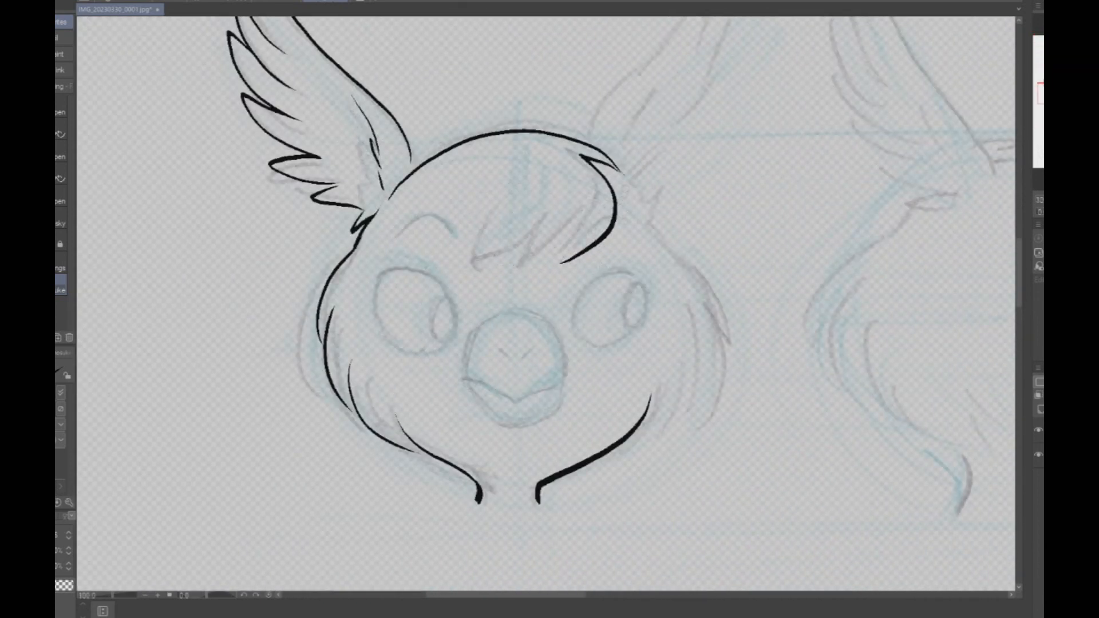
pyautogui.hotkey('ctrl', 'z')
pyautogui.moveTo(623, 171)
pyautogui.mouseDown()
pyautogui.moveTo(569, 143)
pyautogui.moveTo(602, 203)
pyautogui.moveTo(559, 233)
pyautogui.moveTo(492, 247)
pyautogui.moveTo(515, 224)
pyautogui.moveTo(476, 236)
pyautogui.mouseUp()
pyautogui.moveTo(607, 194)
pyautogui.mouseDown()
pyautogui.moveTo(669, 254)
pyautogui.moveTo(695, 348)
pyautogui.moveTo(681, 385)
pyautogui.moveTo(623, 443)
pyautogui.mouseUp()
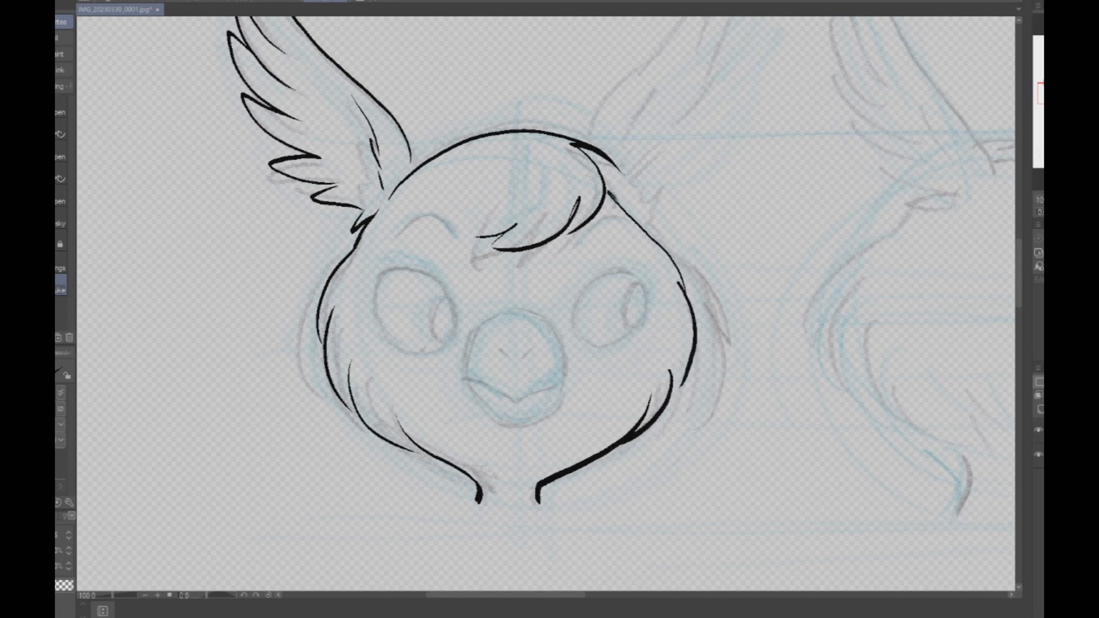
pyautogui.moveTo(608, 195); pyautogui.dragTo(691, 302)
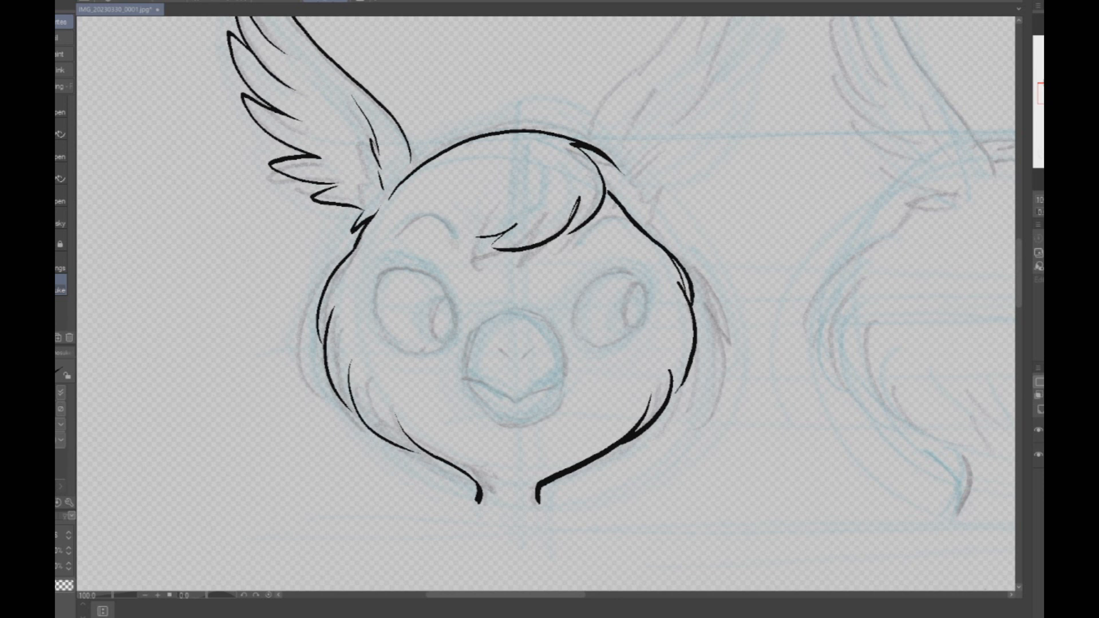
# - Ink the front-view head's arched eyebrows and its round beak with a V-shaped mouth line and two nostrils
pyautogui.moveTo(389, 241)
pyautogui.mouseDown()
pyautogui.moveTo(417, 218)
pyautogui.moveTo(449, 230)
pyautogui.mouseUp()
pyautogui.moveTo(572, 245); pyautogui.dragTo(627, 234)
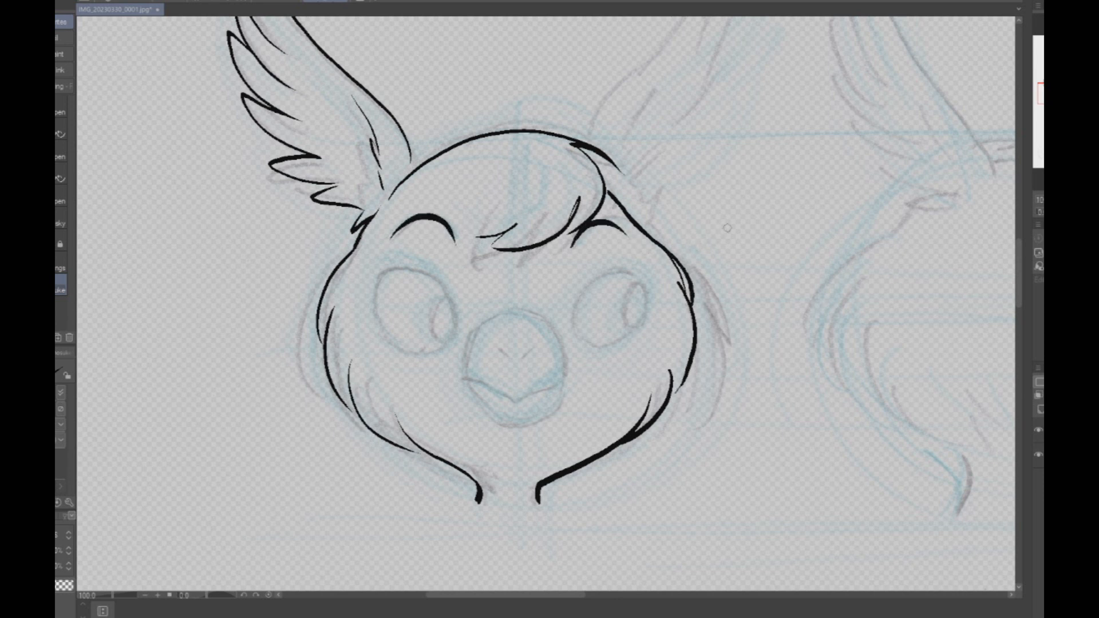
pyautogui.scroll(3, 475, 422)
pyautogui.moveTo(449, 333)
pyautogui.mouseDown()
pyautogui.moveTo(499, 347)
pyautogui.moveTo(552, 386)
pyautogui.moveTo(654, 331)
pyautogui.mouseUp()
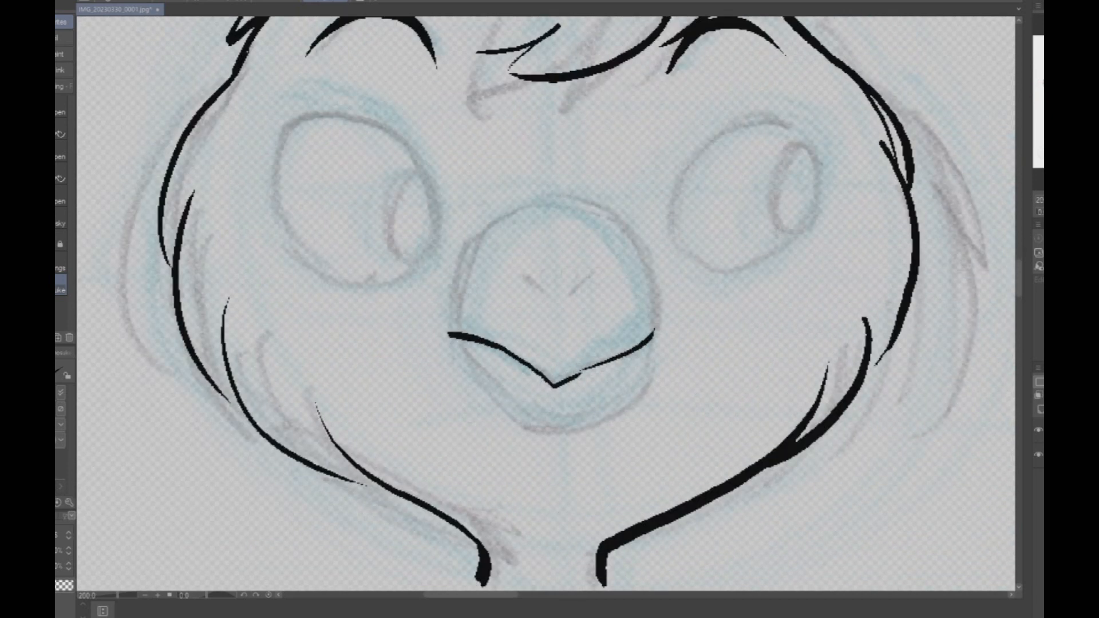
pyautogui.moveTo(451, 333)
pyautogui.mouseDown()
pyautogui.moveTo(467, 258)
pyautogui.moveTo(537, 202)
pyautogui.moveTo(620, 223)
pyautogui.moveTo(648, 332)
pyautogui.moveTo(656, 319)
pyautogui.moveTo(658, 331)
pyautogui.moveTo(577, 197)
pyautogui.moveTo(645, 263)
pyautogui.moveTo(658, 329)
pyautogui.mouseUp()
pyautogui.hotkey('ctrl', 'z')
pyautogui.hotkey('ctrl', 'z')
pyautogui.moveTo(458, 342)
pyautogui.mouseDown()
pyautogui.moveTo(498, 401)
pyautogui.moveTo(585, 429)
pyautogui.moveTo(637, 392)
pyautogui.moveTo(655, 330)
pyautogui.mouseUp()
pyautogui.moveTo(540, 300)
pyautogui.mouseDown()
pyautogui.moveTo(519, 278)
pyautogui.moveTo(593, 277)
pyautogui.mouseUp()
# - Ink the front-view head's right ear with pointed feather tips down its outer edge and short strokes inside
pyautogui.scroll(-4, 743, 216)
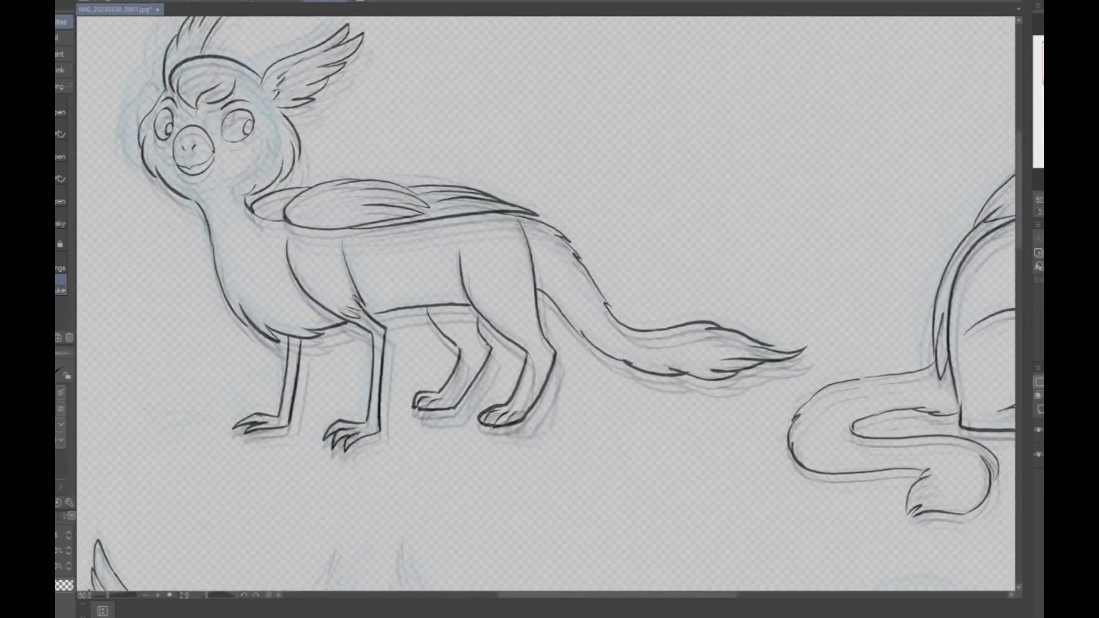
pyautogui.moveTo(533, 321); pyautogui.dragTo(567, 277)
pyautogui.moveTo(801, 343); pyautogui.dragTo(250, 334)
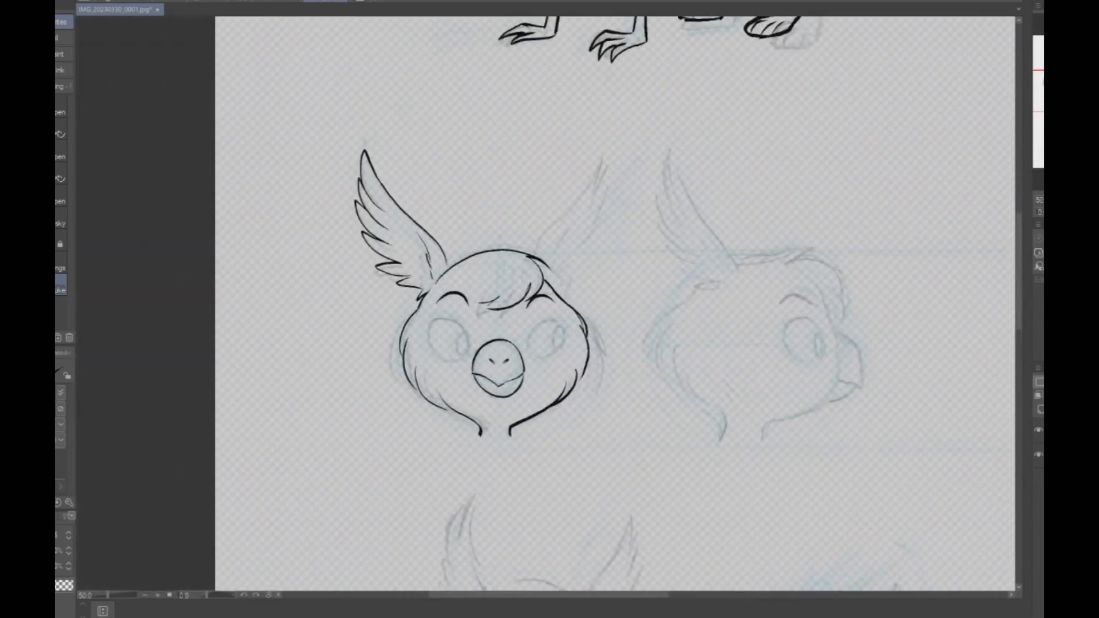
pyautogui.hotkey('ctrl', '+')
pyautogui.hotkey('ctrl', '+')
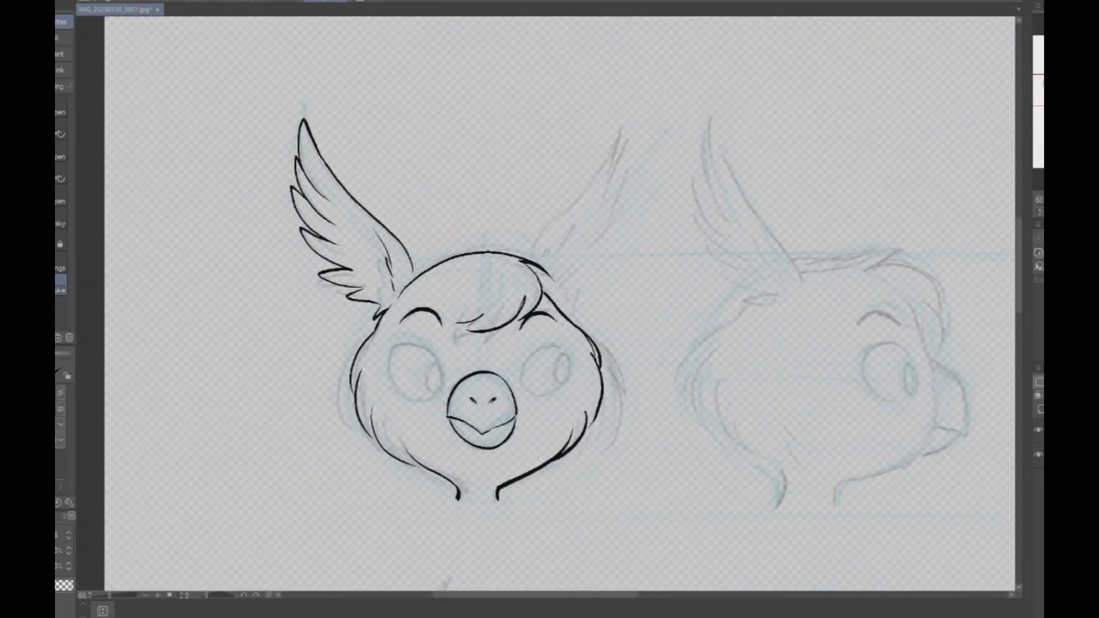
pyautogui.moveTo(528, 256)
pyautogui.mouseDown()
pyautogui.moveTo(552, 204)
pyautogui.moveTo(658, 62)
pyautogui.moveTo(648, 143)
pyautogui.moveTo(679, 79)
pyautogui.moveTo(654, 173)
pyautogui.moveTo(666, 196)
pyautogui.moveTo(634, 221)
pyautogui.moveTo(656, 251)
pyautogui.moveTo(607, 276)
pyautogui.mouseUp()
pyautogui.moveTo(567, 328)
pyautogui.mouseDown()
pyautogui.moveTo(609, 318)
pyautogui.moveTo(610, 303)
pyautogui.moveTo(642, 287)
pyautogui.mouseUp()
pyautogui.moveTo(641, 280); pyautogui.dragTo(607, 276)
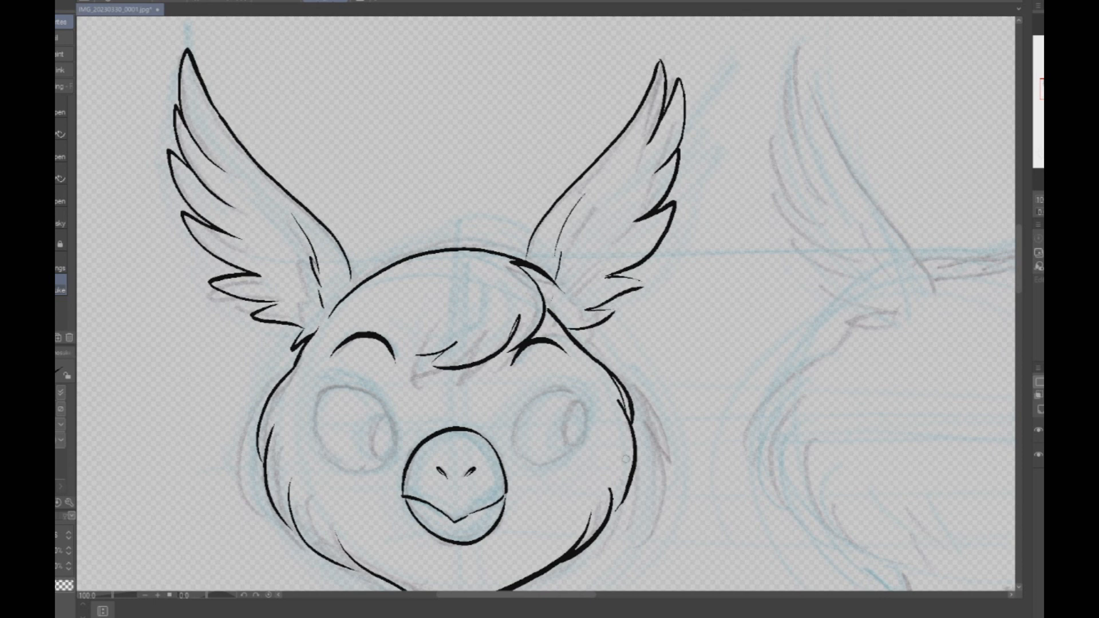
# - Ink the front-view head's left eye as a large oval with a heavy upper lid and a narrow oval iris
pyautogui.moveTo(390, 414); pyautogui.dragTo(503, 210)
pyautogui.scroll(2, 504, 211)
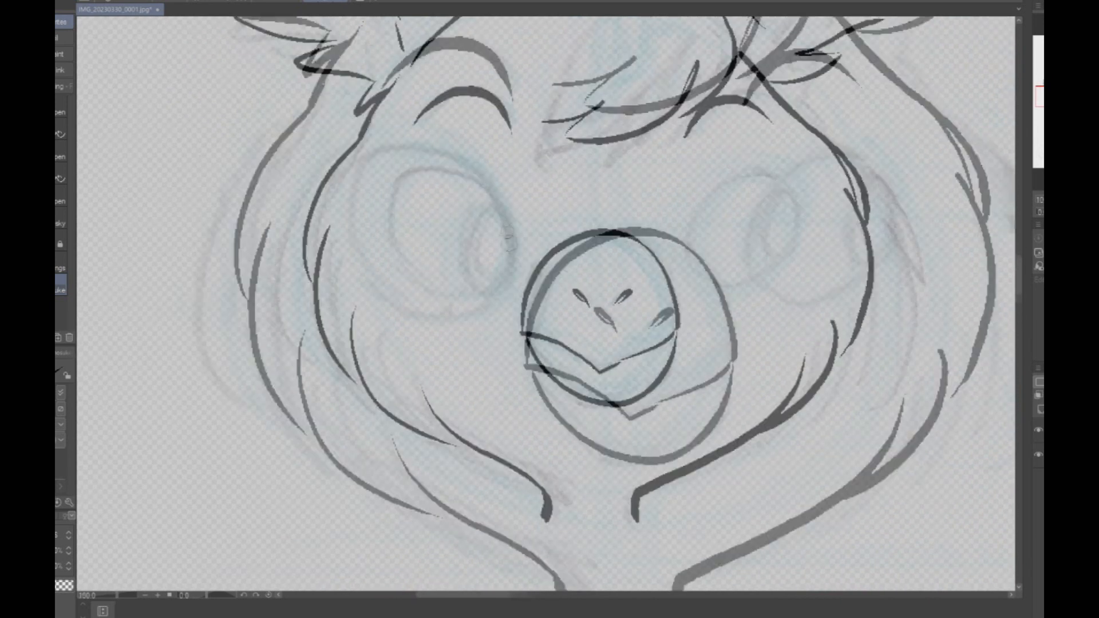
pyautogui.moveTo(506, 281)
pyautogui.mouseDown()
pyautogui.moveTo(510, 239)
pyautogui.moveTo(486, 177)
pyautogui.moveTo(393, 143)
pyautogui.moveTo(355, 176)
pyautogui.moveTo(354, 245)
pyautogui.moveTo(402, 298)
pyautogui.moveTo(457, 306)
pyautogui.moveTo(495, 291)
pyautogui.moveTo(506, 271)
pyautogui.moveTo(487, 294)
pyautogui.moveTo(466, 262)
pyautogui.moveTo(507, 220)
pyautogui.mouseUp()
pyautogui.moveTo(754, 297)
pyautogui.mouseDown()
pyautogui.moveTo(743, 223)
pyautogui.moveTo(875, 156)
pyautogui.mouseUp()
# - Flip the canvas horizontally and ink the front-view head's remaining eye with its narrow oval iris
pyautogui.press('h')
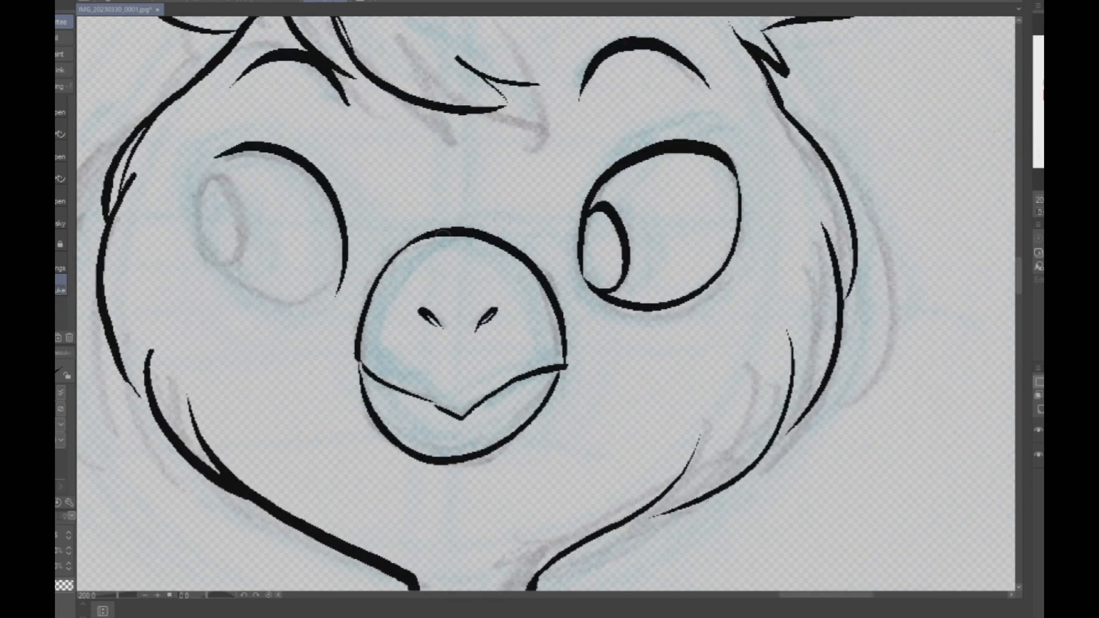
pyautogui.moveTo(218, 158)
pyautogui.mouseDown()
pyautogui.moveTo(202, 189)
pyautogui.moveTo(257, 302)
pyautogui.moveTo(335, 300)
pyautogui.mouseUp()
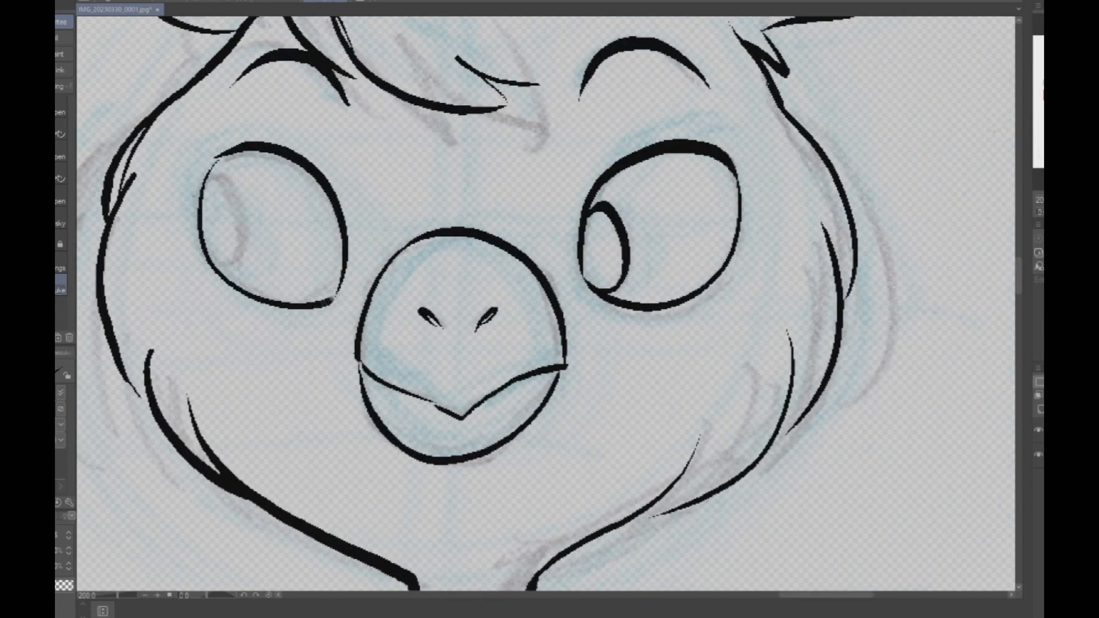
pyautogui.moveTo(204, 194)
pyautogui.mouseDown()
pyautogui.moveTo(237, 192)
pyautogui.moveTo(214, 257)
pyautogui.moveTo(206, 241)
pyautogui.mouseUp()
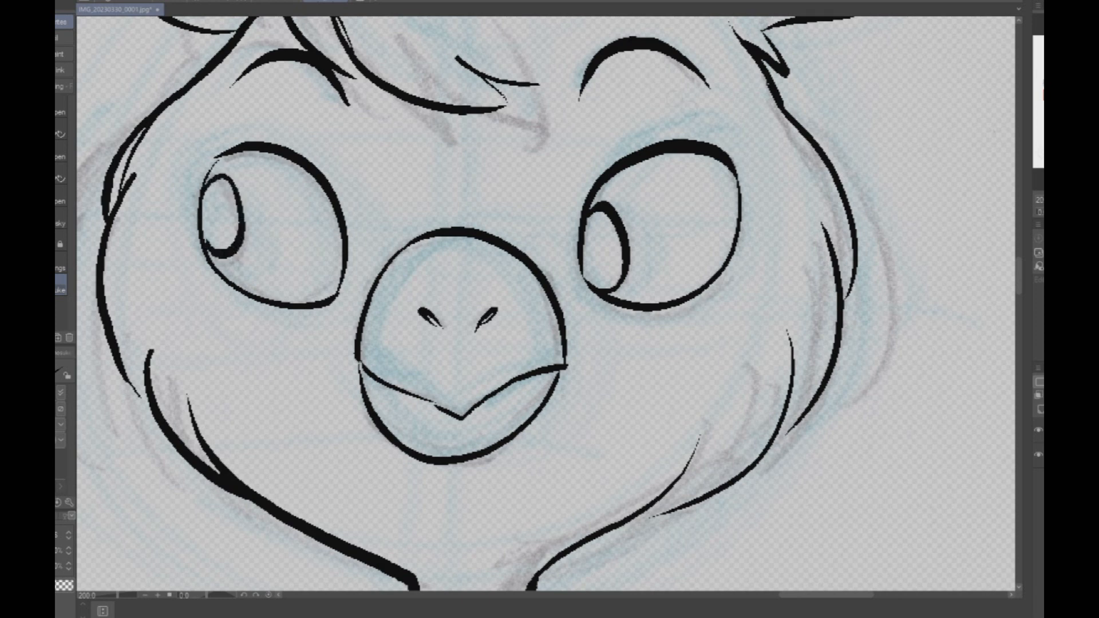
# - Ink the back of the side-view head as overlapping feathered curves down to the cheek, plus the back of the neck
pyautogui.scroll(-5, 752, 186)
pyautogui.scroll(-1, 758, 204)
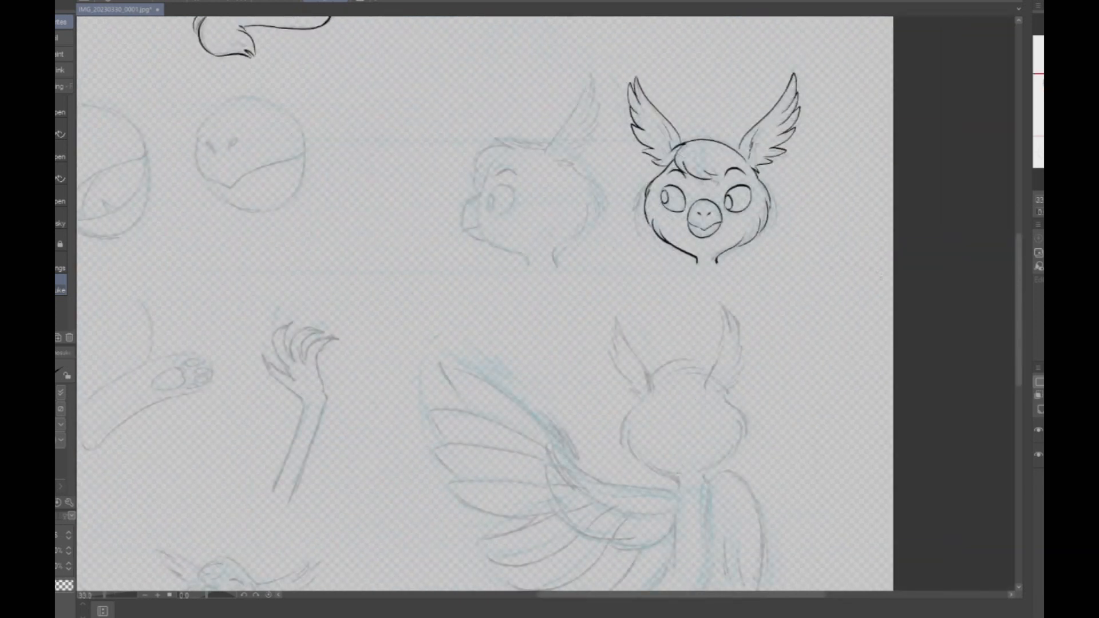
pyautogui.scroll(2, 701, 184)
pyautogui.moveTo(700, 184); pyautogui.dragTo(712, 385)
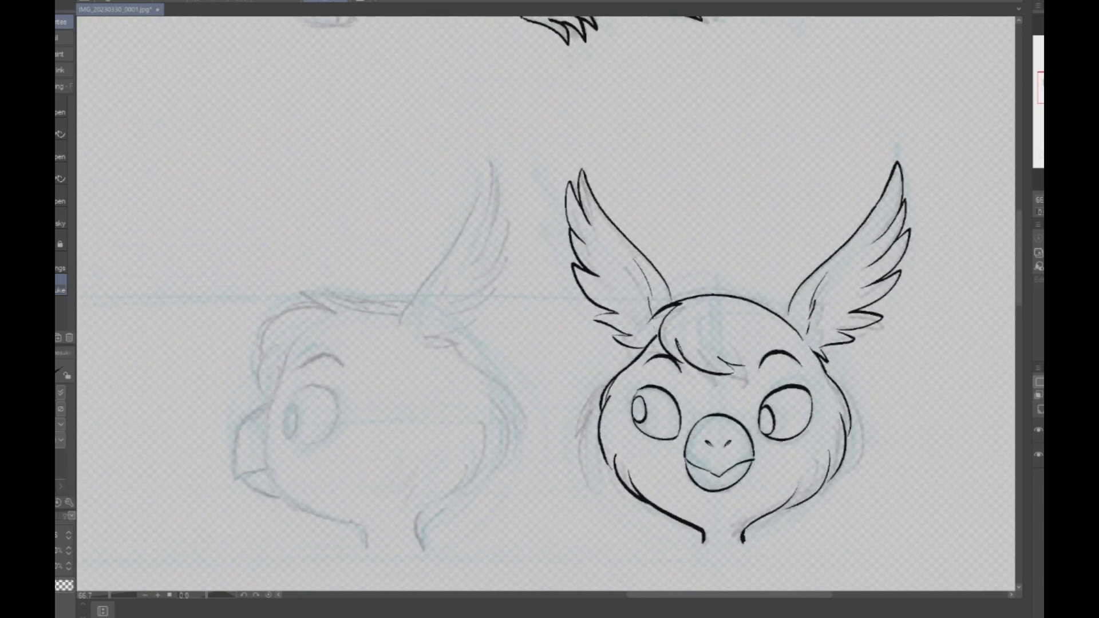
pyautogui.moveTo(776, 509)
pyautogui.mouseDown()
pyautogui.moveTo(711, 319)
pyautogui.moveTo(729, 303)
pyautogui.moveTo(639, 369)
pyautogui.moveTo(437, 419)
pyautogui.moveTo(452, 395)
pyautogui.moveTo(749, 349)
pyautogui.mouseUp()
pyautogui.scroll(2, 711, 320)
pyautogui.scroll(-4, 666, 403)
pyautogui.scroll(2, 736, 325)
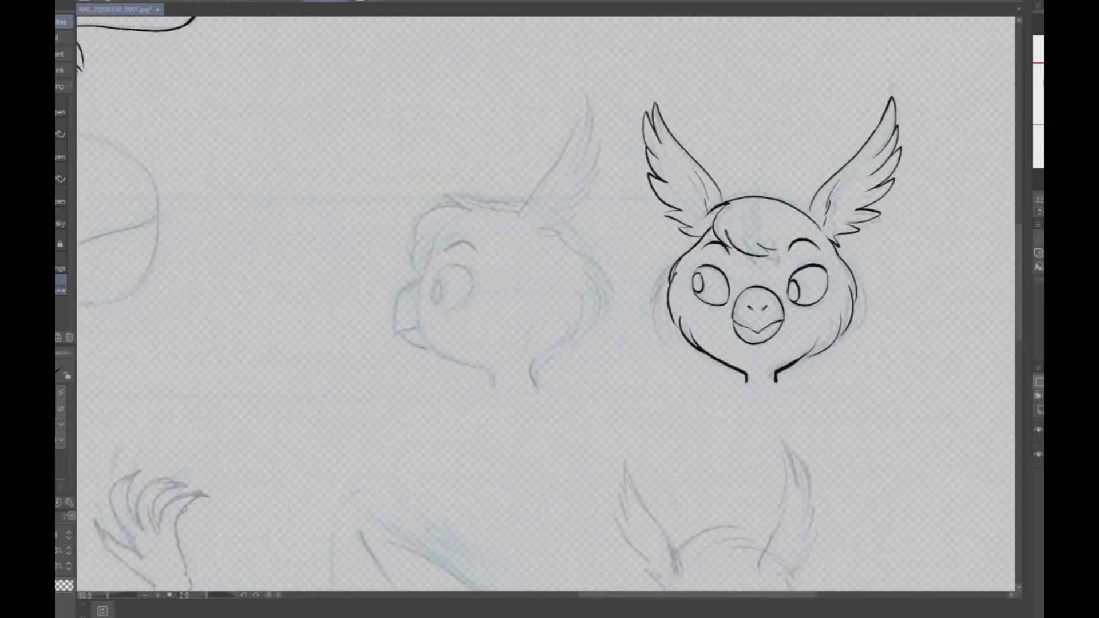
pyautogui.scroll(1, 750, 307)
pyautogui.moveTo(675, 315)
pyautogui.mouseDown()
pyautogui.moveTo(504, 293)
pyautogui.moveTo(1030, 386)
pyautogui.moveTo(1070, 381)
pyautogui.moveTo(928, 366)
pyautogui.moveTo(928, 349)
pyautogui.mouseUp()
pyautogui.moveTo(645, 218)
pyautogui.mouseDown()
pyautogui.moveTo(718, 276)
pyautogui.moveTo(720, 347)
pyautogui.mouseUp()
pyautogui.moveTo(698, 308)
pyautogui.mouseDown()
pyautogui.moveTo(672, 403)
pyautogui.moveTo(656, 418)
pyautogui.mouseUp()
pyautogui.moveTo(671, 366)
pyautogui.mouseDown()
pyautogui.moveTo(569, 437)
pyautogui.moveTo(592, 508)
pyautogui.mouseUp()
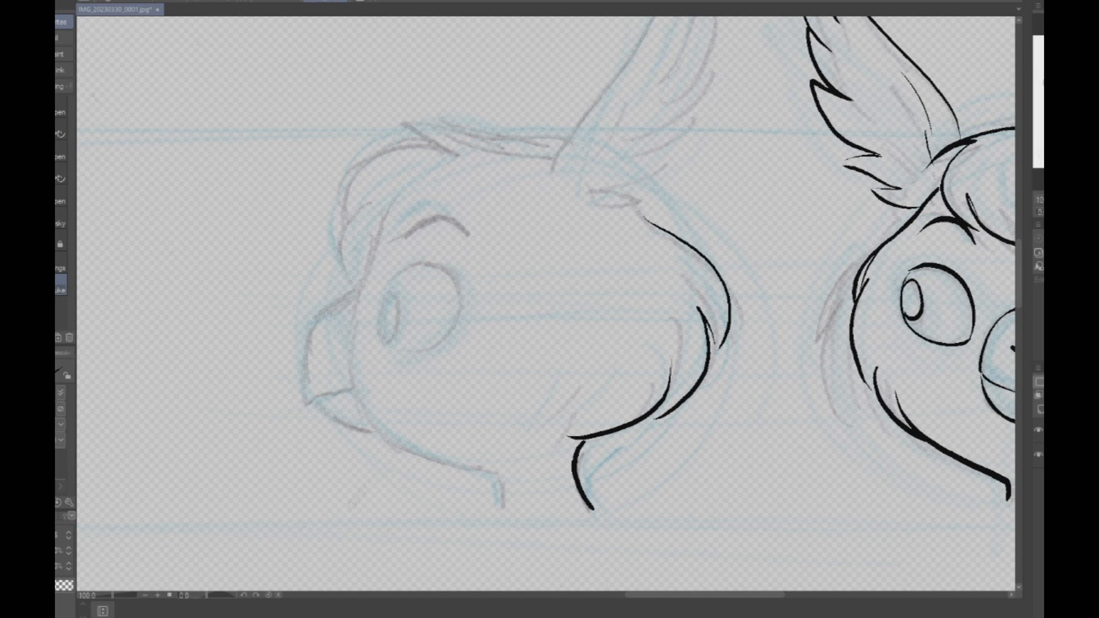
# - Ink the side-view head's face contour in one line from the forehead under the chin to the front of the neck
pyautogui.scroll(2, 352, 522)
pyautogui.moveTo(416, 34)
pyautogui.mouseDown()
pyautogui.moveTo(347, 277)
pyautogui.moveTo(389, 369)
pyautogui.mouseUp()
pyautogui.hotkey('ctrl', 'z')
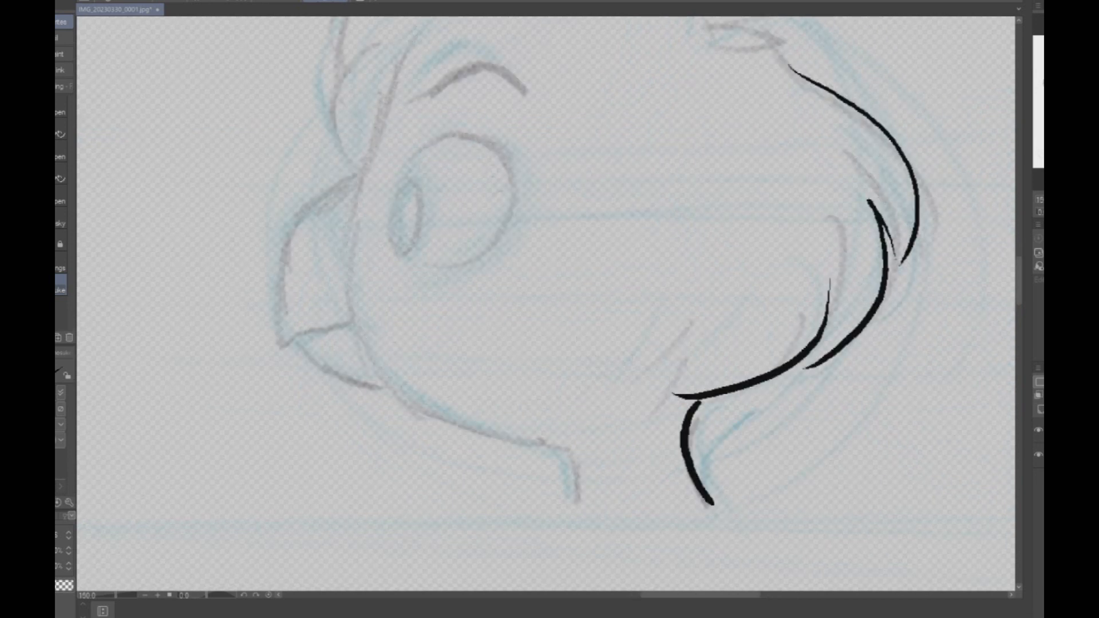
pyautogui.moveTo(416, 34)
pyautogui.mouseDown()
pyautogui.moveTo(360, 183)
pyautogui.moveTo(350, 347)
pyautogui.moveTo(472, 435)
pyautogui.moveTo(567, 457)
pyautogui.moveTo(568, 504)
pyautogui.mouseUp()
# - Ink the side-view head's round eye with oval iris, the arched eyebrow and the hooked beak with its mouth line
pyautogui.moveTo(395, 250)
pyautogui.mouseDown()
pyautogui.moveTo(390, 195)
pyautogui.moveTo(426, 226)
pyautogui.moveTo(397, 254)
pyautogui.mouseUp()
pyautogui.moveTo(410, 171)
pyautogui.mouseDown()
pyautogui.moveTo(504, 143)
pyautogui.moveTo(518, 195)
pyautogui.moveTo(495, 242)
pyautogui.moveTo(418, 265)
pyautogui.mouseUp()
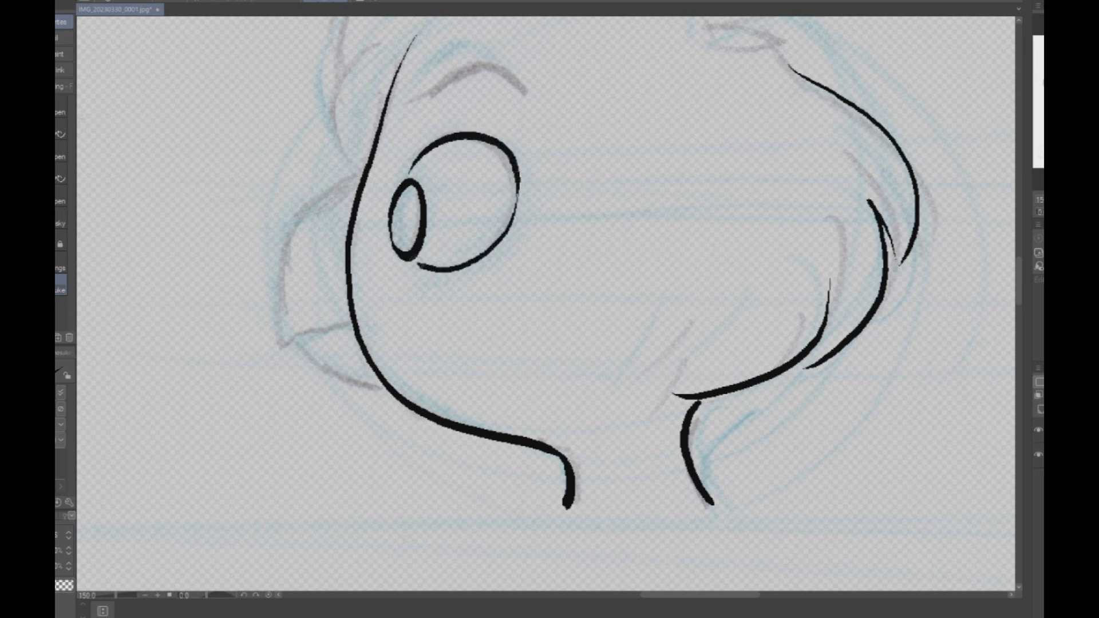
pyautogui.moveTo(424, 100)
pyautogui.mouseDown()
pyautogui.moveTo(467, 64)
pyautogui.moveTo(527, 100)
pyautogui.mouseUp()
pyautogui.moveTo(364, 167)
pyautogui.mouseDown()
pyautogui.moveTo(277, 269)
pyautogui.moveTo(285, 341)
pyautogui.moveTo(353, 324)
pyautogui.moveTo(315, 356)
pyautogui.moveTo(375, 386)
pyautogui.mouseUp()
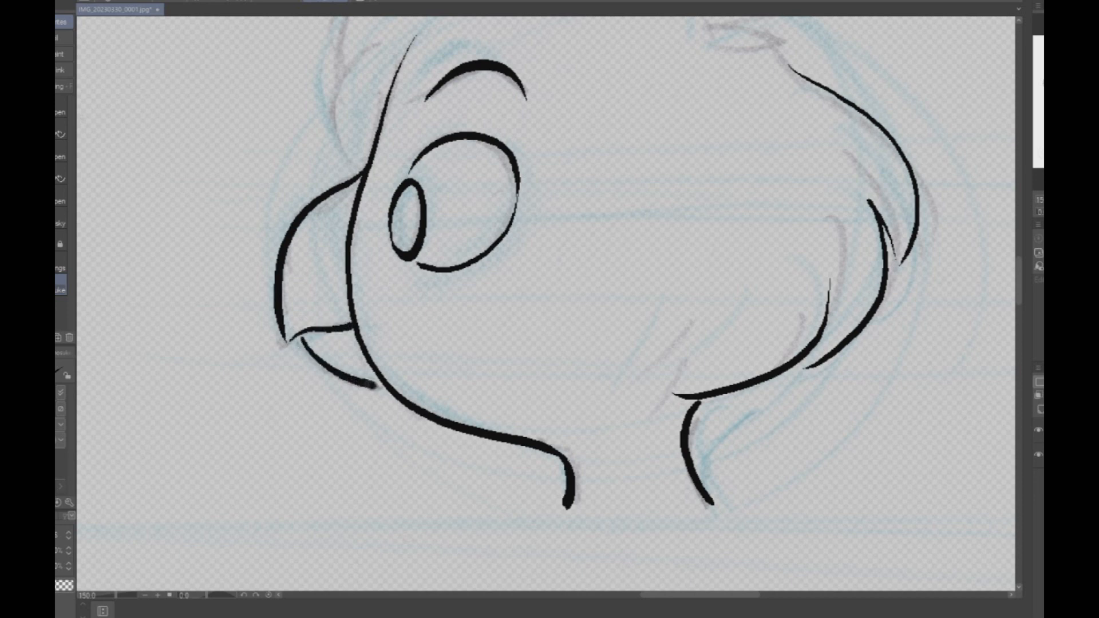
# - Ink the top of the side-view head and the tufted fringe curling over the forehead to the beak
pyautogui.scroll(-3, 675, 283)
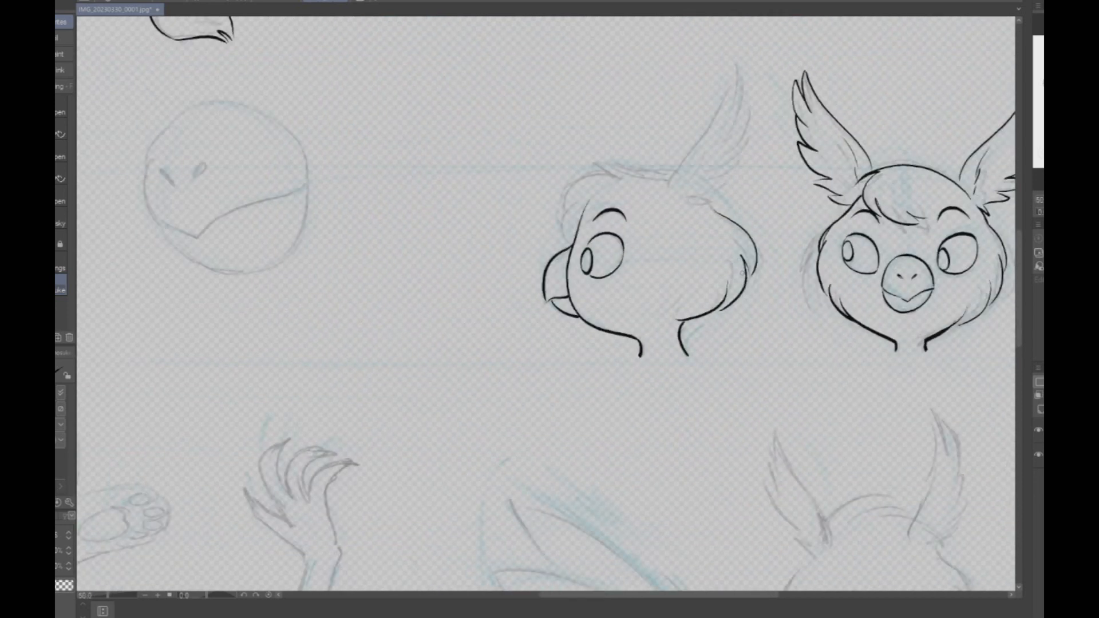
pyautogui.scroll(2, 642, 170)
pyautogui.moveTo(697, 178)
pyautogui.mouseDown()
pyautogui.moveTo(532, 167)
pyautogui.moveTo(573, 169)
pyautogui.moveTo(496, 195)
pyautogui.moveTo(476, 253)
pyautogui.moveTo(494, 315)
pyautogui.mouseUp()
pyautogui.scroll(-3, 726, 226)
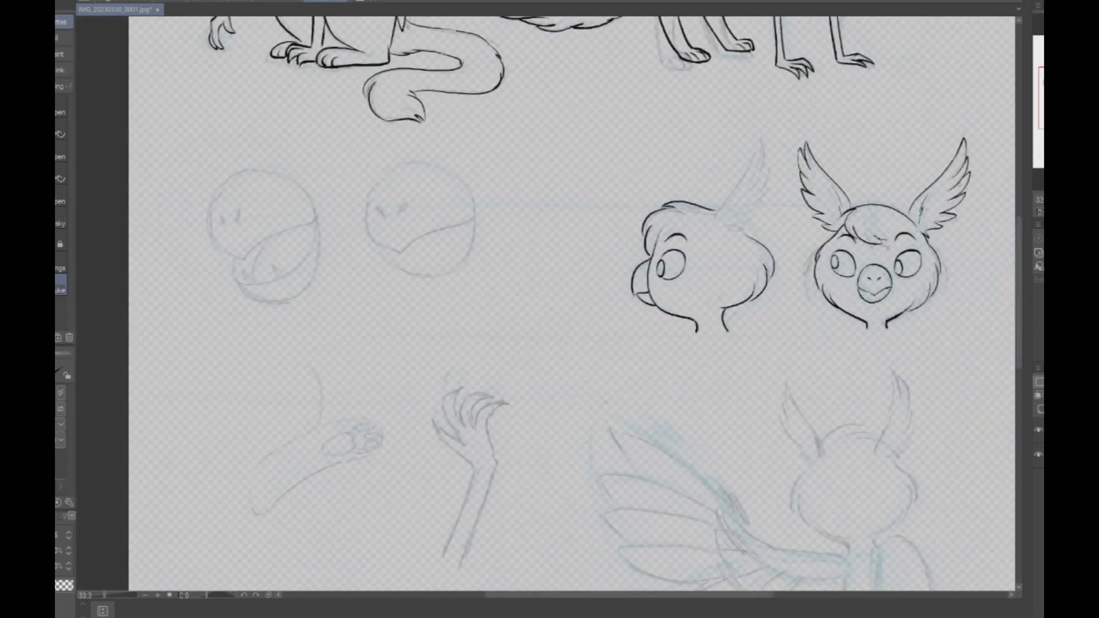
# - Ink the side-view head's ear with a row of pointed feather tips on its back edge and short strokes inside
pyautogui.scroll(1, 712, 300)
pyautogui.scroll(1, 853, 212)
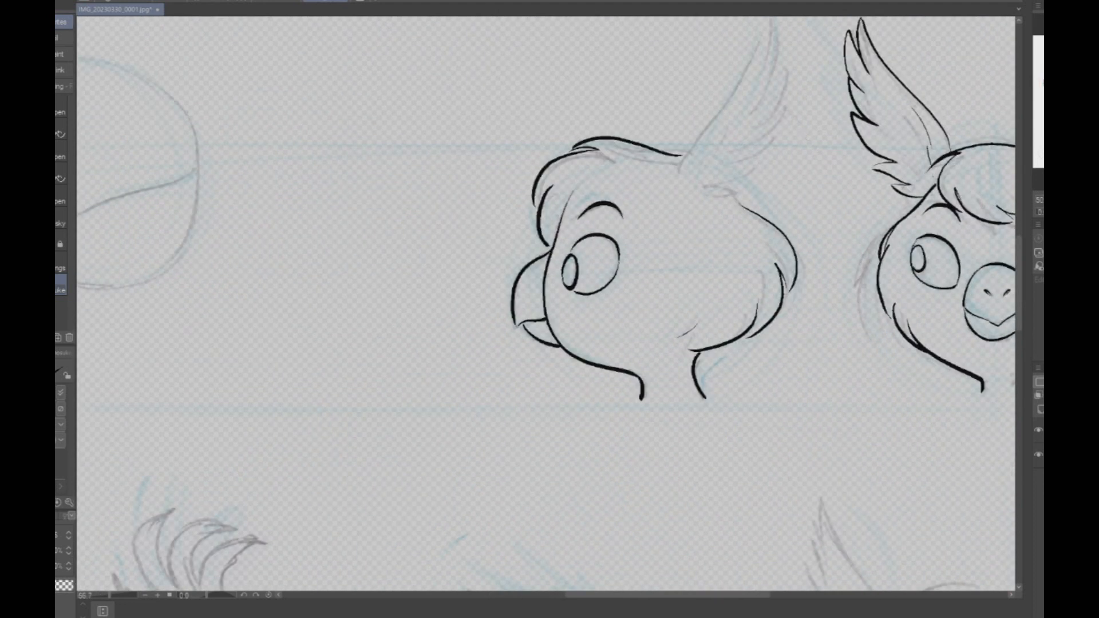
pyautogui.moveTo(789, 172); pyautogui.dragTo(683, 289)
pyautogui.moveTo(576, 292)
pyautogui.mouseDown()
pyautogui.moveTo(662, 137)
pyautogui.moveTo(651, 204)
pyautogui.mouseUp()
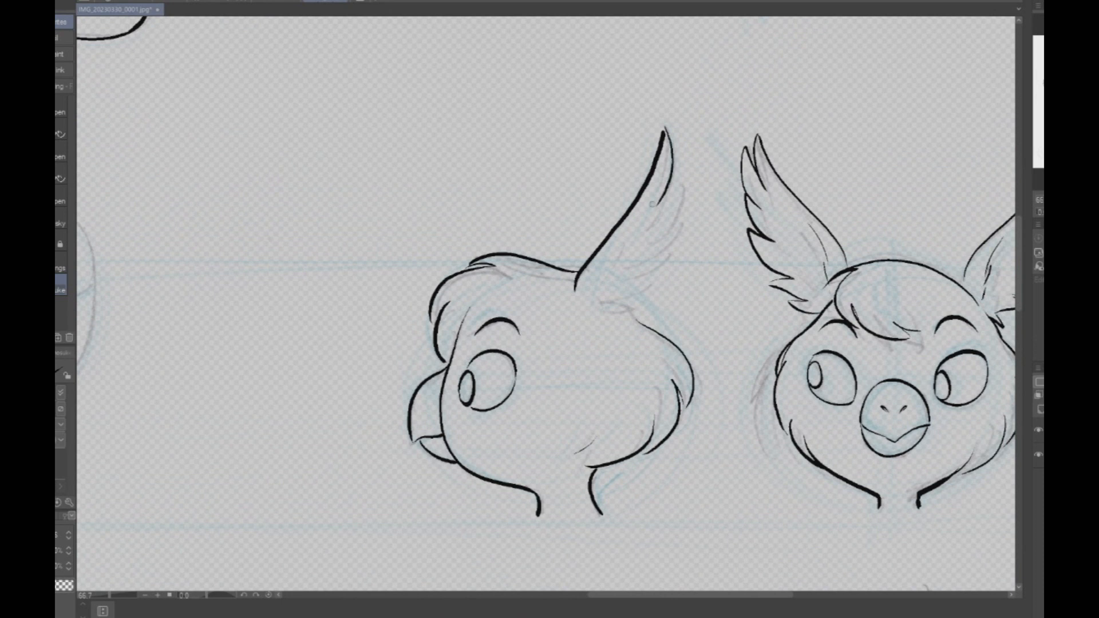
pyautogui.moveTo(683, 160)
pyautogui.mouseDown()
pyautogui.moveTo(667, 220)
pyautogui.moveTo(683, 220)
pyautogui.moveTo(652, 262)
pyautogui.mouseUp()
pyautogui.moveTo(603, 306); pyautogui.dragTo(651, 289)
pyautogui.moveTo(682, 252); pyautogui.dragTo(620, 294)
pyautogui.moveTo(625, 228); pyautogui.dragTo(591, 280)
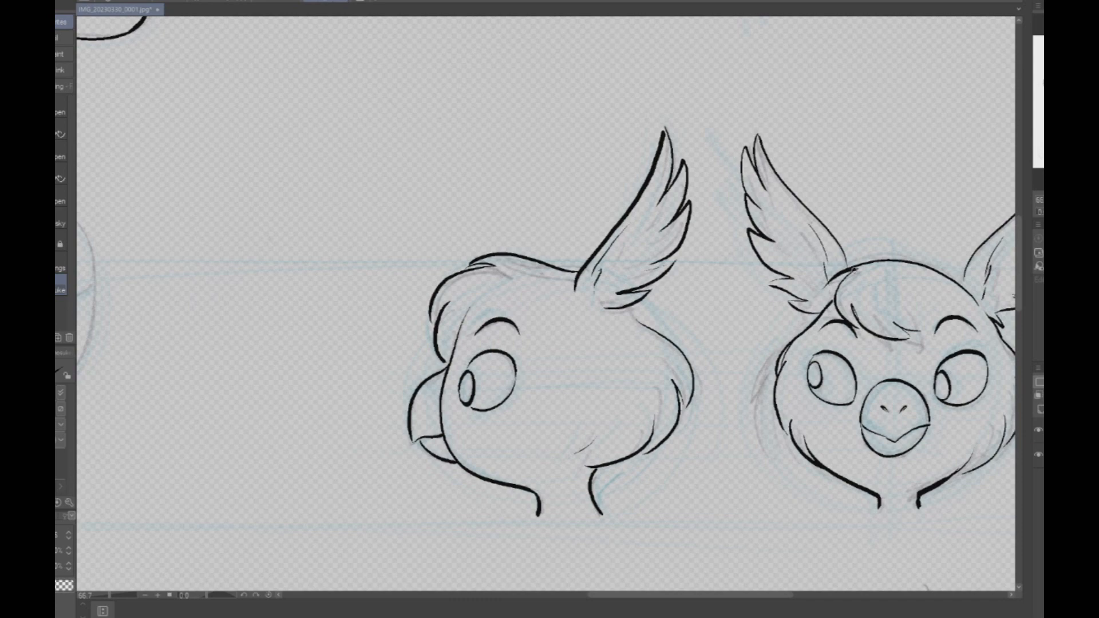
# - Ink the closed-beak study with its rounded outline, curved mouth line and two nostrils
pyautogui.scroll(-1, 923, 312)
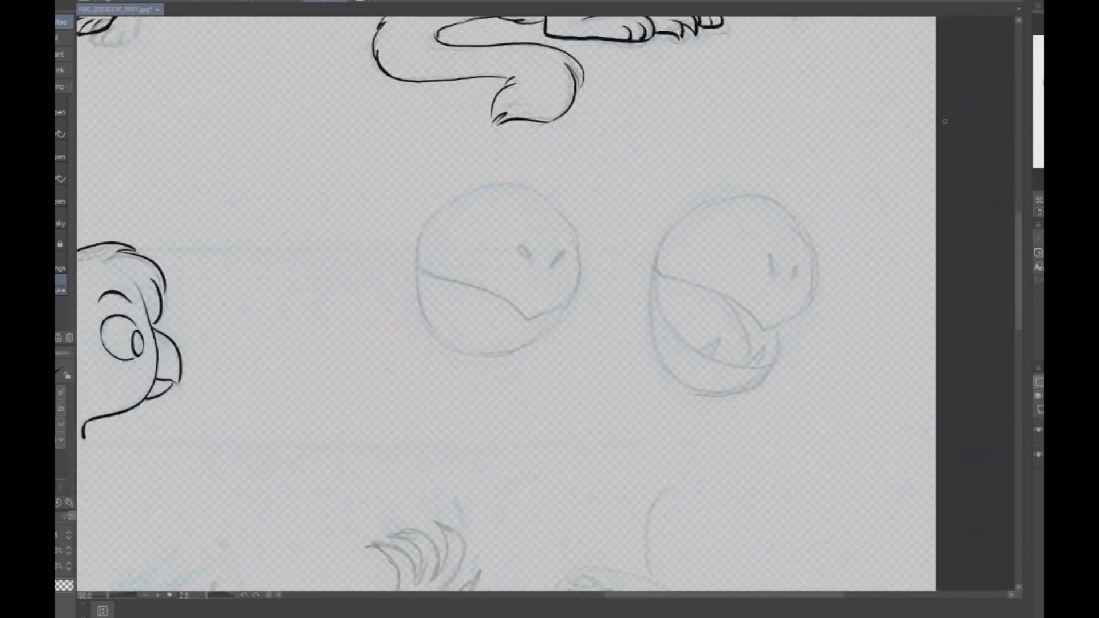
pyautogui.scroll(1, 550, 272)
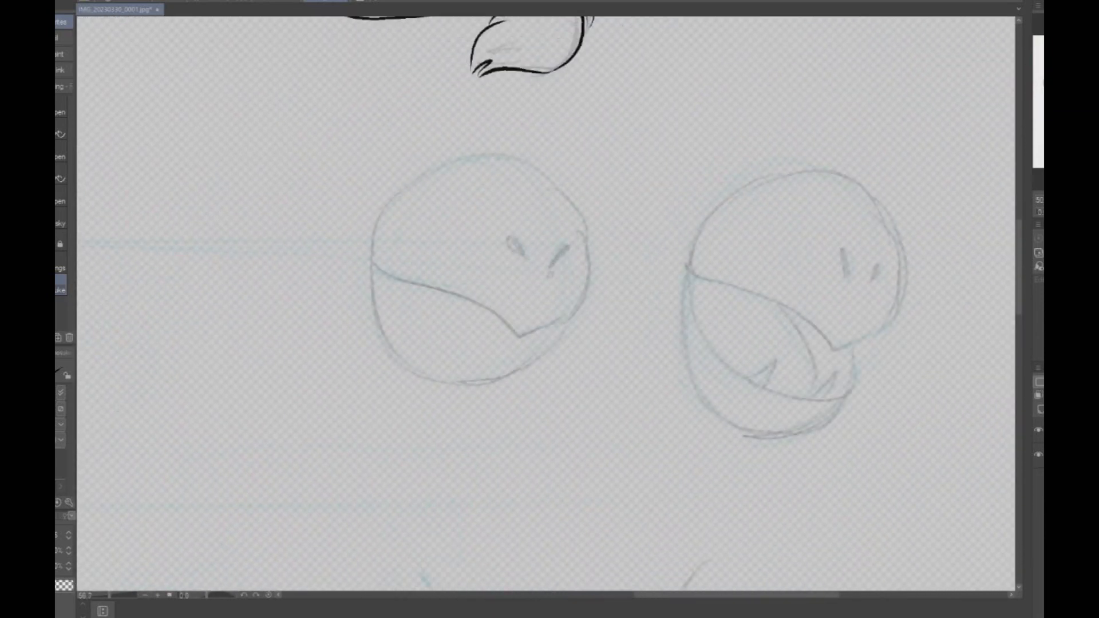
pyautogui.moveTo(549, 324)
pyautogui.mouseDown()
pyautogui.moveTo(388, 269)
pyautogui.moveTo(372, 247)
pyautogui.mouseUp()
pyautogui.moveTo(585, 224)
pyautogui.mouseDown()
pyautogui.moveTo(495, 154)
pyautogui.moveTo(387, 212)
pyautogui.mouseUp()
pyautogui.moveTo(372, 257)
pyautogui.mouseDown()
pyautogui.moveTo(373, 304)
pyautogui.moveTo(394, 345)
pyautogui.moveTo(434, 372)
pyautogui.moveTo(527, 357)
pyautogui.moveTo(575, 303)
pyautogui.mouseUp()
pyautogui.moveTo(523, 258)
pyautogui.mouseDown()
pyautogui.moveTo(512, 234)
pyautogui.moveTo(502, 237)
pyautogui.mouseUp()
pyautogui.moveTo(553, 269)
pyautogui.mouseDown()
pyautogui.moveTo(571, 245)
pyautogui.moveTo(572, 261)
pyautogui.mouseUp()
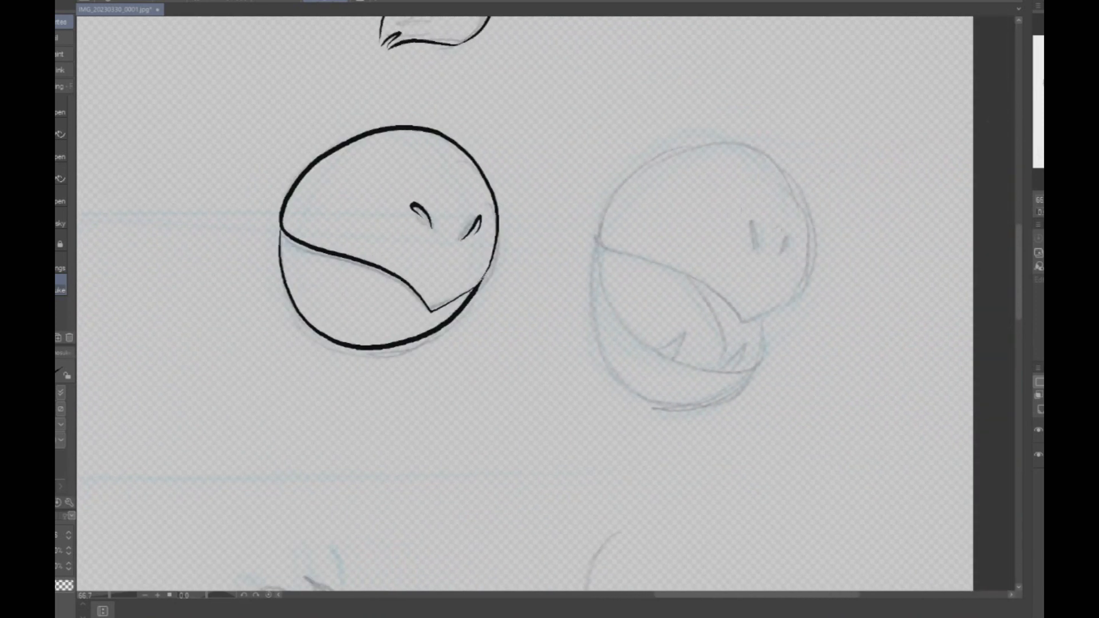
# - Ink the open-beak study's rounded upper beak and the curved lower jaw beneath it
pyautogui.scroll(2, 827, 254)
pyautogui.moveTo(698, 355)
pyautogui.mouseDown()
pyautogui.moveTo(783, 300)
pyautogui.moveTo(797, 189)
pyautogui.moveTo(718, 99)
pyautogui.moveTo(574, 104)
pyautogui.moveTo(490, 187)
pyautogui.moveTo(480, 226)
pyautogui.moveTo(525, 264)
pyautogui.moveTo(600, 289)
pyautogui.moveTo(674, 358)
pyautogui.moveTo(680, 337)
pyautogui.moveTo(588, 281)
pyautogui.moveTo(493, 248)
pyautogui.moveTo(478, 225)
pyautogui.moveTo(479, 265)
pyautogui.moveTo(512, 371)
pyautogui.moveTo(558, 409)
pyautogui.mouseUp()
pyautogui.hotkey('ctrl', 'z')
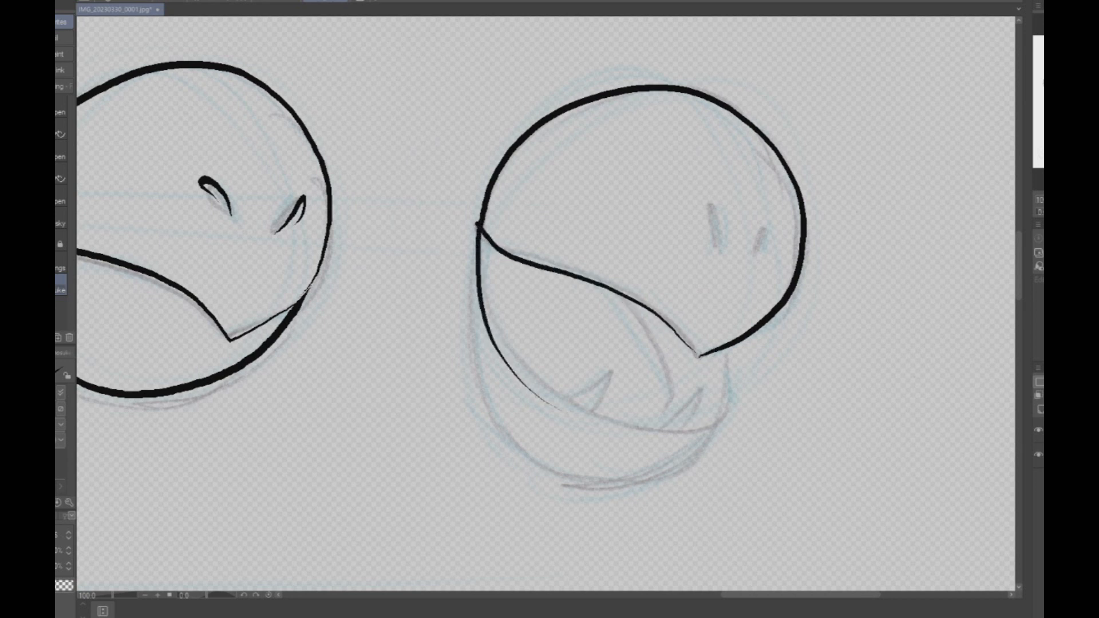
pyautogui.hotkey('ctrl', 'z')
pyautogui.moveTo(478, 228)
pyautogui.mouseDown()
pyautogui.moveTo(512, 341)
pyautogui.moveTo(570, 394)
pyautogui.moveTo(690, 428)
pyautogui.moveTo(715, 415)
pyautogui.moveTo(718, 356)
pyautogui.mouseUp()
pyautogui.moveTo(719, 402)
pyautogui.mouseDown()
pyautogui.moveTo(658, 466)
pyautogui.moveTo(492, 393)
pyautogui.moveTo(476, 238)
pyautogui.mouseUp()
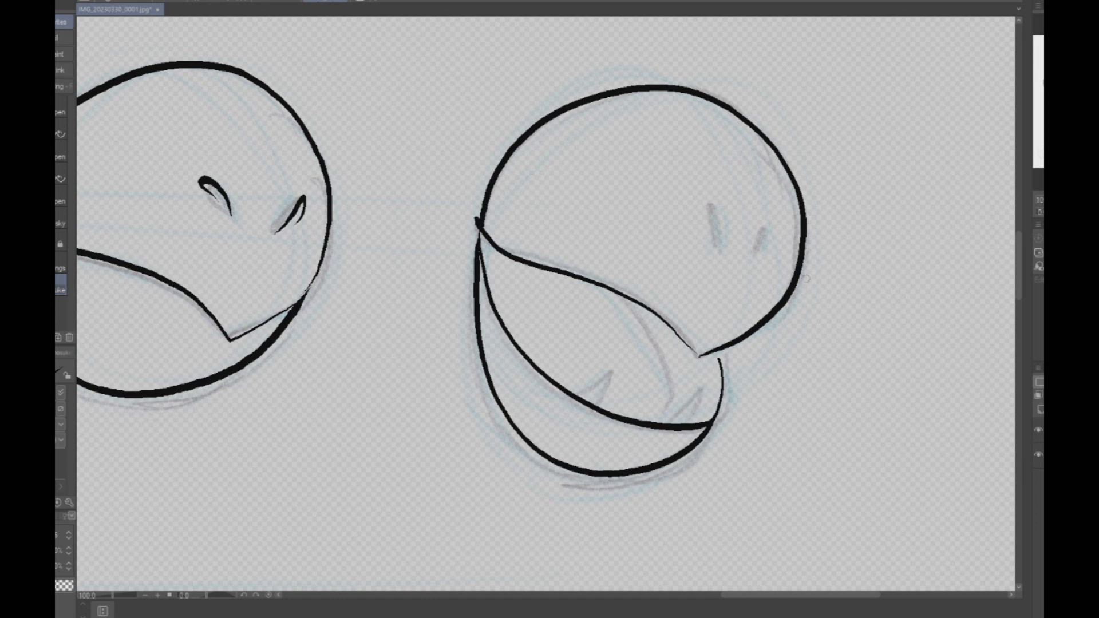
# - Add the mouth corner, inner mouth curve, small pointed teeth and two nostrils to the open-beak study
pyautogui.moveTo(485, 271); pyautogui.dragTo(499, 250)
pyautogui.moveTo(627, 297)
pyautogui.mouseDown()
pyautogui.moveTo(677, 382)
pyautogui.moveTo(658, 414)
pyautogui.moveTo(704, 387)
pyautogui.moveTo(682, 423)
pyautogui.mouseUp()
pyautogui.moveTo(579, 398)
pyautogui.mouseDown()
pyautogui.moveTo(613, 365)
pyautogui.moveTo(593, 404)
pyautogui.mouseUp()
pyautogui.moveTo(710, 201)
pyautogui.mouseDown()
pyautogui.moveTo(716, 249)
pyautogui.moveTo(710, 223)
pyautogui.mouseUp()
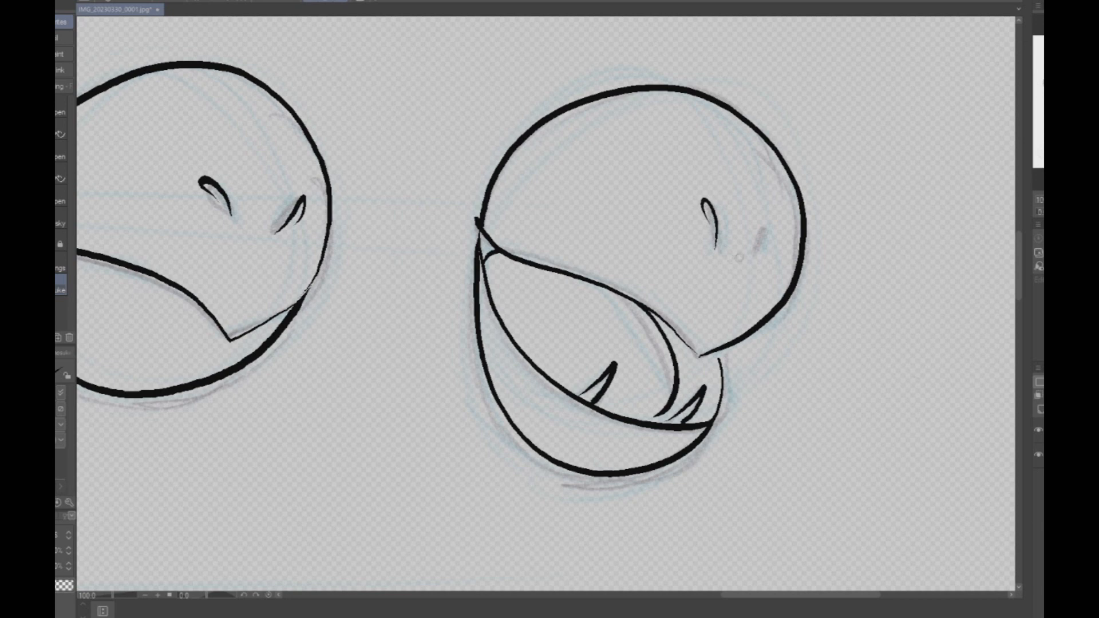
pyautogui.moveTo(752, 255)
pyautogui.mouseDown()
pyautogui.moveTo(771, 220)
pyautogui.moveTo(765, 239)
pyautogui.mouseUp()
# - Touch up the lower jaw outline and front edge of the open-beak study
pyautogui.moveTo(475, 231)
pyautogui.mouseDown()
pyautogui.moveTo(476, 216)
pyautogui.moveTo(517, 230)
pyautogui.moveTo(601, 470)
pyautogui.moveTo(588, 449)
pyautogui.mouseUp()
pyautogui.scroll(-4, 727, 159)
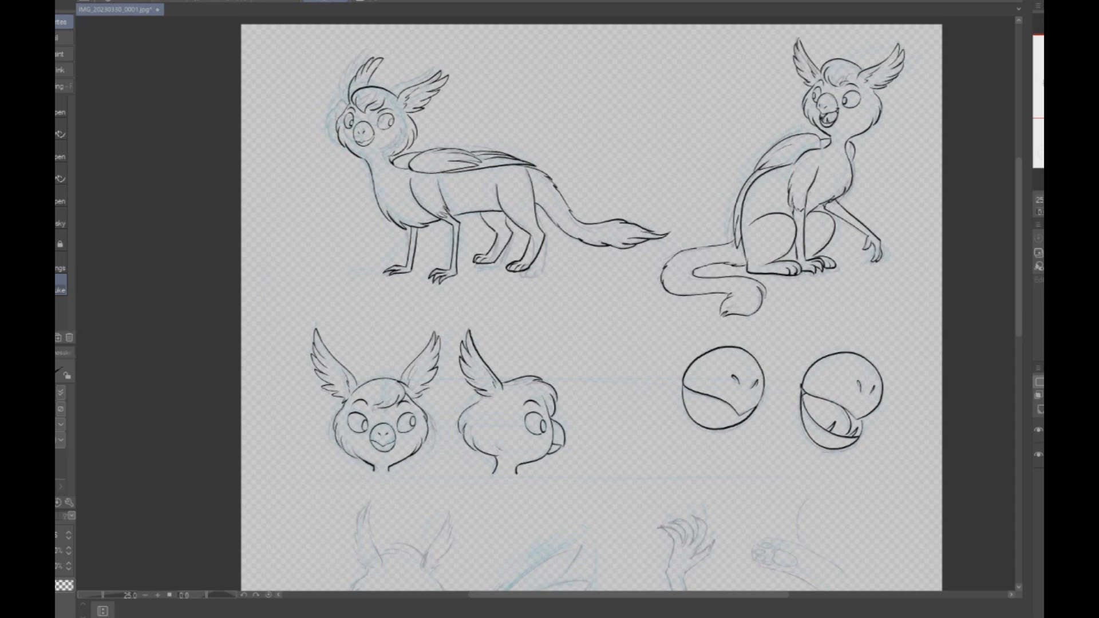
pyautogui.scroll(4, 841, 435)
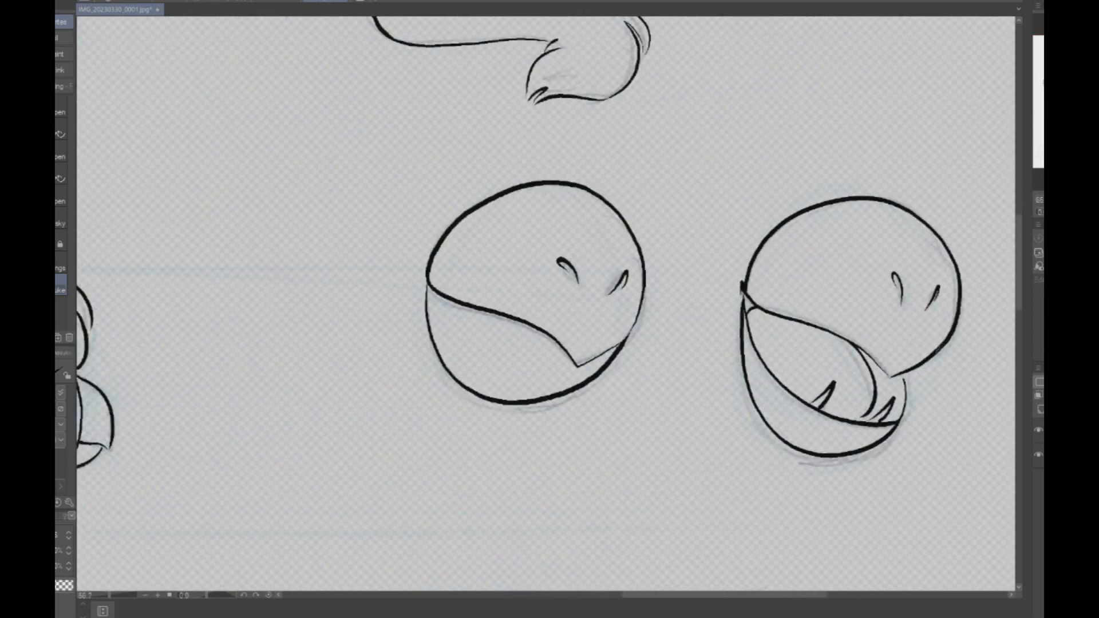
pyautogui.scroll(5, 902, 380)
pyautogui.moveTo(896, 367); pyautogui.dragTo(907, 461)
pyautogui.scroll(-6, 874, 493)
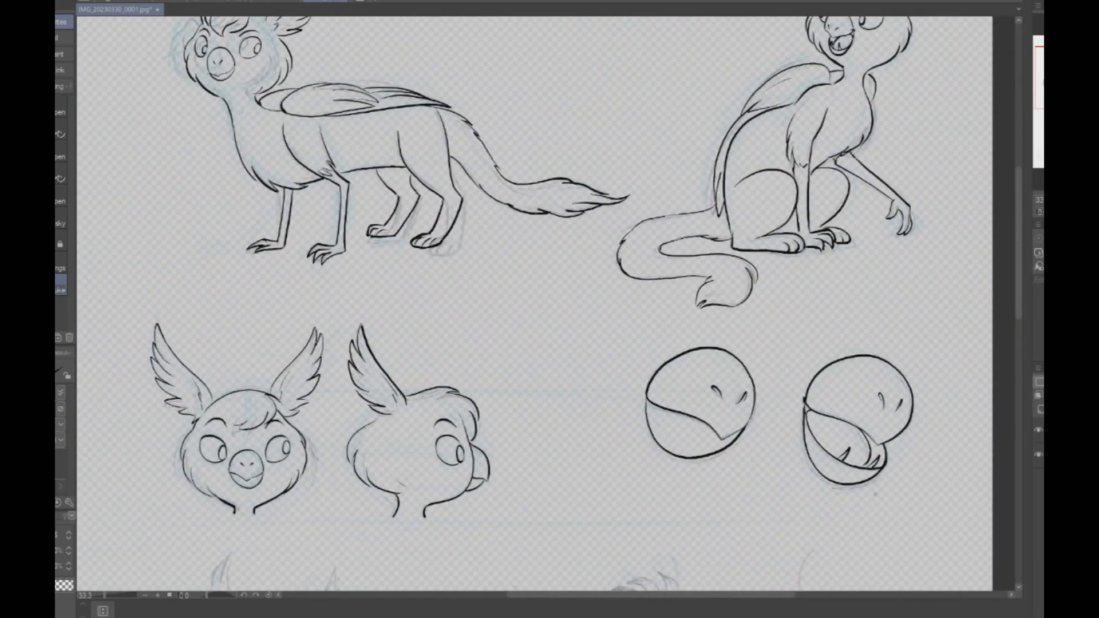
pyautogui.moveTo(918, 359); pyautogui.dragTo(883, 199)
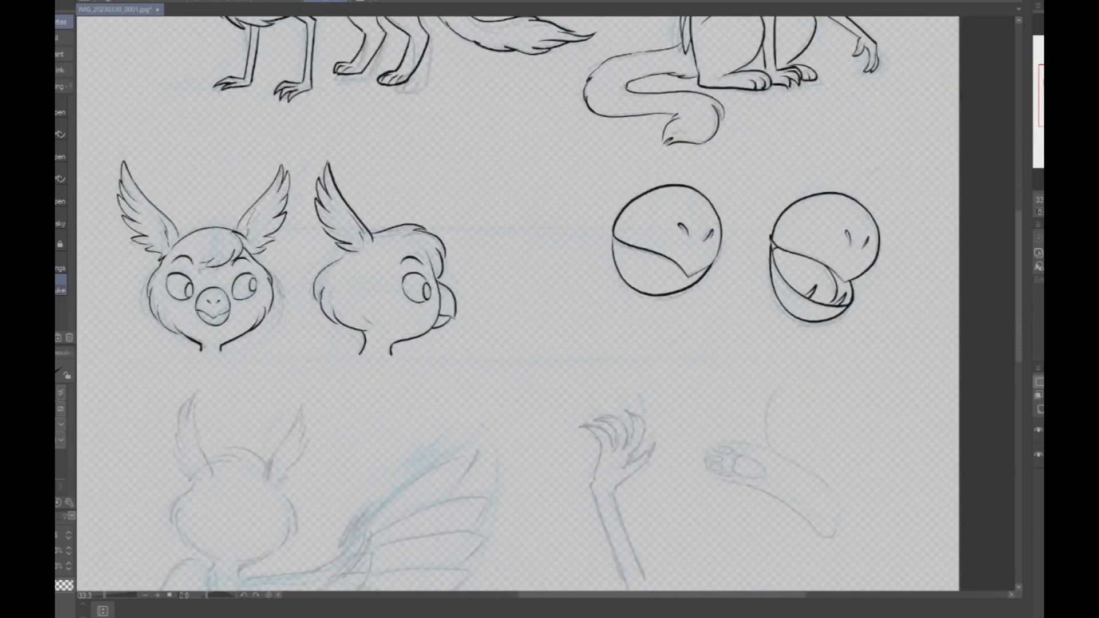
pyautogui.scroll(1, 882, 199)
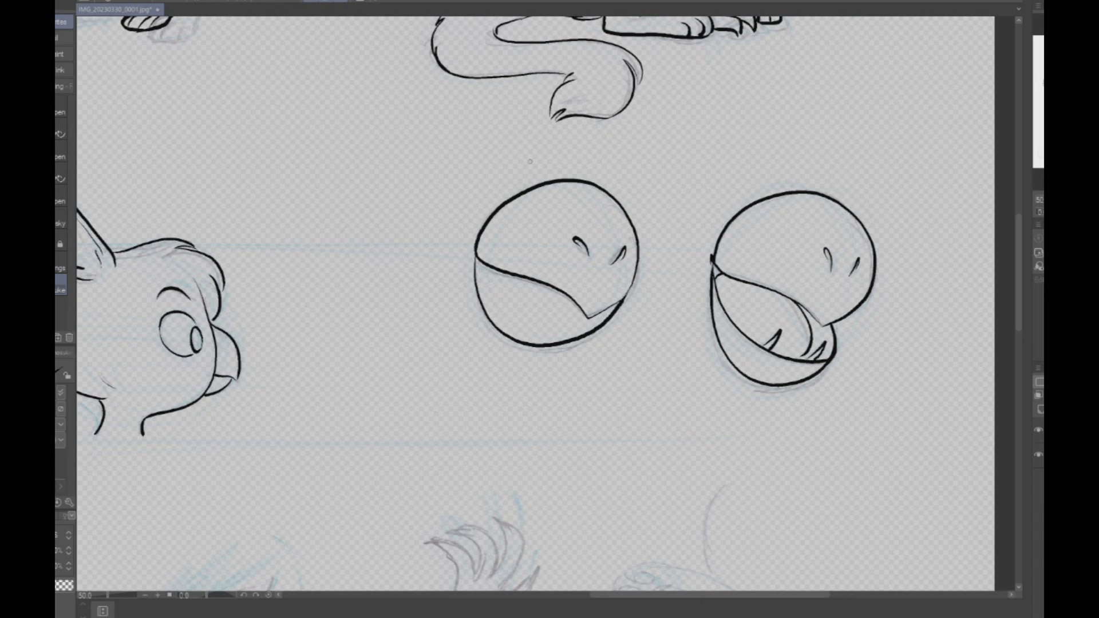
# - Review the inked poses, head views and beak studies and the sketches still uninked across the page
pyautogui.moveTo(378, 321); pyautogui.dragTo(748, 338)
pyautogui.moveTo(400, 320); pyautogui.dragTo(529, 321)
pyautogui.moveTo(515, 143)
pyautogui.mouseDown()
pyautogui.moveTo(506, 425)
pyautogui.moveTo(523, 558)
pyautogui.mouseUp()
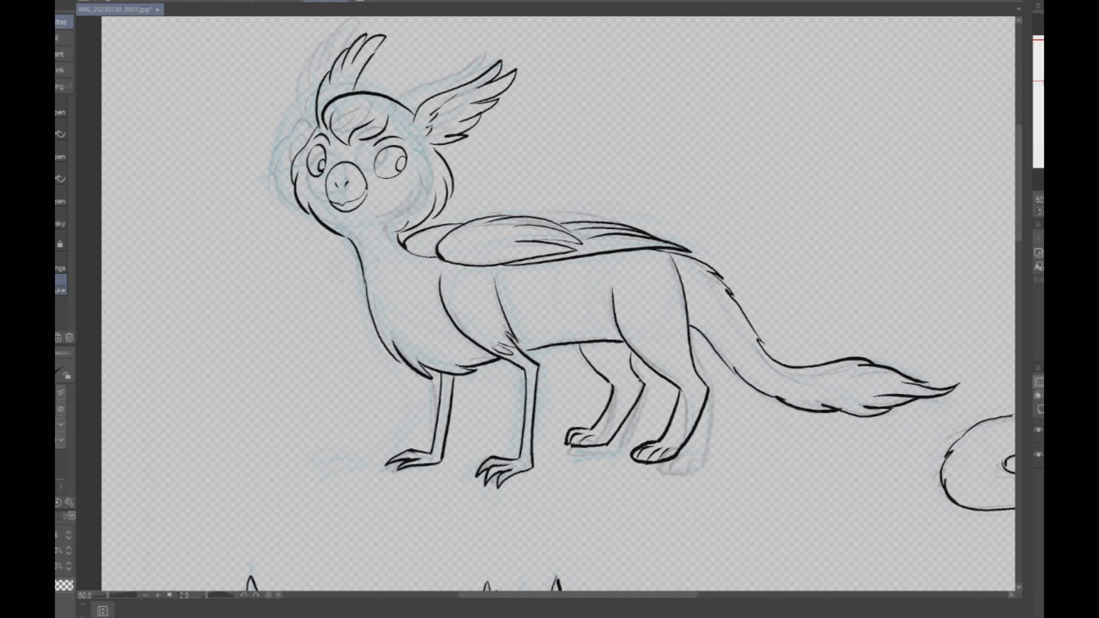
pyautogui.scroll(-4, 583, 285)
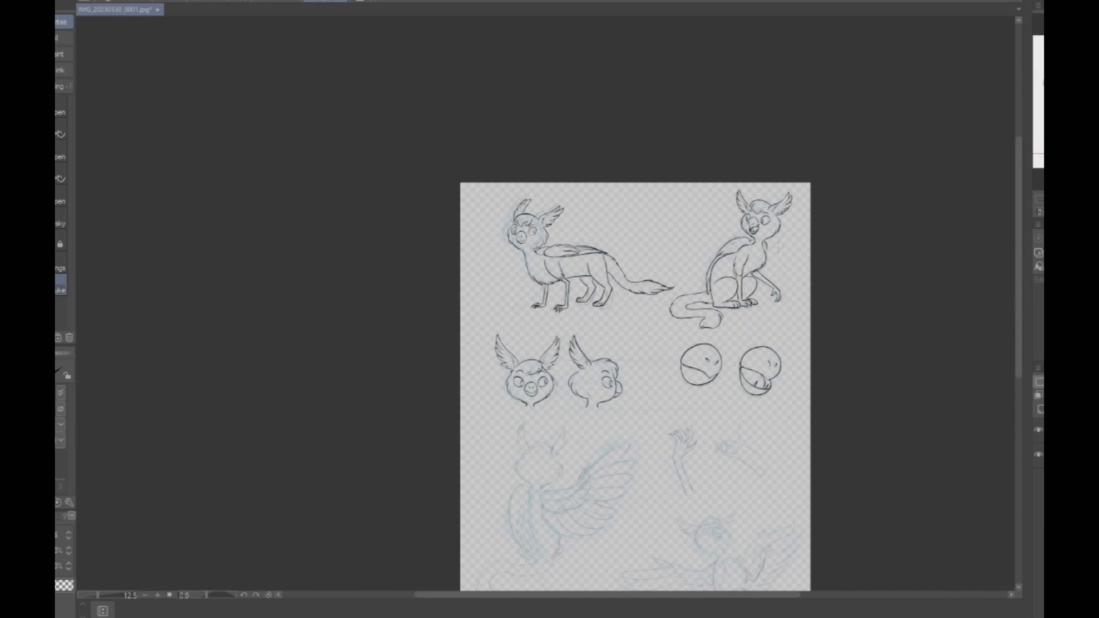
pyautogui.scroll(2, 658, 343)
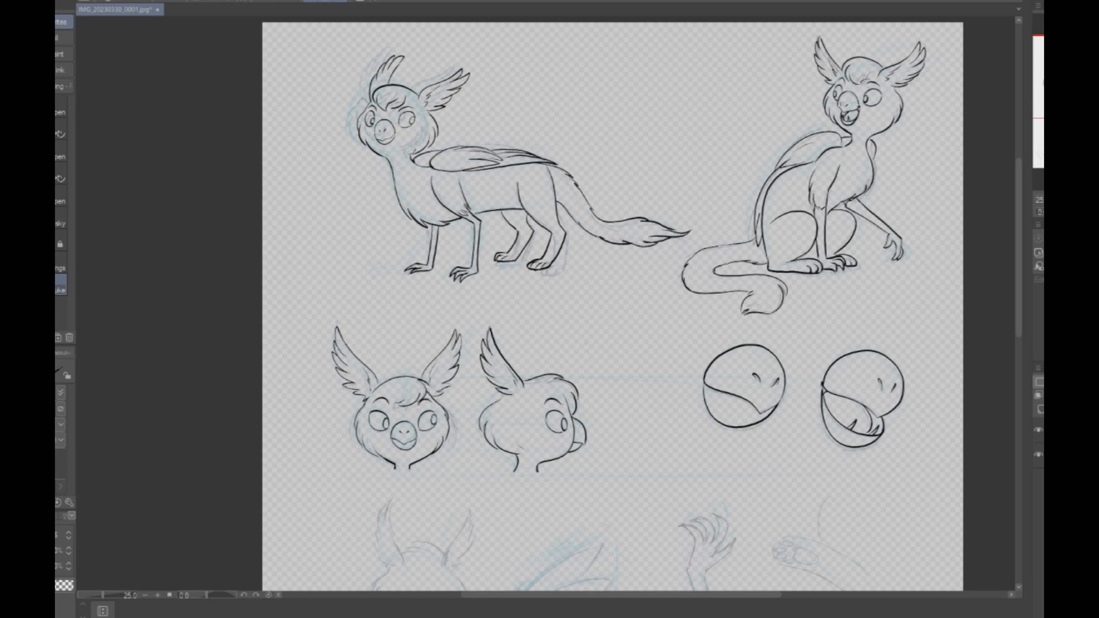
pyautogui.moveTo(572, 446); pyautogui.dragTo(529, 189)
pyautogui.moveTo(572, 417); pyautogui.dragTo(629, 279)
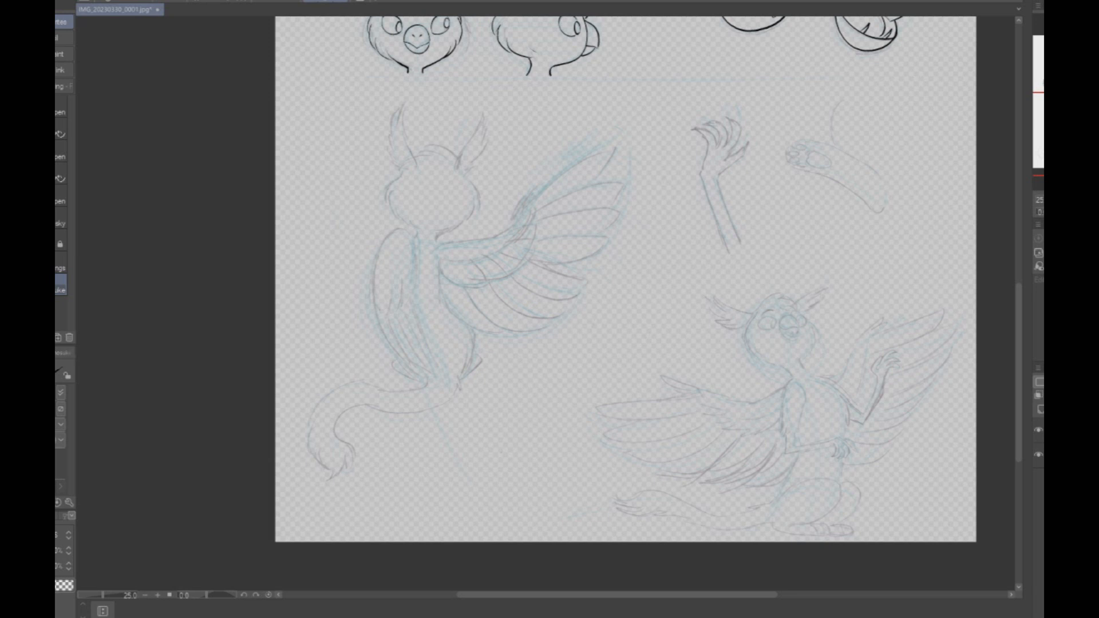
pyautogui.moveTo(498, 74); pyautogui.dragTo(590, 506)
pyautogui.scroll(1, 579, 267)
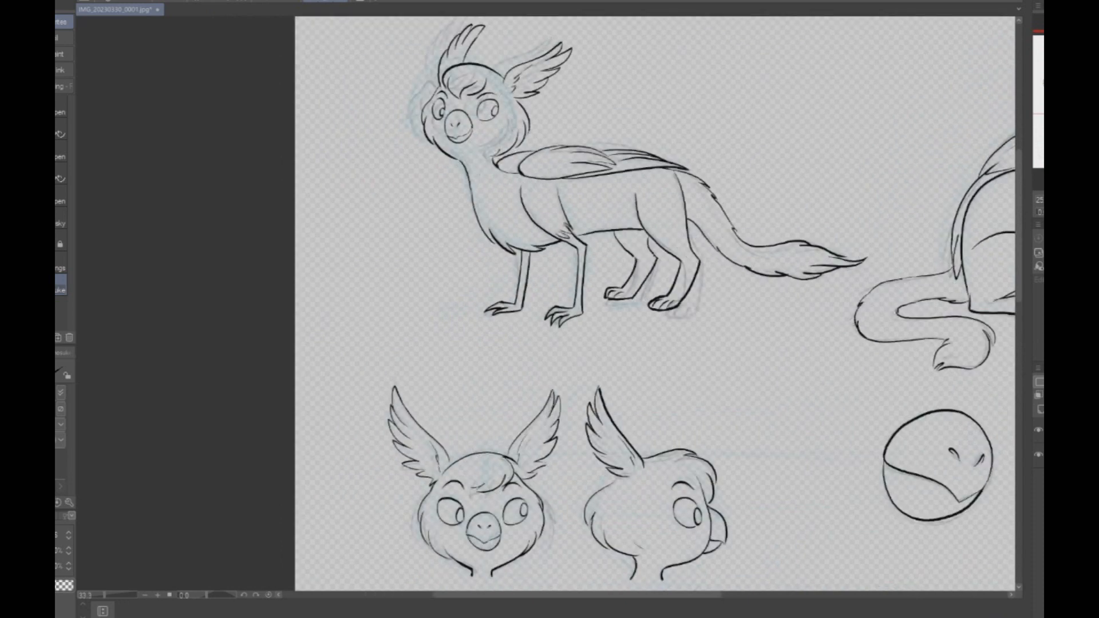
pyautogui.scroll(1, 863, 257)
pyautogui.scroll(1, 334, 318)
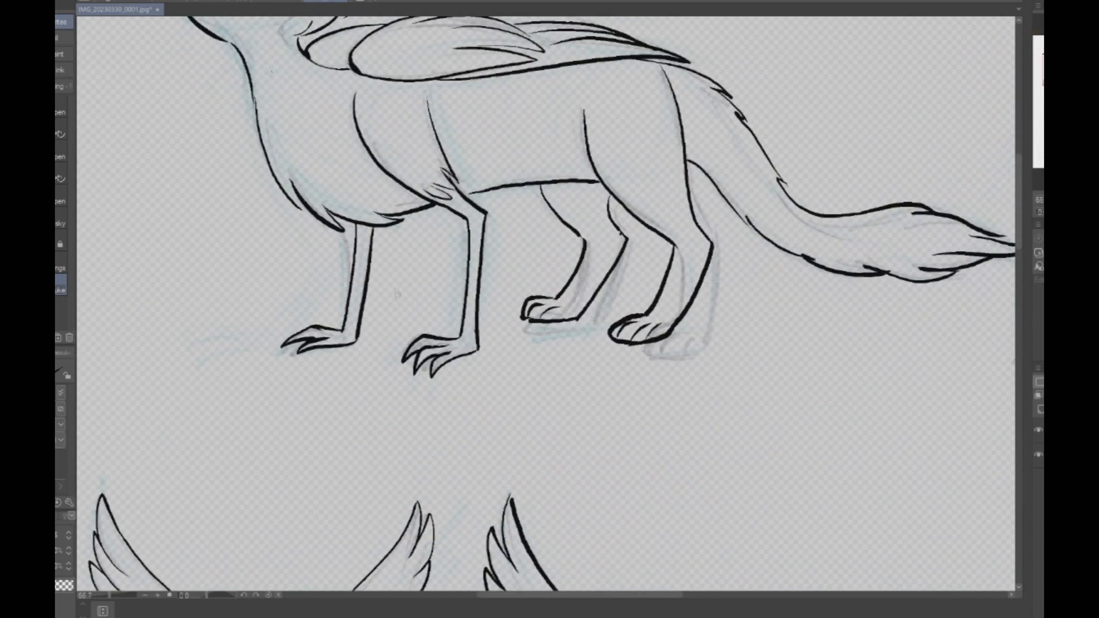
# - Erase the back edge lines of both front legs on the standing pose
pyautogui.press('e')
pyautogui.moveTo(374, 229); pyautogui.dragTo(357, 342)
pyautogui.moveTo(370, 252); pyautogui.dragTo(362, 319)
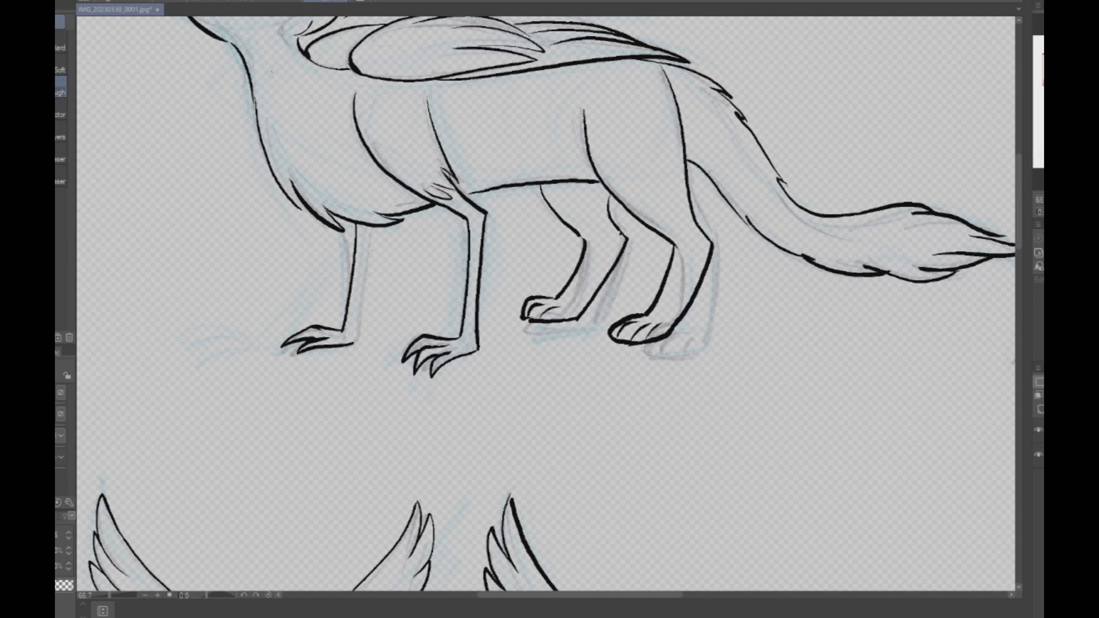
pyautogui.moveTo(487, 209); pyautogui.dragTo(478, 350)
pyautogui.moveTo(486, 237); pyautogui.dragTo(480, 298)
# - Redraw the back edges of the standing pose's front legs
pyautogui.press('p')
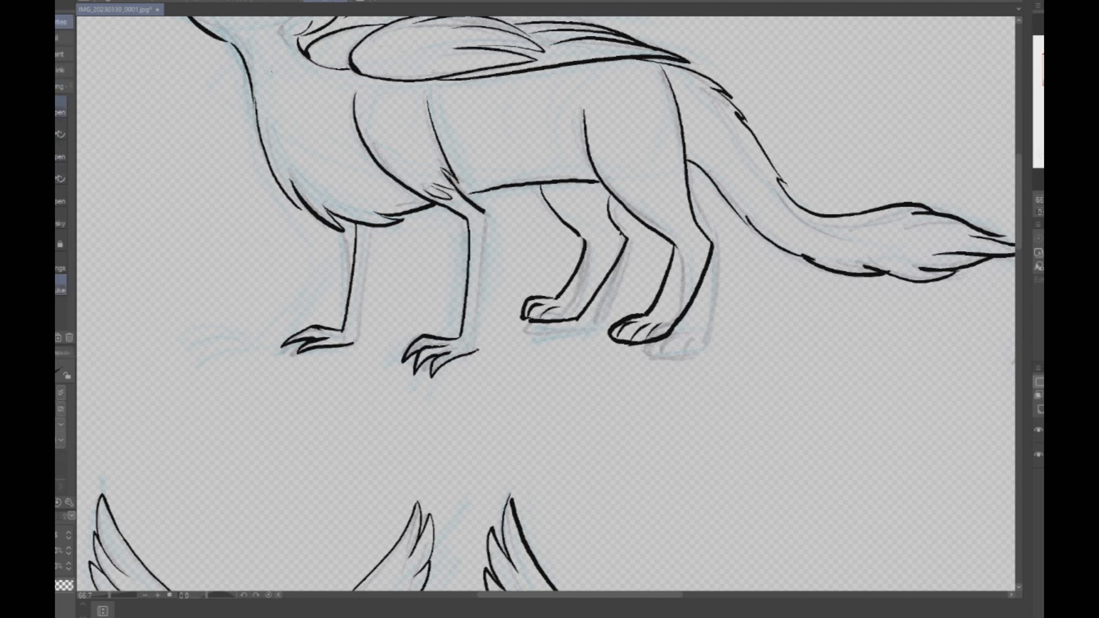
pyautogui.moveTo(354, 346); pyautogui.dragTo(381, 226)
pyautogui.moveTo(495, 210)
pyautogui.mouseDown()
pyautogui.moveTo(477, 349)
pyautogui.moveTo(487, 210)
pyautogui.mouseUp()
pyautogui.hotkey('ctrl', 'z')
# - Ink the fluffy cheek outlines and short neck lines of the back-view pose's head
pyautogui.hotkey('ctrl', '-')
pyautogui.hotkey('ctrl', '-')
pyautogui.hotkey('ctrl', '-')
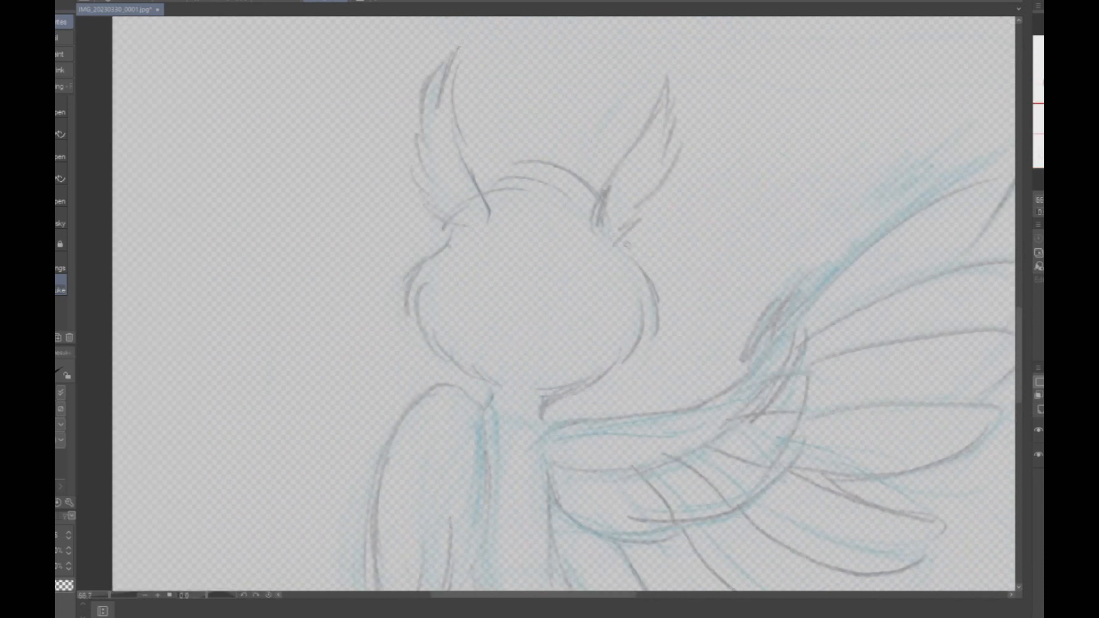
pyautogui.moveTo(622, 248)
pyautogui.mouseDown()
pyautogui.moveTo(657, 312)
pyautogui.moveTo(651, 333)
pyautogui.mouseUp()
pyautogui.moveTo(642, 308)
pyautogui.mouseDown()
pyautogui.moveTo(638, 344)
pyautogui.moveTo(596, 379)
pyautogui.moveTo(544, 399)
pyautogui.moveTo(542, 416)
pyautogui.mouseUp()
pyautogui.moveTo(451, 239)
pyautogui.mouseDown()
pyautogui.moveTo(405, 316)
pyautogui.moveTo(416, 302)
pyautogui.moveTo(434, 356)
pyautogui.moveTo(495, 385)
pyautogui.moveTo(489, 407)
pyautogui.mouseUp()
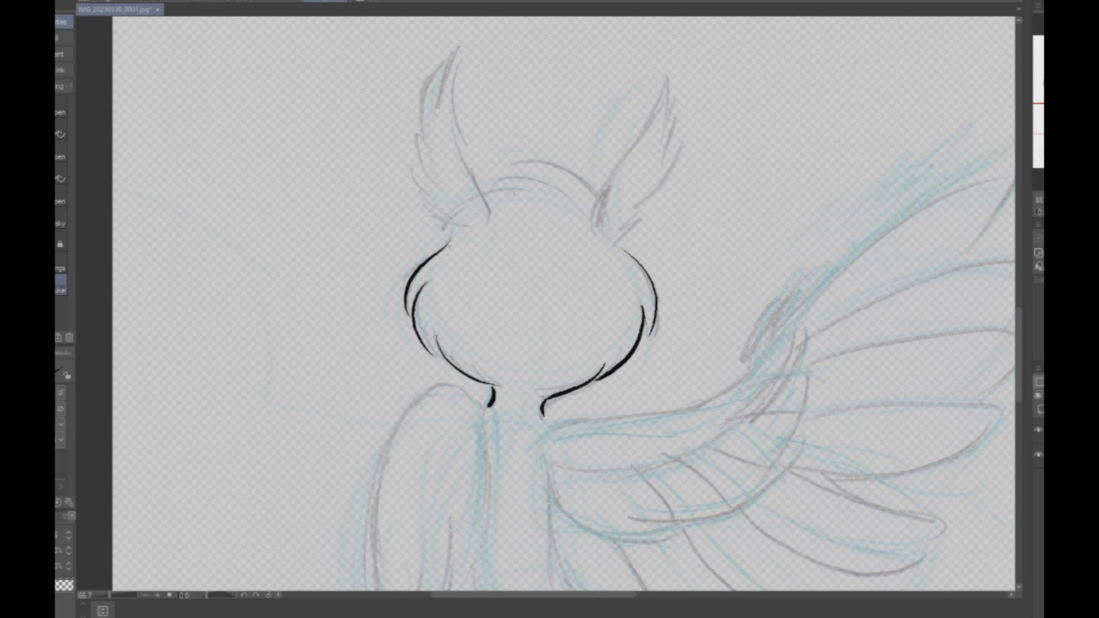
# - Ink both feathered ears and the curved crown tuft between them on the back-view head
pyautogui.moveTo(468, 172)
pyautogui.mouseDown()
pyautogui.moveTo(488, 223)
pyautogui.moveTo(461, 51)
pyautogui.moveTo(436, 112)
pyautogui.moveTo(439, 72)
pyautogui.moveTo(421, 143)
pyautogui.moveTo(411, 121)
pyautogui.moveTo(433, 176)
pyautogui.moveTo(409, 162)
pyautogui.moveTo(444, 200)
pyautogui.moveTo(422, 197)
pyautogui.mouseUp()
pyautogui.moveTo(422, 196); pyautogui.dragTo(459, 217)
pyautogui.moveTo(437, 214); pyautogui.dragTo(483, 228)
pyautogui.moveTo(597, 231)
pyautogui.mouseDown()
pyautogui.moveTo(609, 170)
pyautogui.moveTo(667, 57)
pyautogui.moveTo(656, 151)
pyautogui.mouseUp()
pyautogui.moveTo(681, 131)
pyautogui.mouseDown()
pyautogui.moveTo(613, 243)
pyautogui.moveTo(555, 161)
pyautogui.moveTo(481, 175)
pyautogui.moveTo(483, 193)
pyautogui.mouseUp()
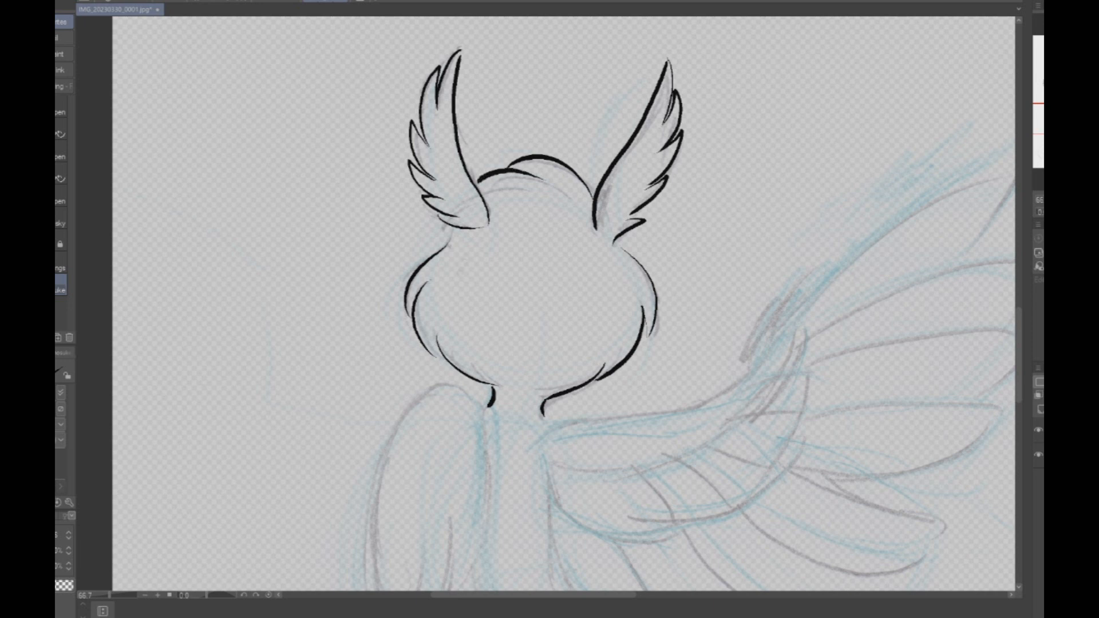
# - Ink the rounded shoulder section of the back-view pose's folded wing with its overlapping feather tips
pyautogui.scroll(-3, 405, 363)
pyautogui.scroll(3, 372, 555)
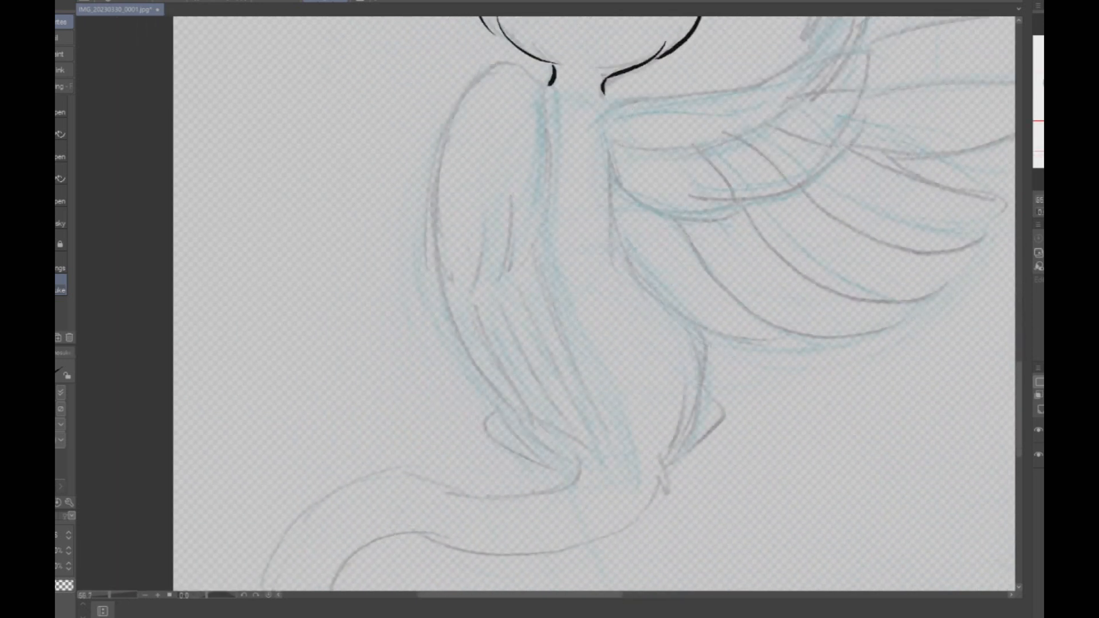
pyautogui.moveTo(499, 62)
pyautogui.mouseDown()
pyautogui.moveTo(541, 78)
pyautogui.moveTo(555, 181)
pyautogui.moveTo(515, 266)
pyautogui.mouseUp()
pyautogui.moveTo(513, 195)
pyautogui.mouseDown()
pyautogui.moveTo(511, 261)
pyautogui.moveTo(473, 290)
pyautogui.mouseUp()
pyautogui.moveTo(504, 60)
pyautogui.mouseDown()
pyautogui.moveTo(470, 87)
pyautogui.moveTo(434, 176)
pyautogui.moveTo(464, 285)
pyautogui.mouseUp()
pyautogui.moveTo(465, 210); pyautogui.dragTo(466, 281)
# - Ink the long, tapering flight feathers beneath the folded wing's shoulder section
pyautogui.moveTo(434, 200)
pyautogui.mouseDown()
pyautogui.moveTo(441, 272)
pyautogui.moveTo(495, 392)
pyautogui.moveTo(522, 417)
pyautogui.mouseUp()
pyautogui.moveTo(474, 297); pyautogui.dragTo(550, 443)
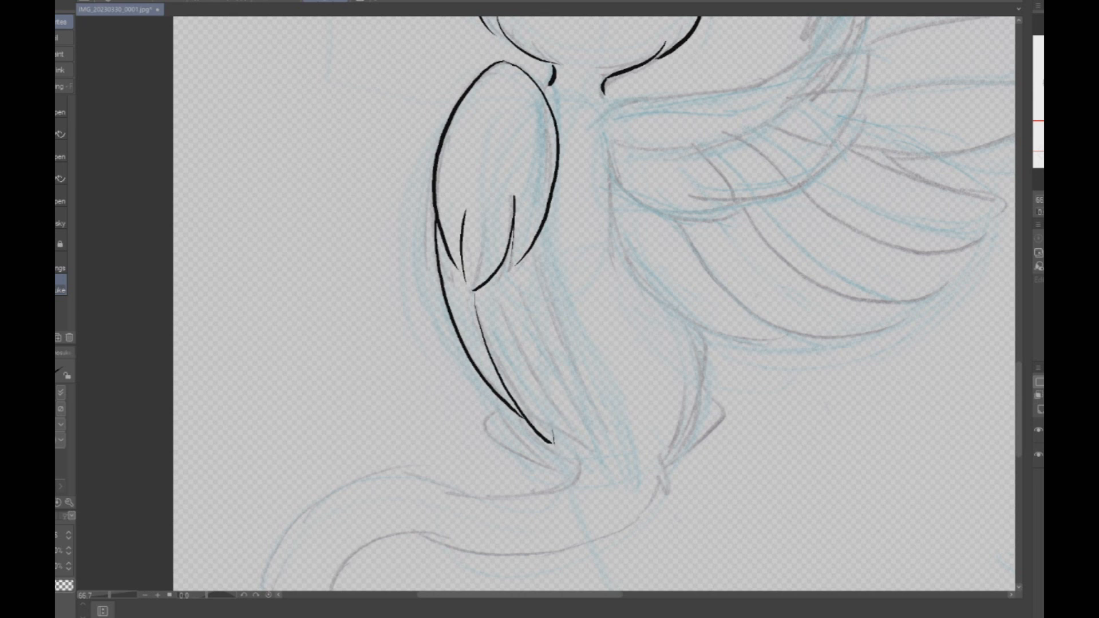
pyautogui.moveTo(492, 284)
pyautogui.mouseDown()
pyautogui.moveTo(553, 439)
pyautogui.moveTo(556, 372)
pyautogui.mouseUp()
pyautogui.moveTo(546, 226)
pyautogui.mouseDown()
pyautogui.moveTo(564, 417)
pyautogui.moveTo(530, 272)
pyautogui.mouseUp()
# - Ink the back's edge and the spread wing's leading edge, wrist feathers and two uppermost flight feathers
pyautogui.scroll(-3, 570, 397)
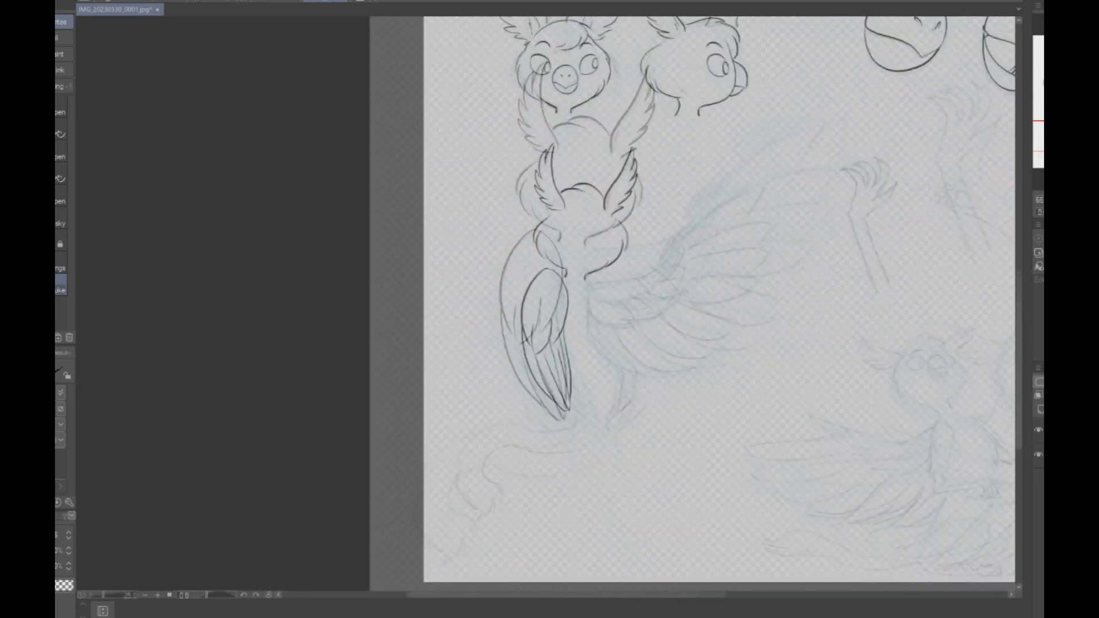
pyautogui.scroll(2, 643, 277)
pyautogui.moveTo(531, 306); pyautogui.dragTo(547, 404)
pyautogui.moveTo(527, 283)
pyautogui.mouseDown()
pyautogui.moveTo(647, 260)
pyautogui.moveTo(675, 245)
pyautogui.moveTo(728, 166)
pyautogui.moveTo(706, 200)
pyautogui.moveTo(792, 133)
pyautogui.moveTo(881, 99)
pyautogui.moveTo(853, 158)
pyautogui.mouseUp()
pyautogui.moveTo(727, 213)
pyautogui.mouseDown()
pyautogui.moveTo(896, 158)
pyautogui.moveTo(904, 169)
pyautogui.moveTo(876, 207)
pyautogui.mouseUp()
pyautogui.moveTo(720, 207); pyautogui.dragTo(719, 242)
pyautogui.moveTo(723, 231); pyautogui.dragTo(718, 246)
# - Ink the row of overlapping covert feathers beneath the arm of the spread wing
pyautogui.moveTo(540, 342); pyautogui.dragTo(611, 361)
pyautogui.moveTo(572, 321)
pyautogui.mouseDown()
pyautogui.moveTo(598, 348)
pyautogui.moveTo(623, 358)
pyautogui.moveTo(623, 340)
pyautogui.moveTo(670, 346)
pyautogui.mouseUp()
pyautogui.moveTo(631, 307); pyautogui.dragTo(715, 314)
pyautogui.moveTo(657, 293); pyautogui.dragTo(723, 274)
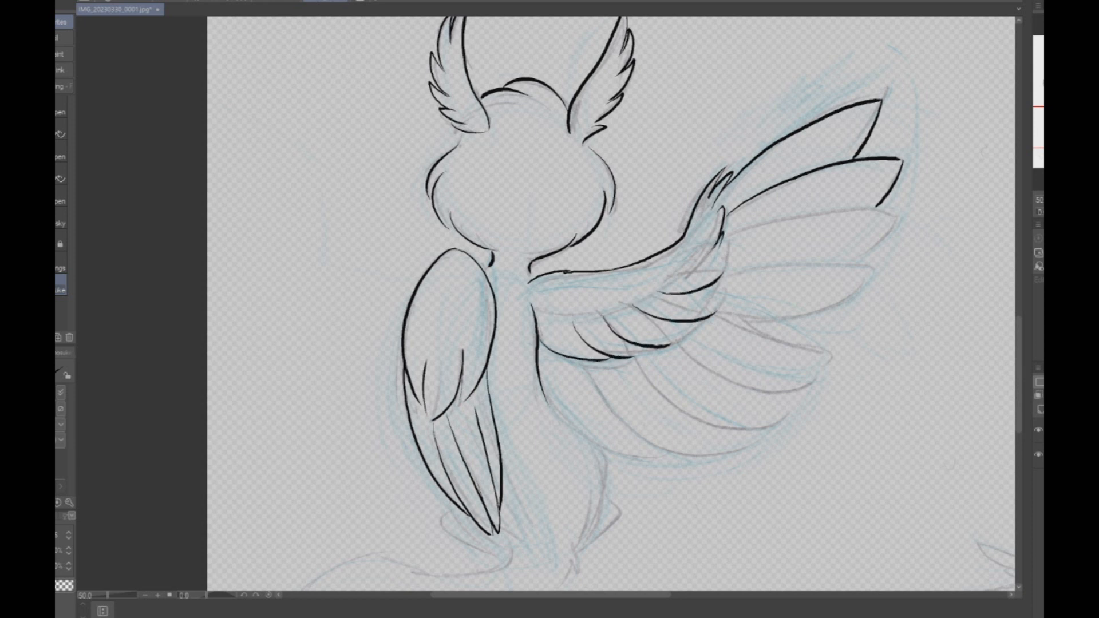
# - Ink the spread wing's lower arm edge, remaining small coverts, and third and fourth flight feathers
pyautogui.moveTo(530, 303)
pyautogui.mouseDown()
pyautogui.moveTo(587, 314)
pyautogui.moveTo(641, 296)
pyautogui.moveTo(735, 232)
pyautogui.moveTo(889, 213)
pyautogui.moveTo(841, 266)
pyautogui.mouseUp()
pyautogui.moveTo(699, 260); pyautogui.dragTo(727, 264)
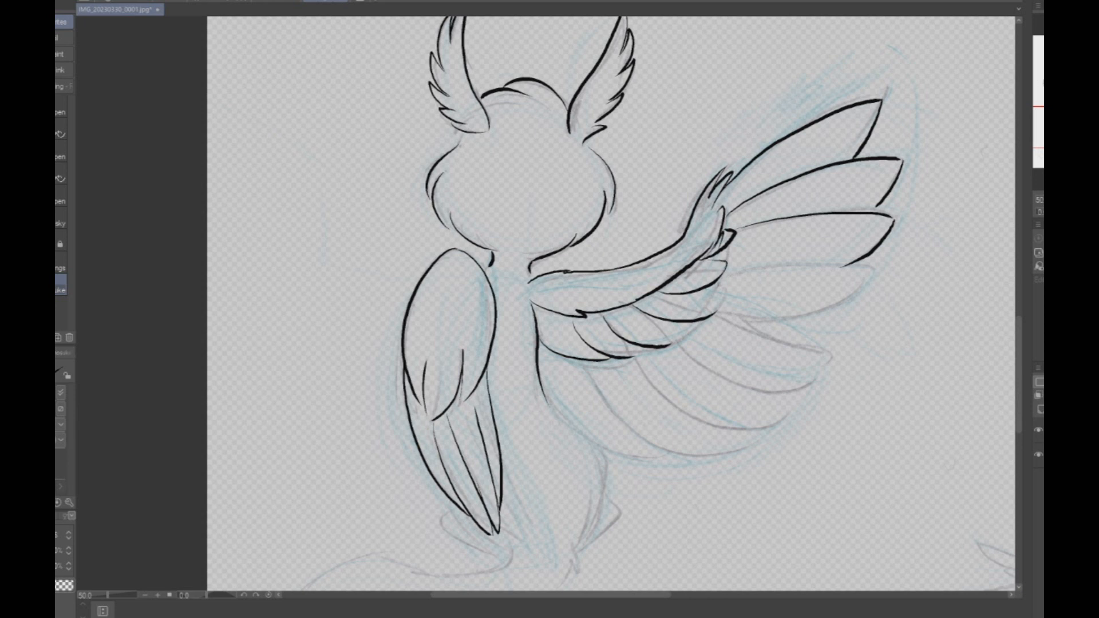
pyautogui.moveTo(663, 346); pyautogui.dragTo(688, 321)
pyautogui.moveTo(719, 274)
pyautogui.mouseDown()
pyautogui.moveTo(869, 269)
pyautogui.moveTo(858, 294)
pyautogui.moveTo(718, 320)
pyautogui.moveTo(833, 353)
pyautogui.moveTo(770, 389)
pyautogui.moveTo(675, 343)
pyautogui.mouseUp()
pyautogui.moveTo(544, 394)
pyautogui.mouseDown()
pyautogui.moveTo(570, 426)
pyautogui.moveTo(671, 455)
pyautogui.mouseUp()
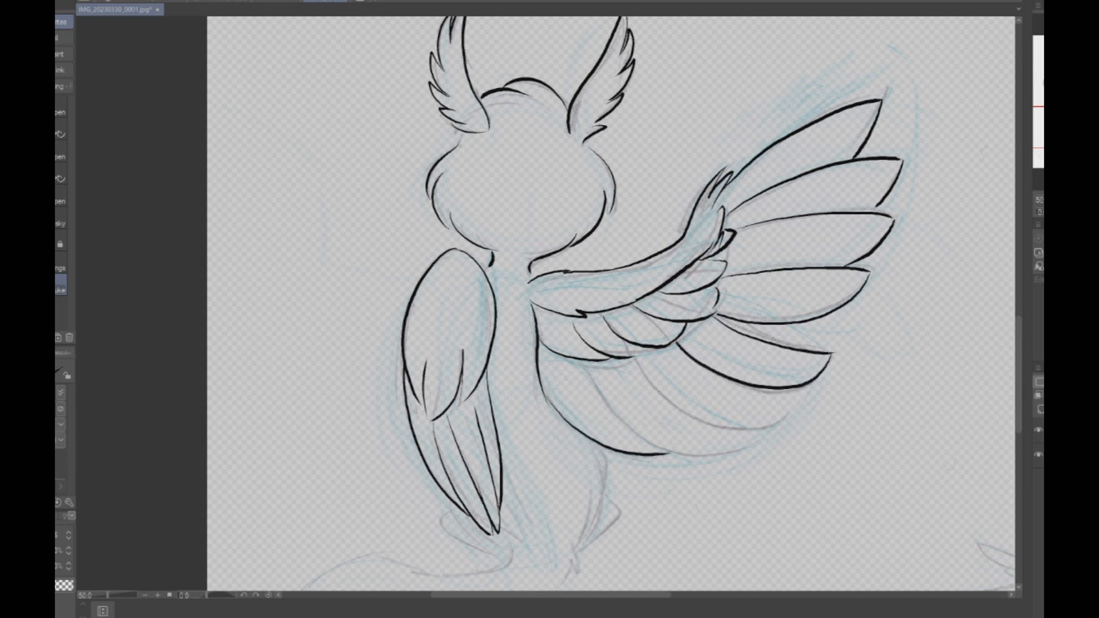
pyautogui.moveTo(583, 364)
pyautogui.mouseDown()
pyautogui.moveTo(667, 450)
pyautogui.moveTo(735, 435)
pyautogui.mouseUp()
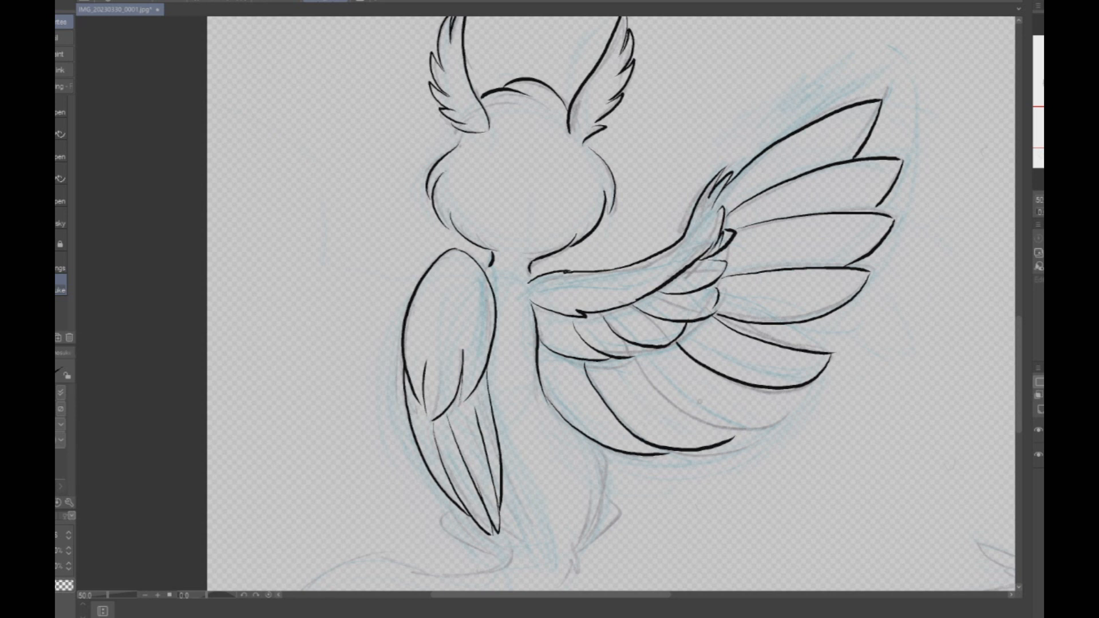
pyautogui.hotkey('ctrl', 'z')
pyautogui.moveTo(584, 363)
pyautogui.mouseDown()
pyautogui.moveTo(627, 421)
pyautogui.moveTo(687, 450)
pyautogui.moveTo(742, 436)
pyautogui.mouseUp()
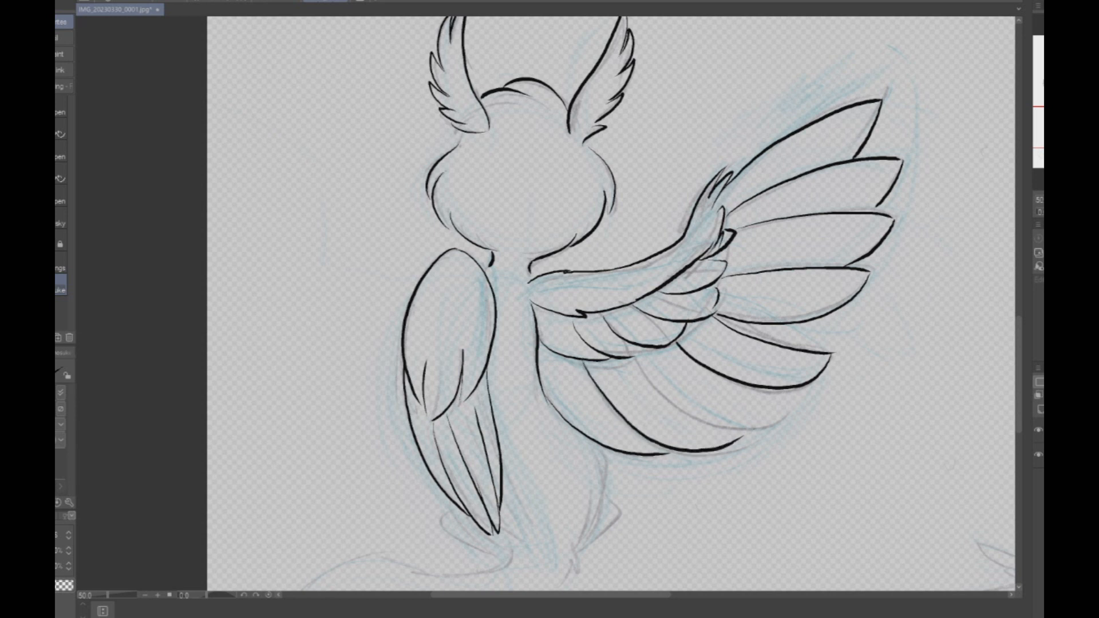
pyautogui.moveTo(627, 358)
pyautogui.mouseDown()
pyautogui.moveTo(655, 397)
pyautogui.moveTo(802, 413)
pyautogui.moveTo(806, 394)
pyautogui.mouseUp()
pyautogui.scroll(-2, 857, 325)
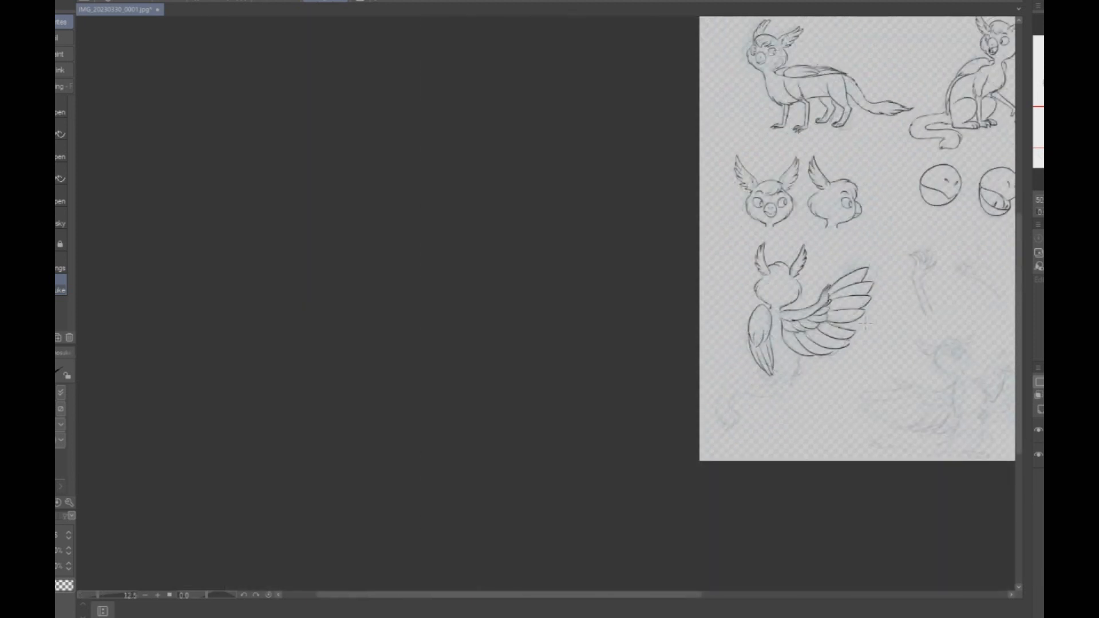
pyautogui.hotkey('ctrl', 'z')
pyautogui.hotkey('ctrl', 'z')
pyautogui.hotkey('ctrl', 'z')
pyautogui.hotkey('ctrl', 'z')
pyautogui.hotkey('ctrl', 'z')
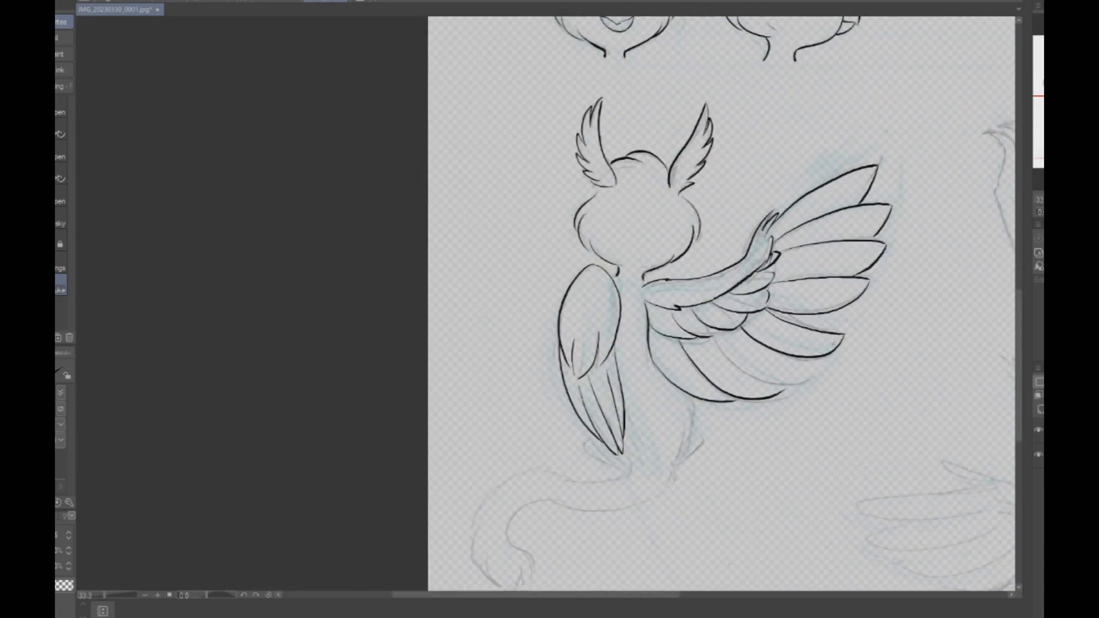
pyautogui.scroll(2, 822, 357)
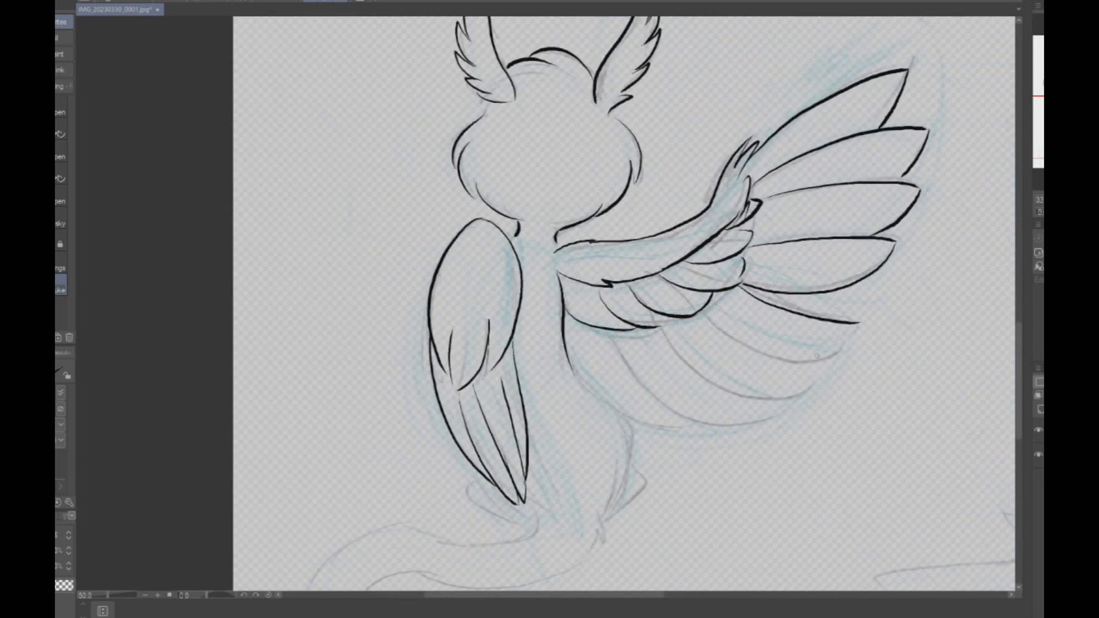
pyautogui.scroll(-1, 822, 357)
pyautogui.hotkey('ctrl', 'z')
# - Ink the four pointed flight feathers along the lower part of the spread wing
pyautogui.moveTo(738, 286)
pyautogui.mouseDown()
pyautogui.moveTo(856, 321)
pyautogui.moveTo(830, 345)
pyautogui.mouseUp()
pyautogui.moveTo(708, 303); pyautogui.dragTo(835, 342)
pyautogui.hotkey('ctrl', 'z')
pyautogui.moveTo(711, 310)
pyautogui.mouseDown()
pyautogui.moveTo(843, 352)
pyautogui.moveTo(687, 348)
pyautogui.moveTo(664, 327)
pyautogui.moveTo(786, 395)
pyautogui.mouseUp()
pyautogui.hotkey('ctrl', 'z')
pyautogui.moveTo(623, 338); pyautogui.dragTo(706, 422)
pyautogui.moveTo(571, 355)
pyautogui.mouseDown()
pyautogui.moveTo(678, 423)
pyautogui.moveTo(706, 426)
pyautogui.moveTo(736, 406)
pyautogui.moveTo(785, 401)
pyautogui.moveTo(845, 356)
pyautogui.mouseUp()
pyautogui.hotkey('ctrl', 'z')
pyautogui.moveTo(772, 386); pyautogui.dragTo(844, 356)
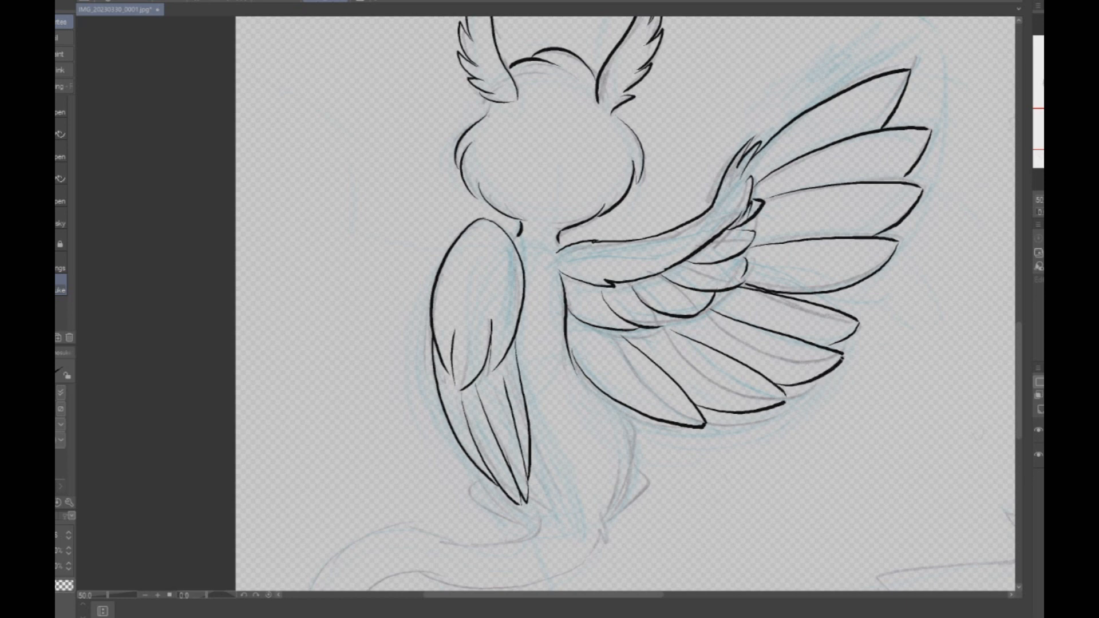
# - Erase the overlapping line at the base of the spread wing's middle flight feathers
pyautogui.scroll(-4, 904, 328)
pyautogui.scroll(3, 871, 381)
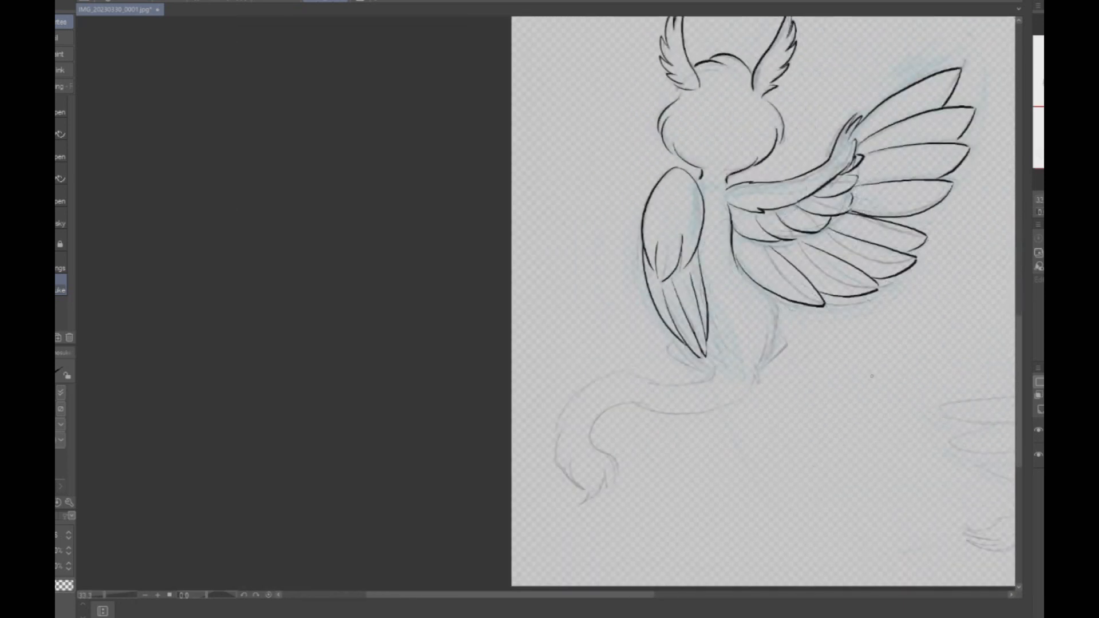
pyautogui.scroll(1, 890, 349)
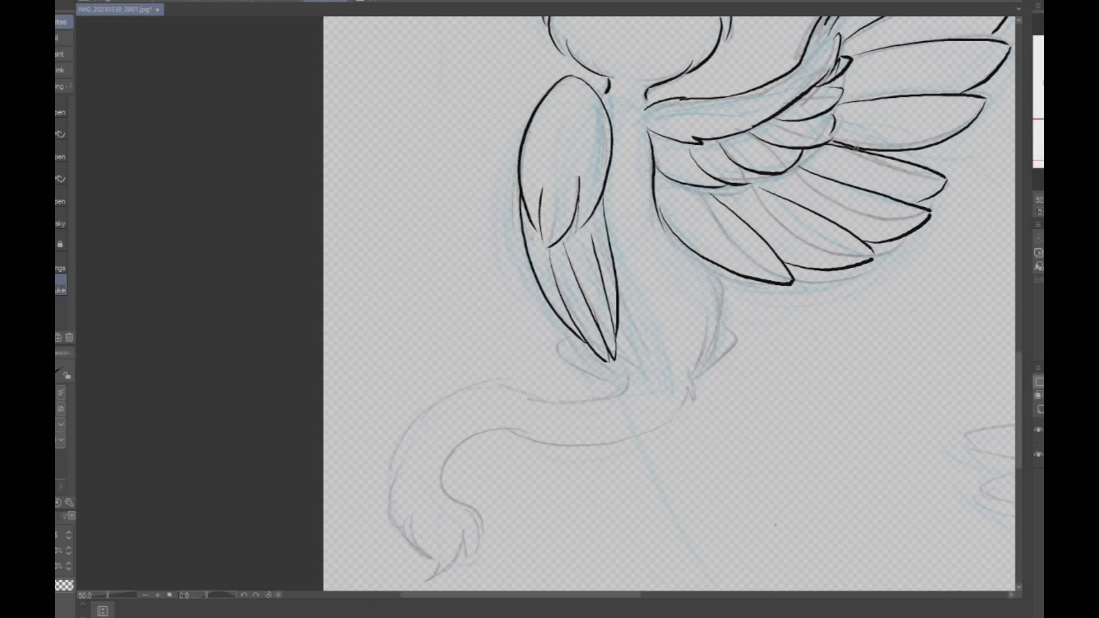
pyautogui.press('e')
pyautogui.moveTo(842, 146); pyautogui.dragTo(863, 150)
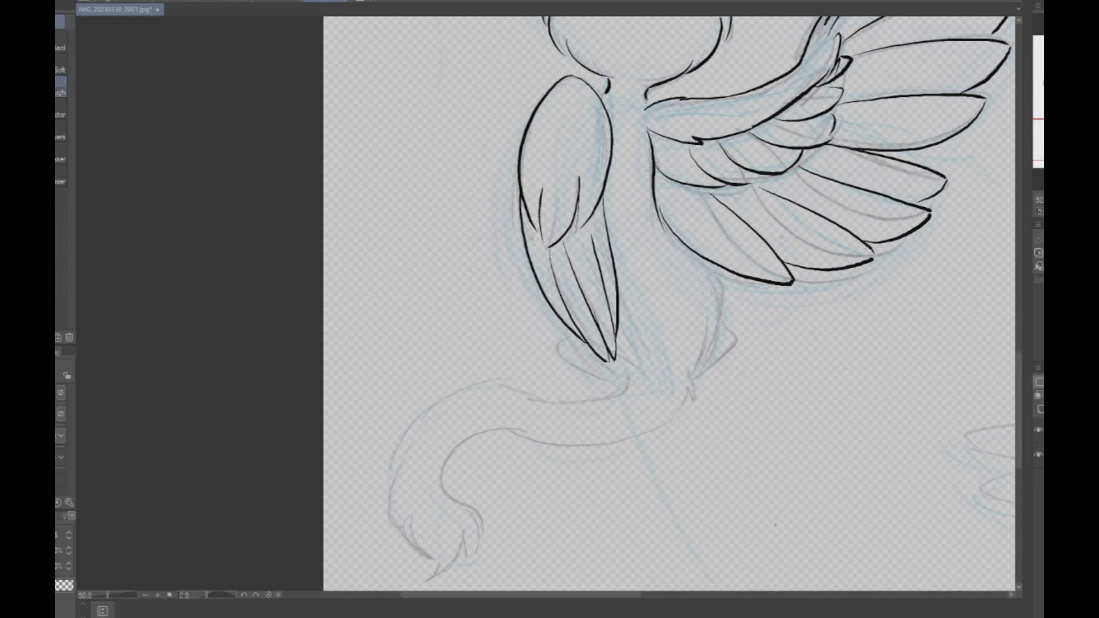
# - Ink the back-view pose's lower body, hind feet and long curving tail with its tufted tip
pyautogui.press('p')
pyautogui.moveTo(716, 270)
pyautogui.mouseDown()
pyautogui.moveTo(722, 333)
pyautogui.moveTo(708, 376)
pyautogui.moveTo(694, 380)
pyautogui.mouseUp()
pyautogui.moveTo(706, 333)
pyautogui.mouseDown()
pyautogui.moveTo(684, 408)
pyautogui.moveTo(664, 428)
pyautogui.moveTo(450, 484)
pyautogui.moveTo(483, 552)
pyautogui.moveTo(417, 586)
pyautogui.moveTo(431, 569)
pyautogui.mouseUp()
pyautogui.moveTo(431, 569)
pyautogui.mouseDown()
pyautogui.moveTo(402, 578)
pyautogui.moveTo(415, 553)
pyautogui.mouseUp()
pyautogui.moveTo(398, 517)
pyautogui.mouseDown()
pyautogui.moveTo(416, 551)
pyautogui.moveTo(397, 497)
pyautogui.moveTo(408, 450)
pyautogui.moveTo(397, 454)
pyautogui.moveTo(458, 391)
pyautogui.moveTo(508, 386)
pyautogui.moveTo(587, 407)
pyautogui.moveTo(622, 382)
pyautogui.moveTo(617, 357)
pyautogui.mouseUp()
# - Erase the outer covert feathers and the arm's lower edge near the spread wing's wrist
pyautogui.scroll(-2, 729, 315)
pyautogui.scroll(2, 704, 358)
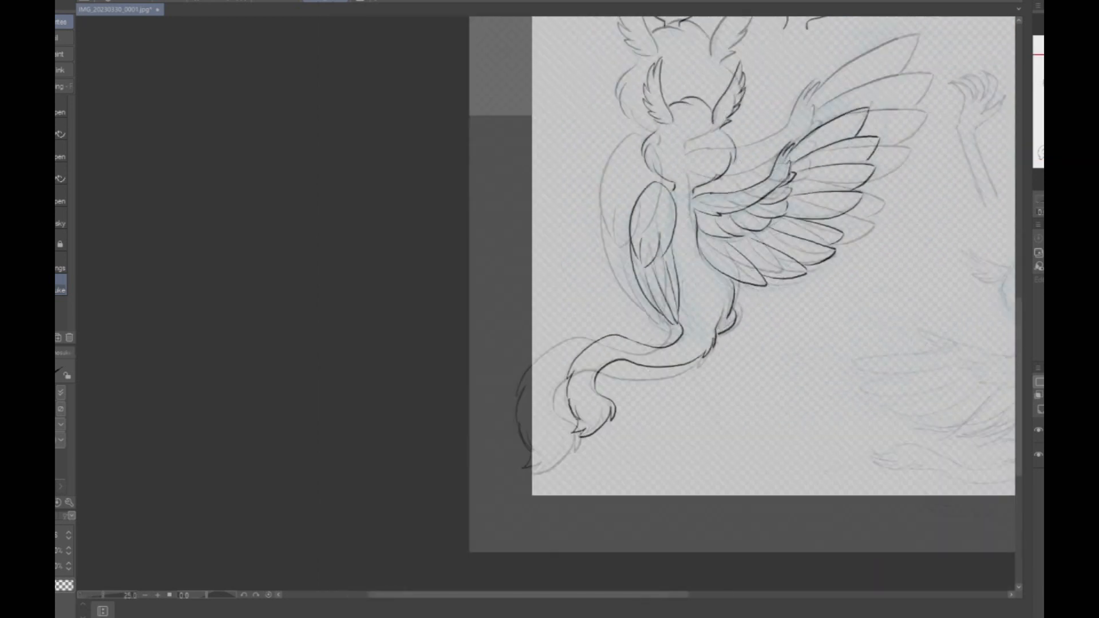
pyautogui.moveTo(596, 293)
pyautogui.mouseDown()
pyautogui.moveTo(582, 303)
pyautogui.moveTo(641, 338)
pyautogui.mouseUp()
pyautogui.scroll(-4, 702, 303)
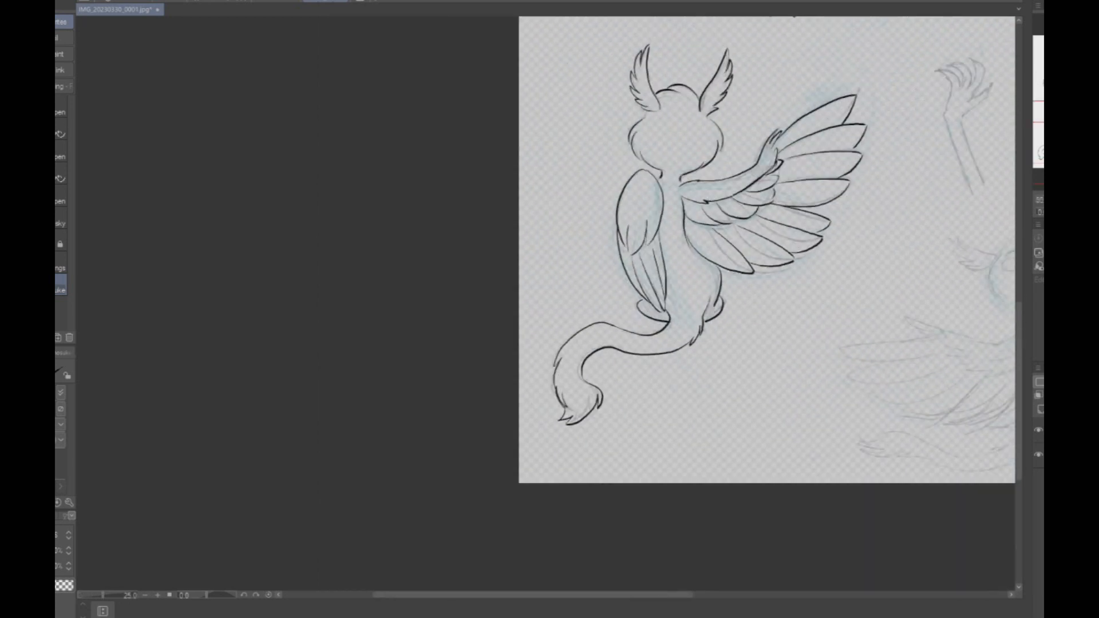
pyautogui.moveTo(768, 257); pyautogui.dragTo(699, 286)
pyautogui.scroll(4, 699, 285)
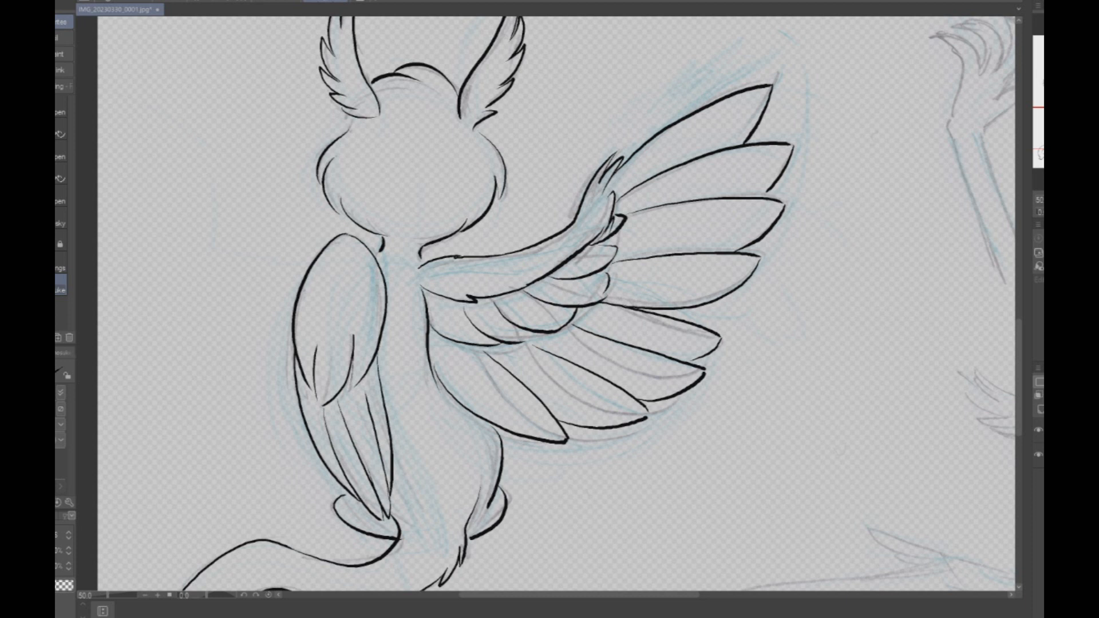
pyautogui.press('e')
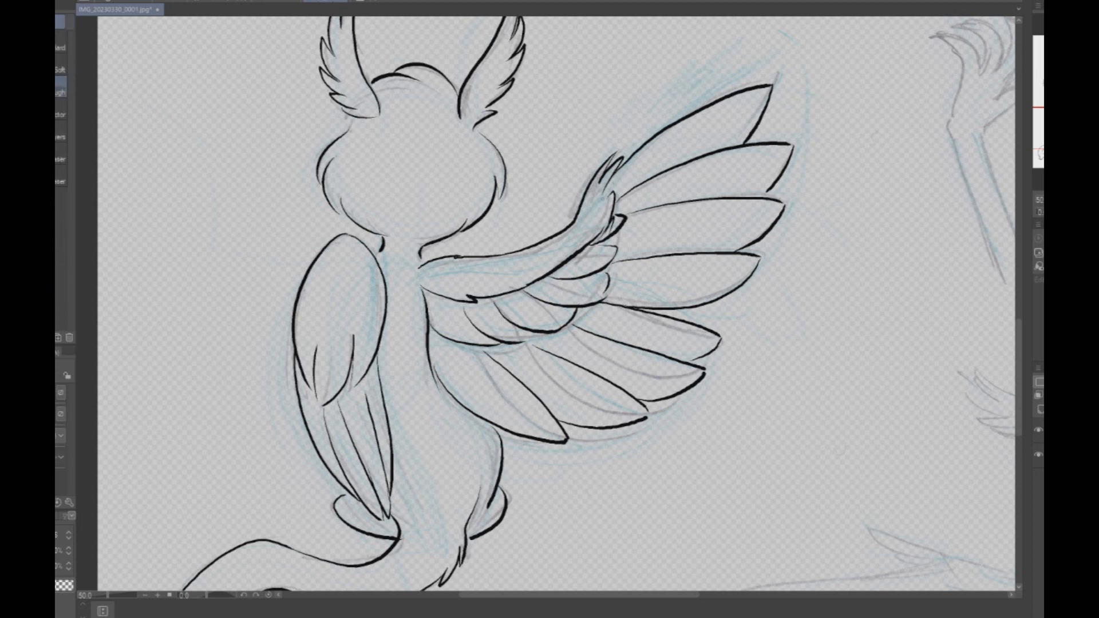
pyautogui.click(60, 113)
pyautogui.moveTo(597, 209)
pyautogui.mouseDown()
pyautogui.moveTo(609, 220)
pyautogui.moveTo(622, 211)
pyautogui.moveTo(563, 269)
pyautogui.moveTo(608, 241)
pyautogui.mouseUp()
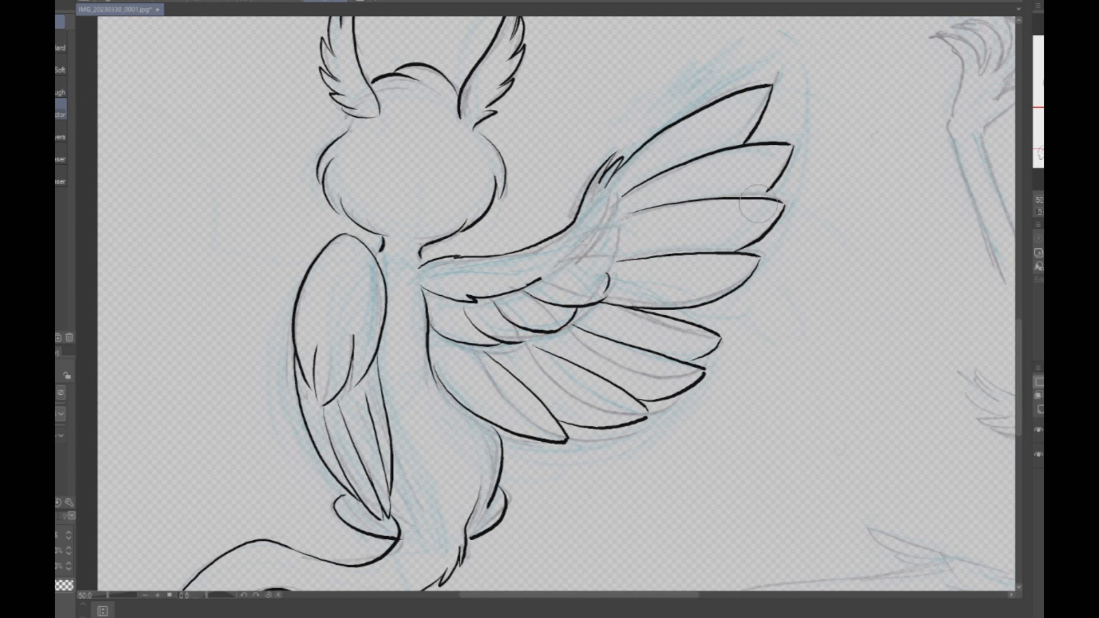
pyautogui.press('p')
pyautogui.moveTo(614, 179); pyautogui.dragTo(591, 218)
pyautogui.hotkey('ctrl', 'z')
pyautogui.moveTo(611, 180)
pyautogui.mouseDown()
pyautogui.moveTo(625, 221)
pyautogui.moveTo(594, 298)
pyautogui.mouseUp()
pyautogui.hotkey('ctrl', 'z')
pyautogui.moveTo(609, 185); pyautogui.dragTo(596, 302)
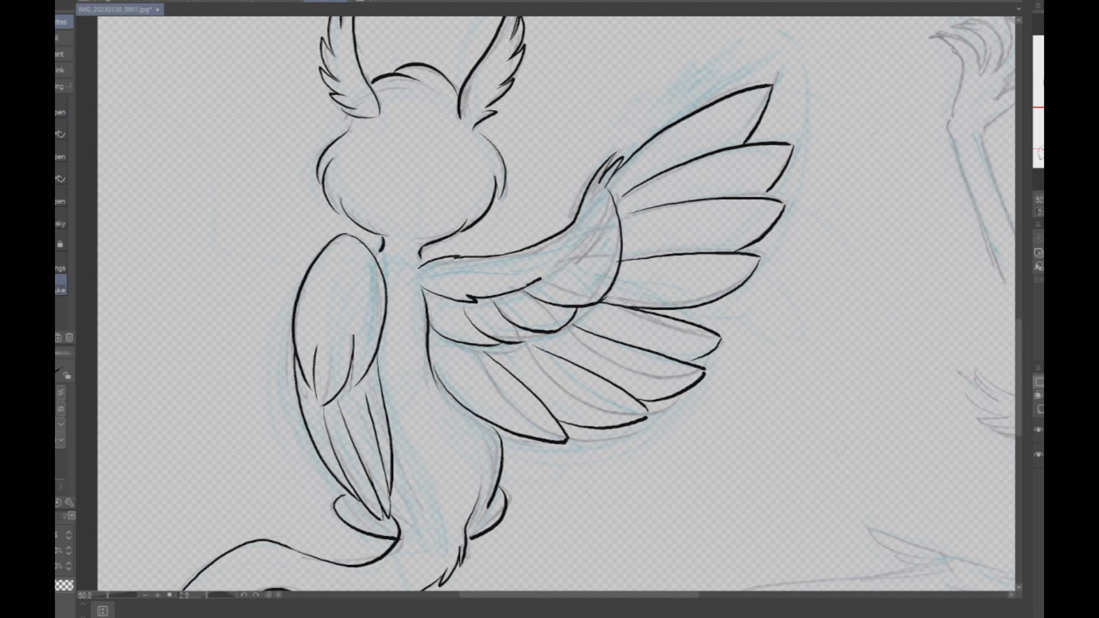
pyautogui.hotkey('ctrl', 'z')
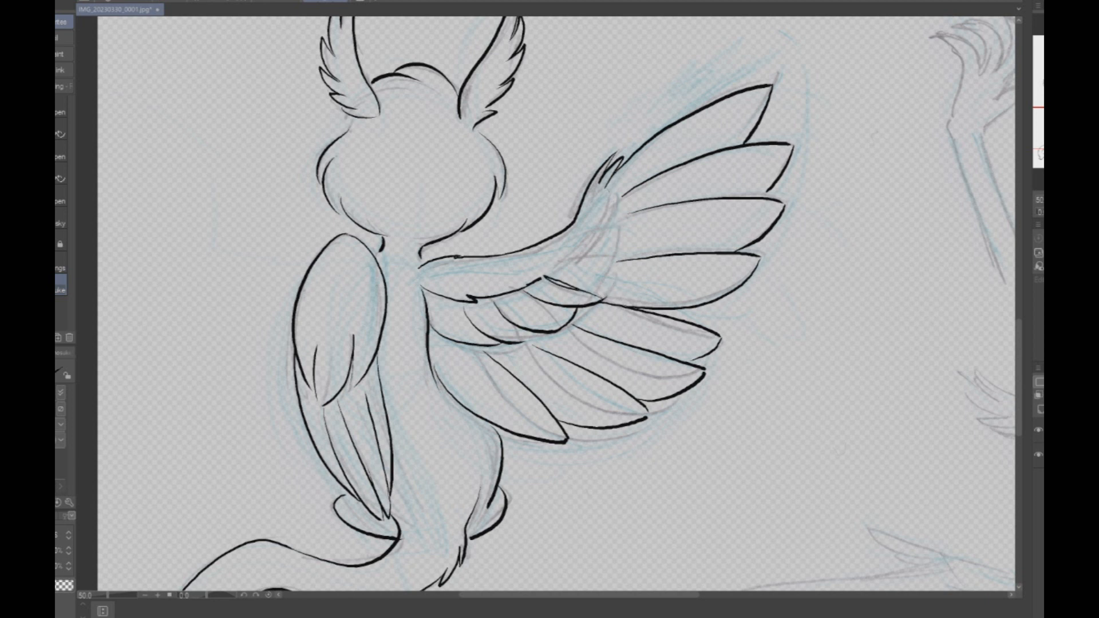
pyautogui.moveTo(541, 279); pyautogui.dragTo(604, 300)
pyautogui.moveTo(623, 188); pyautogui.dragTo(600, 297)
pyautogui.hotkey('ctrl', 'z')
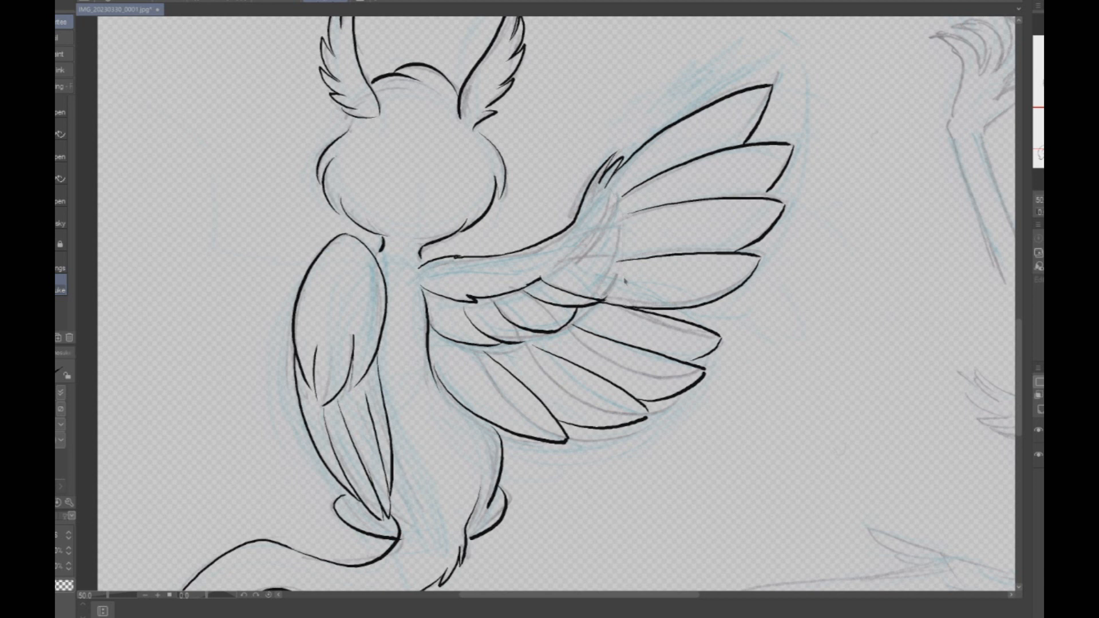
# - Erase the remaining covert feathers and lower arm line inside the spread wing
pyautogui.press('e')
pyautogui.moveTo(462, 342)
pyautogui.mouseDown()
pyautogui.moveTo(450, 330)
pyautogui.moveTo(548, 294)
pyautogui.moveTo(440, 280)
pyautogui.moveTo(589, 309)
pyautogui.moveTo(518, 342)
pyautogui.moveTo(452, 342)
pyautogui.moveTo(466, 348)
pyautogui.mouseUp()
pyautogui.press('p')
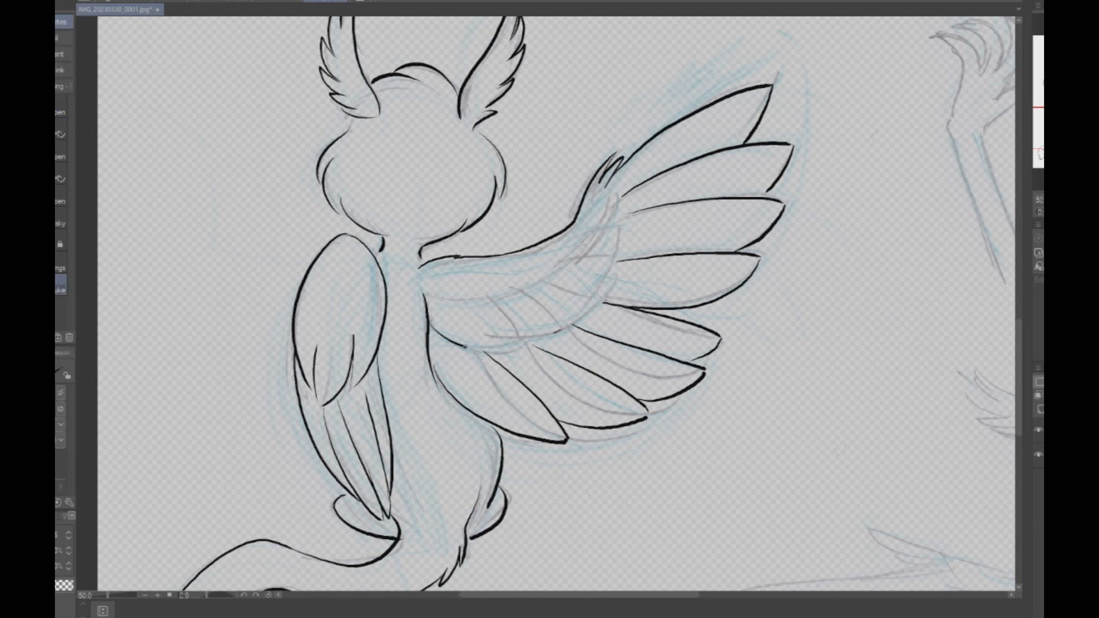
# - Ink one long curve from the spread wing's wrist to the back, separating the coverts from the flight feathers
pyautogui.hotkey('ctrl', 'z')
pyautogui.moveTo(433, 360); pyautogui.dragTo(596, 301)
pyautogui.moveTo(615, 205); pyautogui.dragTo(593, 301)
pyautogui.hotkey('ctrl', 'z')
pyautogui.hotkey('ctrl', 'z')
pyautogui.moveTo(605, 188)
pyautogui.mouseDown()
pyautogui.moveTo(615, 251)
pyautogui.moveTo(593, 287)
pyautogui.moveTo(506, 347)
pyautogui.moveTo(430, 355)
pyautogui.mouseUp()
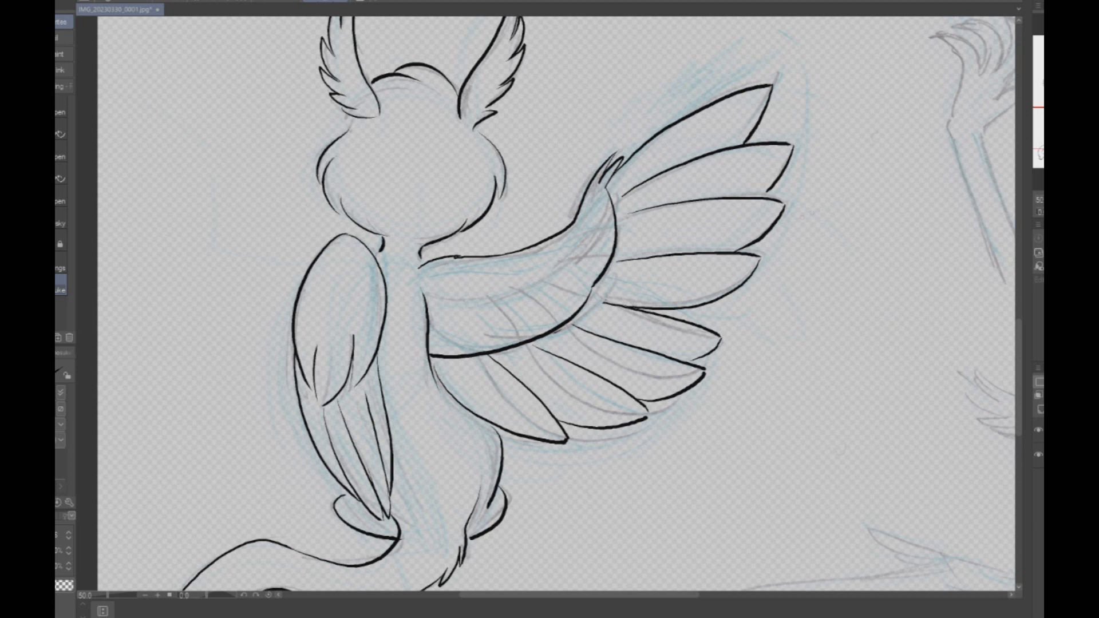
# - Ink short feather strokes inside the covert band of the spread wing
pyautogui.moveTo(593, 296); pyautogui.dragTo(627, 307)
pyautogui.moveTo(547, 277); pyautogui.dragTo(507, 298)
pyautogui.moveTo(520, 289); pyautogui.dragTo(471, 307)
pyautogui.moveTo(463, 319); pyautogui.dragTo(488, 354)
pyautogui.moveTo(496, 309); pyautogui.dragTo(527, 334)
pyautogui.moveTo(530, 295); pyautogui.dragTo(572, 309)
pyautogui.moveTo(553, 269)
pyautogui.mouseDown()
pyautogui.moveTo(596, 283)
pyautogui.moveTo(610, 209)
pyautogui.mouseUp()
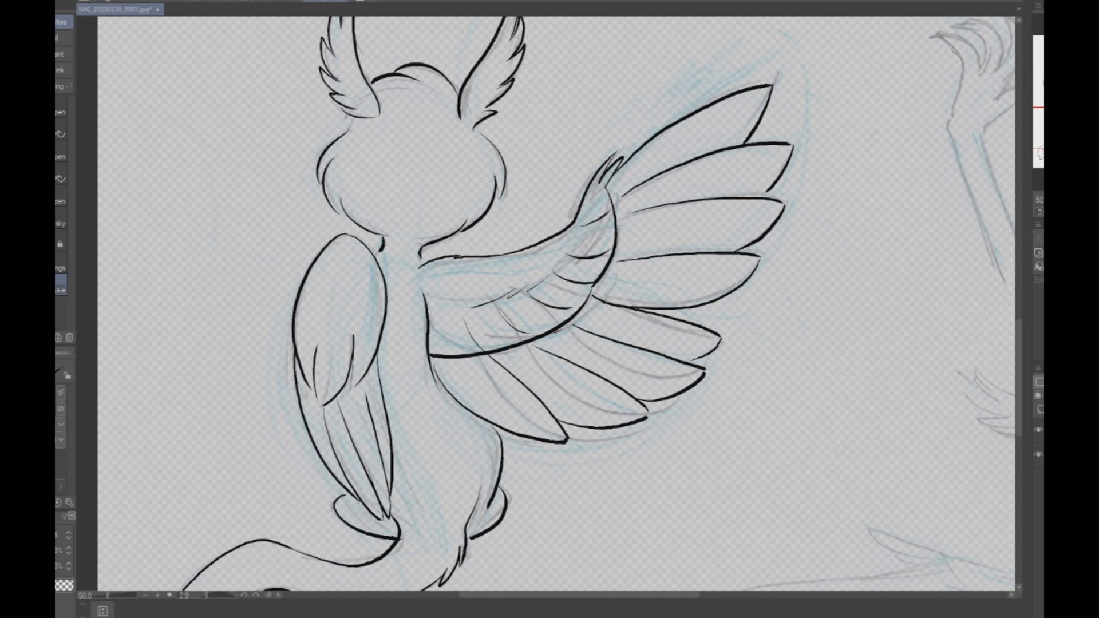
# - Handwrite the numbers 1 to 4 beside the tips of the spread wing's upper four flight feathers
pyautogui.scroll(-6, 784, 329)
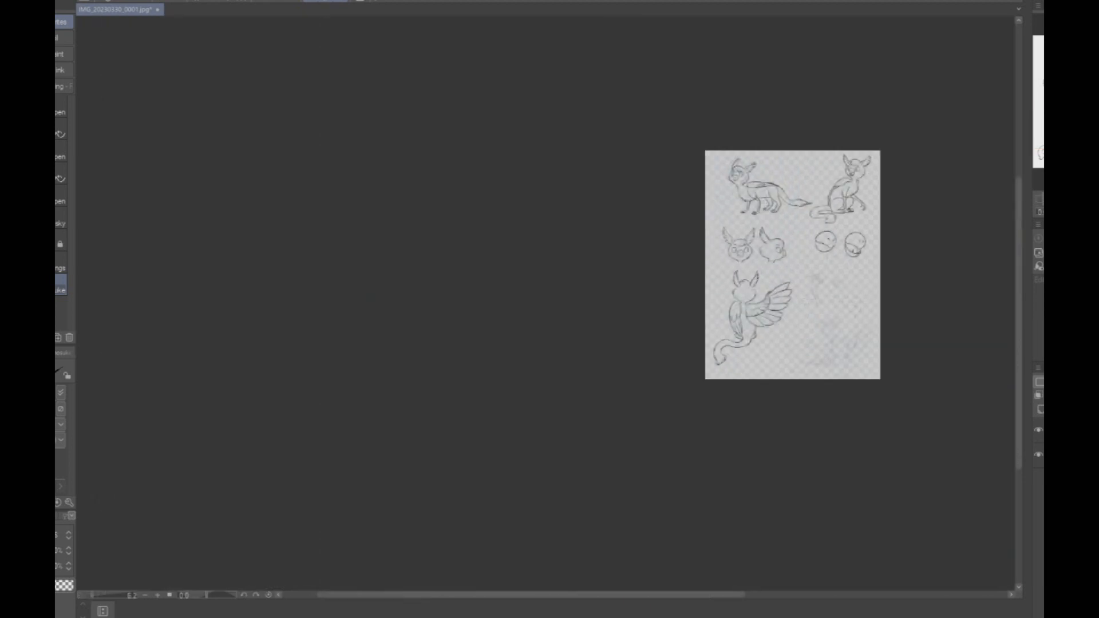
pyautogui.scroll(5, 850, 310)
pyautogui.scroll(1, 566, 288)
pyautogui.moveTo(630, 86); pyautogui.dragTo(631, 104)
pyautogui.moveTo(645, 158); pyautogui.dragTo(664, 177)
pyautogui.moveTo(631, 213); pyautogui.dragTo(633, 230)
pyautogui.moveTo(608, 262); pyautogui.dragTo(620, 277)
pyautogui.moveTo(616, 270); pyautogui.dragTo(610, 294)
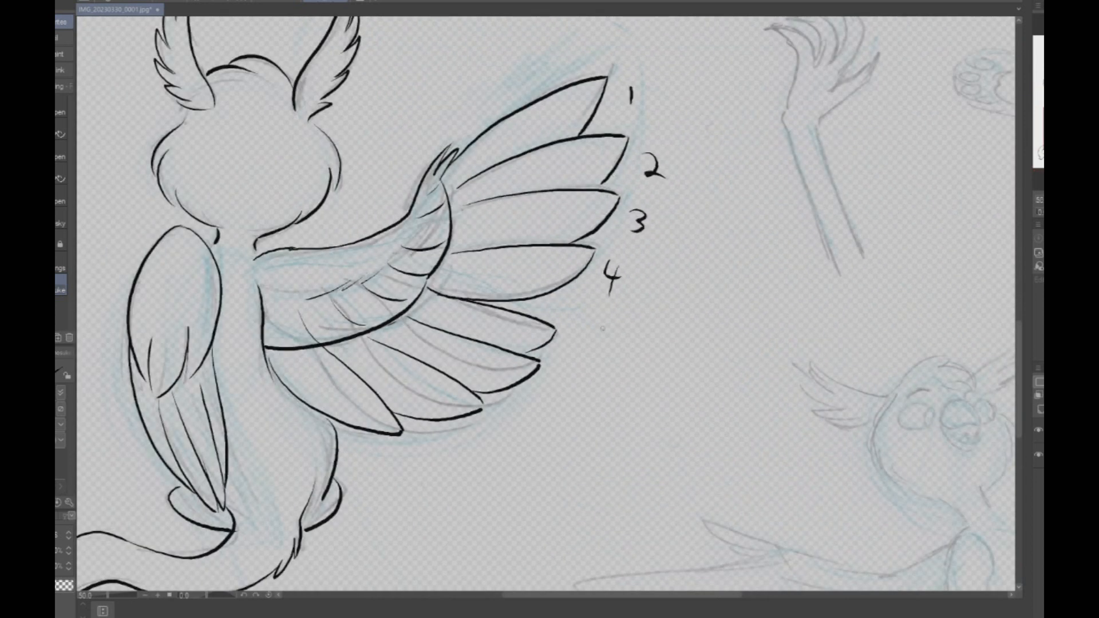
# - Erase and redraw the fifth flight feather with a longer tip, and number the remaining feathers 5 to 8
pyautogui.press('e')
pyautogui.moveTo(426, 289)
pyautogui.mouseDown()
pyautogui.moveTo(532, 312)
pyautogui.moveTo(536, 335)
pyautogui.mouseUp()
pyautogui.press('p')
pyautogui.moveTo(428, 278)
pyautogui.mouseDown()
pyautogui.moveTo(411, 302)
pyautogui.moveTo(565, 309)
pyautogui.moveTo(520, 353)
pyautogui.mouseUp()
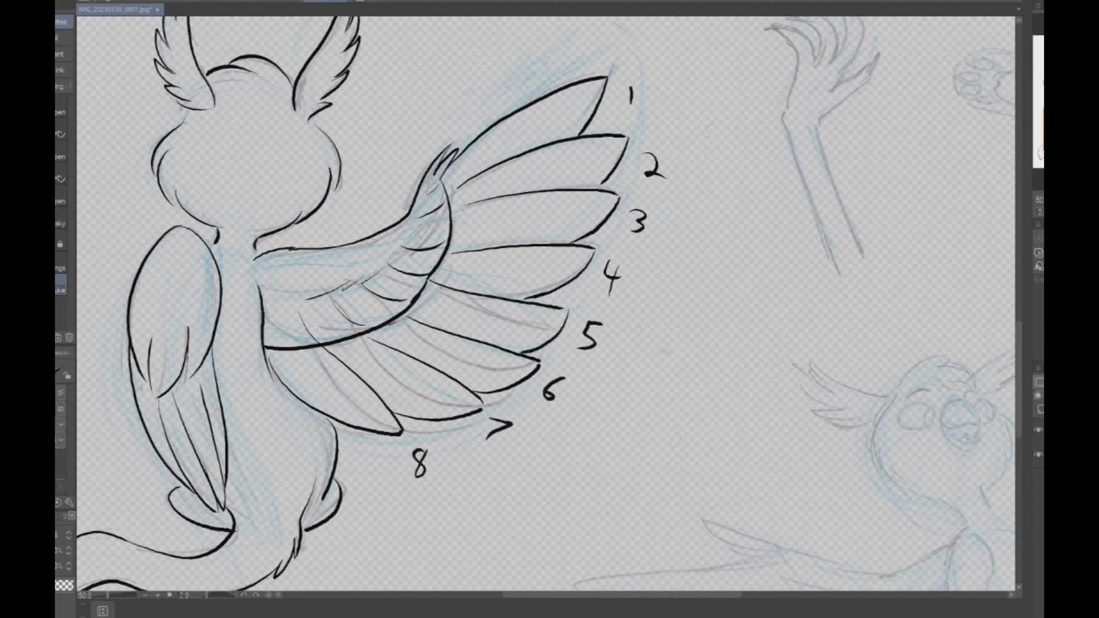
pyautogui.scroll(-4, 697, 363)
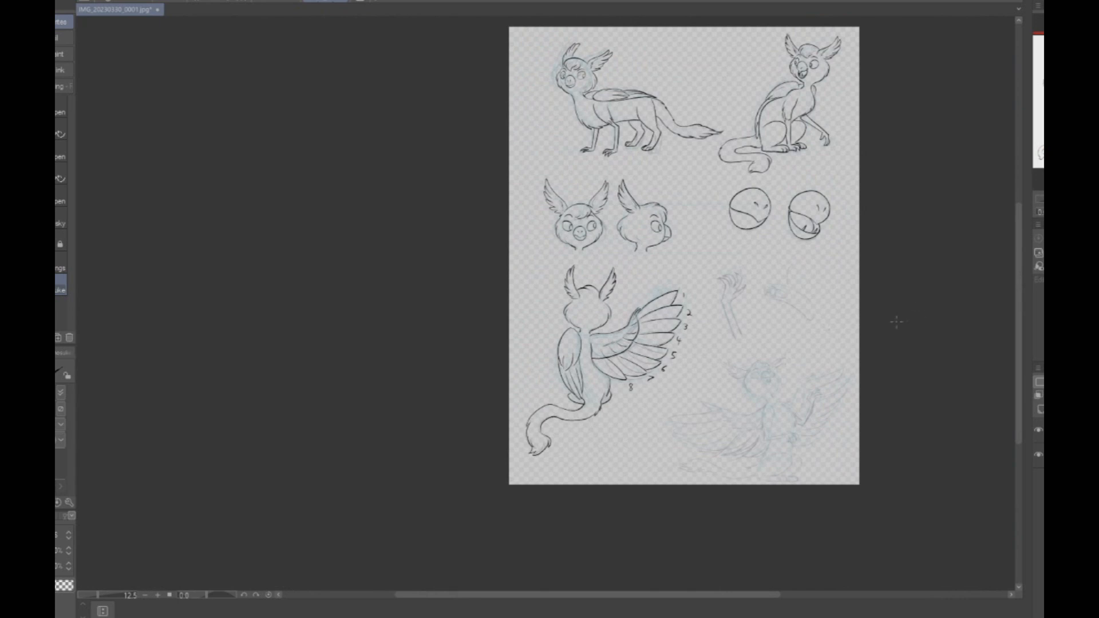
# - Ink the curled fingers, thumb and palm of the separate hand study
pyautogui.scroll(4, 885, 336)
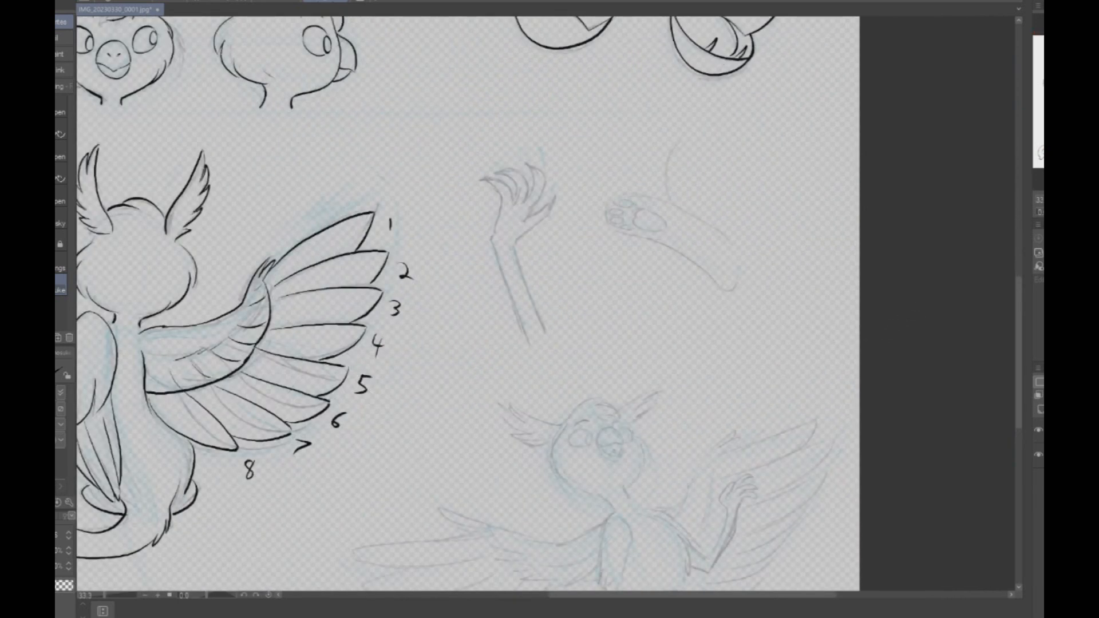
pyautogui.scroll(3, 377, 340)
pyautogui.moveTo(618, 96)
pyautogui.mouseDown()
pyautogui.moveTo(525, 216)
pyautogui.moveTo(536, 164)
pyautogui.moveTo(506, 124)
pyautogui.moveTo(546, 138)
pyautogui.moveTo(560, 172)
pyautogui.moveTo(558, 131)
pyautogui.moveTo(534, 113)
pyautogui.mouseUp()
pyautogui.moveTo(533, 110)
pyautogui.mouseDown()
pyautogui.moveTo(558, 105)
pyautogui.moveTo(590, 133)
pyautogui.moveTo(589, 161)
pyautogui.moveTo(591, 101)
pyautogui.moveTo(622, 137)
pyautogui.moveTo(599, 189)
pyautogui.moveTo(632, 174)
pyautogui.moveTo(567, 249)
pyautogui.mouseUp()
pyautogui.hotkey('ctrl', 'z')
pyautogui.hotkey('ctrl', 'z')
pyautogui.moveTo(597, 195)
pyautogui.mouseDown()
pyautogui.moveTo(631, 171)
pyautogui.moveTo(630, 202)
pyautogui.moveTo(564, 258)
pyautogui.mouseUp()
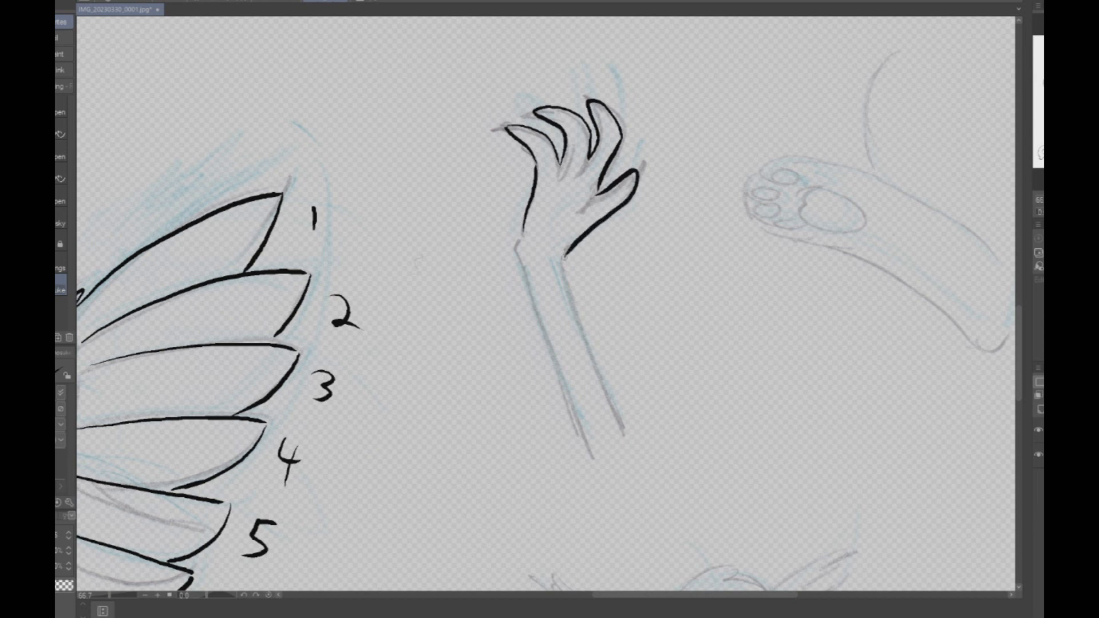
# - Add pointed claws to the hand study's fingertips and ink both edges of its forearm
pyautogui.moveTo(635, 152); pyautogui.dragTo(634, 172)
pyautogui.moveTo(579, 93)
pyautogui.mouseDown()
pyautogui.moveTo(589, 110)
pyautogui.moveTo(520, 110)
pyautogui.mouseUp()
pyautogui.moveTo(513, 130); pyautogui.dragTo(492, 127)
pyautogui.scroll(-3, 579, 224)
pyautogui.scroll(4, 529, 213)
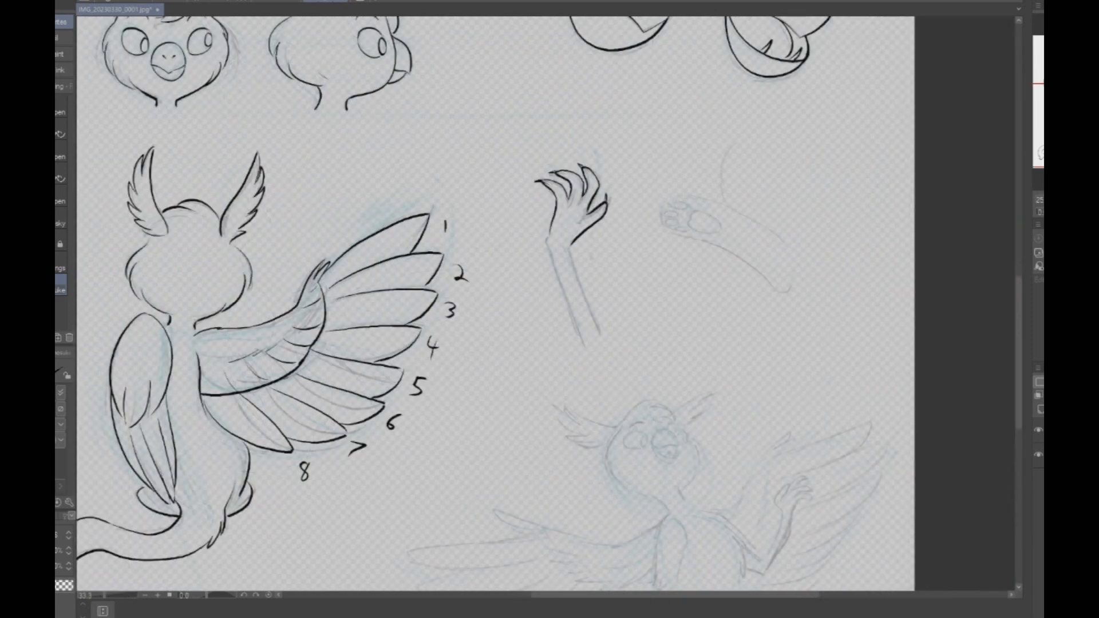
pyautogui.moveTo(529, 213)
pyautogui.mouseDown()
pyautogui.moveTo(520, 240)
pyautogui.moveTo(623, 554)
pyautogui.mouseUp()
pyautogui.moveTo(593, 247)
pyautogui.mouseDown()
pyautogui.moveTo(587, 262)
pyautogui.moveTo(637, 438)
pyautogui.moveTo(677, 536)
pyautogui.mouseUp()
# - Try to ink the hind paw study's outline, toes and pads, plus the curved line above it
pyautogui.scroll(-5, 671, 406)
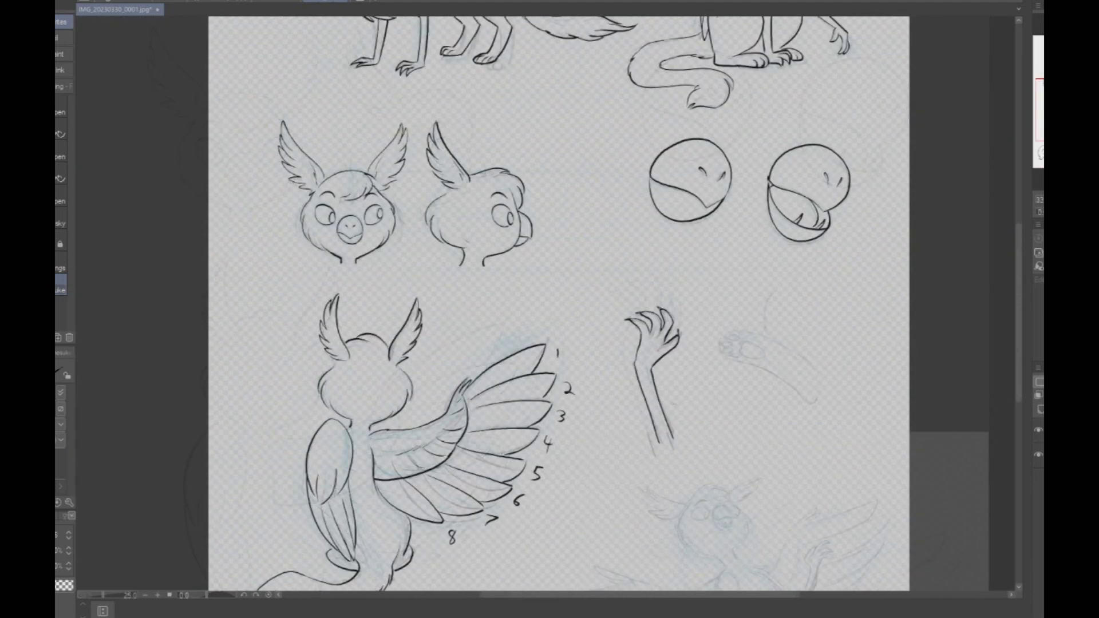
pyautogui.scroll(3, 714, 385)
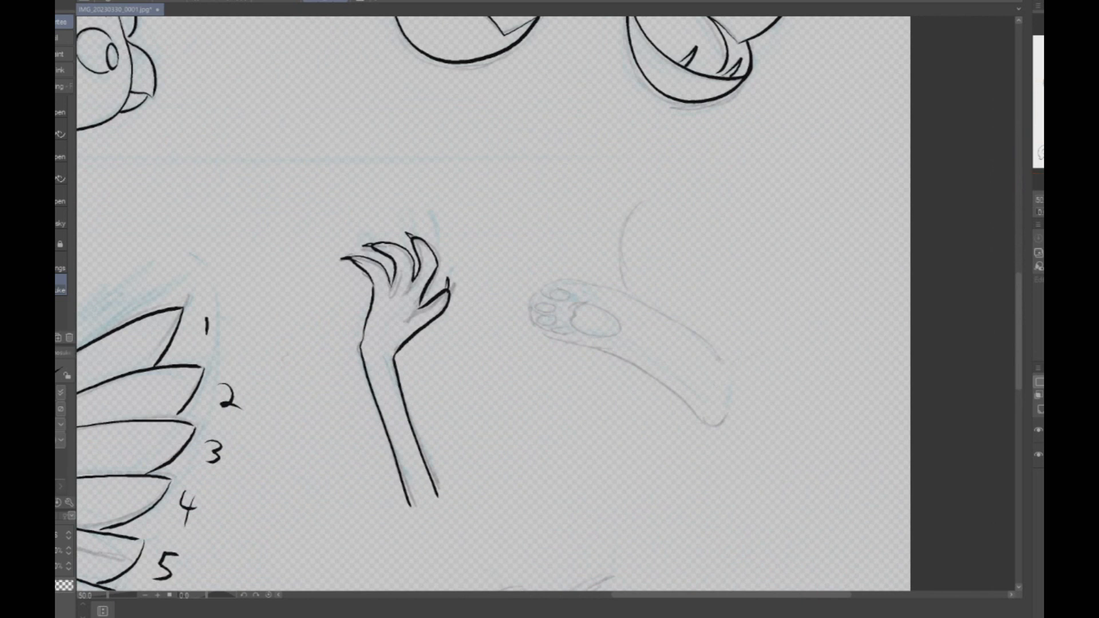
pyautogui.scroll(1, 719, 348)
pyautogui.moveTo(694, 328)
pyautogui.mouseDown()
pyautogui.moveTo(659, 309)
pyautogui.moveTo(541, 263)
pyautogui.moveTo(483, 284)
pyautogui.mouseUp()
pyautogui.hotkey('ctrl', 'z')
pyautogui.moveTo(658, 303)
pyautogui.mouseDown()
pyautogui.moveTo(519, 253)
pyautogui.moveTo(491, 265)
pyautogui.moveTo(523, 288)
pyautogui.moveTo(470, 285)
pyautogui.moveTo(485, 299)
pyautogui.moveTo(515, 298)
pyautogui.moveTo(494, 320)
pyautogui.moveTo(513, 319)
pyautogui.moveTo(522, 340)
pyautogui.moveTo(510, 336)
pyautogui.moveTo(710, 427)
pyautogui.moveTo(722, 396)
pyautogui.mouseUp()
pyautogui.hotkey('ctrl', 'z')
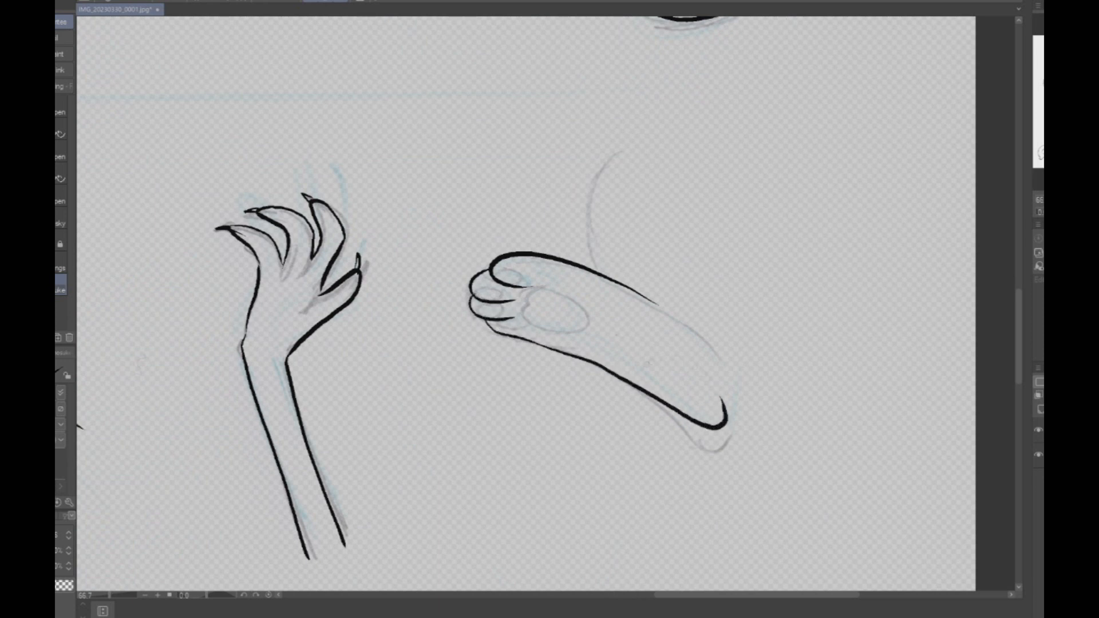
pyautogui.moveTo(494, 279)
pyautogui.mouseDown()
pyautogui.moveTo(523, 278)
pyautogui.moveTo(501, 297)
pyautogui.moveTo(523, 332)
pyautogui.mouseUp()
pyautogui.moveTo(547, 292)
pyautogui.mouseDown()
pyautogui.moveTo(529, 326)
pyautogui.moveTo(586, 326)
pyautogui.moveTo(589, 307)
pyautogui.moveTo(540, 288)
pyautogui.mouseUp()
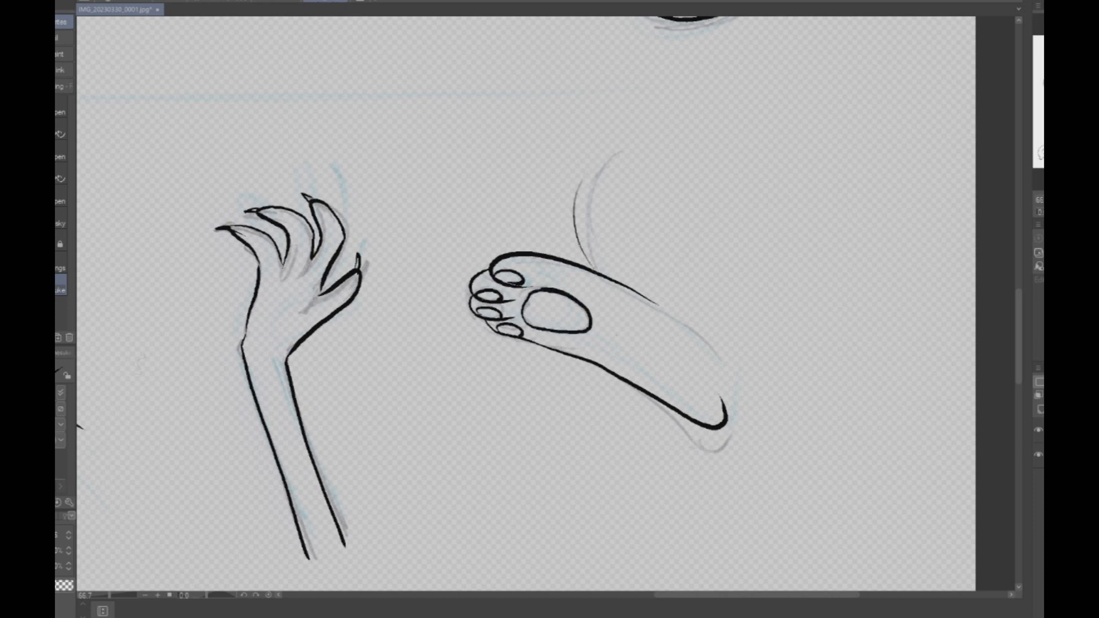
pyautogui.scroll(-3, 824, 146)
pyautogui.scroll(3, 815, 187)
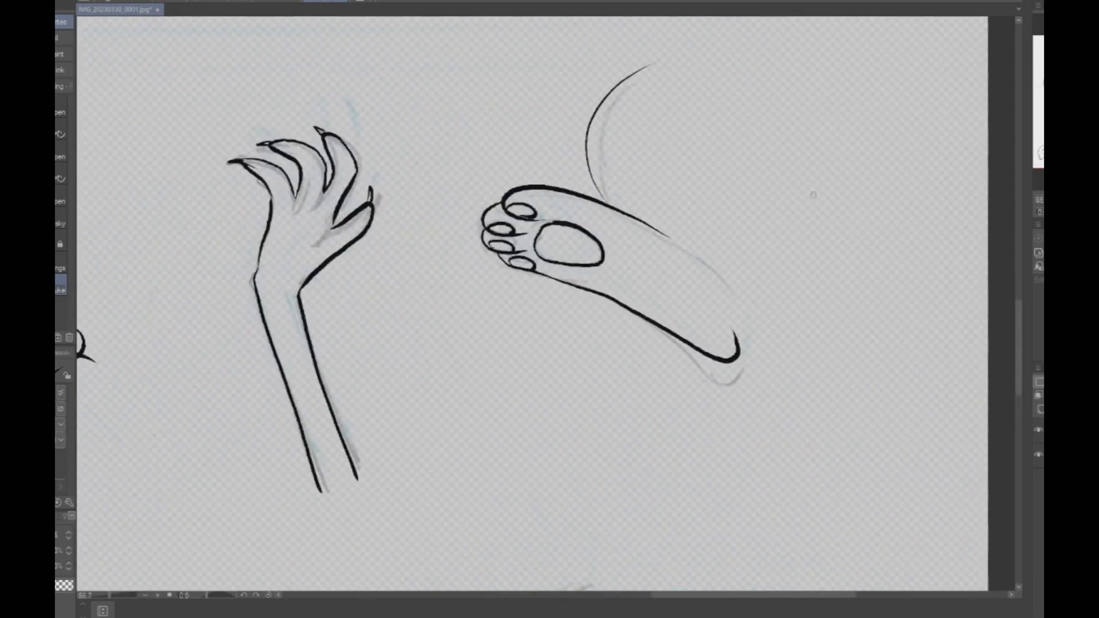
# - Erase all the inked lines of the hind paw study
pyautogui.press('e')
pyautogui.moveTo(742, 327)
pyautogui.mouseDown()
pyautogui.moveTo(728, 339)
pyautogui.moveTo(527, 216)
pyautogui.moveTo(578, 227)
pyautogui.moveTo(610, 280)
pyautogui.mouseUp()
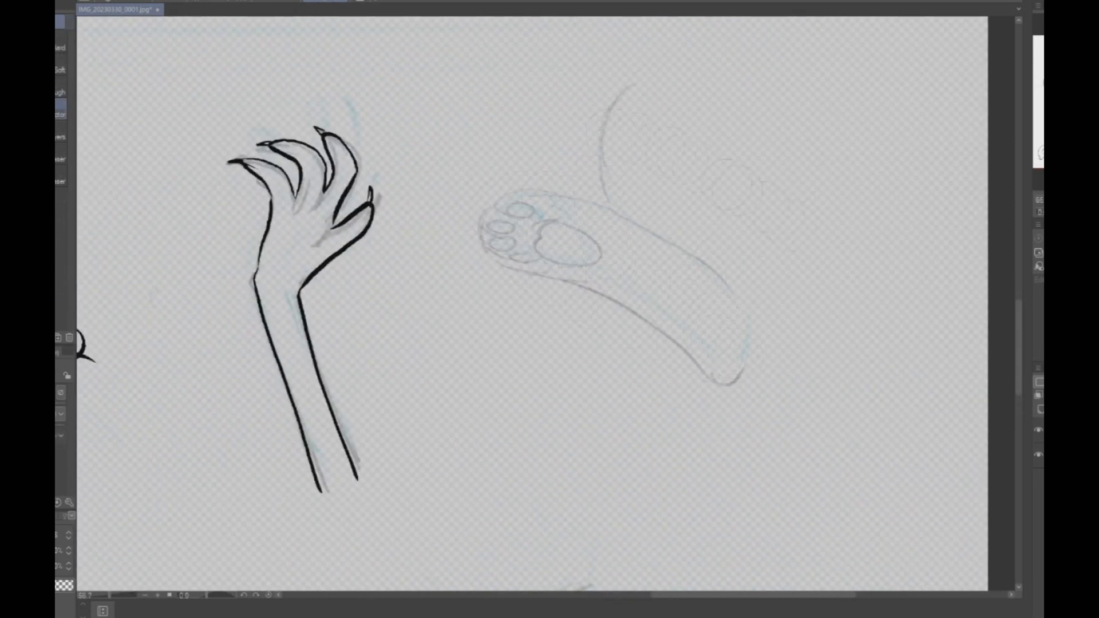
# - Mirror the canvas view and ink the hind paw study's outline, toes and pads again
pyautogui.press('p')
pyautogui.click(1087, 213)
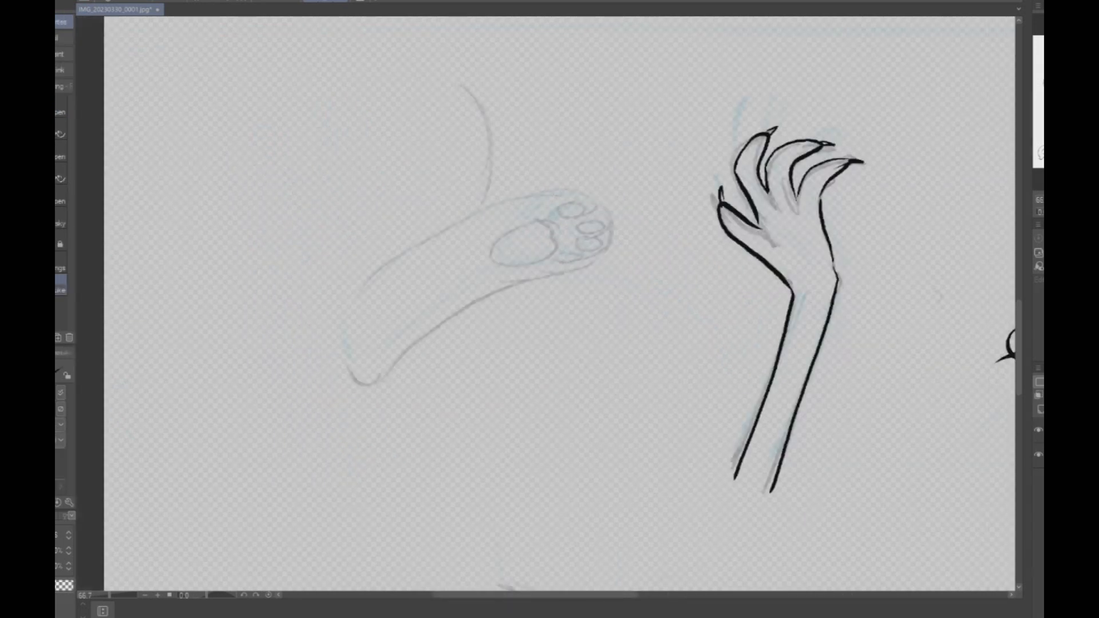
pyautogui.moveTo(380, 292)
pyautogui.mouseDown()
pyautogui.moveTo(409, 260)
pyautogui.moveTo(530, 190)
pyautogui.moveTo(568, 185)
pyautogui.moveTo(578, 199)
pyautogui.moveTo(556, 208)
pyautogui.moveTo(574, 200)
pyautogui.moveTo(575, 211)
pyautogui.moveTo(552, 211)
pyautogui.moveTo(574, 200)
pyautogui.moveTo(588, 206)
pyautogui.moveTo(564, 217)
pyautogui.moveTo(603, 221)
pyautogui.moveTo(598, 253)
pyautogui.moveTo(562, 271)
pyautogui.mouseUp()
pyautogui.hotkey('ctrl', 'z')
pyautogui.hotkey('ctrl', 'z')
pyautogui.moveTo(535, 222)
pyautogui.mouseDown()
pyautogui.moveTo(567, 232)
pyautogui.moveTo(567, 258)
pyautogui.moveTo(540, 267)
pyautogui.moveTo(493, 250)
pyautogui.moveTo(549, 223)
pyautogui.mouseUp()
pyautogui.moveTo(362, 283)
pyautogui.mouseDown()
pyautogui.moveTo(454, 223)
pyautogui.moveTo(553, 192)
pyautogui.moveTo(590, 192)
pyautogui.moveTo(611, 215)
pyautogui.moveTo(605, 254)
pyautogui.moveTo(579, 276)
pyautogui.moveTo(522, 282)
pyautogui.moveTo(430, 330)
pyautogui.moveTo(336, 353)
pyautogui.mouseUp()
pyautogui.scroll(-2, 744, 143)
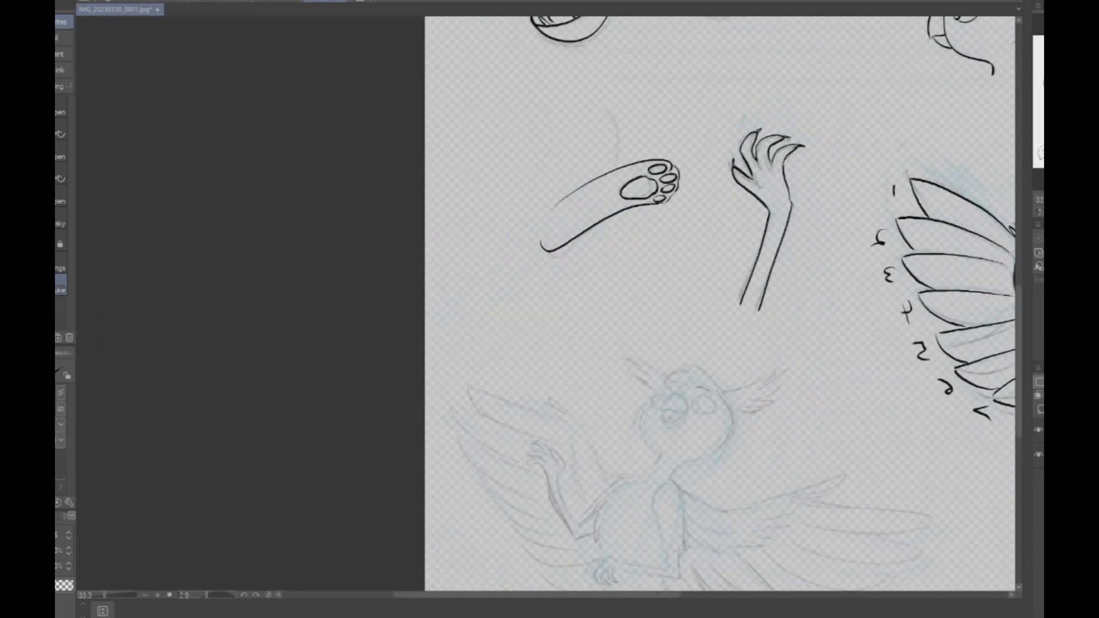
# - Ink the curved line above the hind paw and return the canvas view to its unmirrored orientation
pyautogui.scroll(1, 620, 112)
pyautogui.moveTo(593, 116)
pyautogui.mouseDown()
pyautogui.moveTo(628, 153)
pyautogui.moveTo(619, 202)
pyautogui.mouseUp()
pyautogui.scroll(-4, 712, 151)
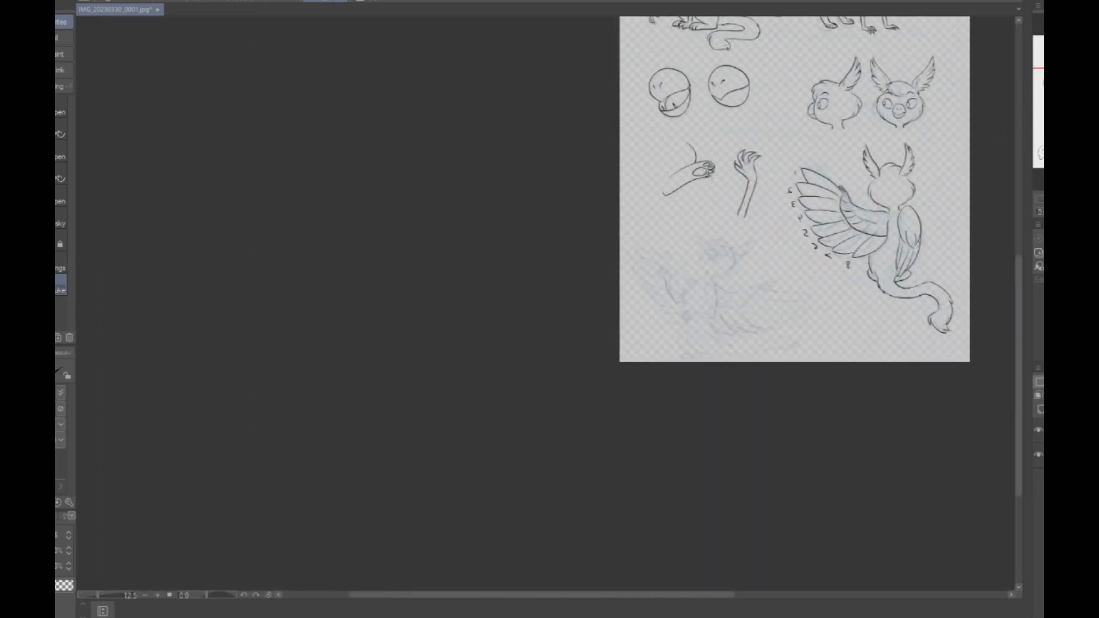
pyautogui.press('h')
pyautogui.moveTo(753, 39); pyautogui.dragTo(1022, 87)
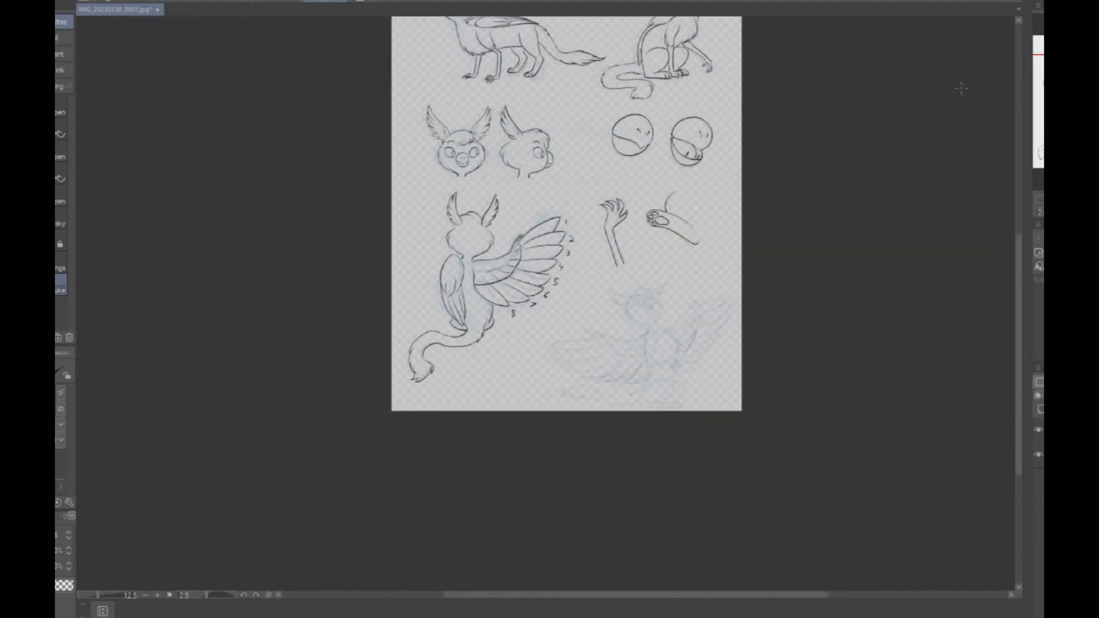
# - Review the inked sitting pose, beak studies, hand and hind paw across the page
pyautogui.scroll(4, 592, 333)
pyautogui.moveTo(686, 40); pyautogui.dragTo(537, 575)
pyautogui.moveTo(601, 114); pyautogui.dragTo(574, 518)
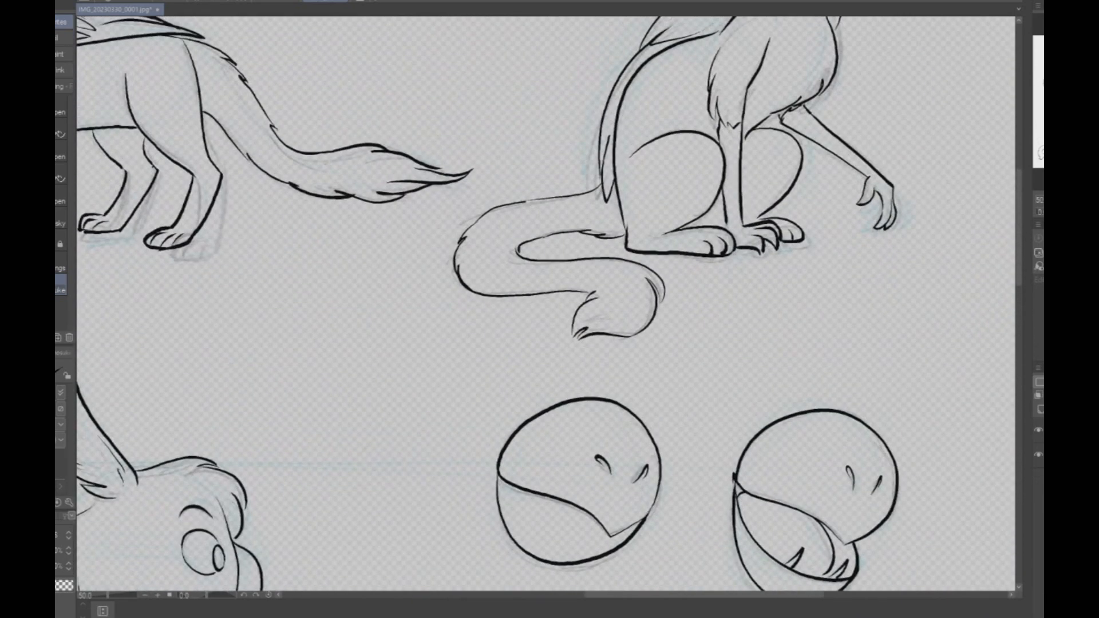
pyautogui.moveTo(549, 332); pyautogui.dragTo(566, 289)
pyautogui.moveTo(492, 515)
pyautogui.mouseDown()
pyautogui.moveTo(590, 281)
pyautogui.moveTo(622, 76)
pyautogui.mouseUp()
pyautogui.moveTo(550, 343)
pyautogui.mouseDown()
pyautogui.moveTo(676, 160)
pyautogui.moveTo(406, 269)
pyautogui.moveTo(441, 239)
pyautogui.moveTo(440, 326)
pyautogui.moveTo(483, 271)
pyautogui.moveTo(474, 353)
pyautogui.mouseUp()
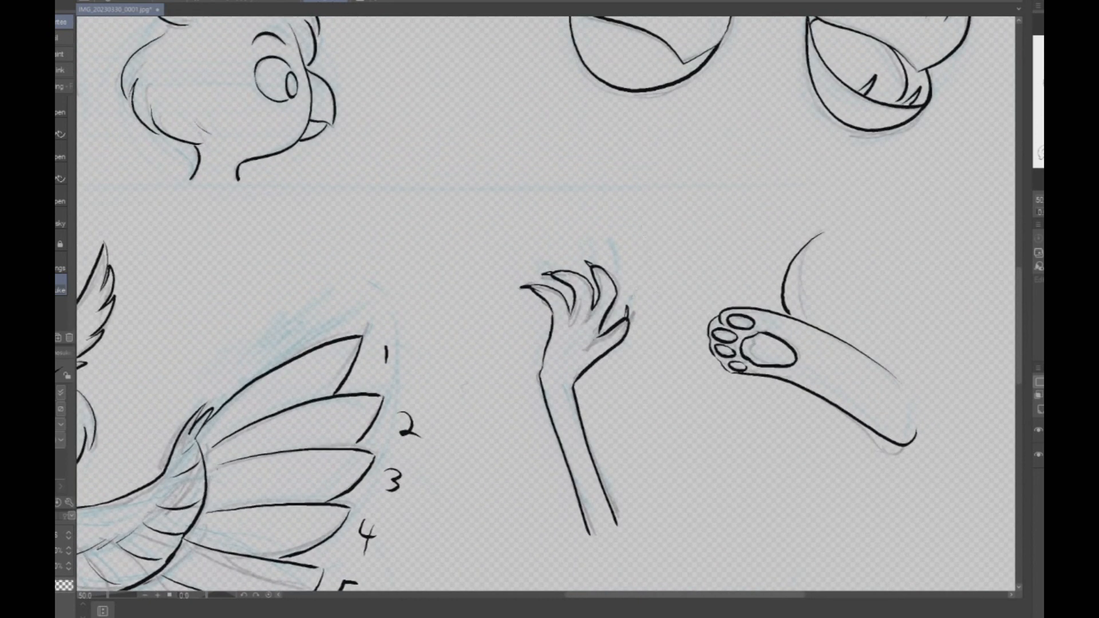
pyautogui.moveTo(549, 343); pyautogui.dragTo(481, 274)
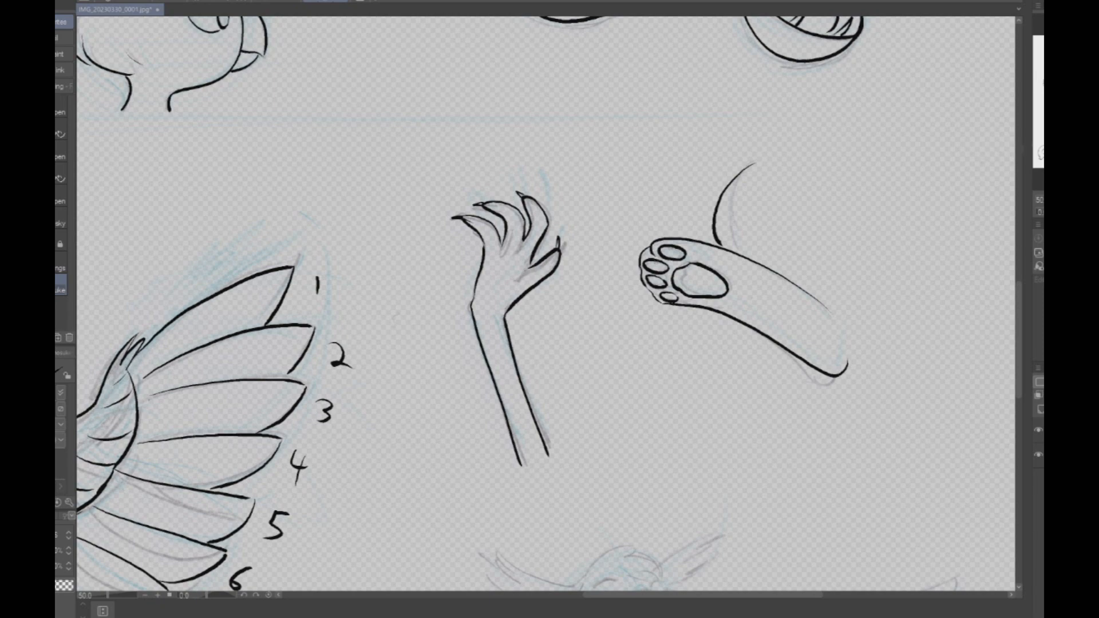
pyautogui.moveTo(550, 573); pyautogui.dragTo(489, 27)
pyautogui.moveTo(561, 29); pyautogui.dragTo(641, 151)
# - Ink the feathered cheeks and neck contour on both sides of the open-winged pose's head
pyautogui.scroll(3, 673, 163)
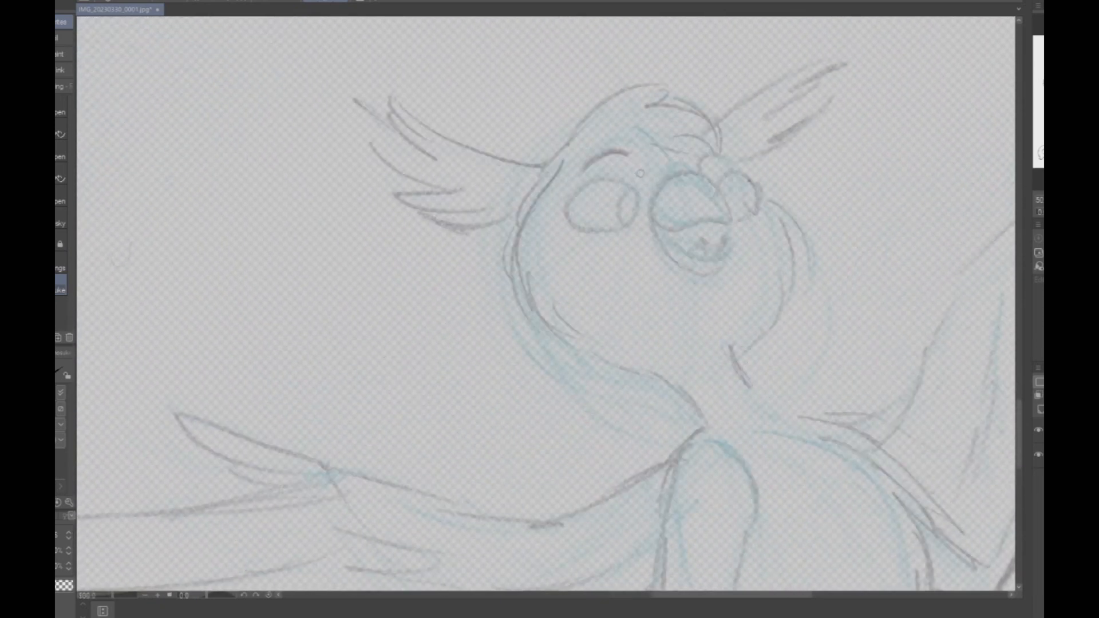
pyautogui.scroll(-3, 782, 280)
pyautogui.moveTo(549, 503)
pyautogui.mouseDown()
pyautogui.moveTo(550, 105)
pyautogui.moveTo(461, 150)
pyautogui.moveTo(450, 230)
pyautogui.moveTo(494, 343)
pyautogui.moveTo(549, 188)
pyautogui.moveTo(438, 434)
pyautogui.moveTo(539, 185)
pyautogui.moveTo(450, 231)
pyautogui.moveTo(472, 512)
pyautogui.mouseUp()
pyautogui.scroll(2, 525, 309)
pyautogui.moveTo(485, 216)
pyautogui.mouseDown()
pyautogui.moveTo(458, 326)
pyautogui.moveTo(476, 347)
pyautogui.mouseUp()
pyautogui.moveTo(466, 312)
pyautogui.mouseDown()
pyautogui.moveTo(470, 334)
pyautogui.moveTo(536, 381)
pyautogui.moveTo(599, 400)
pyautogui.moveTo(636, 436)
pyautogui.mouseUp()
pyautogui.moveTo(681, 390); pyautogui.dragTo(677, 404)
pyautogui.moveTo(703, 229)
pyautogui.mouseDown()
pyautogui.moveTo(742, 297)
pyautogui.moveTo(675, 403)
pyautogui.mouseUp()
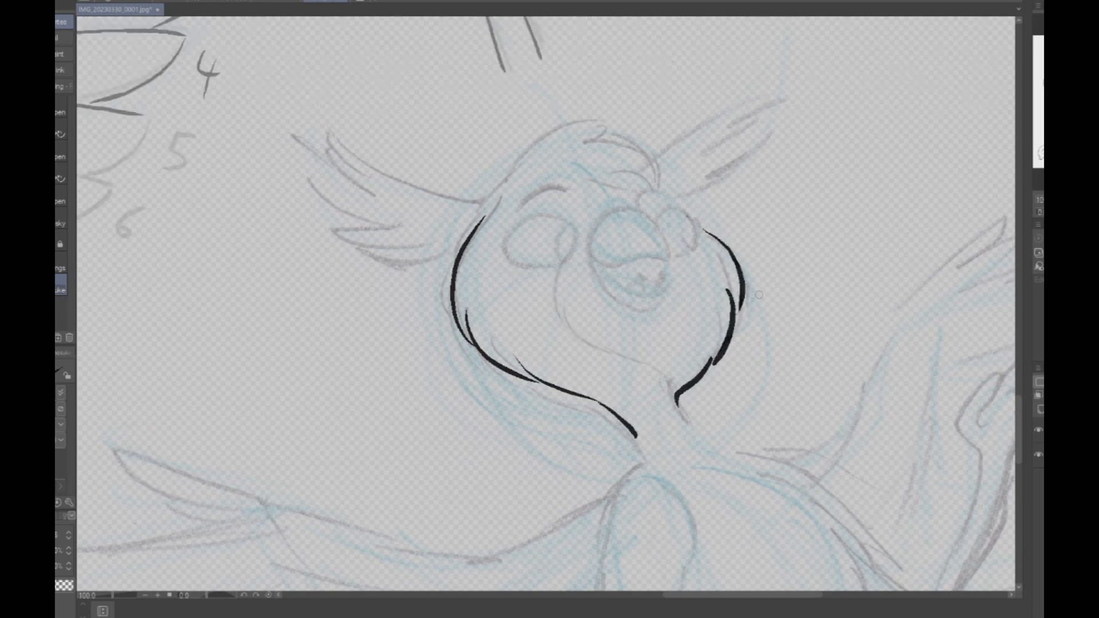
pyautogui.scroll(-3, 759, 294)
pyautogui.press('m')
pyautogui.moveTo(518, 152); pyautogui.dragTo(787, 359)
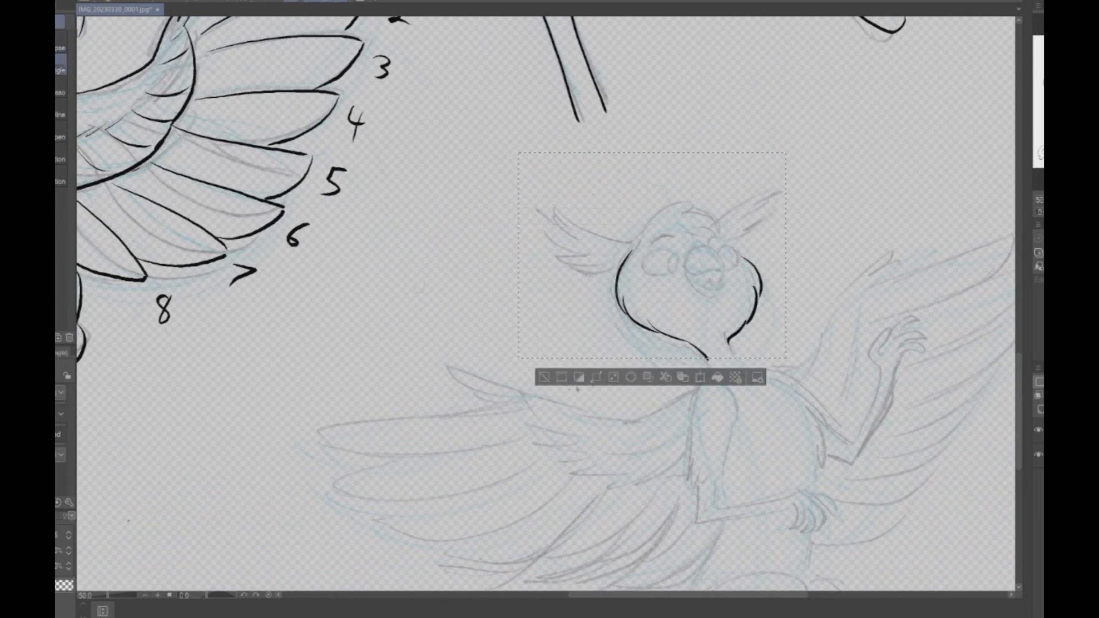
pyautogui.click(545, 377)
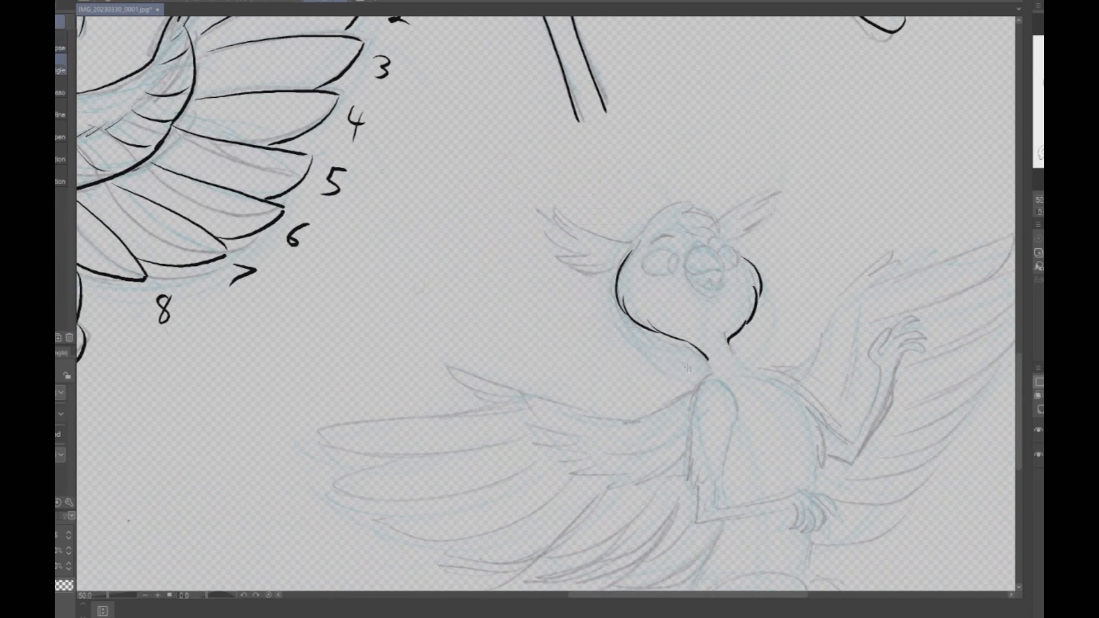
# - Ink the open-winged pose's round beak with its open lower bill, inner mouth line and two small teeth
pyautogui.scroll(5, 650, 246)
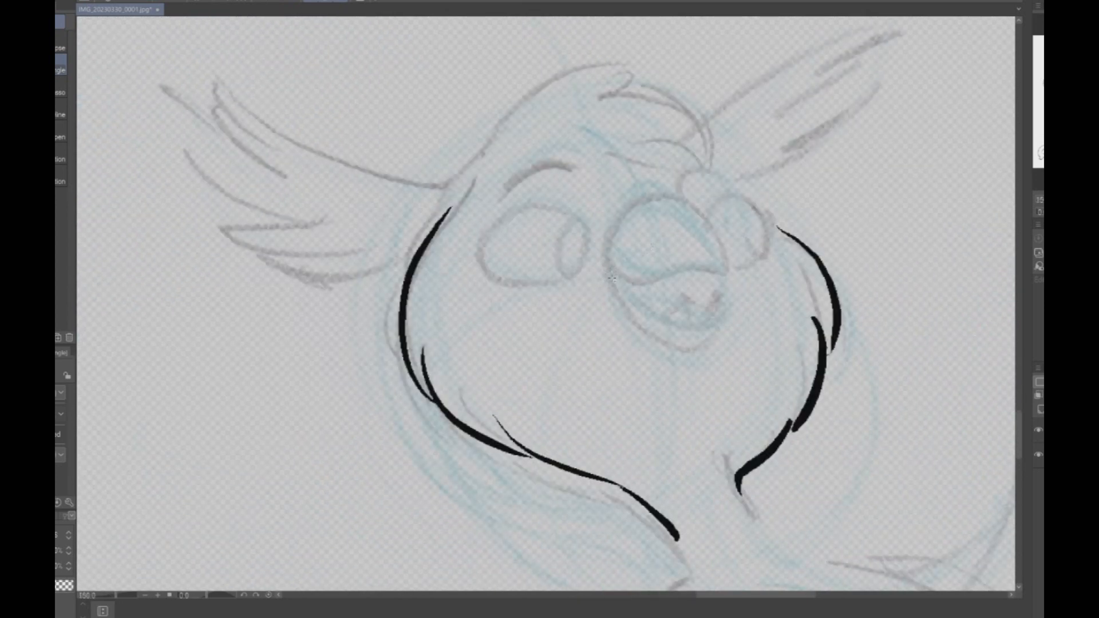
pyautogui.press('p')
pyautogui.moveTo(607, 260)
pyautogui.mouseDown()
pyautogui.moveTo(630, 280)
pyautogui.moveTo(713, 278)
pyautogui.moveTo(726, 266)
pyautogui.moveTo(708, 213)
pyautogui.moveTo(665, 189)
pyautogui.moveTo(631, 206)
pyautogui.moveTo(609, 236)
pyautogui.moveTo(618, 296)
pyautogui.moveTo(651, 330)
pyautogui.moveTo(699, 341)
pyautogui.moveTo(720, 319)
pyautogui.mouseUp()
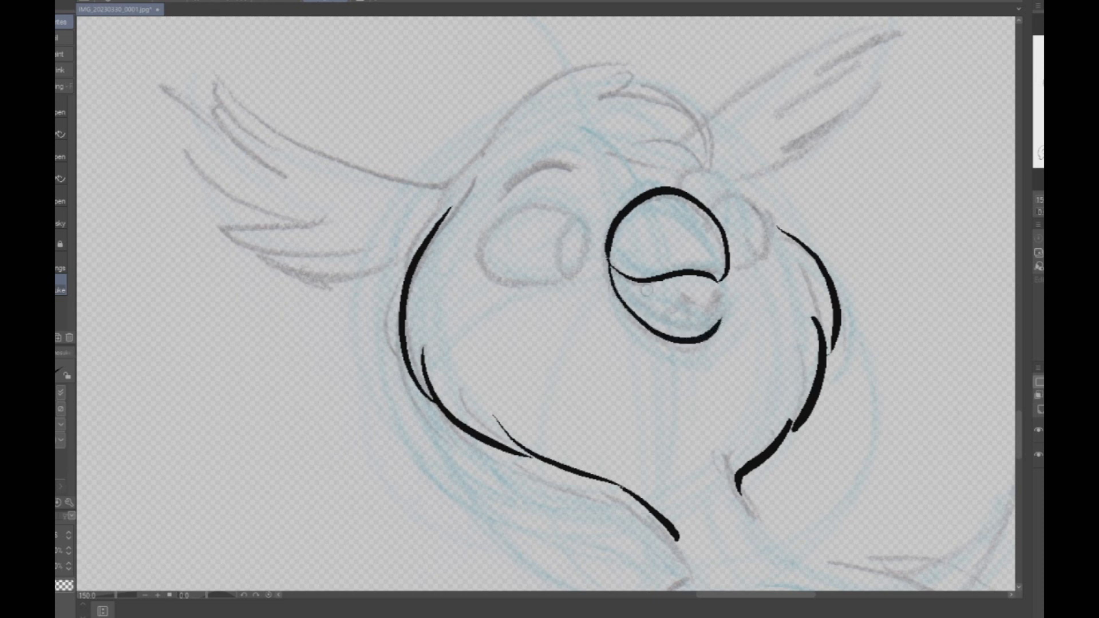
pyautogui.hotkey('ctrl', 'z')
pyautogui.moveTo(608, 262)
pyautogui.mouseDown()
pyautogui.moveTo(664, 350)
pyautogui.moveTo(720, 322)
pyautogui.moveTo(605, 266)
pyautogui.mouseUp()
pyautogui.moveTo(672, 316)
pyautogui.mouseDown()
pyautogui.moveTo(679, 298)
pyautogui.moveTo(710, 305)
pyautogui.mouseUp()
pyautogui.hotkey('ctrl', 'z')
pyautogui.moveTo(652, 275)
pyautogui.mouseDown()
pyautogui.moveTo(704, 293)
pyautogui.moveTo(722, 314)
pyautogui.moveTo(716, 331)
pyautogui.mouseUp()
pyautogui.moveTo(719, 278); pyautogui.dragTo(710, 290)
# - Ink both eyes with their pupils and arched brows on the open-winged pose's face
pyautogui.moveTo(588, 246)
pyautogui.mouseDown()
pyautogui.moveTo(587, 223)
pyautogui.moveTo(534, 195)
pyautogui.moveTo(495, 216)
pyautogui.moveTo(485, 269)
pyautogui.moveTo(531, 289)
pyautogui.moveTo(582, 264)
pyautogui.moveTo(588, 232)
pyautogui.moveTo(583, 259)
pyautogui.moveTo(554, 201)
pyautogui.moveTo(504, 210)
pyautogui.moveTo(484, 250)
pyautogui.moveTo(512, 282)
pyautogui.moveTo(583, 270)
pyautogui.moveTo(569, 269)
pyautogui.moveTo(562, 230)
pyautogui.moveTo(585, 228)
pyautogui.moveTo(586, 266)
pyautogui.mouseUp()
pyautogui.hotkey('ctrl', 'z')
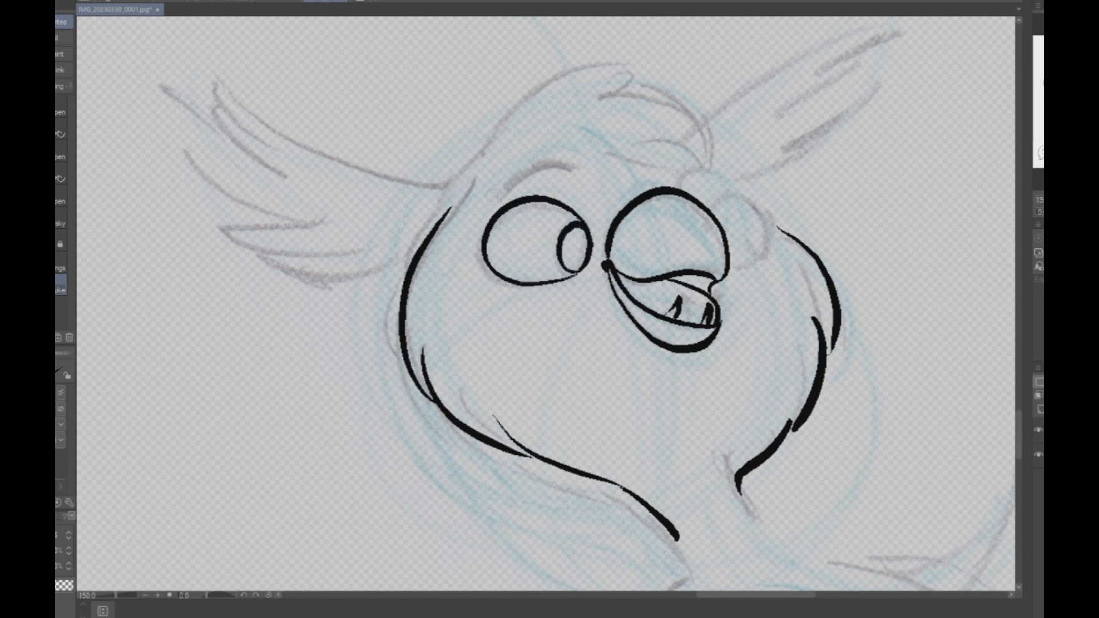
pyautogui.moveTo(491, 195); pyautogui.dragTo(579, 172)
pyautogui.moveTo(714, 207)
pyautogui.mouseDown()
pyautogui.moveTo(743, 194)
pyautogui.moveTo(763, 231)
pyautogui.moveTo(749, 265)
pyautogui.moveTo(732, 266)
pyautogui.moveTo(762, 231)
pyautogui.mouseUp()
pyautogui.moveTo(698, 181); pyautogui.dragTo(739, 188)
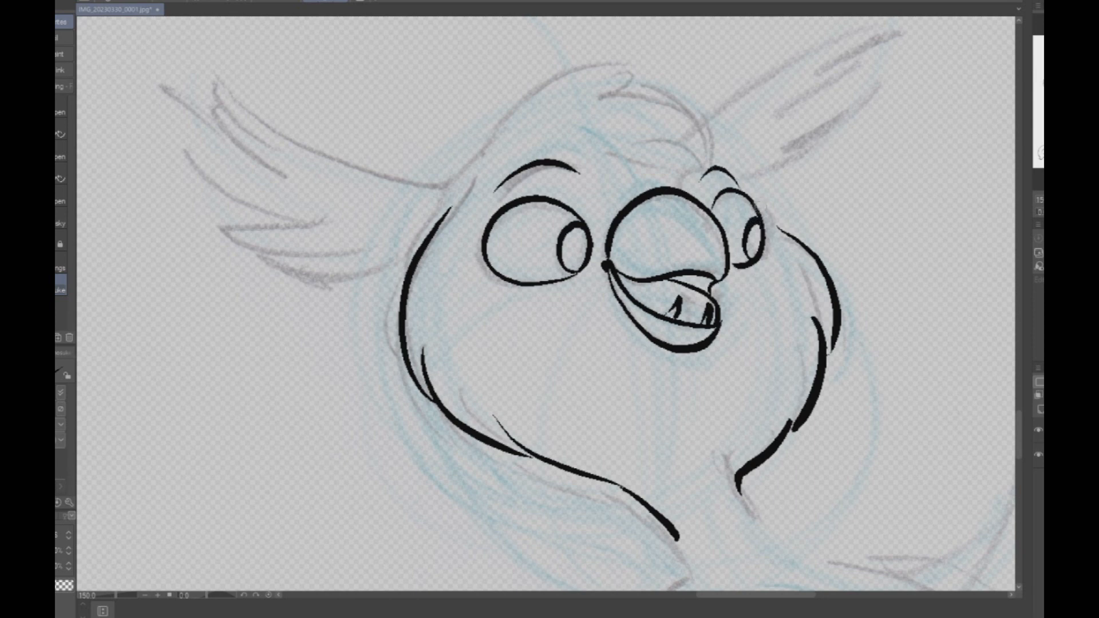
# - Ink the two nostril marks on the open-winged pose's upper beak
pyautogui.scroll(-4, 849, 226)
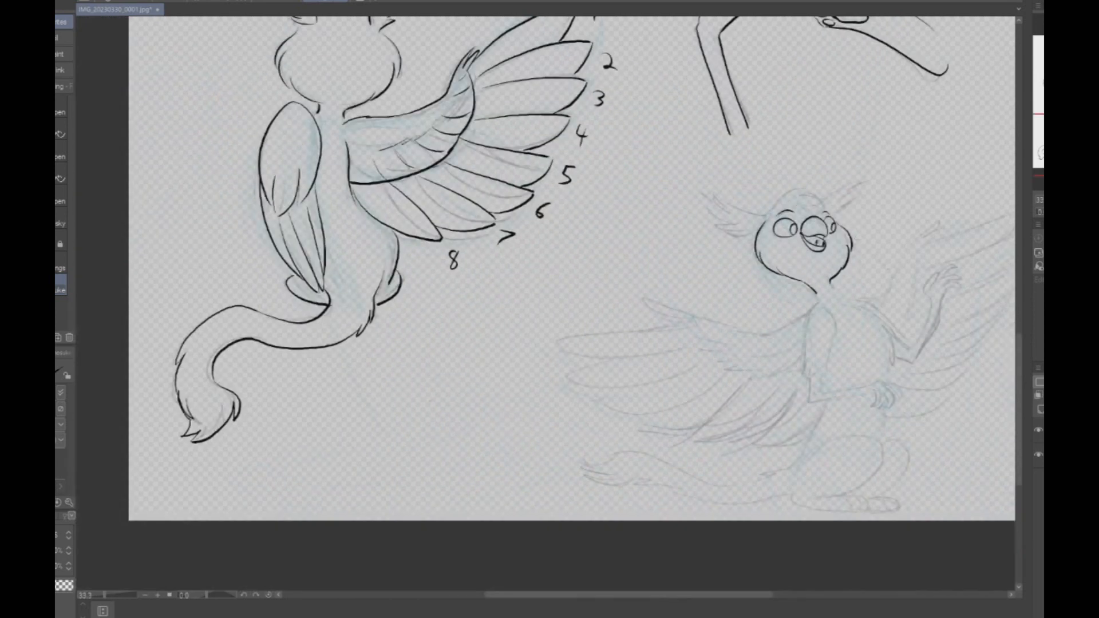
pyautogui.scroll(4, 841, 218)
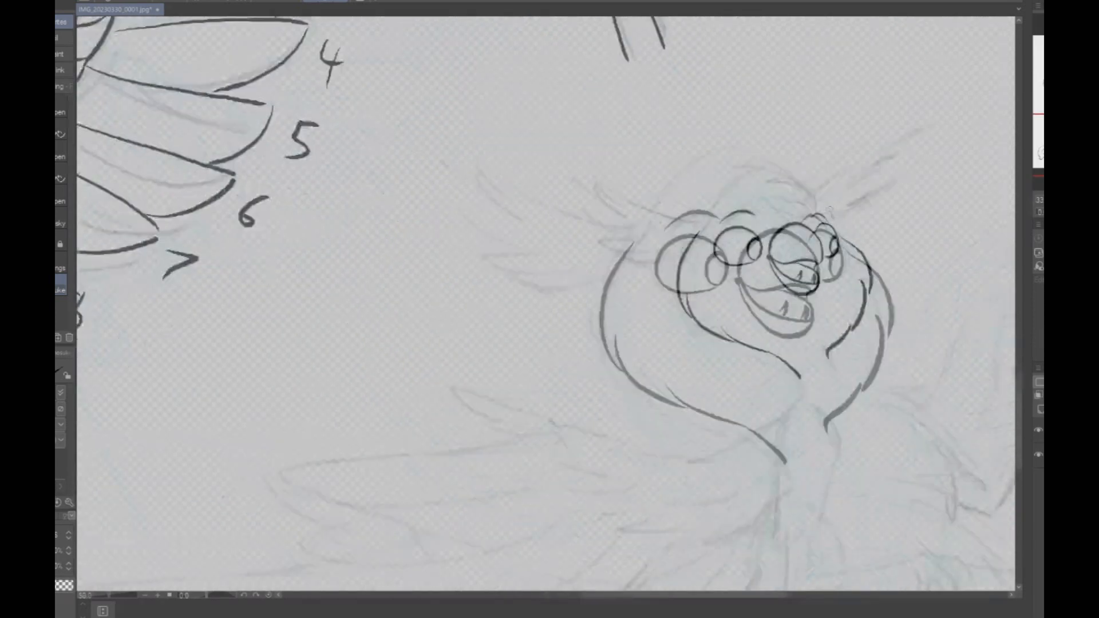
pyautogui.moveTo(762, 277)
pyautogui.mouseDown()
pyautogui.moveTo(771, 295)
pyautogui.moveTo(797, 293)
pyautogui.mouseUp()
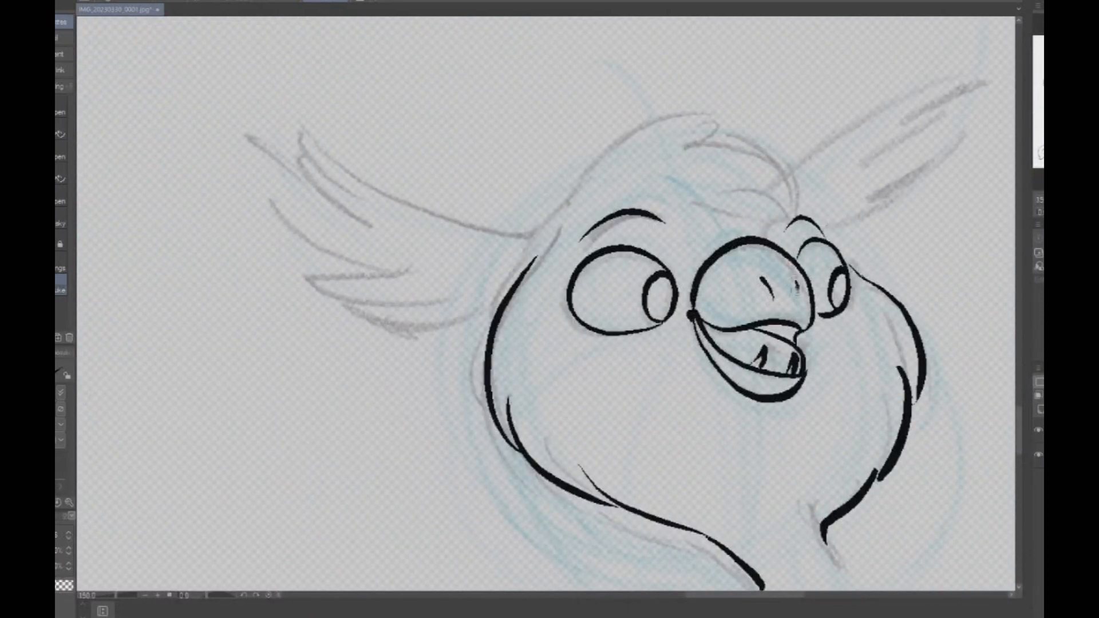
# - Erase the upper beak's lower edge near its tip and re-ink it with a pointed tip
pyautogui.scroll(-1, 841, 246)
pyautogui.scroll(1, 827, 287)
pyautogui.press('e')
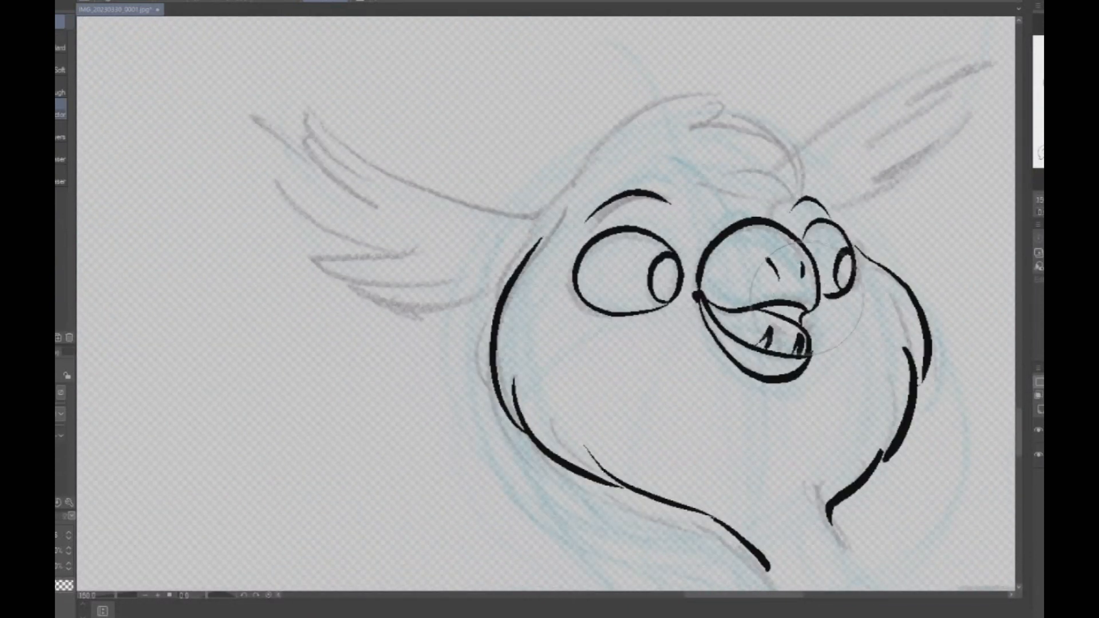
pyautogui.click(61, 87)
pyautogui.click(62, 43)
pyautogui.moveTo(782, 299)
pyautogui.mouseDown()
pyautogui.moveTo(806, 307)
pyautogui.moveTo(777, 303)
pyautogui.moveTo(795, 310)
pyautogui.moveTo(816, 297)
pyautogui.moveTo(802, 325)
pyautogui.mouseUp()
pyautogui.press('p')
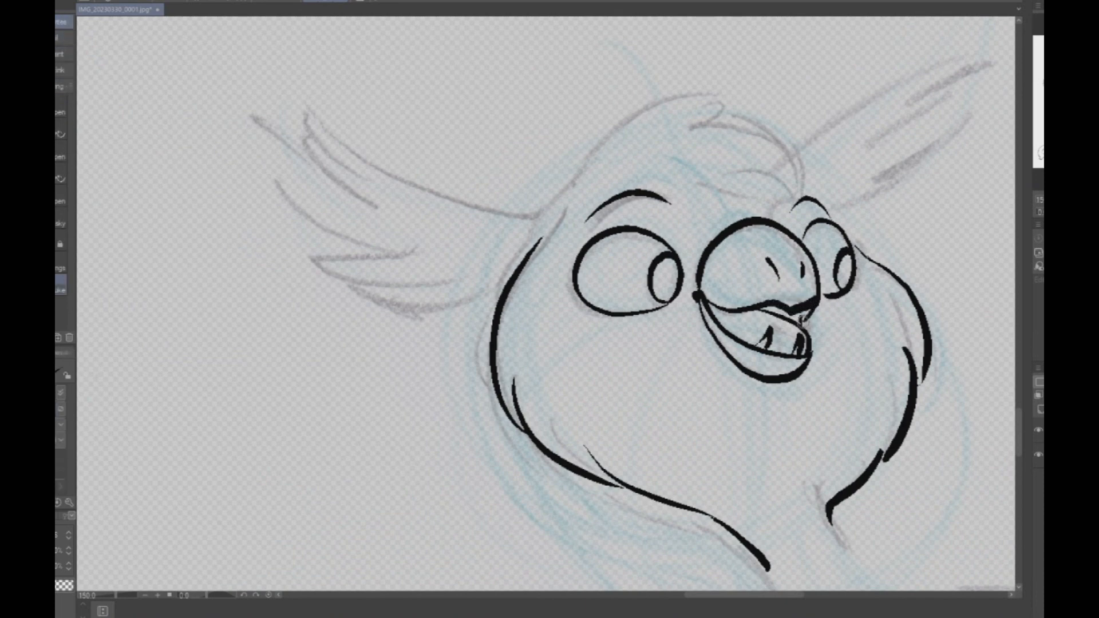
# - Ink the rounded crown and hair tuft on top of the open-winged pose's head
pyautogui.scroll(-3, 867, 283)
pyautogui.scroll(-3, 547, 303)
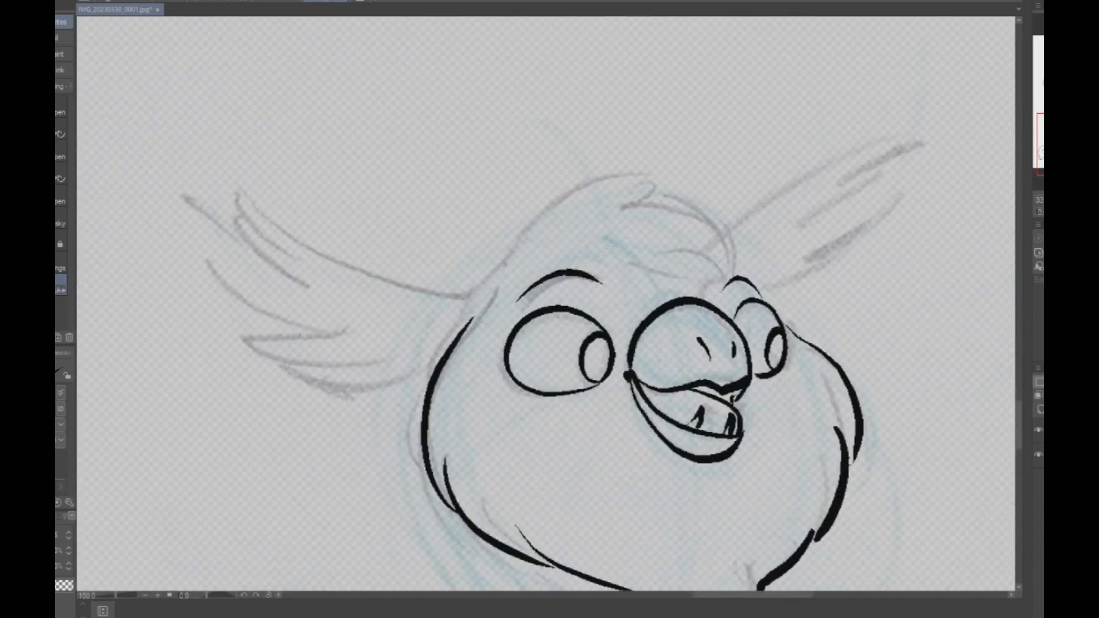
pyautogui.moveTo(464, 316)
pyautogui.mouseDown()
pyautogui.moveTo(606, 192)
pyautogui.moveTo(718, 274)
pyautogui.moveTo(716, 286)
pyautogui.mouseUp()
pyautogui.moveTo(716, 280)
pyautogui.mouseDown()
pyautogui.moveTo(689, 257)
pyautogui.moveTo(648, 249)
pyautogui.mouseUp()
pyautogui.moveTo(659, 252); pyautogui.dragTo(702, 281)
pyautogui.moveTo(546, 266)
pyautogui.mouseDown()
pyautogui.moveTo(669, 265)
pyautogui.moveTo(754, 283)
pyautogui.mouseUp()
pyautogui.moveTo(745, 277); pyautogui.dragTo(759, 286)
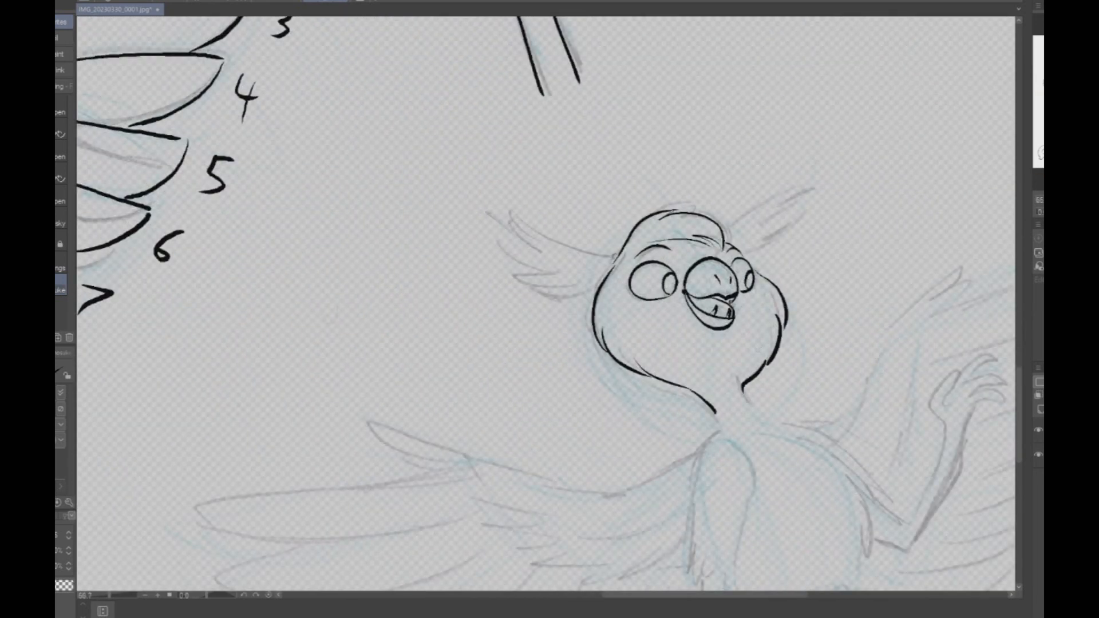
# - Ink the two feathered, wing-like ears on the open-winged pose's head
pyautogui.moveTo(617, 258)
pyautogui.mouseDown()
pyautogui.moveTo(508, 213)
pyautogui.moveTo(539, 259)
pyautogui.moveTo(509, 260)
pyautogui.moveTo(554, 272)
pyautogui.moveTo(565, 253)
pyautogui.moveTo(441, 204)
pyautogui.moveTo(471, 228)
pyautogui.moveTo(434, 242)
pyautogui.moveTo(484, 261)
pyautogui.moveTo(455, 274)
pyautogui.moveTo(504, 281)
pyautogui.moveTo(481, 299)
pyautogui.moveTo(526, 299)
pyautogui.mouseUp()
pyautogui.hotkey('ctrl', 'z')
pyautogui.hotkey('ctrl', 'z')
pyautogui.hotkey('ctrl', 'z')
pyautogui.hotkey('ctrl', 'z')
pyautogui.scroll(1, 639, 249)
pyautogui.hotkey('ctrl', 'z')
pyautogui.moveTo(448, 278)
pyautogui.mouseDown()
pyautogui.moveTo(503, 301)
pyautogui.moveTo(575, 296)
pyautogui.mouseUp()
pyautogui.moveTo(537, 327); pyautogui.dragTo(577, 308)
pyautogui.moveTo(767, 222)
pyautogui.mouseDown()
pyautogui.moveTo(891, 156)
pyautogui.moveTo(832, 195)
pyautogui.mouseUp()
pyautogui.moveTo(832, 195)
pyautogui.mouseDown()
pyautogui.moveTo(900, 162)
pyautogui.moveTo(831, 216)
pyautogui.moveTo(884, 196)
pyautogui.moveTo(807, 244)
pyautogui.moveTo(804, 270)
pyautogui.mouseUp()
pyautogui.scroll(-3, 841, 245)
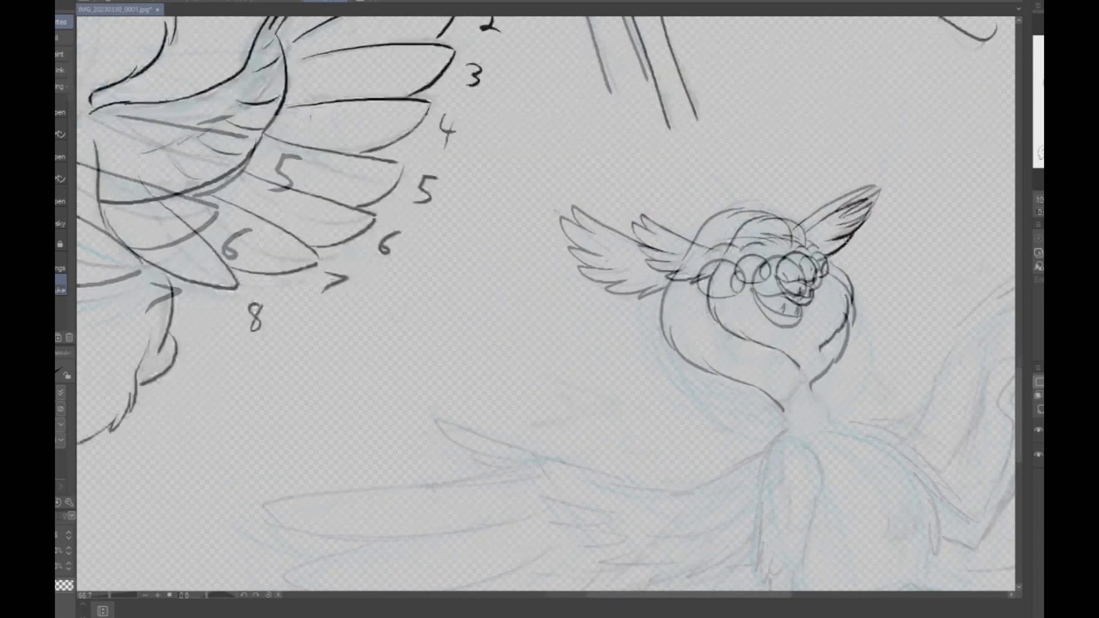
# - Select the open-winged pose's inked head with a rectangular marquee, shift it slightly toward the lower right, and deselect it
pyautogui.moveTo(854, 359); pyautogui.dragTo(720, 263)
pyautogui.scroll(2, 719, 262)
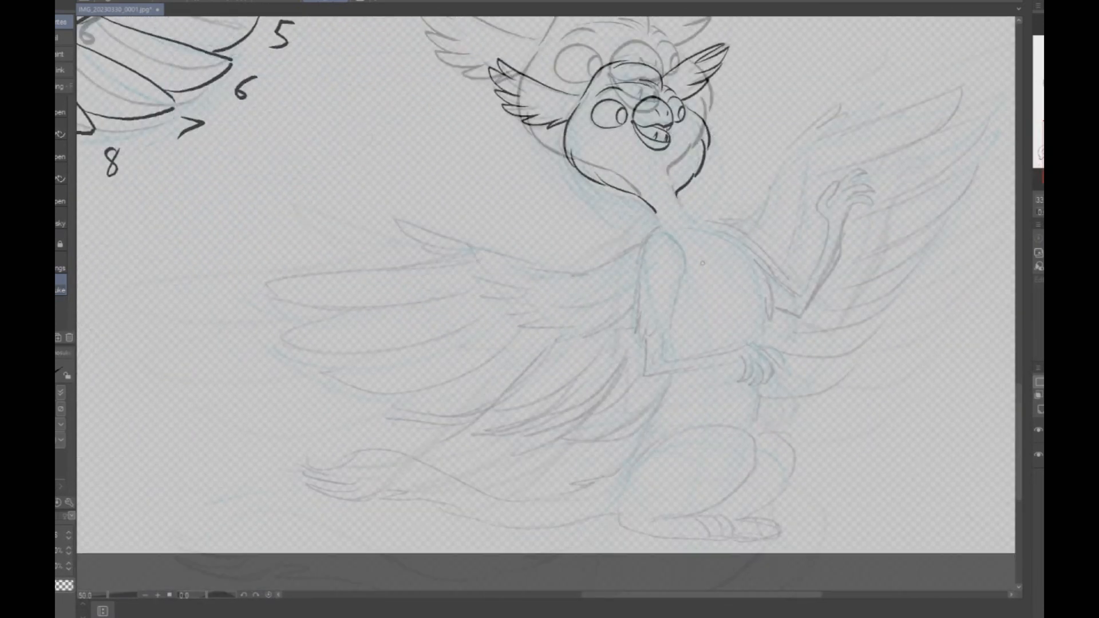
pyautogui.scroll(-1, 701, 222)
pyautogui.press('m')
pyautogui.moveTo(469, 18); pyautogui.dragTo(761, 211)
pyautogui.press('k')
pyautogui.moveTo(688, 181); pyautogui.dragTo(695, 195)
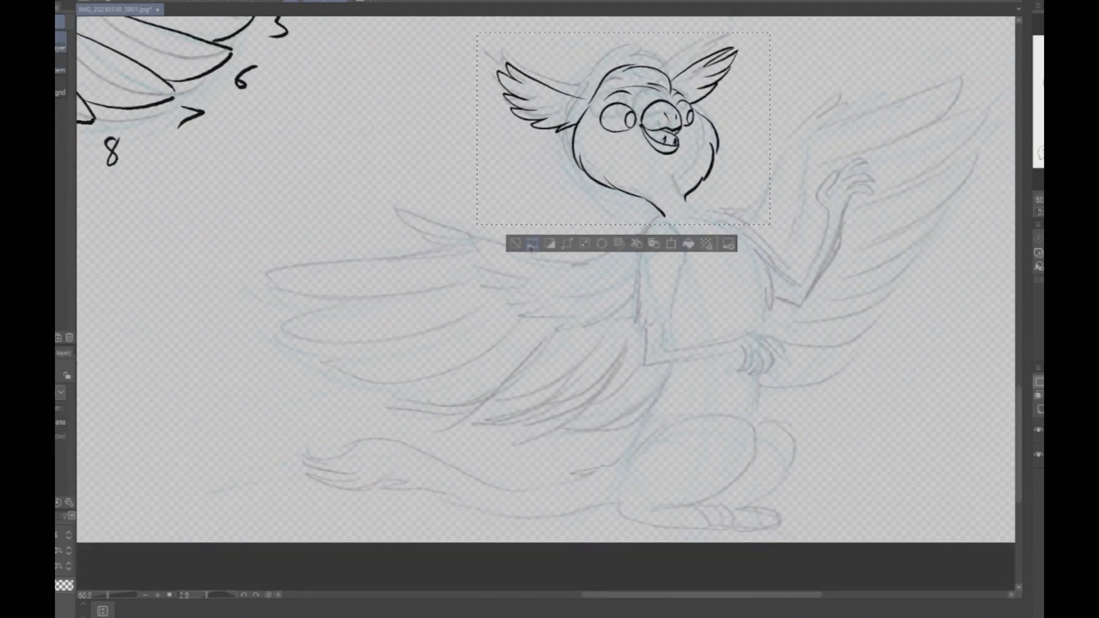
pyautogui.hotkey('ctrl', 'd')
# - Ink the open-winged pose's near arm with its elbow fur and hand across the belly, plus the chest and lower back contours
pyautogui.scroll(1, 745, 266)
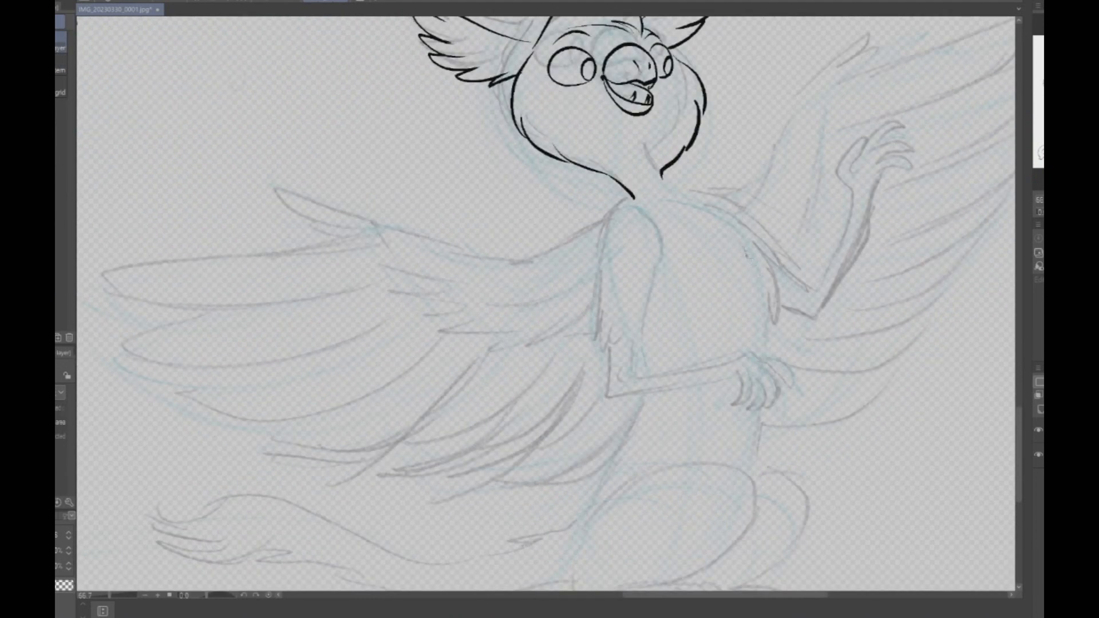
pyautogui.press('p')
pyautogui.moveTo(594, 331)
pyautogui.mouseDown()
pyautogui.moveTo(606, 347)
pyautogui.moveTo(635, 338)
pyautogui.mouseUp()
pyautogui.moveTo(651, 221)
pyautogui.mouseDown()
pyautogui.moveTo(655, 249)
pyautogui.moveTo(635, 370)
pyautogui.moveTo(744, 352)
pyautogui.moveTo(783, 363)
pyautogui.moveTo(790, 381)
pyautogui.moveTo(769, 397)
pyautogui.moveTo(760, 383)
pyautogui.moveTo(750, 400)
pyautogui.moveTo(693, 382)
pyautogui.moveTo(611, 394)
pyautogui.moveTo(609, 349)
pyautogui.mouseUp()
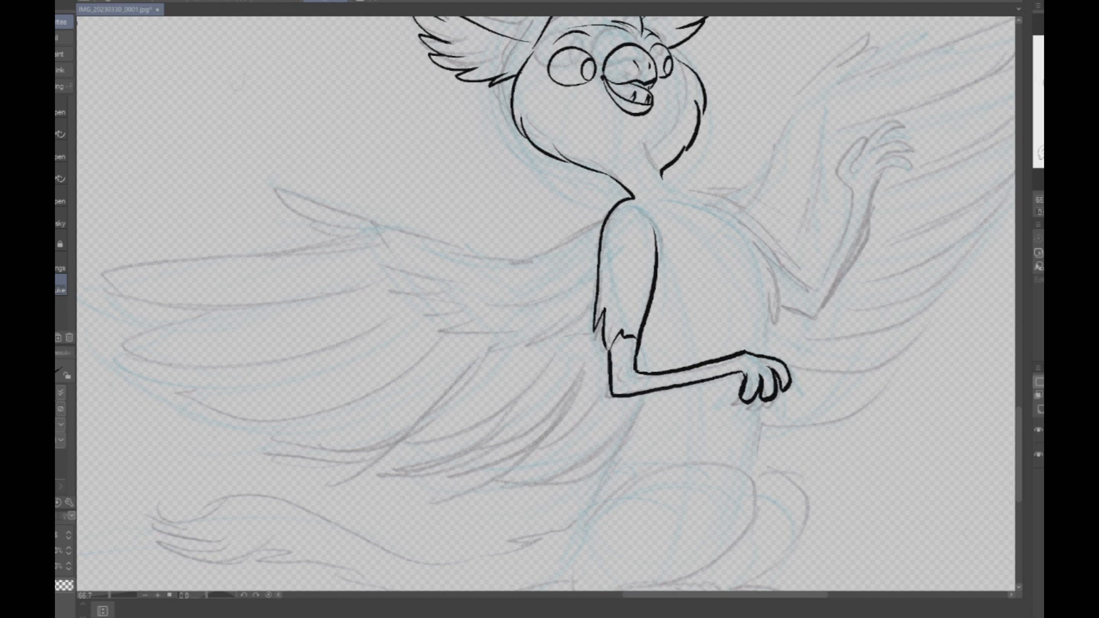
pyautogui.moveTo(662, 181)
pyautogui.mouseDown()
pyautogui.moveTo(758, 224)
pyautogui.moveTo(783, 286)
pyautogui.moveTo(759, 347)
pyautogui.mouseUp()
pyautogui.moveTo(646, 401)
pyautogui.mouseDown()
pyautogui.moveTo(713, 256)
pyautogui.moveTo(647, 389)
pyautogui.mouseUp()
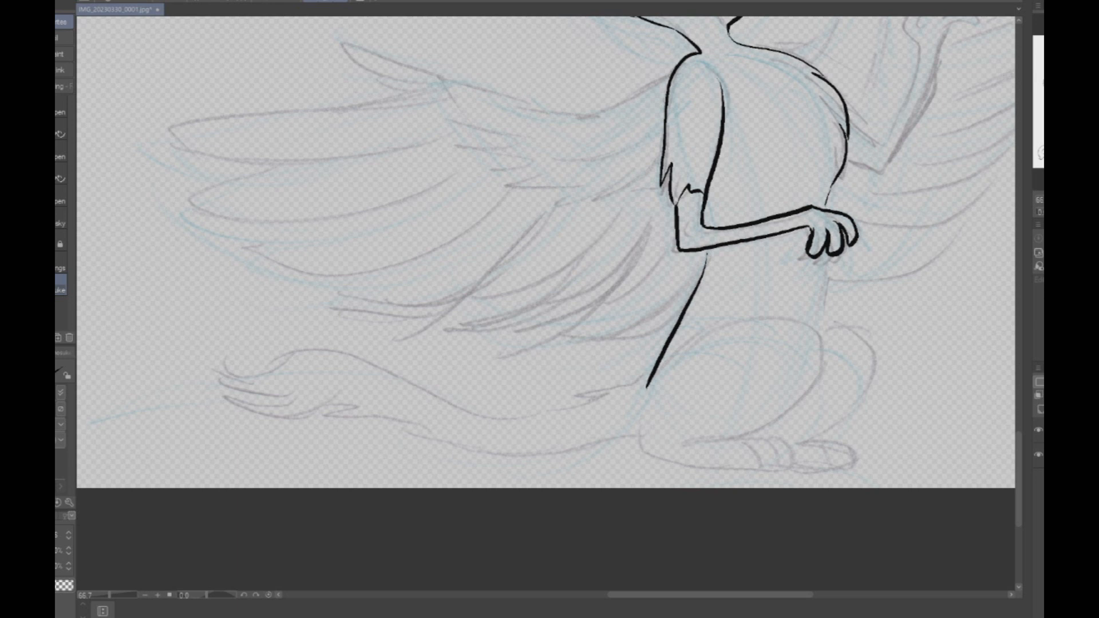
# - Ink the open-winged pose's lower belly line and both folded hind legs with their toed feet
pyautogui.moveTo(674, 355)
pyautogui.mouseDown()
pyautogui.moveTo(785, 316)
pyautogui.moveTo(798, 394)
pyautogui.moveTo(734, 439)
pyautogui.moveTo(684, 442)
pyautogui.moveTo(783, 450)
pyautogui.moveTo(787, 468)
pyautogui.mouseUp()
pyautogui.moveTo(643, 398)
pyautogui.mouseDown()
pyautogui.moveTo(639, 449)
pyautogui.moveTo(670, 466)
pyautogui.moveTo(735, 474)
pyautogui.mouseUp()
pyautogui.hotkey('ctrl', 'z')
pyautogui.moveTo(643, 422)
pyautogui.mouseDown()
pyautogui.moveTo(643, 452)
pyautogui.moveTo(673, 466)
pyautogui.moveTo(783, 468)
pyautogui.mouseUp()
pyautogui.moveTo(735, 442)
pyautogui.mouseDown()
pyautogui.moveTo(748, 468)
pyautogui.moveTo(787, 468)
pyautogui.mouseUp()
pyautogui.moveTo(819, 255); pyautogui.dragTo(808, 347)
pyautogui.hotkey('ctrl', 'z')
pyautogui.moveTo(820, 259)
pyautogui.mouseDown()
pyautogui.moveTo(811, 336)
pyautogui.moveTo(837, 322)
pyautogui.moveTo(871, 351)
pyautogui.moveTo(865, 399)
pyautogui.moveTo(806, 440)
pyautogui.moveTo(847, 460)
pyautogui.moveTo(820, 438)
pyautogui.moveTo(847, 450)
pyautogui.moveTo(836, 470)
pyautogui.moveTo(850, 463)
pyautogui.moveTo(816, 469)
pyautogui.mouseUp()
pyautogui.hotkey('ctrl', 'z')
pyautogui.moveTo(825, 444); pyautogui.dragTo(831, 466)
pyautogui.moveTo(833, 448); pyautogui.dragTo(837, 468)
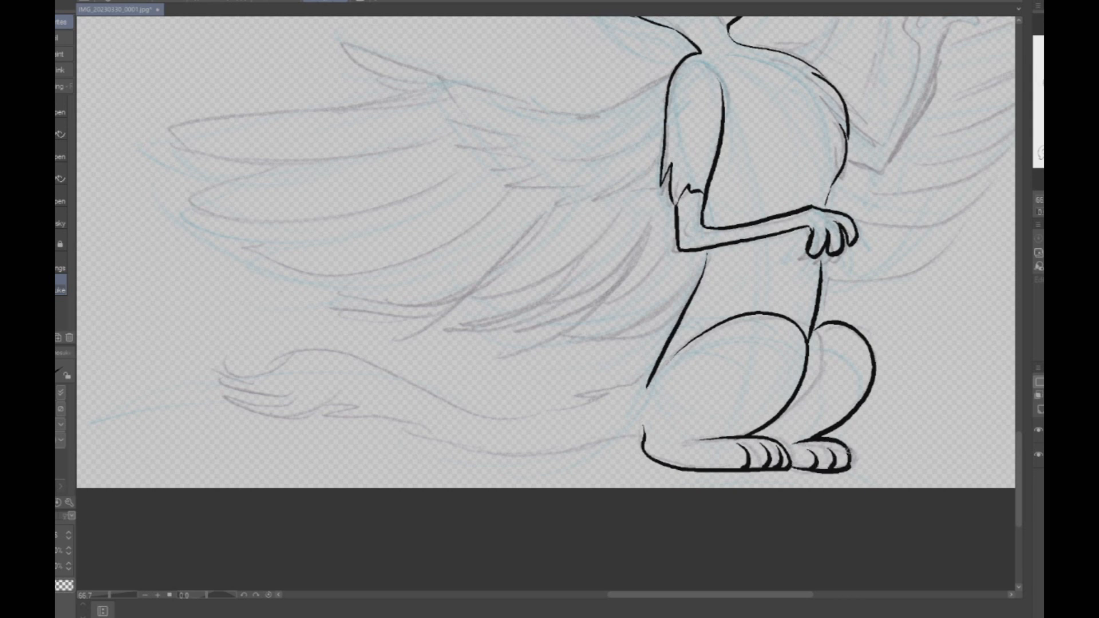
# - Ink the open-winged pose's raised far arm with its bent elbow and spread-fingered hand
pyautogui.scroll(-2, 900, 399)
pyautogui.scroll(1, 899, 399)
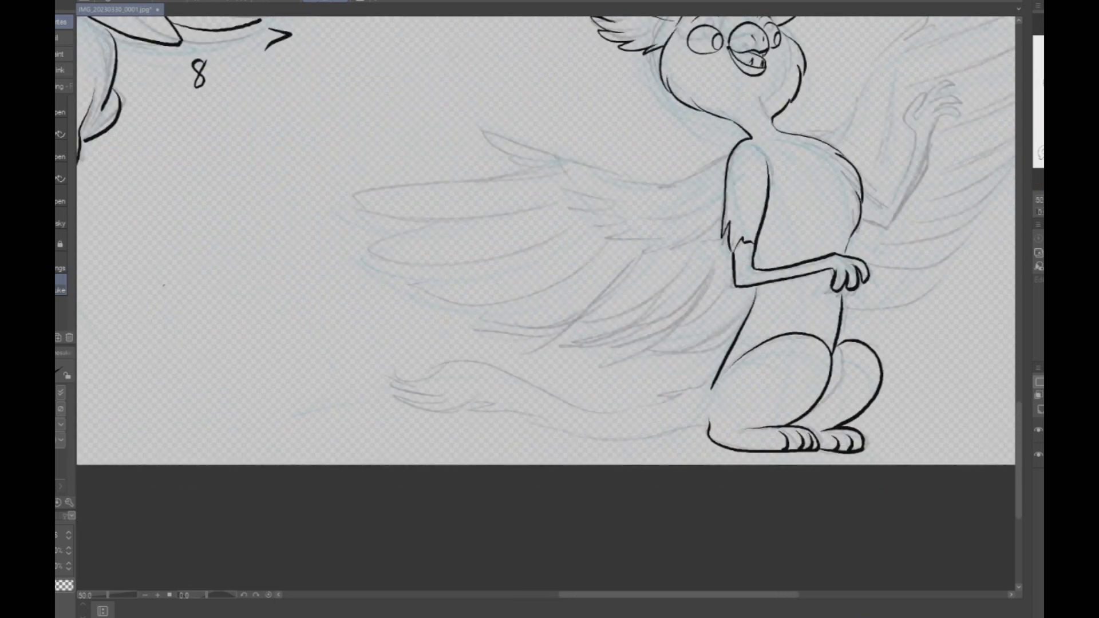
pyautogui.scroll(1, 775, 278)
pyautogui.moveTo(755, 293)
pyautogui.mouseDown()
pyautogui.moveTo(792, 309)
pyautogui.moveTo(824, 226)
pyautogui.moveTo(813, 197)
pyautogui.moveTo(825, 167)
pyautogui.moveTo(829, 188)
pyautogui.moveTo(876, 153)
pyautogui.moveTo(847, 172)
pyautogui.mouseUp()
pyautogui.hotkey('ctrl', 'z')
pyautogui.hotkey('ctrl', 'z')
pyautogui.hotkey('ctrl', 'z')
pyautogui.moveTo(828, 213)
pyautogui.mouseDown()
pyautogui.moveTo(810, 186)
pyautogui.moveTo(826, 161)
pyautogui.moveTo(825, 188)
pyautogui.moveTo(860, 151)
pyautogui.moveTo(874, 156)
pyautogui.moveTo(843, 173)
pyautogui.mouseUp()
pyautogui.moveTo(844, 172)
pyautogui.mouseDown()
pyautogui.moveTo(884, 177)
pyautogui.moveTo(851, 182)
pyautogui.moveTo(856, 201)
pyautogui.moveTo(795, 332)
pyautogui.mouseUp()
pyautogui.hotkey('ctrl', 'z')
pyautogui.moveTo(855, 199); pyautogui.dragTo(800, 319)
pyautogui.hotkey('ctrl', 'z')
pyautogui.moveTo(842, 217)
pyautogui.mouseDown()
pyautogui.moveTo(803, 333)
pyautogui.moveTo(762, 324)
pyautogui.mouseUp()
pyautogui.hotkey('ctrl', 'z')
pyautogui.hotkey('ctrl', 'z')
pyautogui.hotkey('ctrl', 'z')
pyautogui.moveTo(856, 196)
pyautogui.mouseDown()
pyautogui.moveTo(804, 340)
pyautogui.moveTo(752, 328)
pyautogui.mouseUp()
pyautogui.scroll(-2, 902, 271)
pyautogui.scroll(-1, 887, 282)
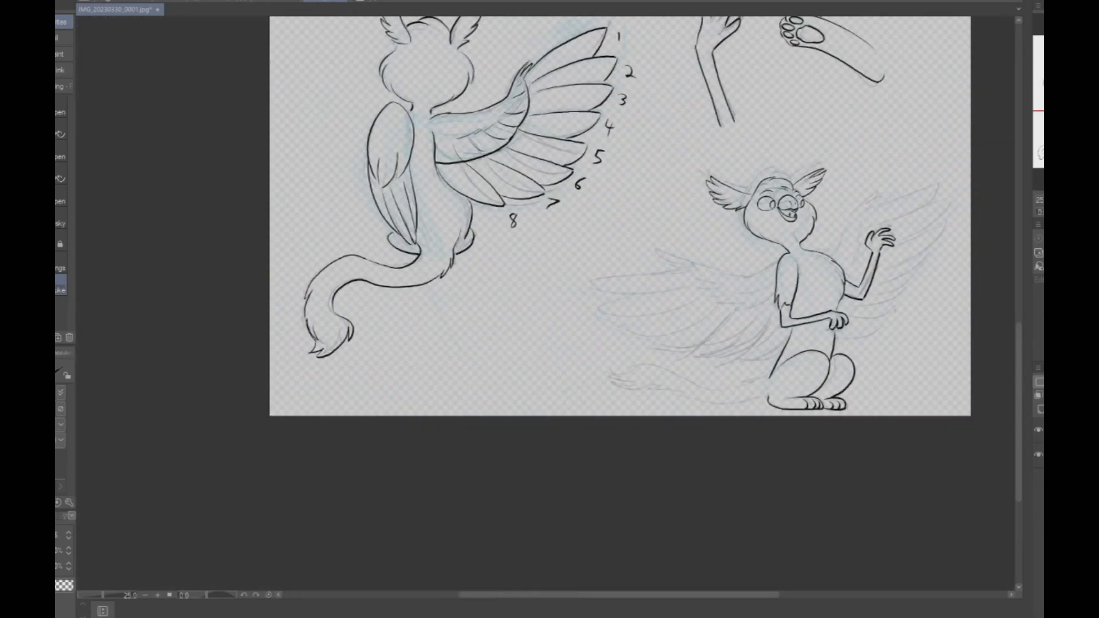
# - Ink the near wing's leading edge from the shoulder out to the wing joint
pyautogui.scroll(2, 890, 314)
pyautogui.moveTo(870, 303); pyautogui.dragTo(689, 346)
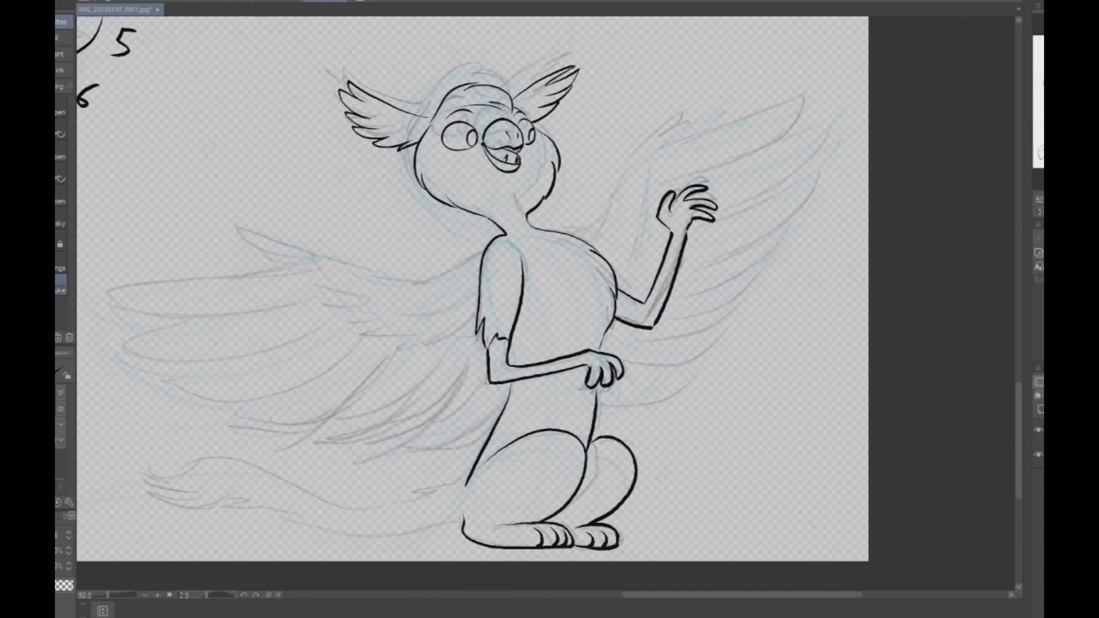
pyautogui.moveTo(572, 343); pyautogui.dragTo(769, 275)
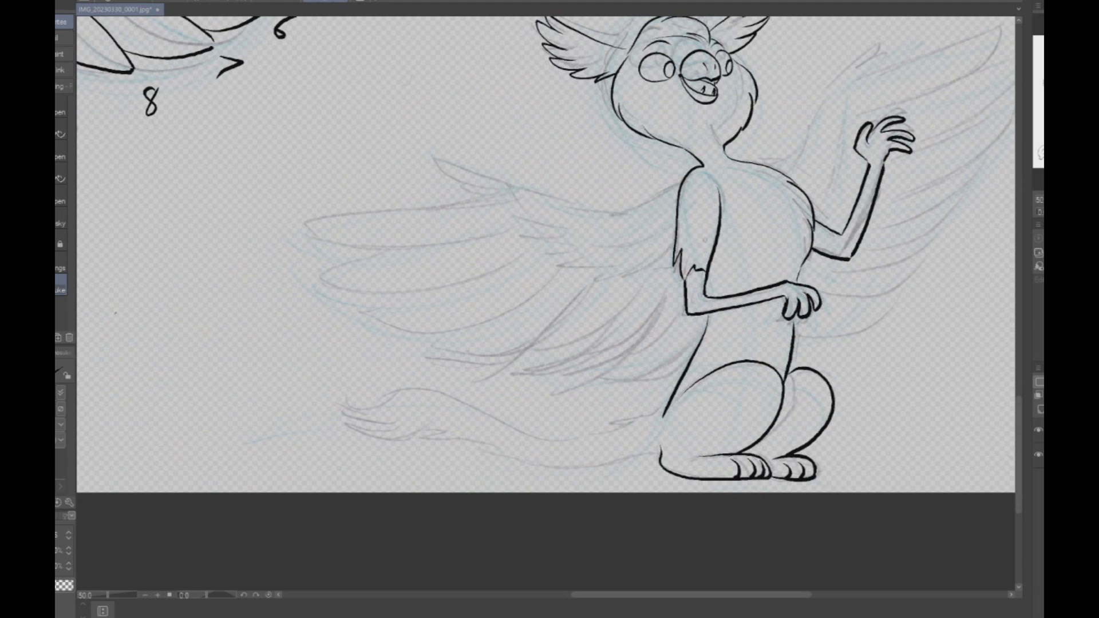
pyautogui.moveTo(683, 183)
pyautogui.mouseDown()
pyautogui.moveTo(573, 204)
pyautogui.moveTo(445, 166)
pyautogui.mouseUp()
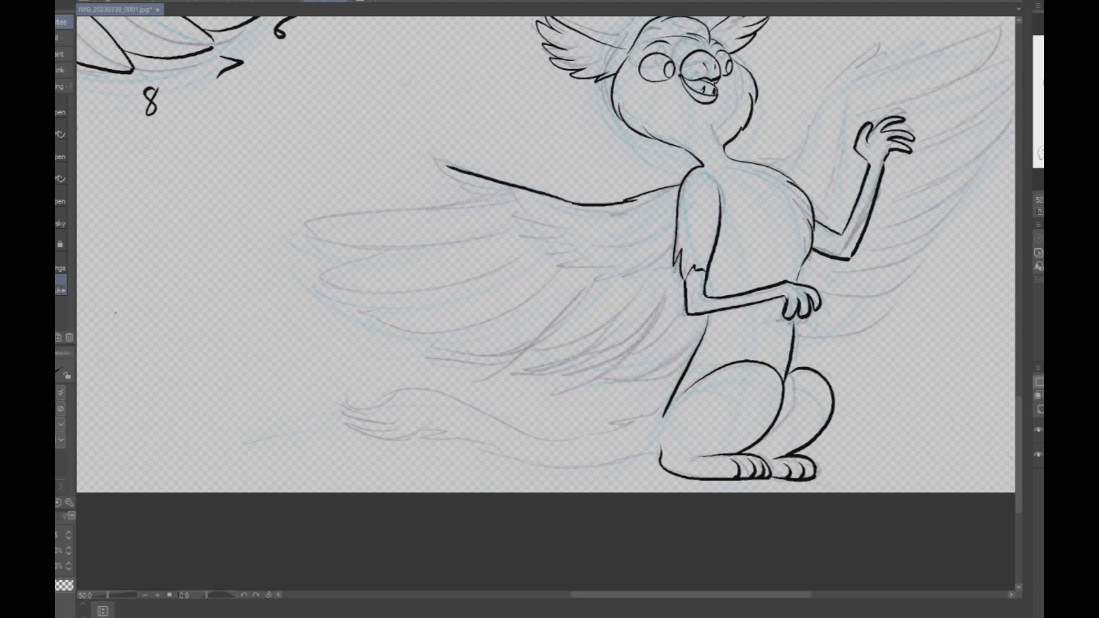
pyautogui.hotkey('ctrl', 'z')
pyautogui.moveTo(566, 198); pyautogui.dragTo(325, 209)
pyautogui.hotkey('ctrl', 'z')
pyautogui.moveTo(575, 205)
pyautogui.mouseDown()
pyautogui.moveTo(345, 170)
pyautogui.moveTo(400, 199)
pyautogui.mouseUp()
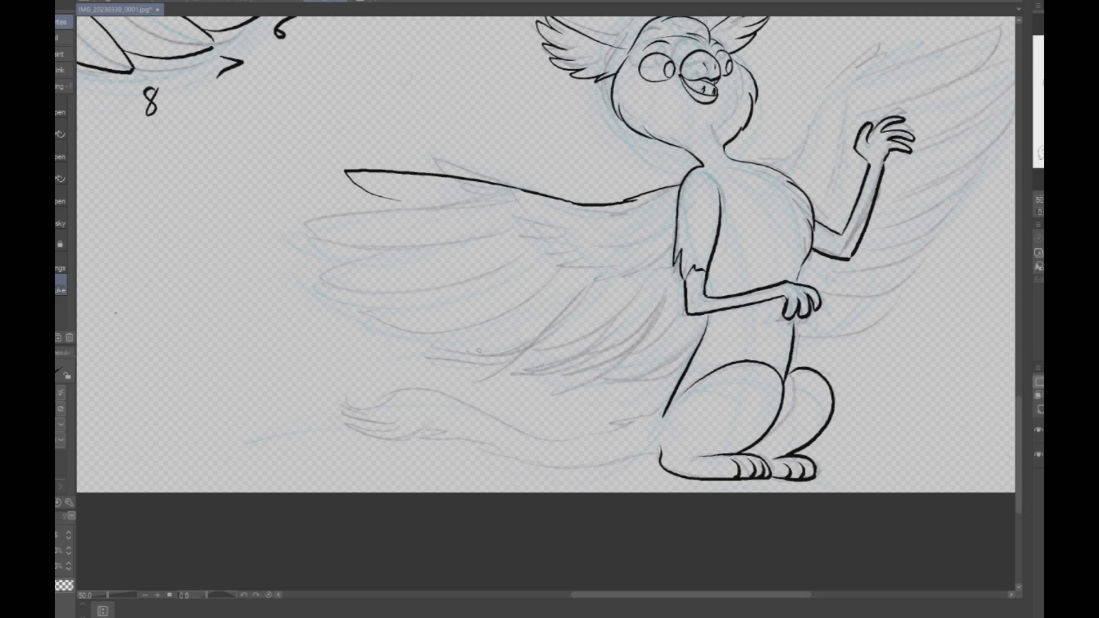
pyautogui.moveTo(401, 201); pyautogui.dragTo(651, 493)
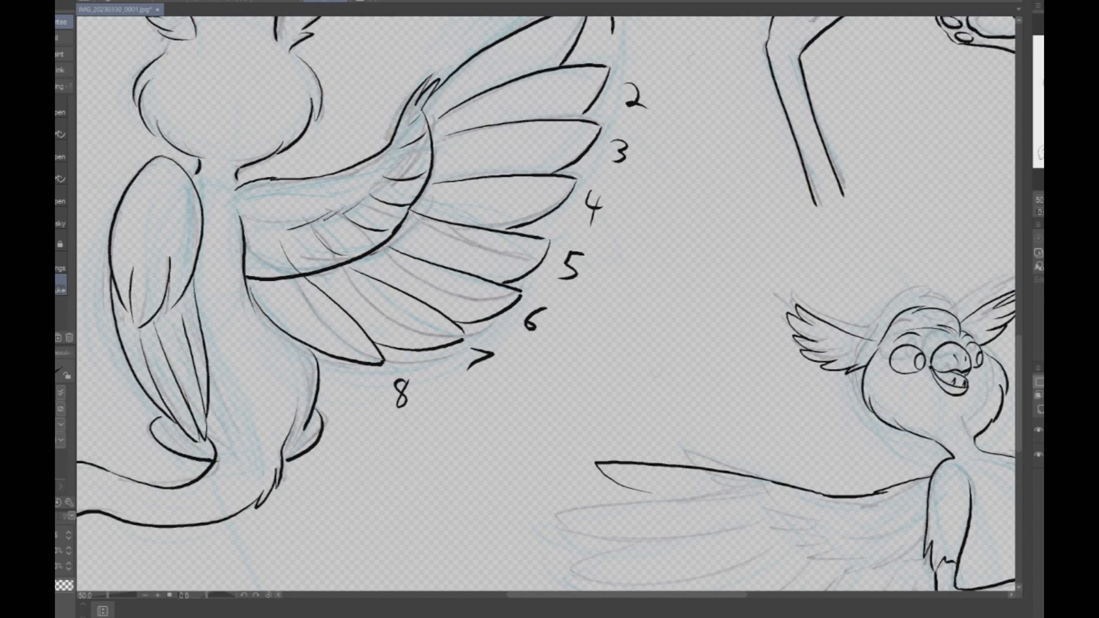
pyautogui.moveTo(550, 344)
pyautogui.mouseDown()
pyautogui.moveTo(550, 319)
pyautogui.moveTo(480, 258)
pyautogui.mouseUp()
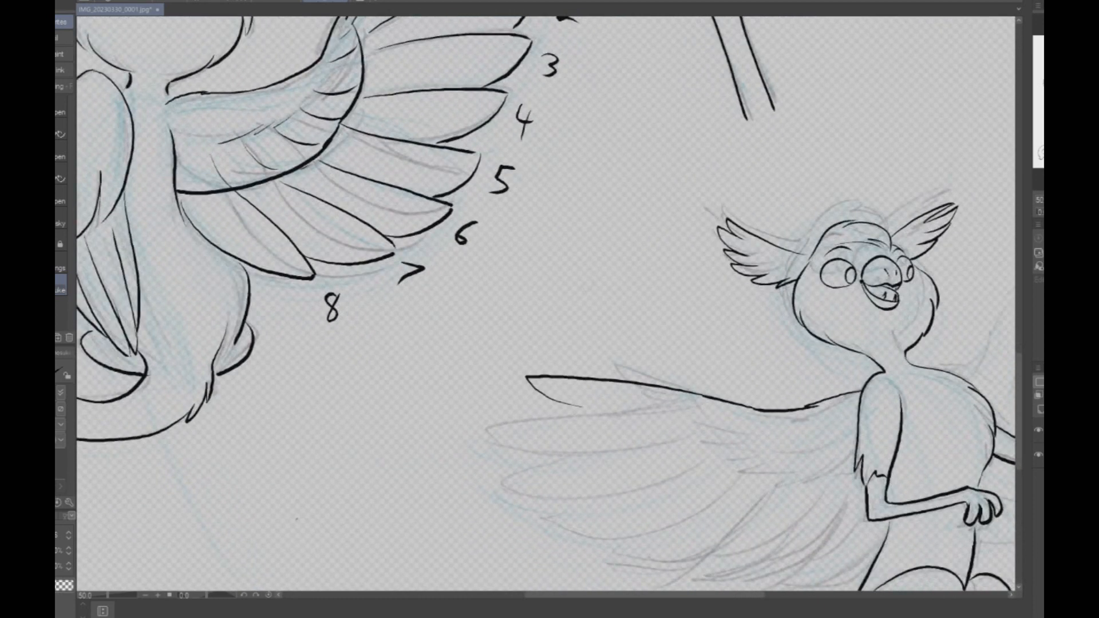
pyautogui.moveTo(707, 367)
pyautogui.mouseDown()
pyautogui.moveTo(621, 331)
pyautogui.moveTo(412, 281)
pyautogui.moveTo(386, 236)
pyautogui.mouseUp()
pyautogui.moveTo(253, 276); pyautogui.dragTo(349, 280)
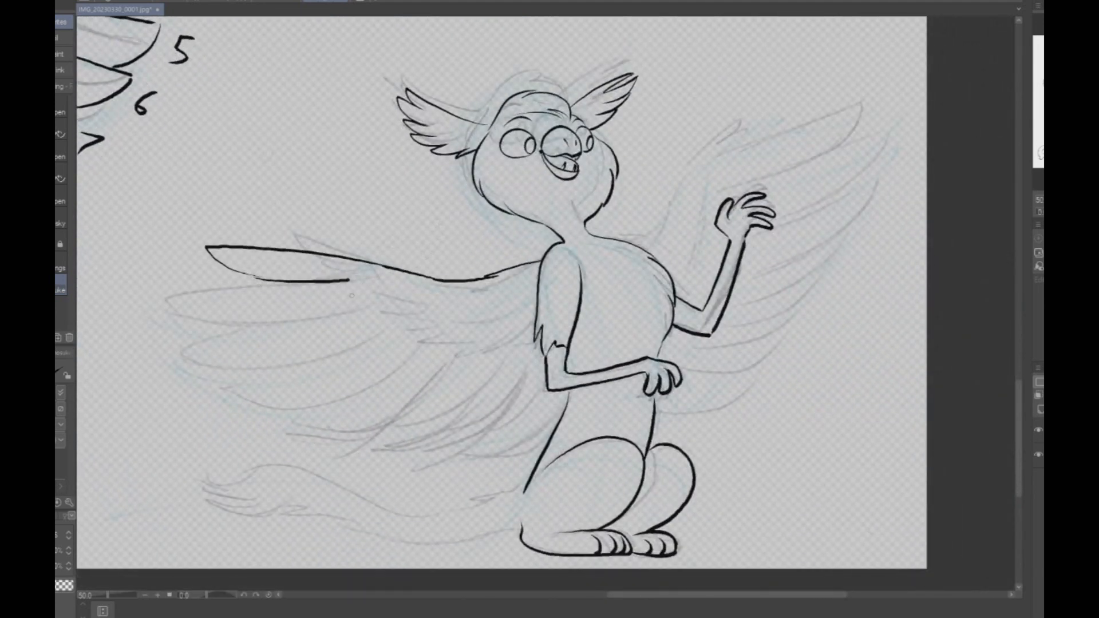
pyautogui.moveTo(269, 285)
pyautogui.mouseDown()
pyautogui.moveTo(221, 287)
pyautogui.moveTo(181, 310)
pyautogui.moveTo(263, 285)
pyautogui.moveTo(186, 297)
pyautogui.moveTo(361, 303)
pyautogui.mouseUp()
pyautogui.hotkey('ctrl', 'z')
pyautogui.hotkey('ctrl', 'z')
pyautogui.hotkey('ctrl', 'z')
pyautogui.hotkey('ctrl', 'z')
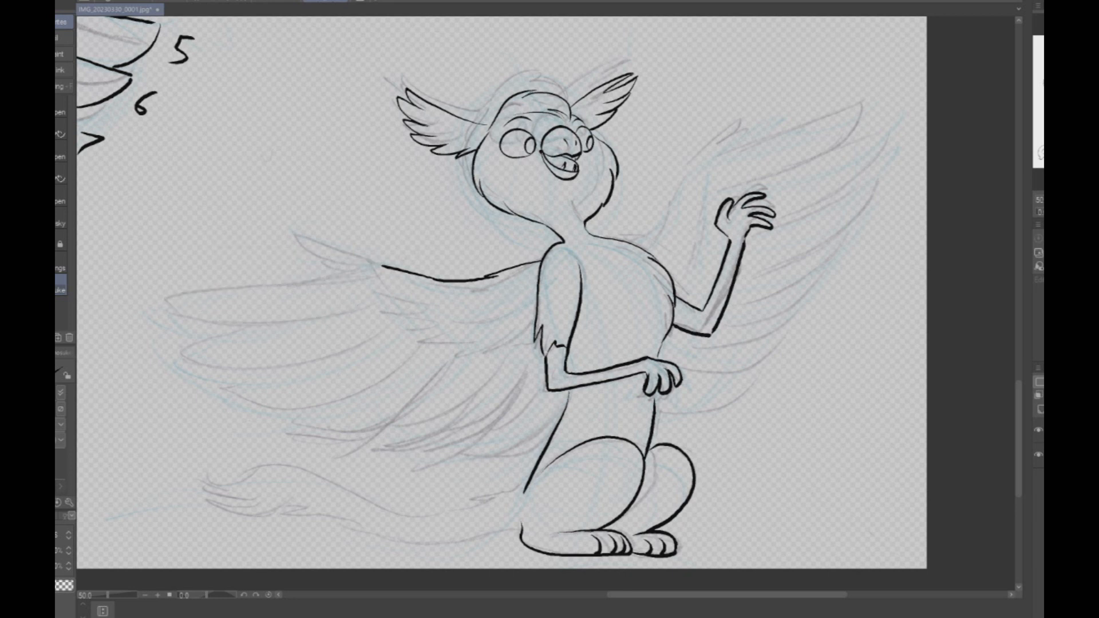
# - Ink the near wing's four long outer flight feathers, starting from the end of the leading edge
pyautogui.moveTo(382, 266)
pyautogui.mouseDown()
pyautogui.moveTo(210, 284)
pyautogui.moveTo(211, 297)
pyautogui.moveTo(285, 321)
pyautogui.moveTo(360, 308)
pyautogui.mouseUp()
pyautogui.hotkey('ctrl', 'z')
pyautogui.moveTo(206, 286); pyautogui.dragTo(358, 307)
pyautogui.hotkey('ctrl', 'z')
pyautogui.moveTo(209, 285); pyautogui.dragTo(373, 308)
pyautogui.moveTo(266, 316)
pyautogui.mouseDown()
pyautogui.moveTo(207, 322)
pyautogui.moveTo(380, 333)
pyautogui.mouseUp()
pyautogui.moveTo(263, 359)
pyautogui.mouseDown()
pyautogui.moveTo(275, 396)
pyautogui.moveTo(407, 355)
pyautogui.moveTo(229, 375)
pyautogui.moveTo(418, 357)
pyautogui.mouseUp()
pyautogui.hotkey('ctrl', 'z')
pyautogui.moveTo(322, 400)
pyautogui.mouseDown()
pyautogui.moveTo(303, 418)
pyautogui.moveTo(458, 361)
pyautogui.mouseUp()
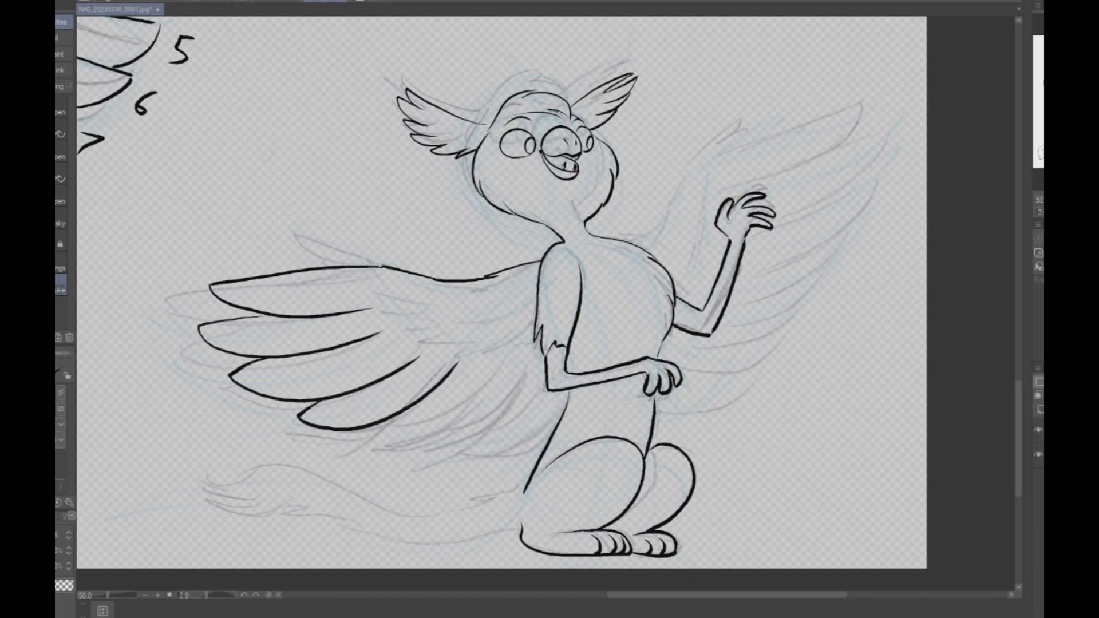
# - Ink the near wing's four shorter inner flight feathers and the ragged lower edge of its covert feathers
pyautogui.moveTo(385, 425)
pyautogui.mouseDown()
pyautogui.moveTo(430, 426)
pyautogui.moveTo(514, 359)
pyautogui.mouseUp()
pyautogui.hotkey('ctrl', 'z')
pyautogui.moveTo(384, 418)
pyautogui.mouseDown()
pyautogui.moveTo(427, 430)
pyautogui.moveTo(514, 360)
pyautogui.mouseUp()
pyautogui.moveTo(417, 432)
pyautogui.mouseDown()
pyautogui.moveTo(423, 449)
pyautogui.moveTo(539, 364)
pyautogui.mouseUp()
pyautogui.moveTo(472, 444)
pyautogui.mouseDown()
pyautogui.moveTo(525, 424)
pyautogui.moveTo(553, 392)
pyautogui.mouseUp()
pyautogui.moveTo(496, 452); pyautogui.dragTo(564, 423)
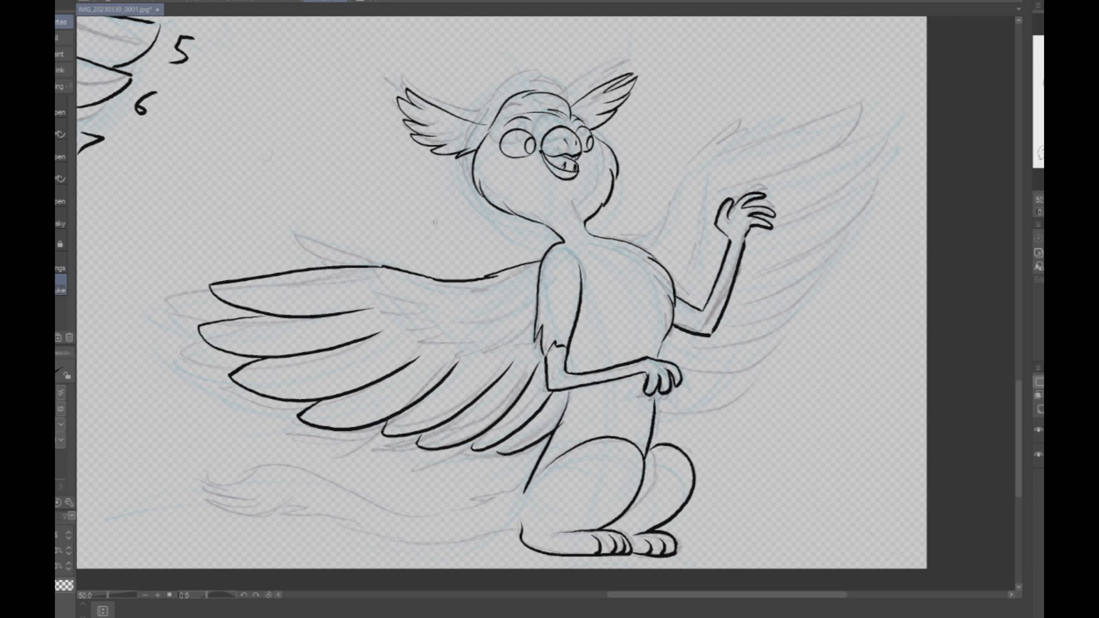
pyautogui.moveTo(380, 281)
pyautogui.mouseDown()
pyautogui.moveTo(437, 330)
pyautogui.moveTo(469, 338)
pyautogui.moveTo(539, 324)
pyautogui.mouseUp()
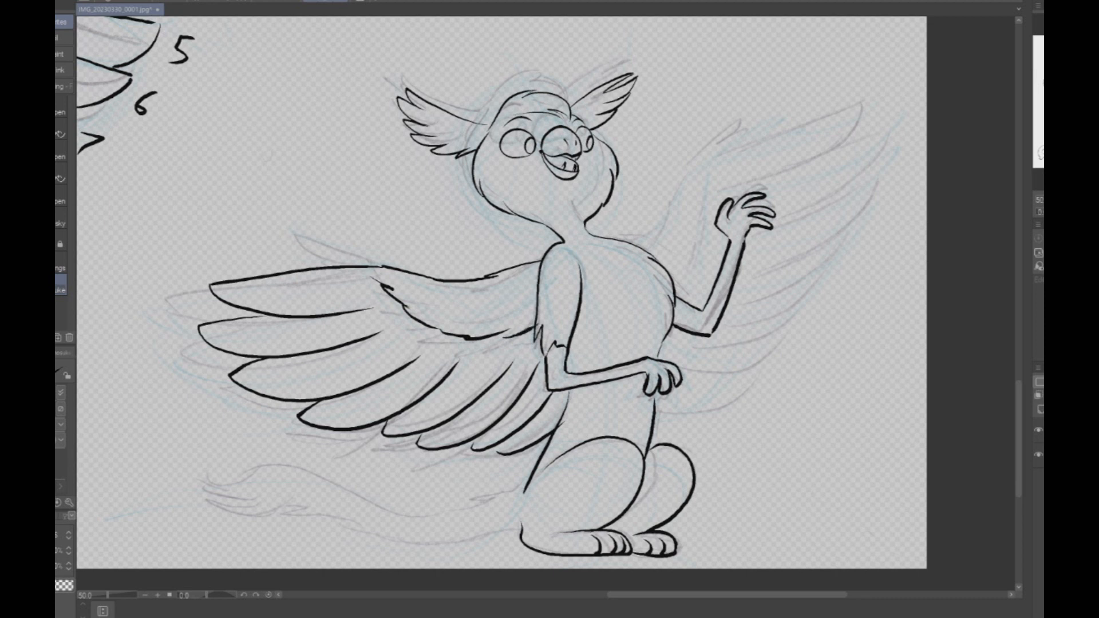
# - Ink the far wing's leading edge and its four upper flight feathers behind the raised arm
pyautogui.moveTo(641, 245)
pyautogui.mouseDown()
pyautogui.moveTo(707, 160)
pyautogui.moveTo(852, 113)
pyautogui.moveTo(858, 122)
pyautogui.moveTo(737, 183)
pyautogui.moveTo(875, 145)
pyautogui.moveTo(781, 229)
pyautogui.moveTo(878, 147)
pyautogui.mouseUp()
pyautogui.hotkey('ctrl', 'z')
pyautogui.moveTo(813, 162); pyautogui.dragTo(878, 147)
pyautogui.moveTo(837, 193)
pyautogui.mouseDown()
pyautogui.moveTo(869, 187)
pyautogui.moveTo(796, 257)
pyautogui.moveTo(749, 272)
pyautogui.mouseUp()
pyautogui.moveTo(833, 238)
pyautogui.mouseDown()
pyautogui.moveTo(738, 280)
pyautogui.moveTo(732, 303)
pyautogui.mouseUp()
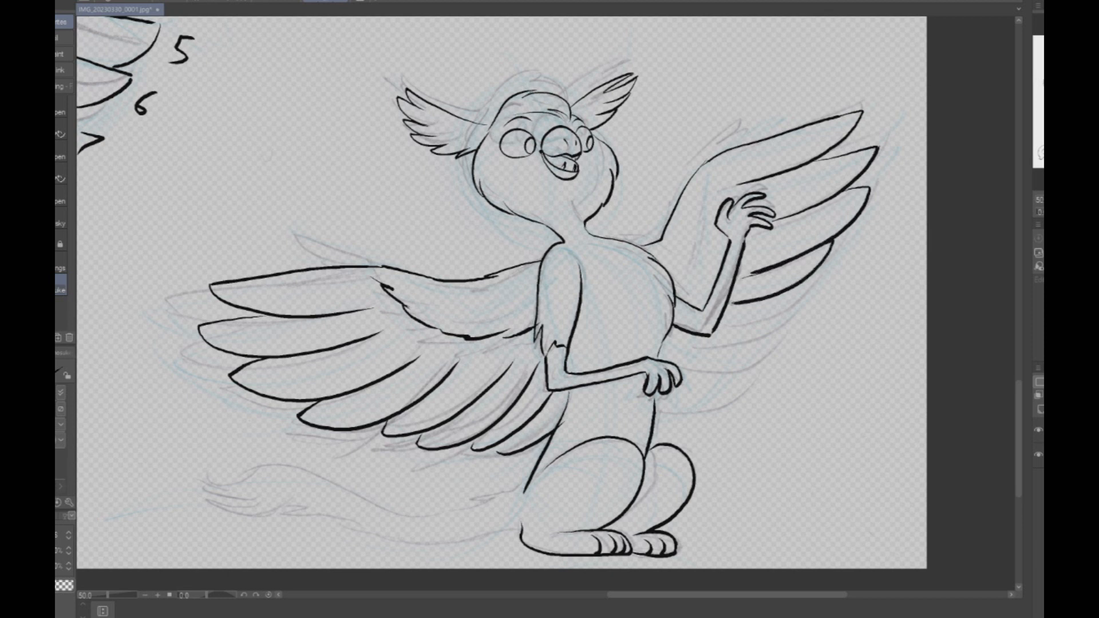
pyautogui.moveTo(804, 288); pyautogui.dragTo(726, 333)
pyautogui.moveTo(779, 324)
pyautogui.mouseDown()
pyautogui.moveTo(693, 363)
pyautogui.moveTo(730, 375)
pyautogui.moveTo(773, 344)
pyautogui.mouseUp()
pyautogui.hotkey('ctrl', 'z')
pyautogui.hotkey('ctrl', 'z')
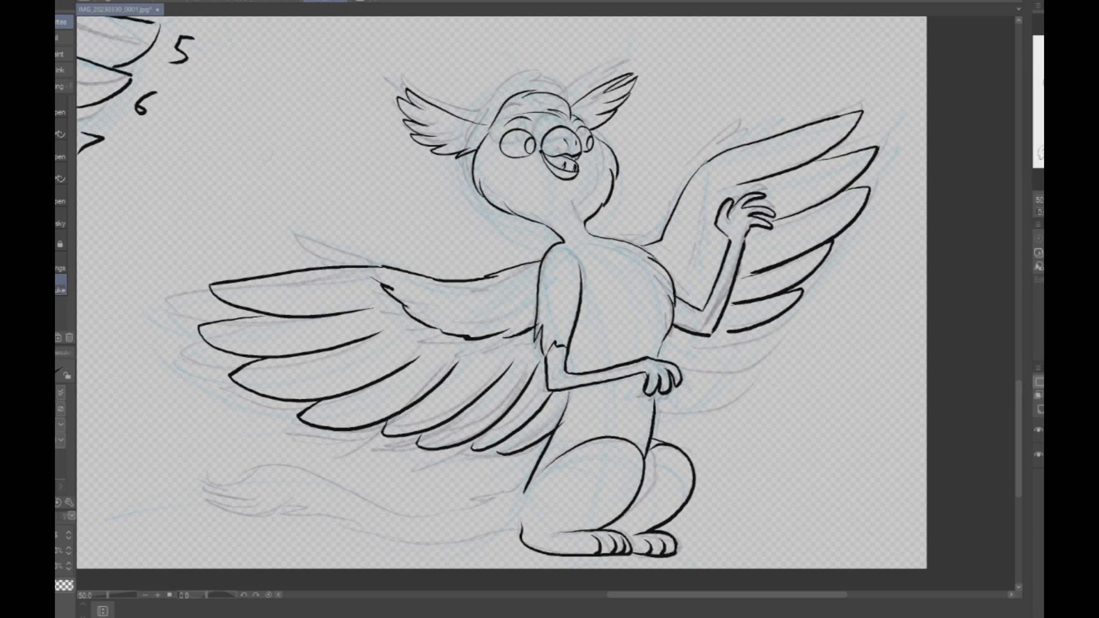
pyautogui.moveTo(755, 329)
pyautogui.mouseDown()
pyautogui.moveTo(768, 343)
pyautogui.moveTo(686, 363)
pyautogui.moveTo(690, 375)
pyautogui.mouseUp()
pyautogui.hotkey('ctrl', 'z')
pyautogui.hotkey('ctrl', 'z')
pyautogui.hotkey('ctrl', 'z')
pyautogui.hotkey('ctrl', 'z')
pyautogui.hotkey('ctrl', 'z')
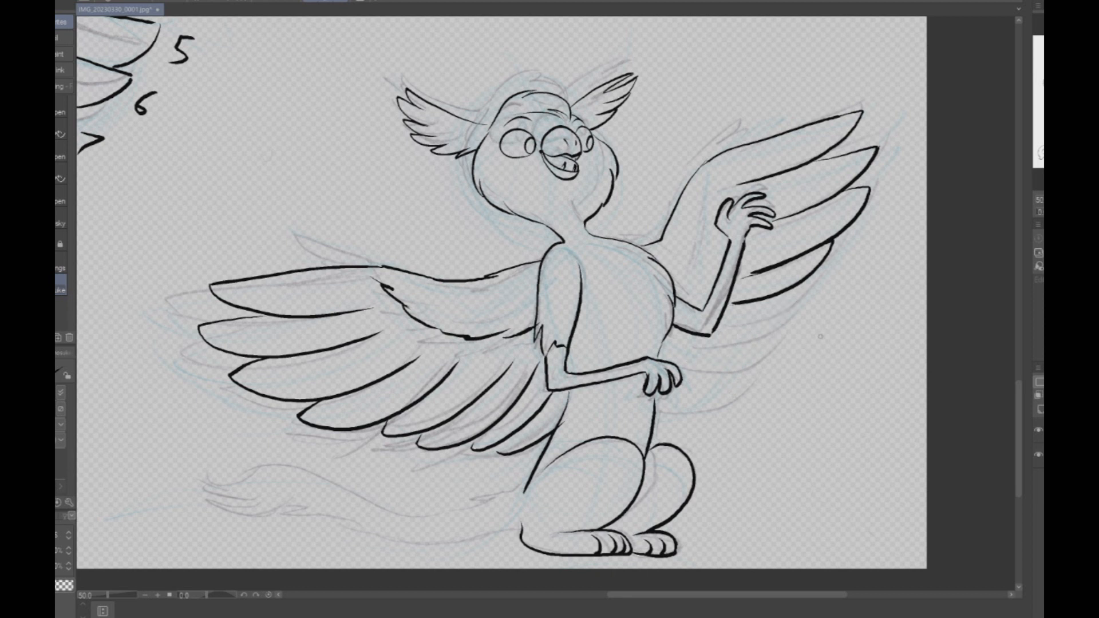
# - Ink the far wing's remaining lower flight feathers down to the hip and the ragged edge of its coverts
pyautogui.moveTo(777, 296)
pyautogui.mouseDown()
pyautogui.moveTo(755, 335)
pyautogui.moveTo(703, 343)
pyautogui.moveTo(790, 315)
pyautogui.moveTo(738, 365)
pyautogui.moveTo(686, 378)
pyautogui.mouseUp()
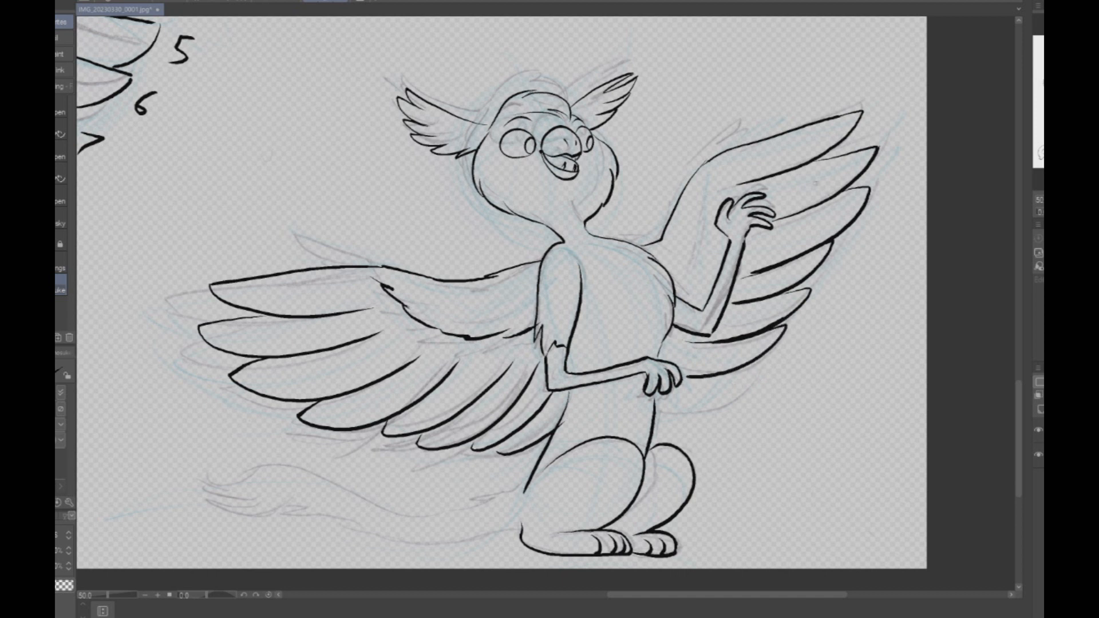
pyautogui.moveTo(661, 408); pyautogui.dragTo(758, 367)
pyautogui.moveTo(652, 431); pyautogui.dragTo(733, 394)
pyautogui.moveTo(714, 163); pyautogui.dragTo(674, 283)
# - Ink the open-winged pose's long curved tail with its tufted tip along the ground
pyautogui.scroll(1, 676, 281)
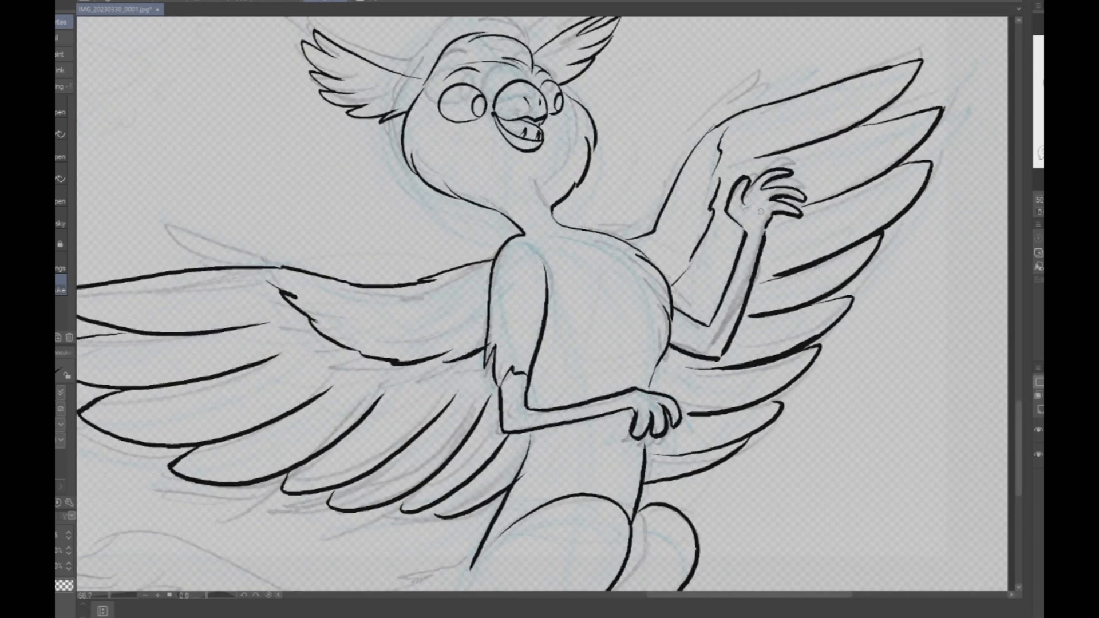
pyautogui.scroll(-3, 774, 226)
pyautogui.scroll(3, 636, 363)
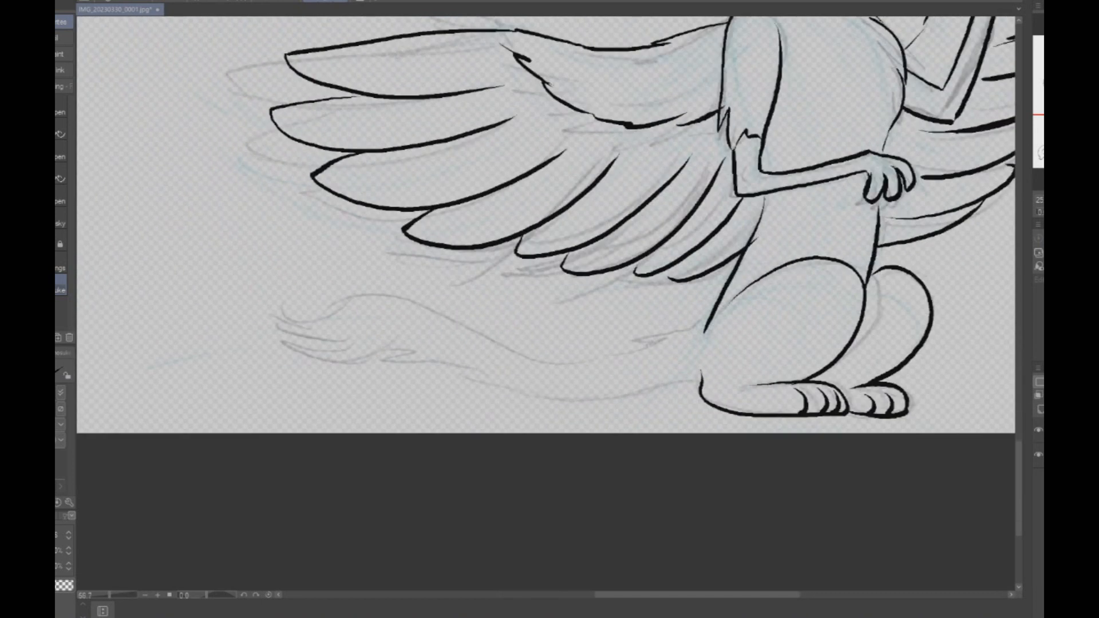
pyautogui.moveTo(718, 293)
pyautogui.mouseDown()
pyautogui.moveTo(644, 343)
pyautogui.moveTo(493, 358)
pyautogui.moveTo(272, 312)
pyautogui.moveTo(284, 340)
pyautogui.moveTo(232, 331)
pyautogui.moveTo(315, 381)
pyautogui.moveTo(407, 363)
pyautogui.moveTo(458, 394)
pyautogui.moveTo(535, 407)
pyautogui.moveTo(698, 387)
pyautogui.mouseUp()
pyautogui.scroll(-5, 869, 321)
pyautogui.scroll(2, 545, 303)
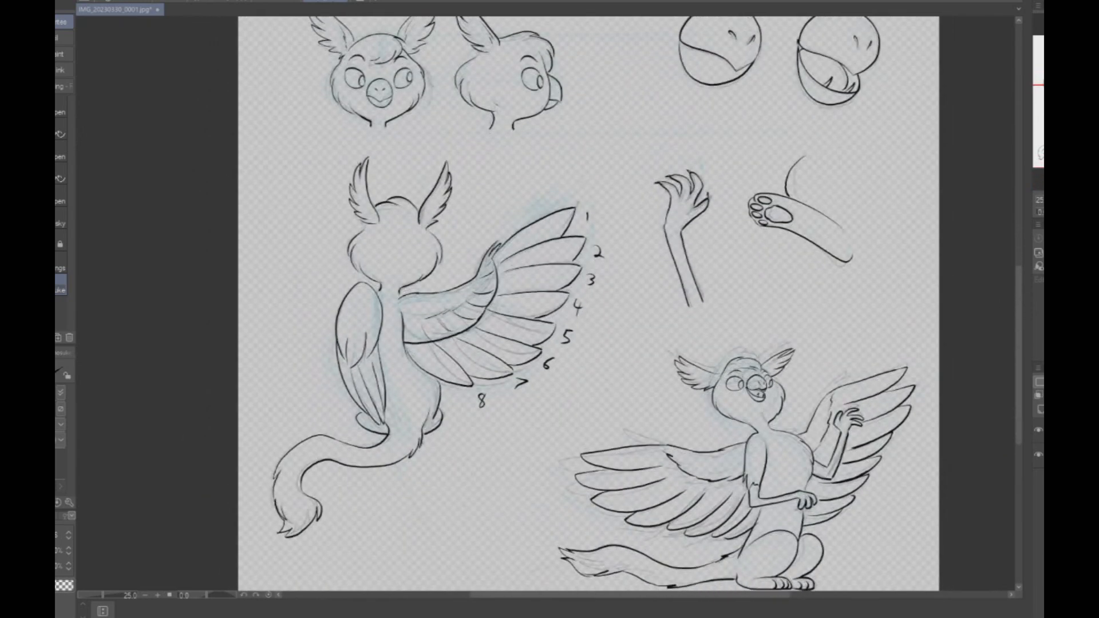
# - Extend the inner ends of the near wing's flight feather lines up to the ragged covert edge
pyautogui.moveTo(588, 320); pyautogui.dragTo(602, 299)
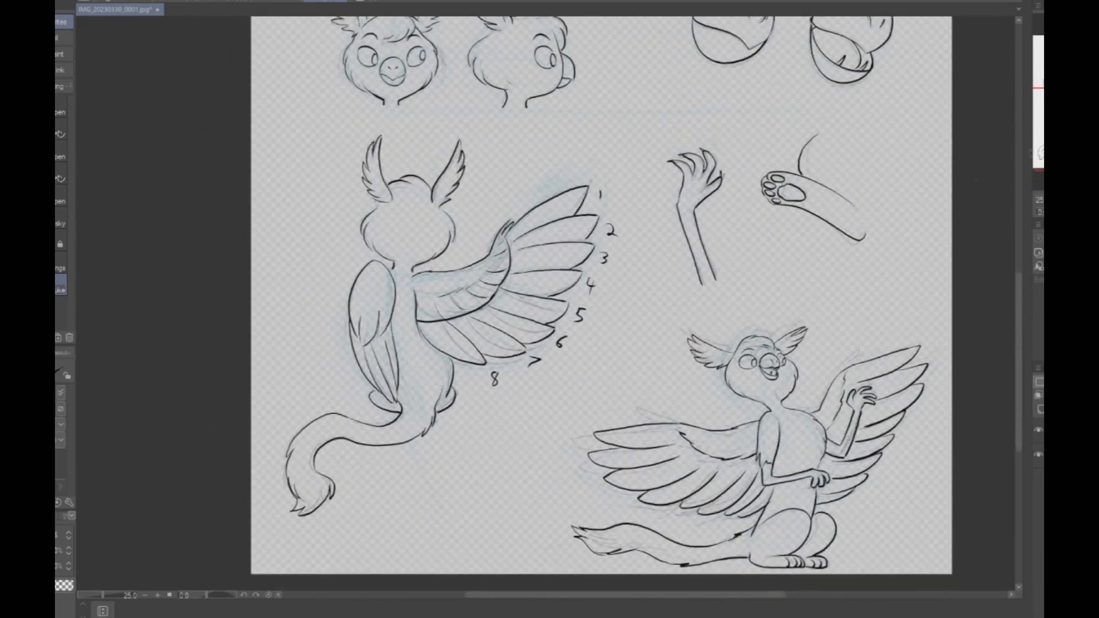
pyautogui.scroll(3, 683, 451)
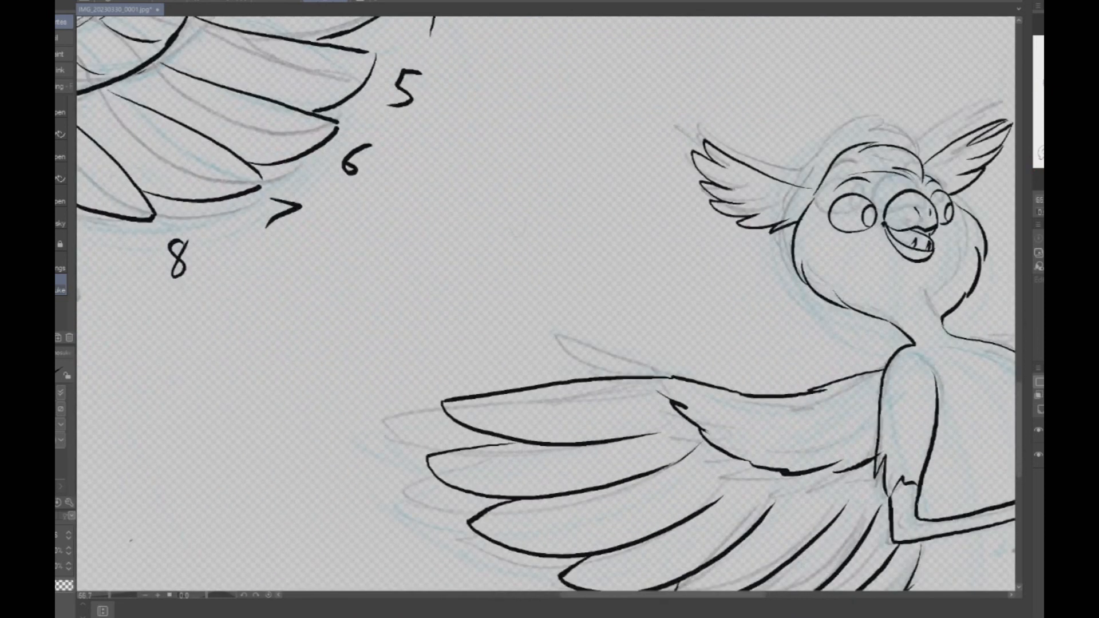
pyautogui.hotkey('ctrl', 'z')
pyautogui.moveTo(686, 424); pyautogui.dragTo(639, 437)
pyautogui.moveTo(739, 474)
pyautogui.mouseDown()
pyautogui.moveTo(692, 513)
pyautogui.moveTo(709, 505)
pyautogui.mouseUp()
pyautogui.hotkey('ctrl', 'z')
pyautogui.moveTo(797, 476); pyautogui.dragTo(746, 530)
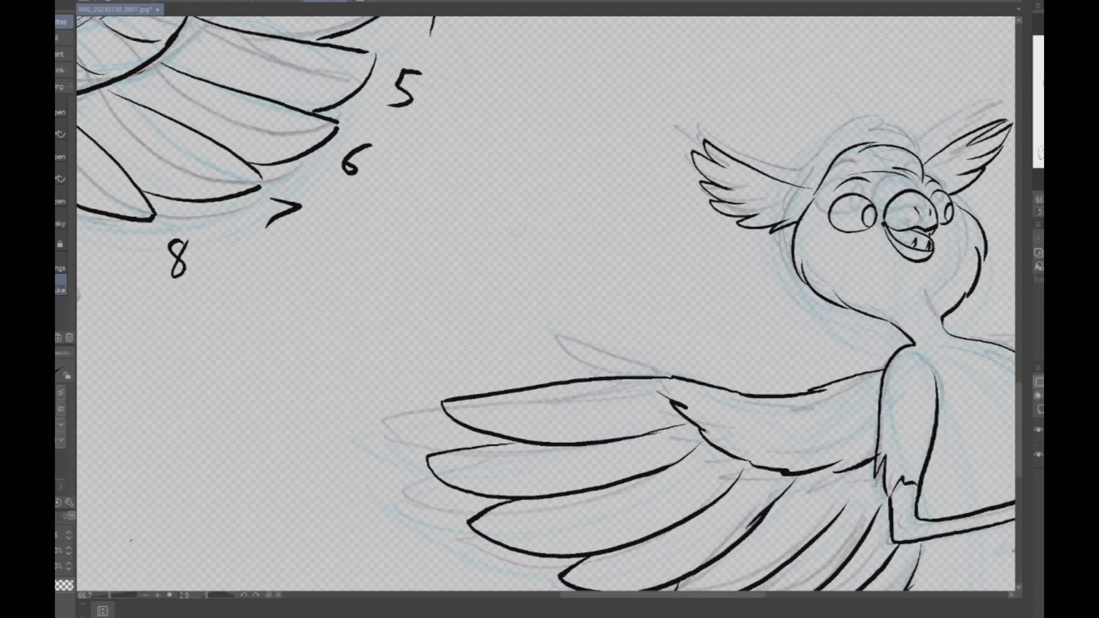
pyautogui.hotkey('ctrl', 'z')
pyautogui.moveTo(796, 472); pyautogui.dragTo(736, 537)
pyautogui.moveTo(852, 476); pyautogui.dragTo(824, 524)
pyautogui.hotkey('ctrl', 'z')
pyautogui.hotkey('ctrl', 'z')
pyautogui.moveTo(793, 478); pyautogui.dragTo(744, 533)
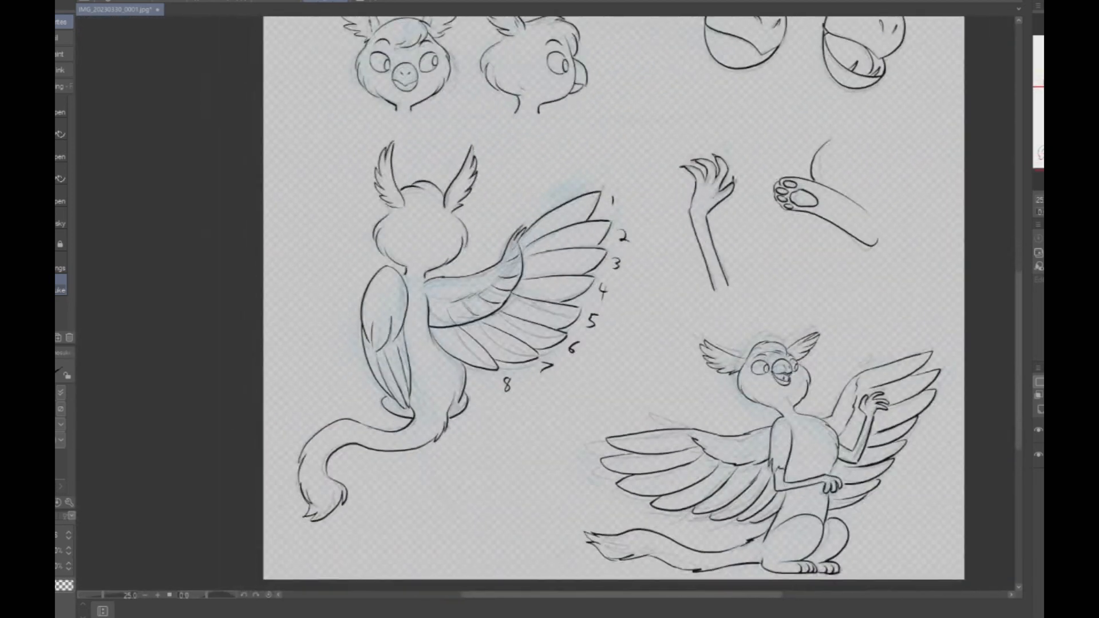
# - Hide the scanned pencil sketch layer and look over the clean line art at the upper part of the page
pyautogui.moveTo(572, 183); pyautogui.dragTo(594, 482)
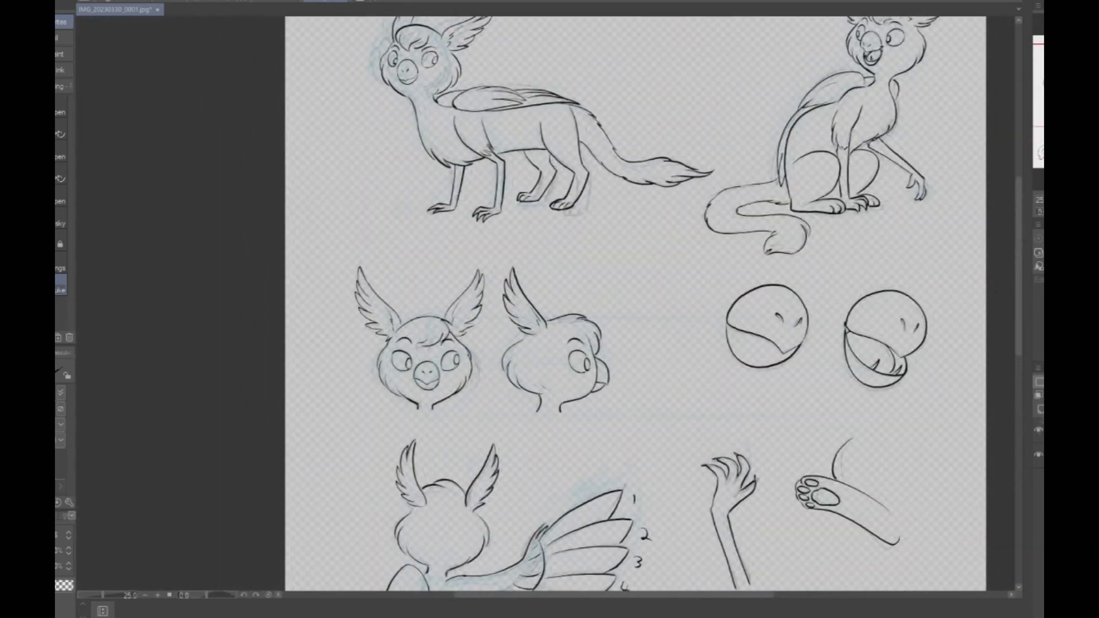
pyautogui.click(1038, 454)
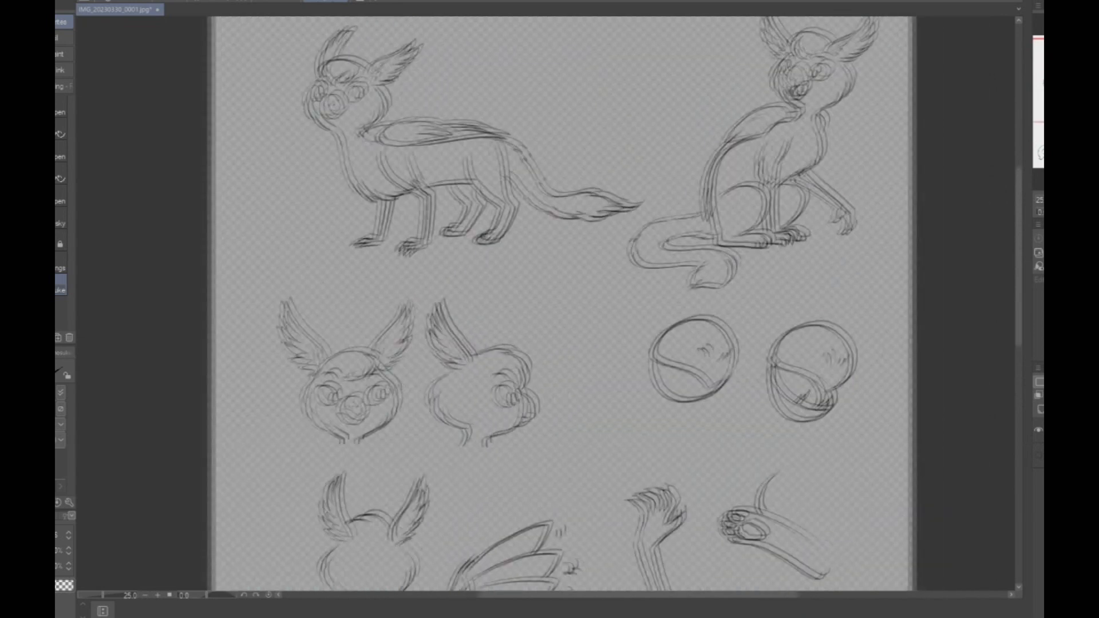
pyautogui.moveTo(527, 309); pyautogui.dragTo(535, 340)
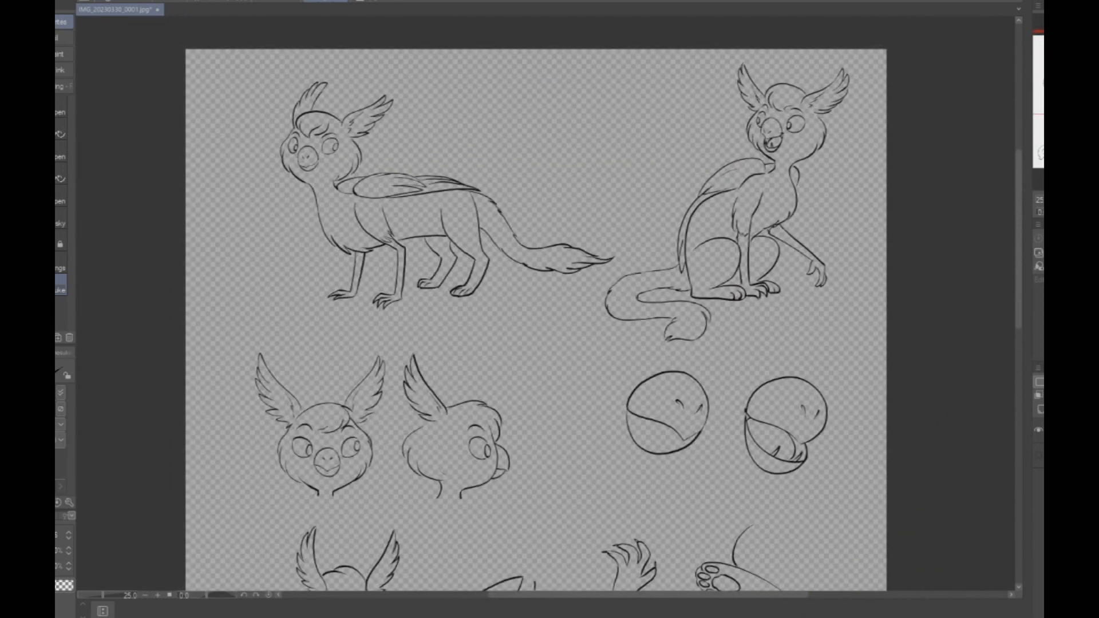
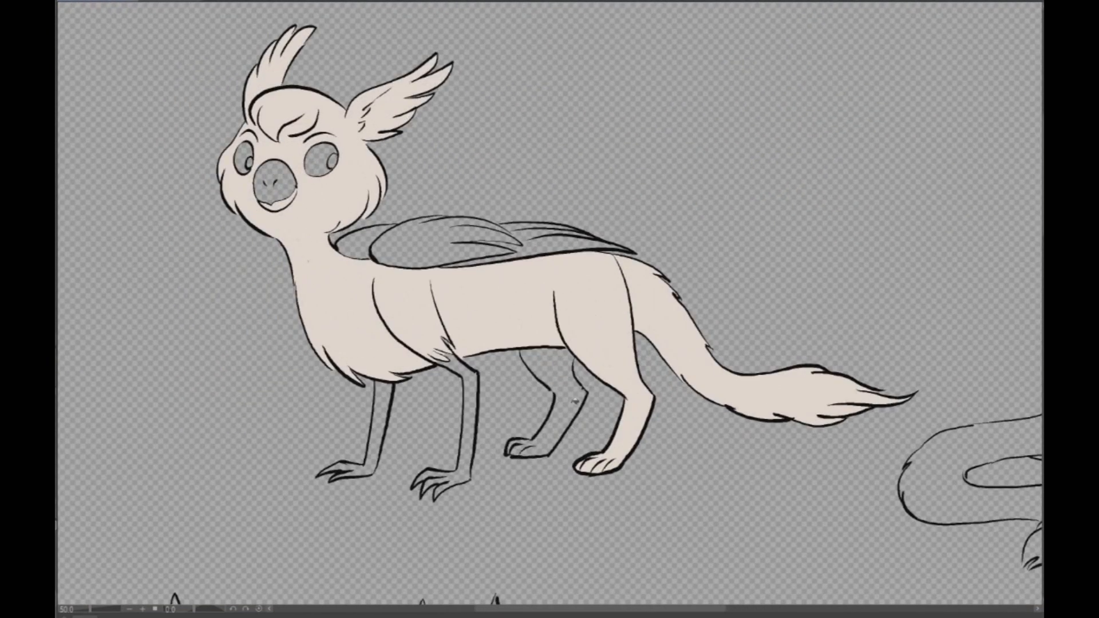
# - Fill the standing pose's tail, far hind leg and folded wings with the pale beige base color
pyautogui.click(575, 403)
pyautogui.click(522, 448)
pyautogui.click(467, 455)
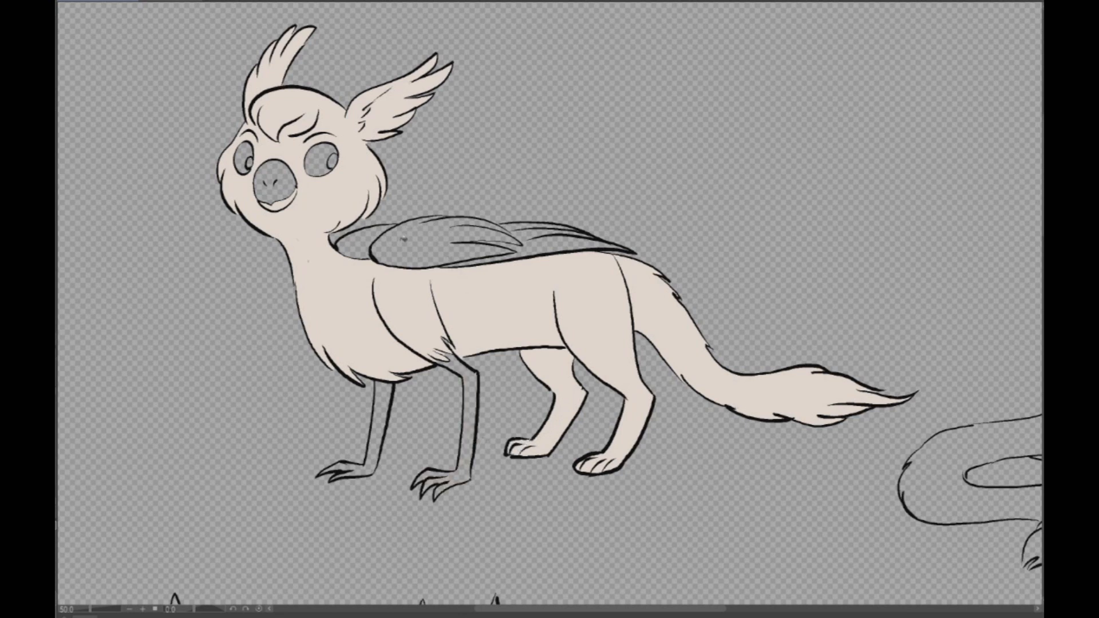
pyautogui.click(404, 238)
pyautogui.click(364, 243)
pyautogui.click(515, 255)
pyautogui.click(534, 235)
pyautogui.click(514, 226)
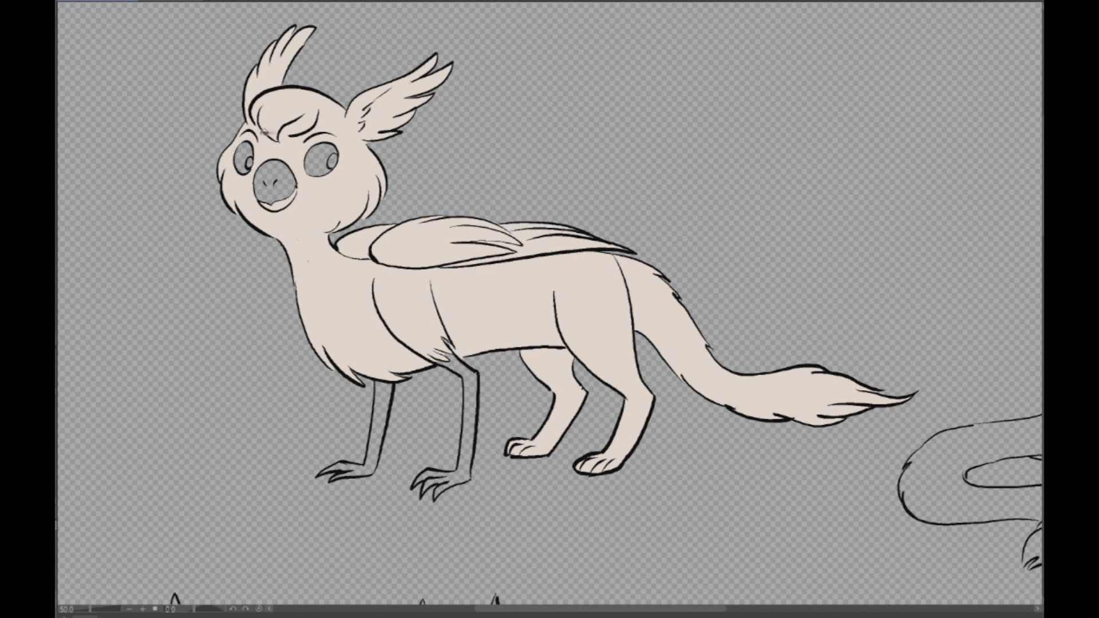
# - Fill both eyes of the standing pose with light blue
pyautogui.scroll(3, 274, 143)
pyautogui.click(211, 156)
pyautogui.click(374, 158)
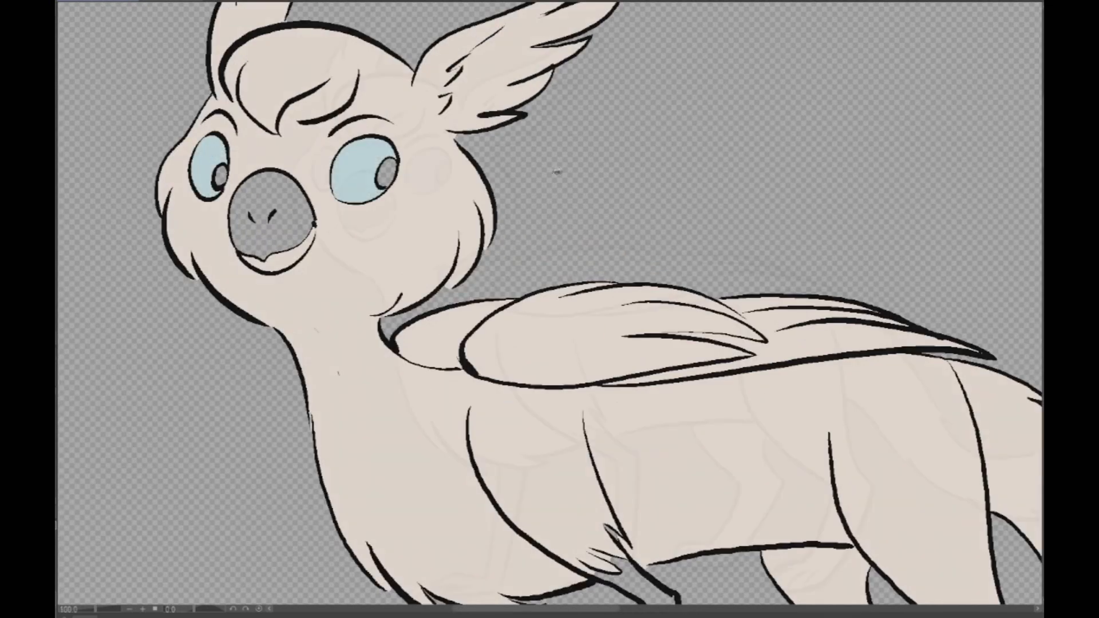
# - Fill the sitting pose's folded wings, neck and body with the pale beige base color
pyautogui.scroll(-3, 557, 172)
pyautogui.moveTo(893, 355); pyautogui.dragTo(167, 259)
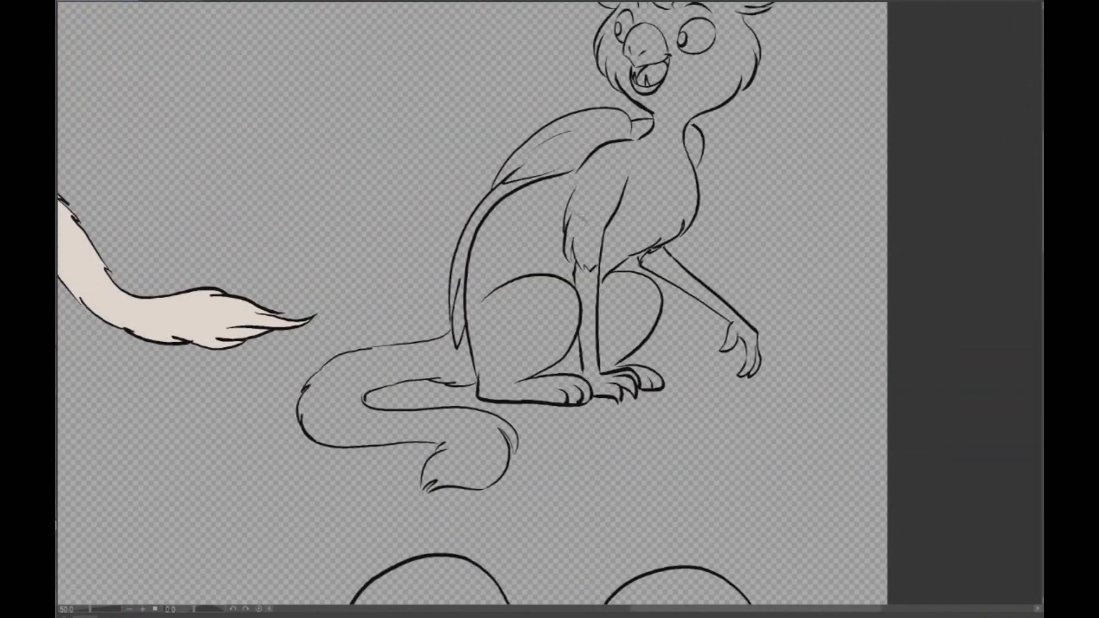
pyautogui.click(560, 153)
pyautogui.moveTo(491, 203)
pyautogui.mouseDown()
pyautogui.moveTo(464, 266)
pyautogui.moveTo(458, 343)
pyautogui.mouseUp()
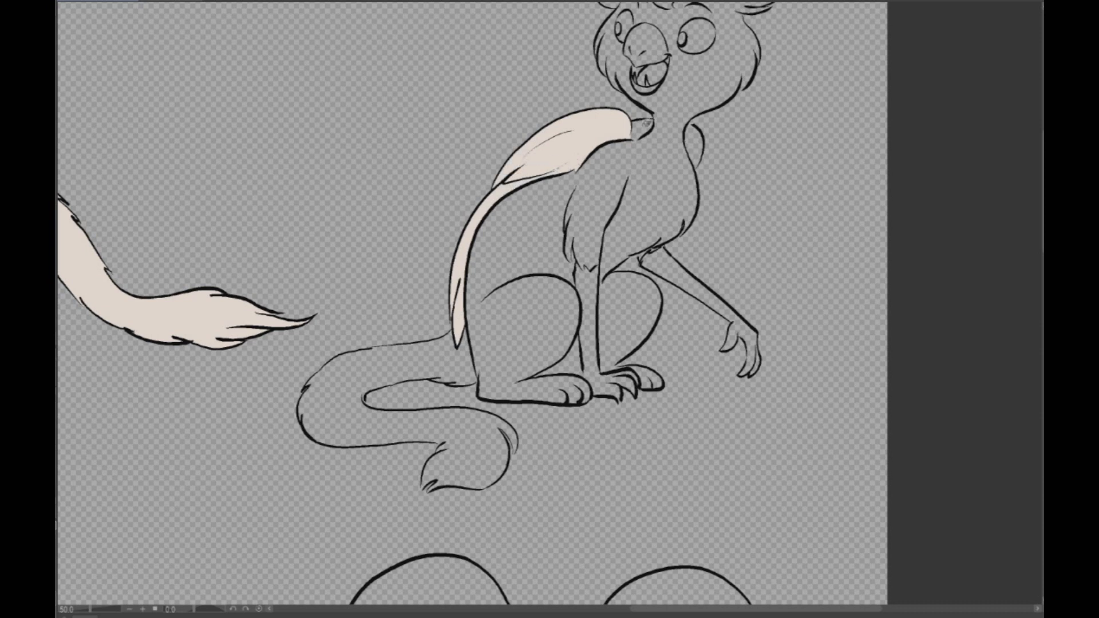
pyautogui.click(645, 124)
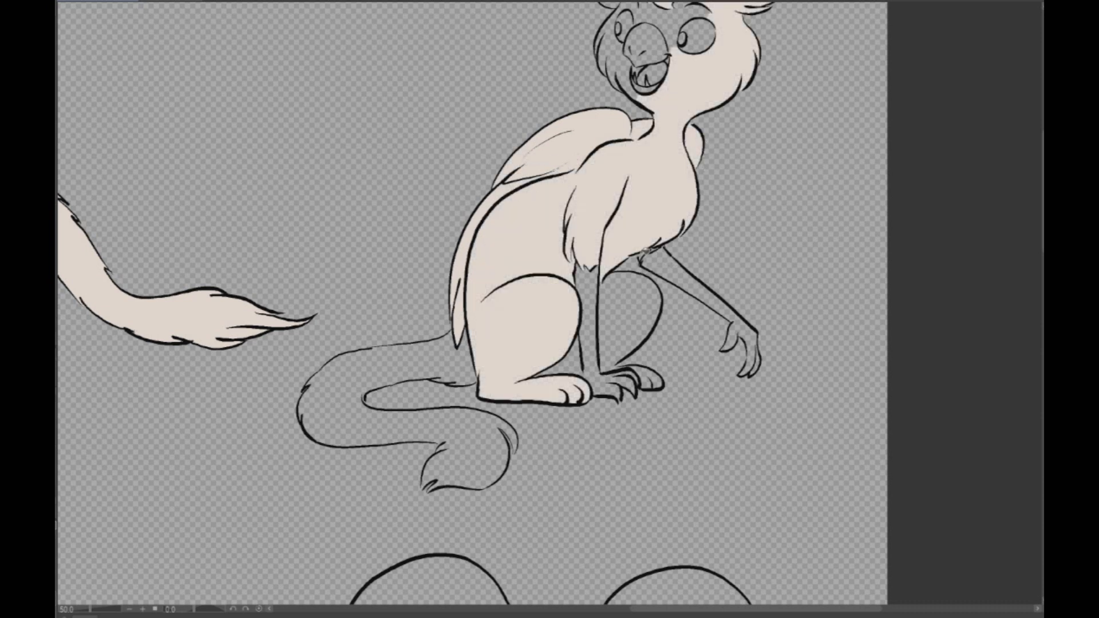
# - Fill the sitting pose's far haunch, hind toes and curled tail with pale beige
pyautogui.click(626, 306)
pyautogui.click(650, 377)
pyautogui.scroll(3, 669, 378)
pyautogui.click(641, 395)
pyautogui.click(615, 399)
pyautogui.scroll(-1, 554, 343)
pyautogui.scroll(-2, 553, 345)
pyautogui.click(389, 404)
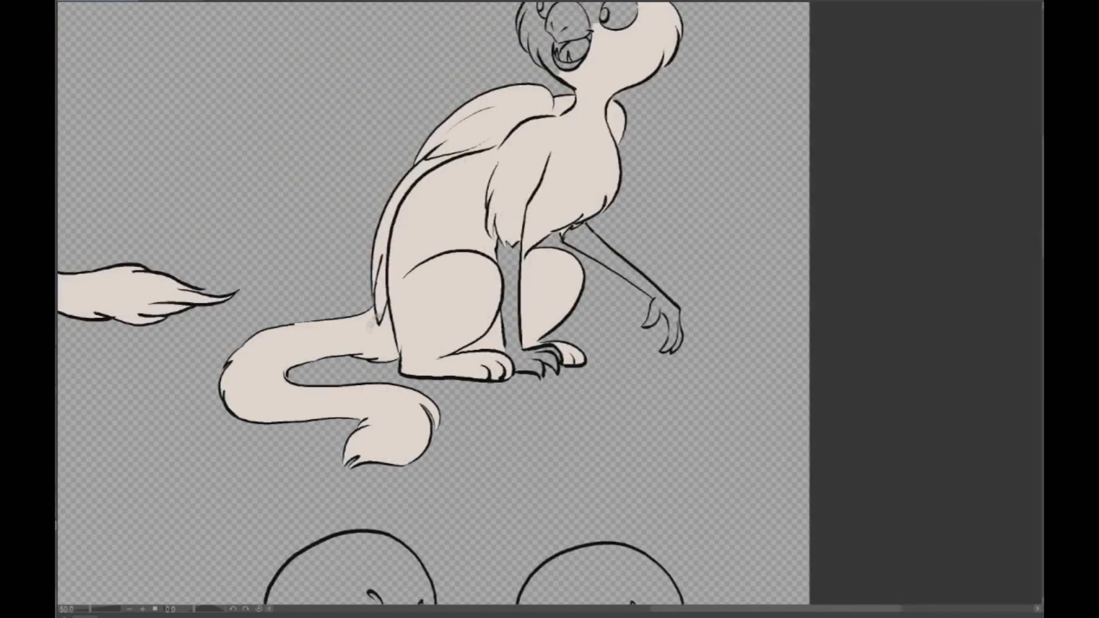
# - Fill the remaining gaps in the sitting pose's face, brow and far ear with pale beige
pyautogui.moveTo(532, 208); pyautogui.dragTo(595, 381)
pyautogui.scroll(2, 661, 114)
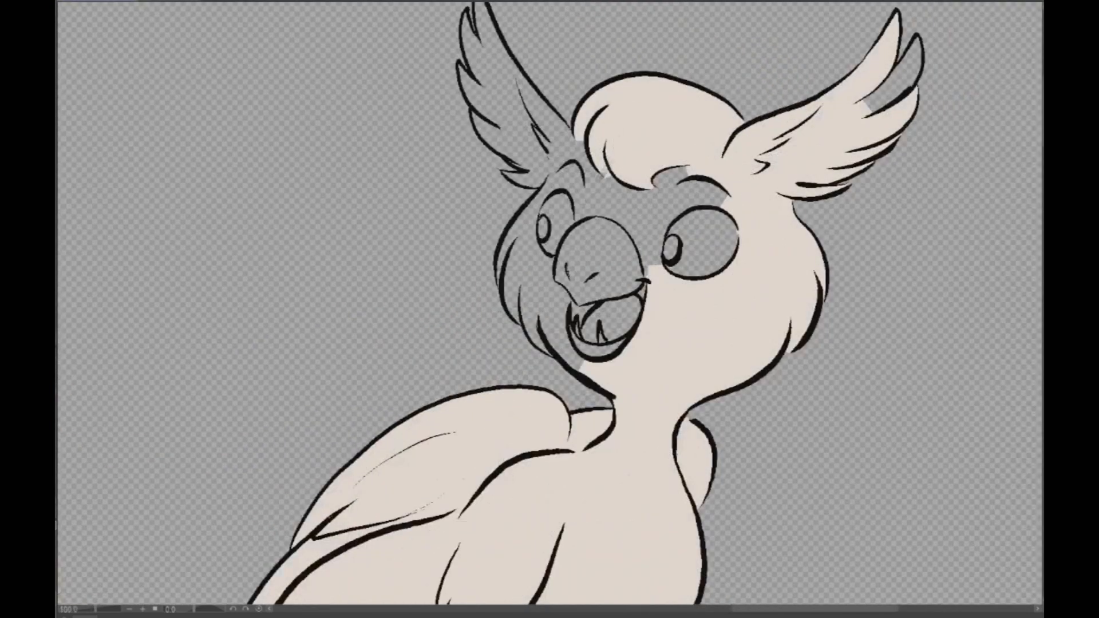
pyautogui.click(597, 189)
pyautogui.click(559, 137)
pyautogui.click(534, 139)
pyautogui.click(569, 173)
pyautogui.click(523, 253)
# - Fill both eyes of the sitting pose with light blue
pyautogui.scroll(-2, 766, 209)
pyautogui.scroll(-1, 764, 249)
pyautogui.click(839, 165)
pyautogui.moveTo(572, 343)
pyautogui.mouseDown()
pyautogui.moveTo(708, 315)
pyautogui.moveTo(697, 279)
pyautogui.moveTo(825, 209)
pyautogui.mouseUp()
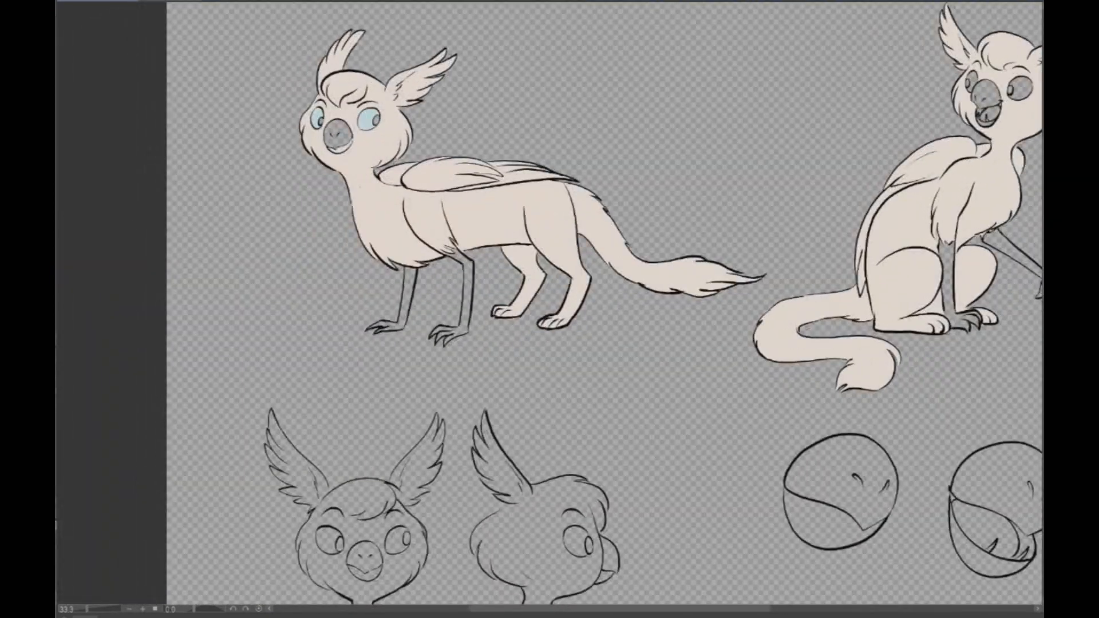
pyautogui.moveTo(582, 300); pyautogui.dragTo(377, 399)
pyautogui.scroll(3, 831, 171)
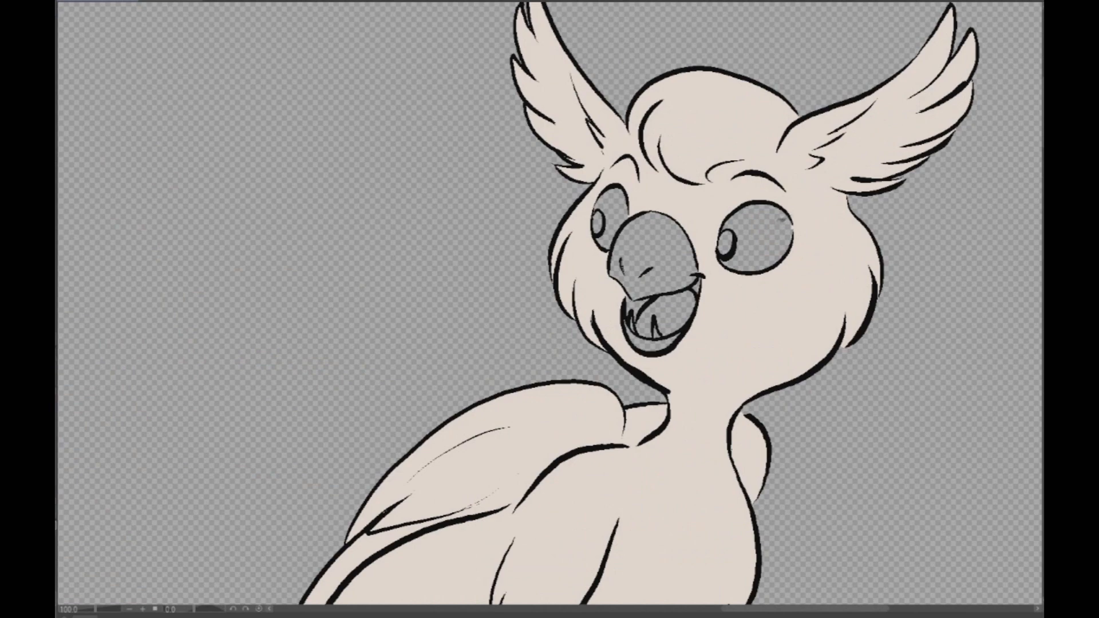
pyautogui.click(756, 241)
pyautogui.click(611, 223)
# - Fill the front-view head, its neck and both feathered ears with pale beige, leaving the eyes and beak empty
pyautogui.scroll(-3, 744, 240)
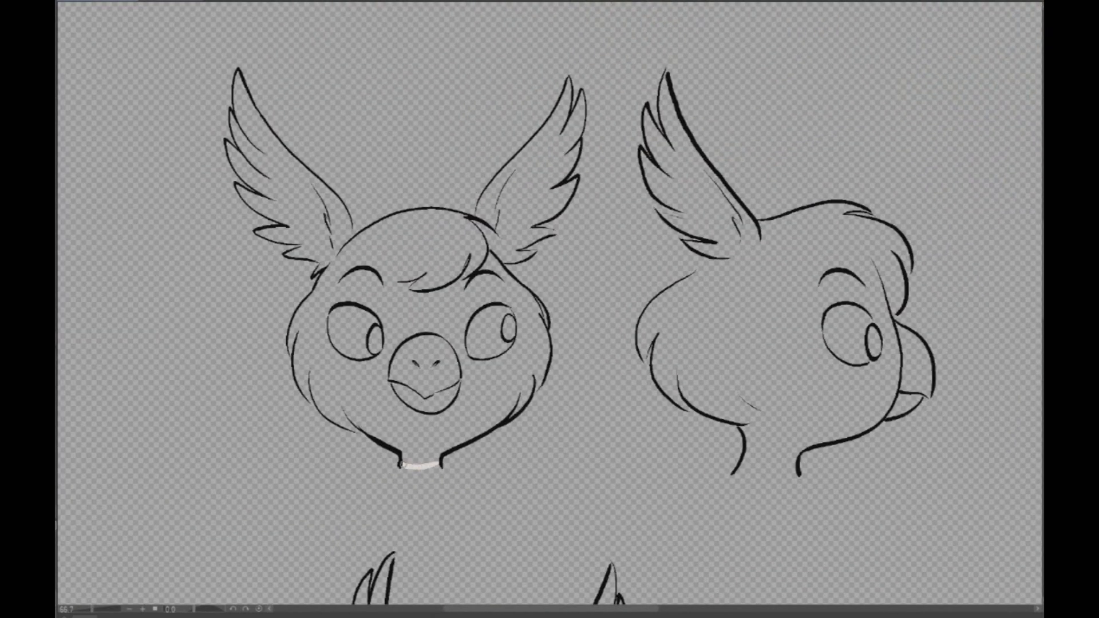
pyautogui.click(443, 424)
pyautogui.click(496, 257)
pyautogui.click(515, 220)
pyautogui.click(493, 205)
pyautogui.click(332, 212)
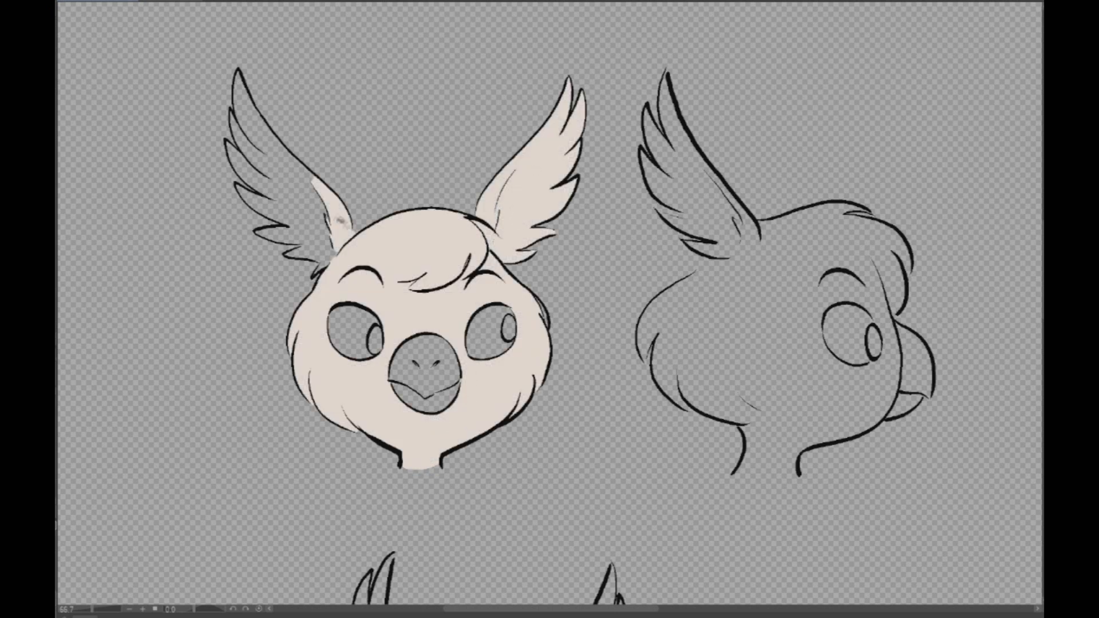
pyautogui.click(321, 229)
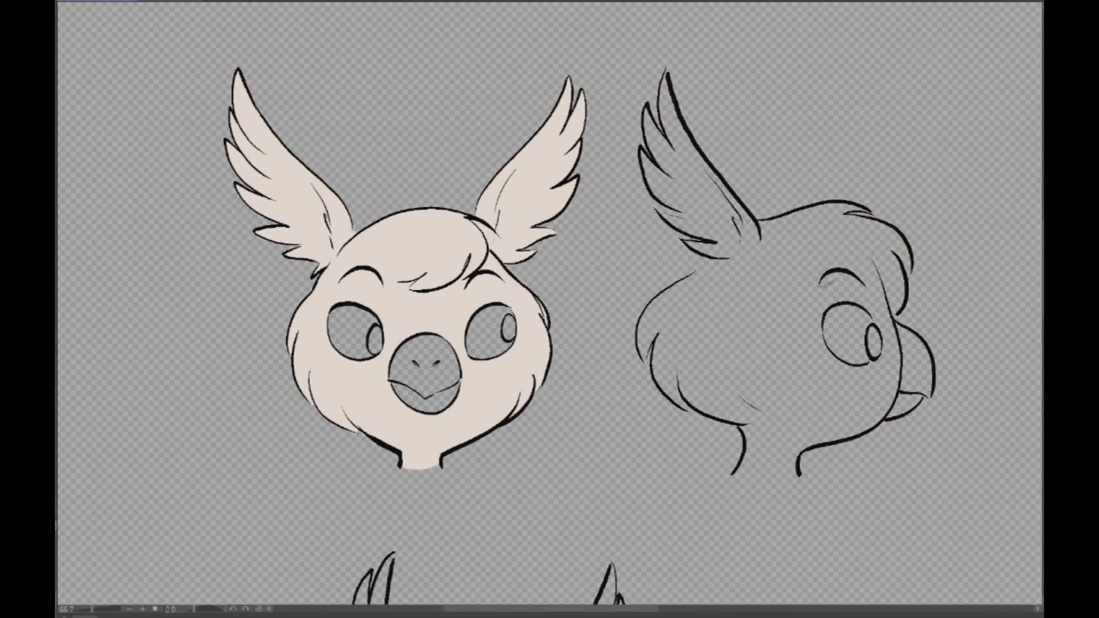
# - Close the outline gaps behind the profile head and at its ear feathers, and fill the head, ear and neck with pale beige
pyautogui.moveTo(704, 267); pyautogui.dragTo(671, 289)
pyautogui.moveTo(684, 221); pyautogui.dragTo(661, 215)
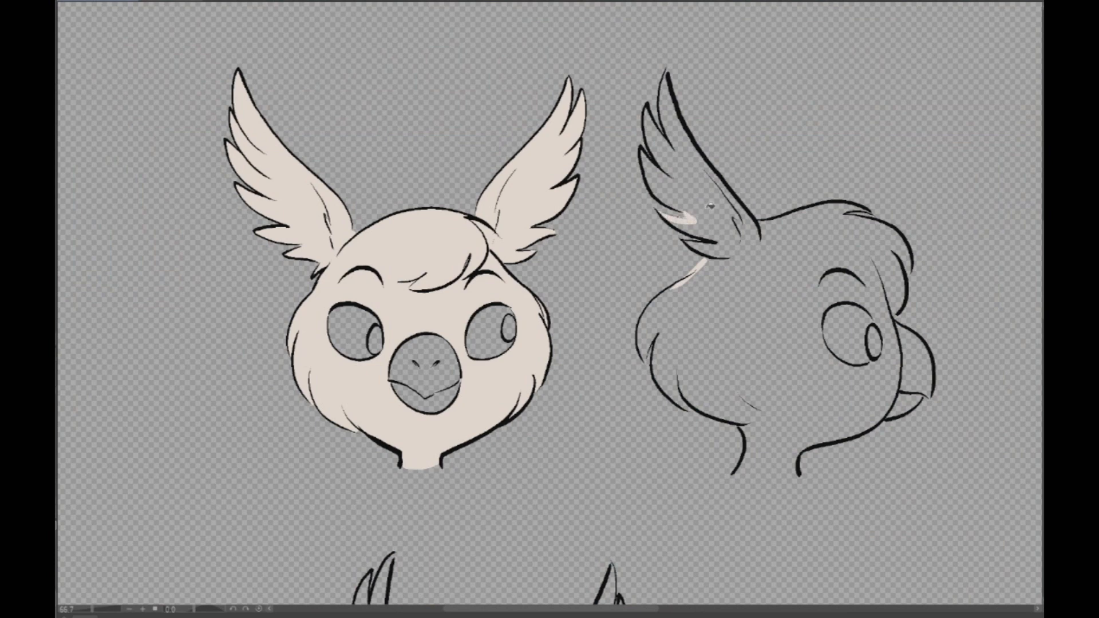
pyautogui.click(902, 290)
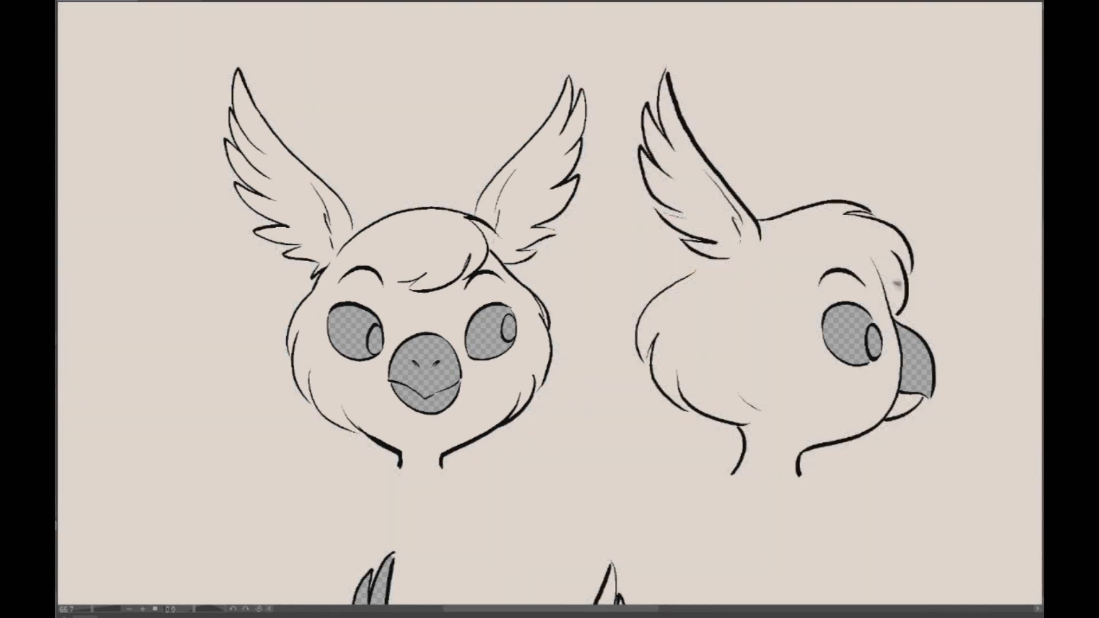
pyautogui.hotkey('ctrl', 'z')
pyautogui.click(800, 367)
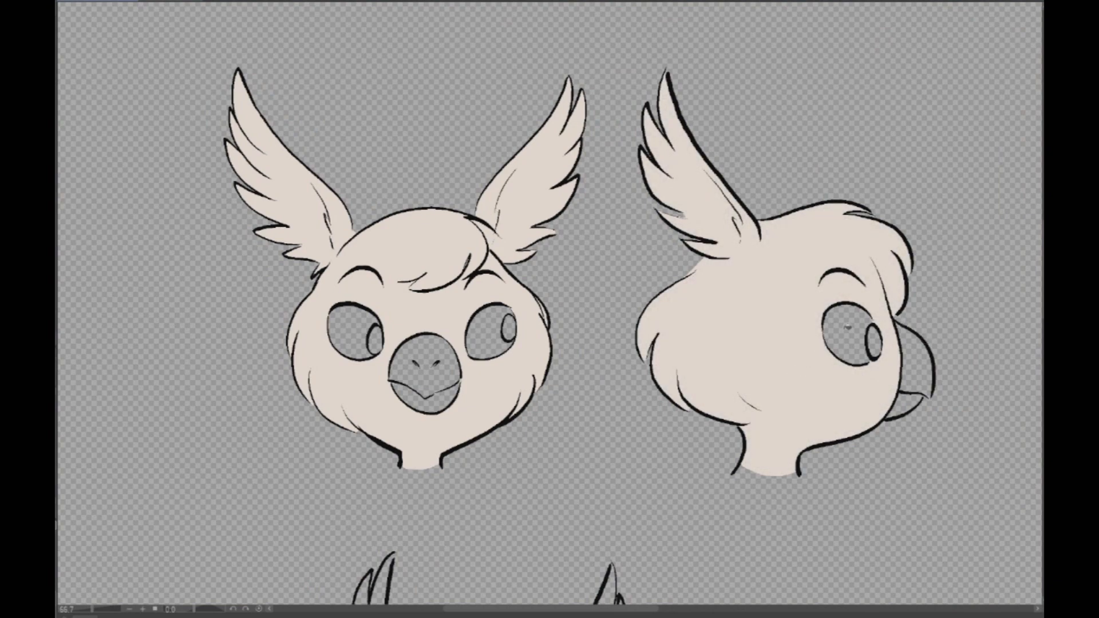
pyautogui.click(850, 328)
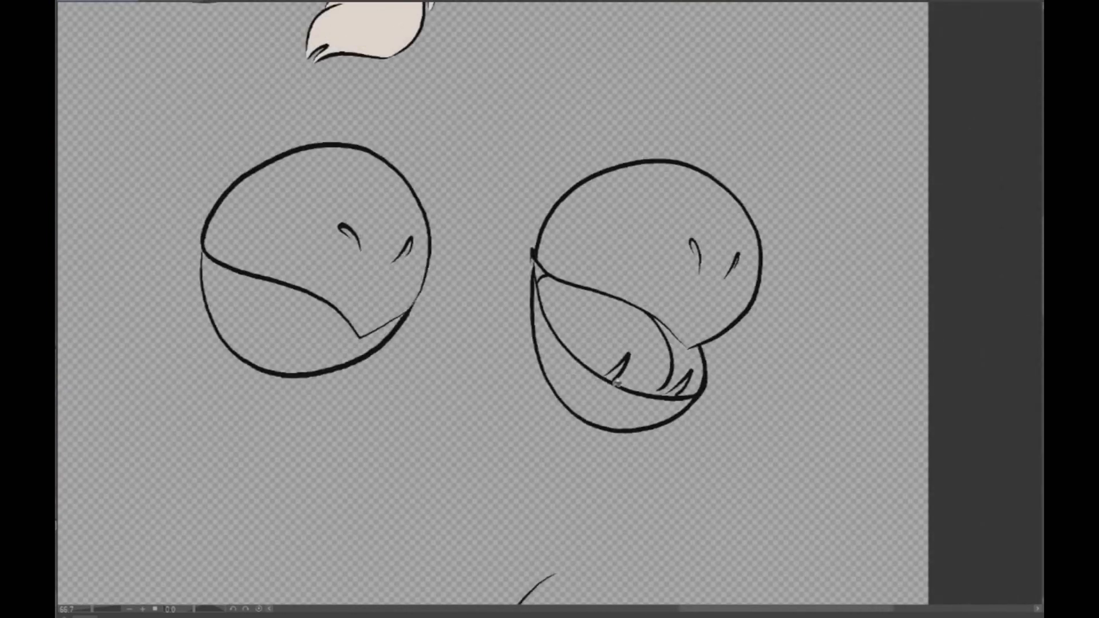
# - Fill the small pointed teeth inside the open beak detail drawing with a light color
pyautogui.click(617, 374)
pyautogui.click(680, 388)
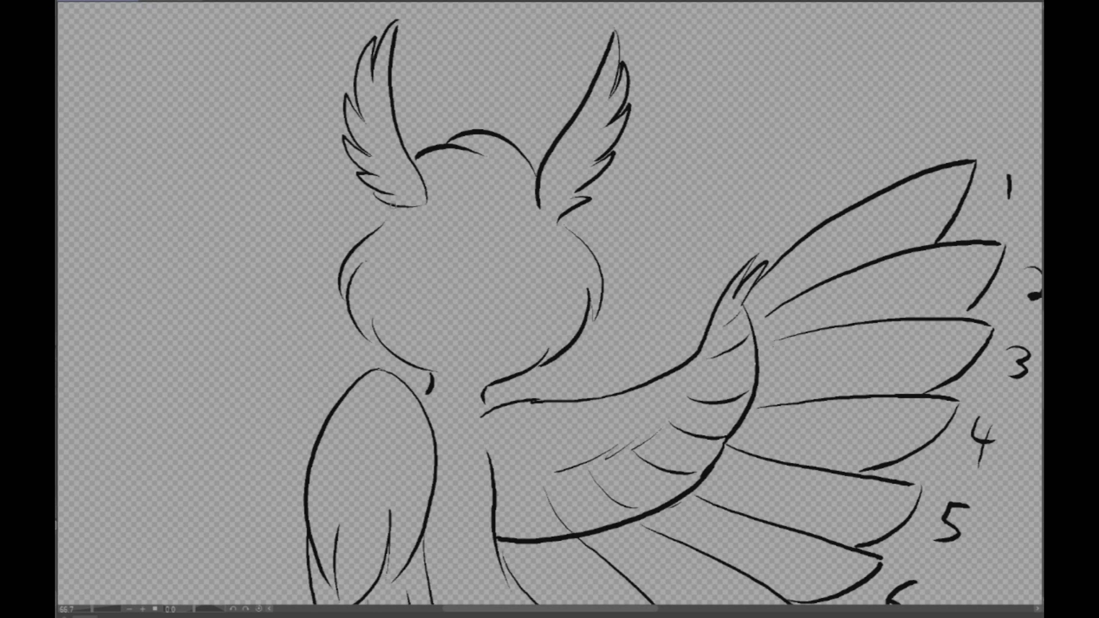
# - Close the outline gaps at the back-view pose's head, neck and hind foot with short pale beige strokes
pyautogui.moveTo(393, 206); pyautogui.dragTo(371, 236)
pyautogui.moveTo(370, 336); pyautogui.dragTo(376, 311)
pyautogui.moveTo(430, 394); pyautogui.dragTo(423, 404)
pyautogui.moveTo(457, 532); pyautogui.dragTo(563, 61)
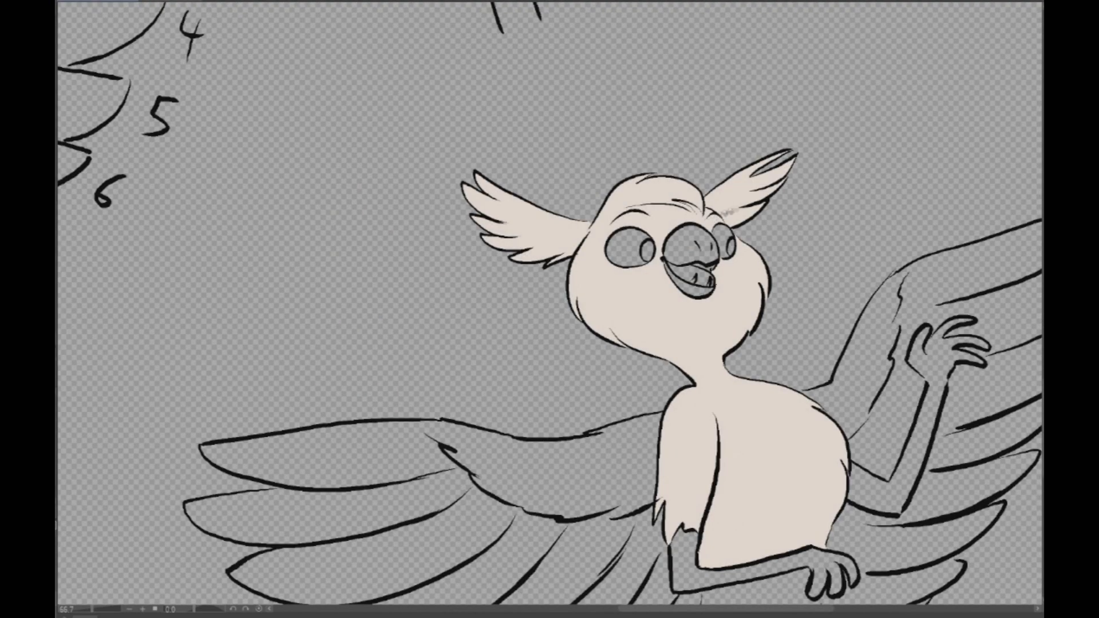
# - Fill the open-winged pose's raised far wing and all its flight feathers with pale beige
pyautogui.scroll(-1, 825, 182)
pyautogui.moveTo(830, 343); pyautogui.dragTo(730, 199)
pyautogui.click(735, 203)
pyautogui.click(771, 214)
pyautogui.click(843, 109)
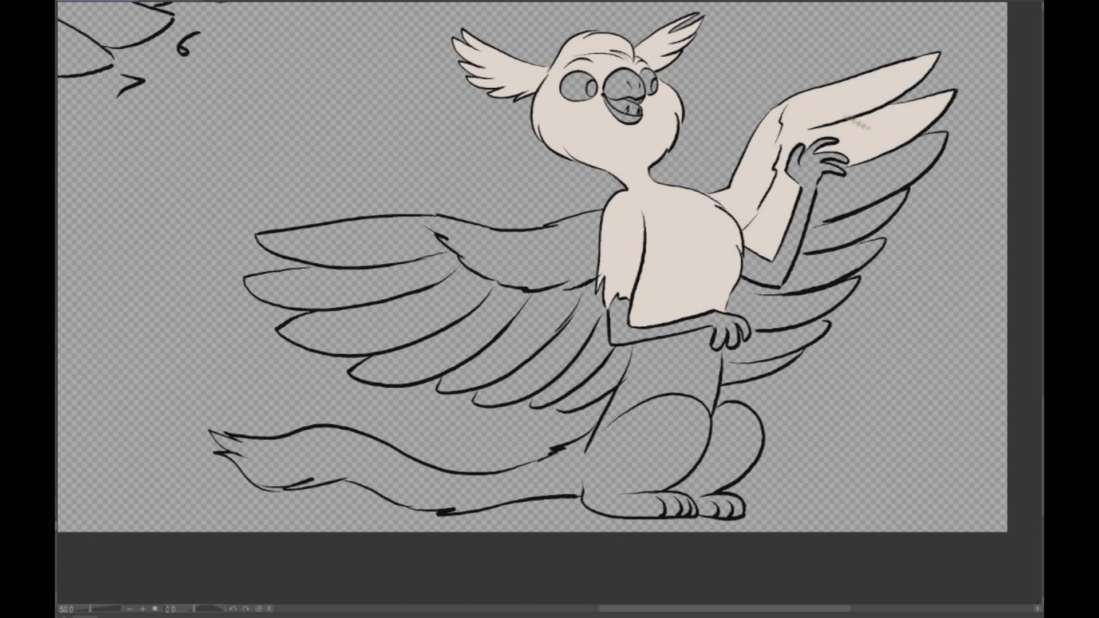
pyautogui.click(872, 179)
pyautogui.click(844, 233)
pyautogui.click(819, 272)
pyautogui.click(799, 312)
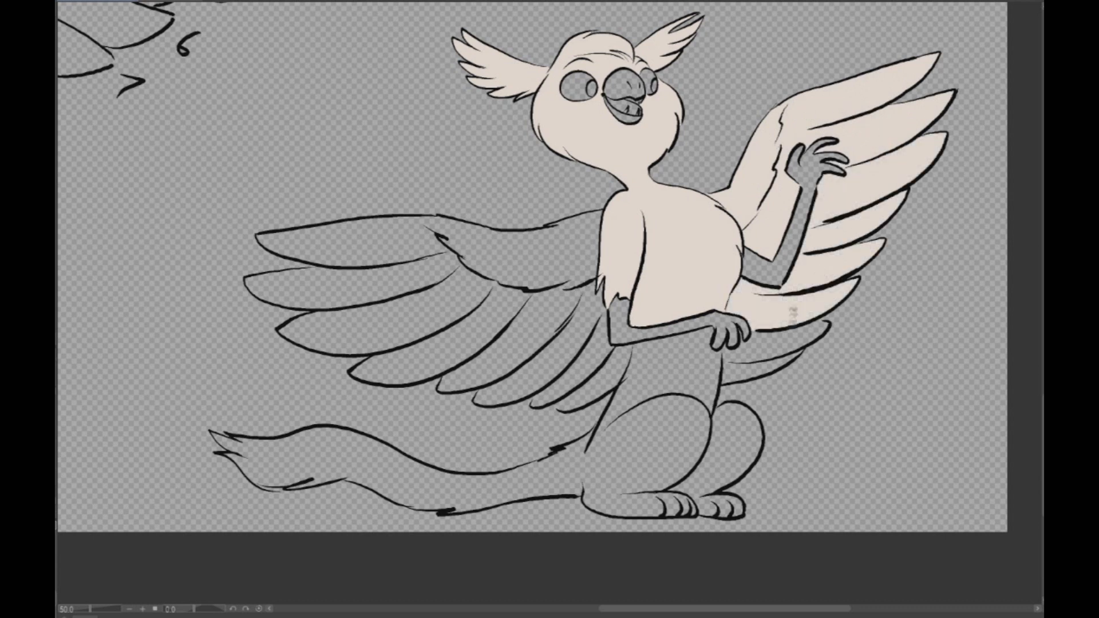
pyautogui.click(771, 344)
pyautogui.click(740, 372)
# - Fill the open-winged pose's belly and the spread near wing's flight feathers with pale beige
pyautogui.click(628, 373)
pyautogui.click(598, 382)
pyautogui.click(571, 378)
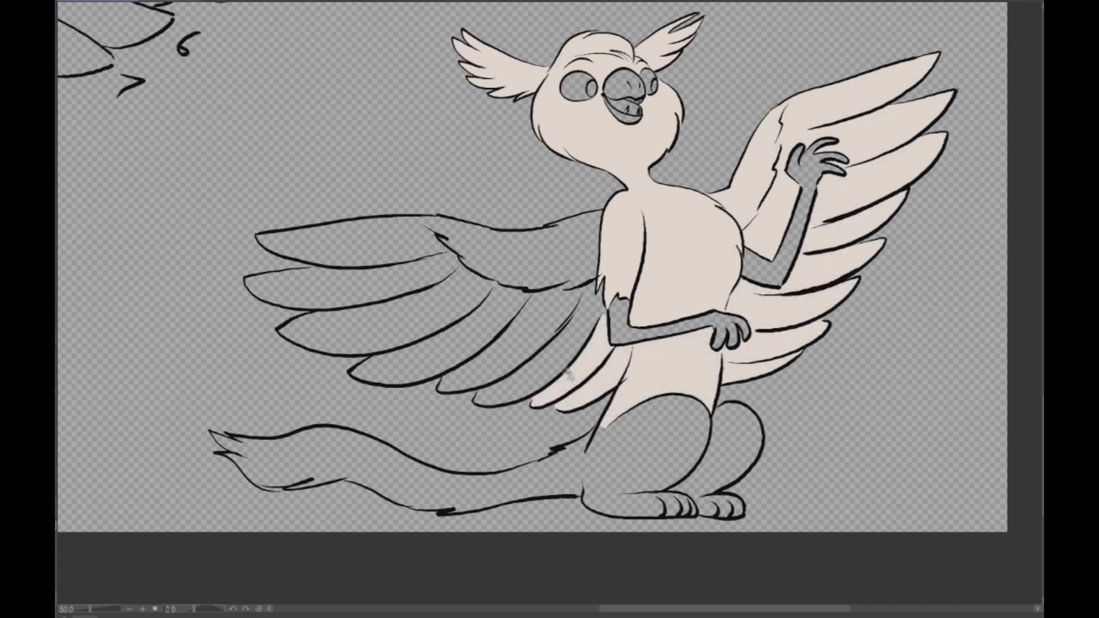
pyautogui.click(543, 365)
pyautogui.click(517, 339)
pyautogui.click(485, 316)
pyautogui.click(452, 306)
pyautogui.click(400, 285)
pyautogui.click(390, 239)
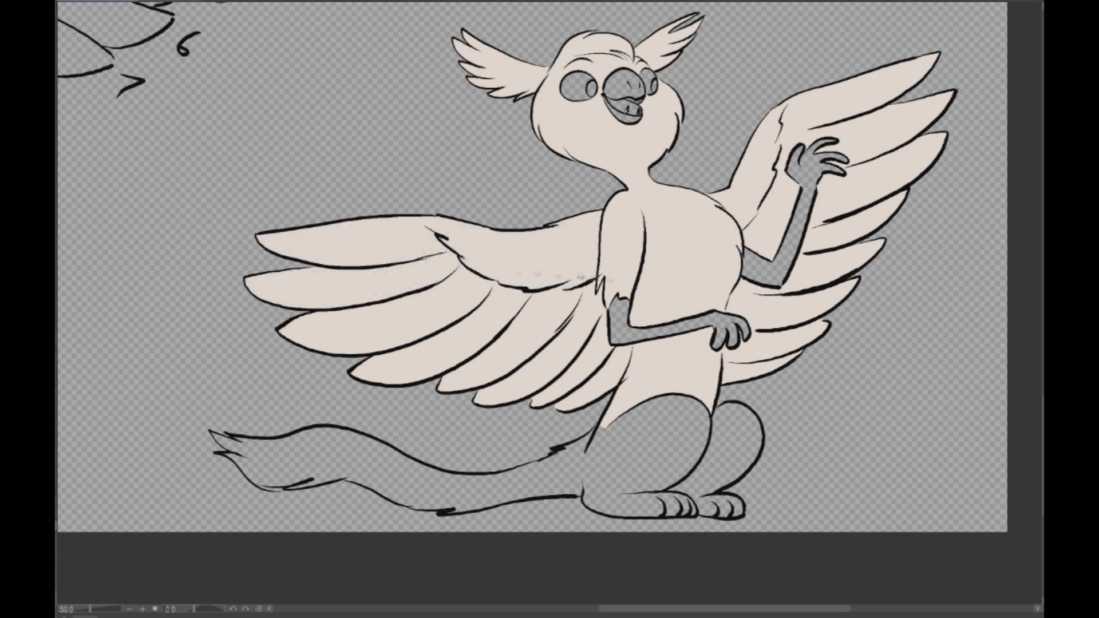
# - Fill the open-winged pose's haunches and the toes of both hind feet with pale beige
pyautogui.scroll(-4, 639, 291)
pyautogui.scroll(4, 639, 318)
pyautogui.click(618, 373)
pyautogui.click(675, 426)
pyautogui.click(665, 429)
pyautogui.click(685, 428)
pyautogui.click(735, 390)
pyautogui.click(733, 430)
pyautogui.click(721, 432)
pyautogui.click(702, 431)
# - Fill the eyes of the front-view head and of the open-winged pose with light blue
pyautogui.scroll(-2, 771, 383)
pyautogui.moveTo(572, 240); pyautogui.dragTo(716, 435)
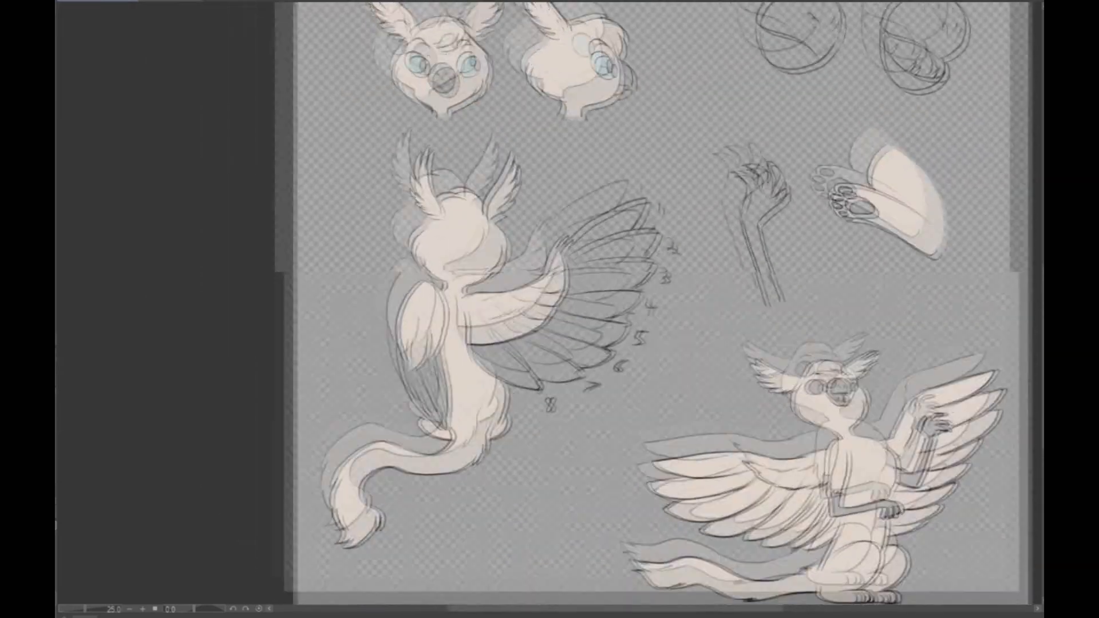
pyautogui.keyDown('alt'); pyautogui.click(465, 81); pyautogui.keyUp('alt')
pyautogui.moveTo(801, 401); pyautogui.dragTo(654, 224)
pyautogui.scroll(3, 711, 197)
pyautogui.click(598, 234)
pyautogui.click(685, 228)
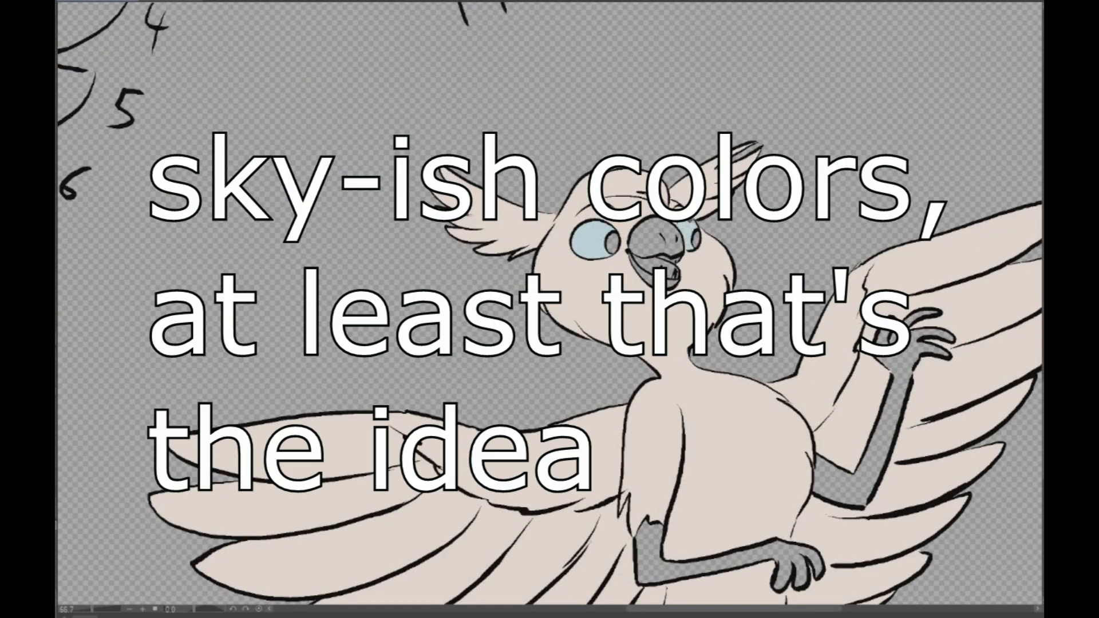
# - Fill the standing pose's beak and forelegs with tan and paint zigzag stripes on its legs, matching the colored reference drawing
pyautogui.scroll(-3, 752, 207)
pyautogui.moveTo(715, 201); pyautogui.dragTo(901, 503)
pyautogui.moveTo(901, 435); pyautogui.dragTo(938, 571)
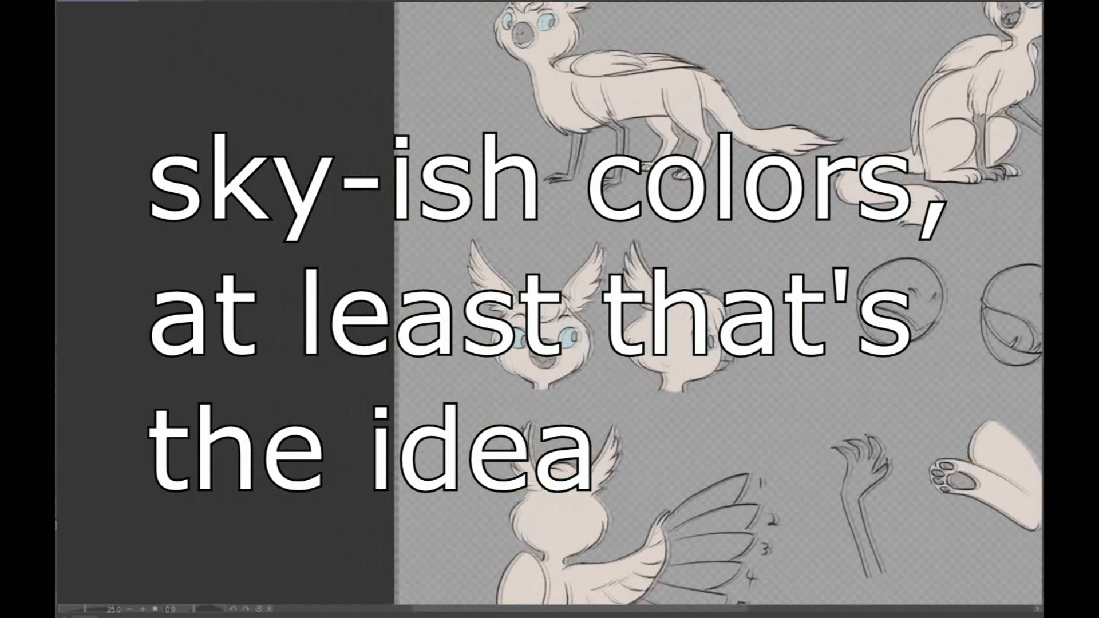
pyautogui.scroll(1, 985, 11)
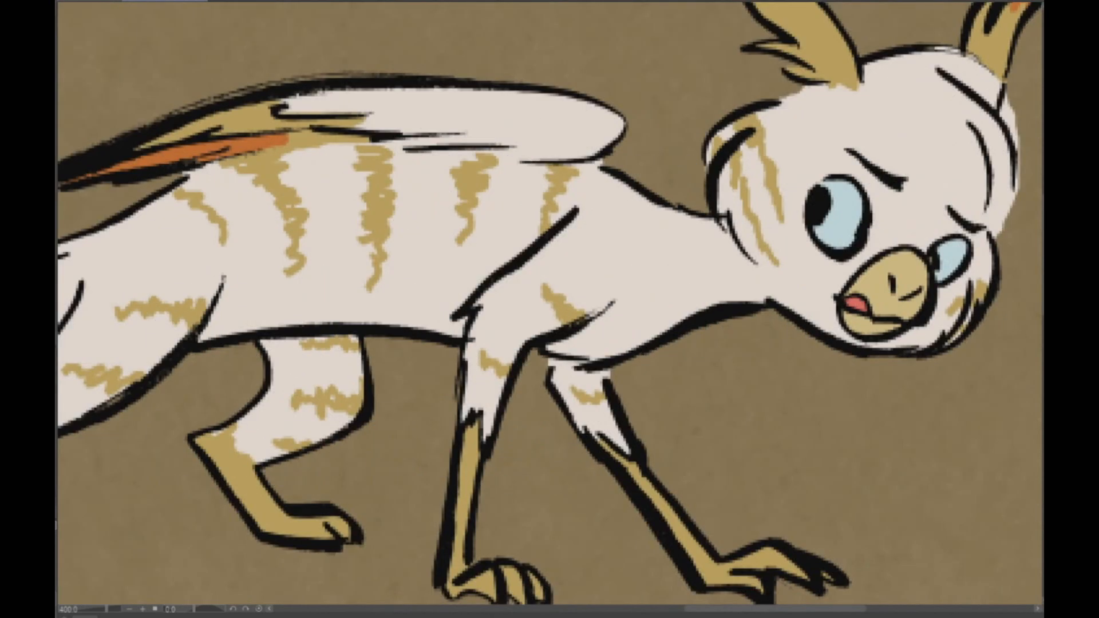
pyautogui.moveTo(286, 309); pyautogui.dragTo(396, 309)
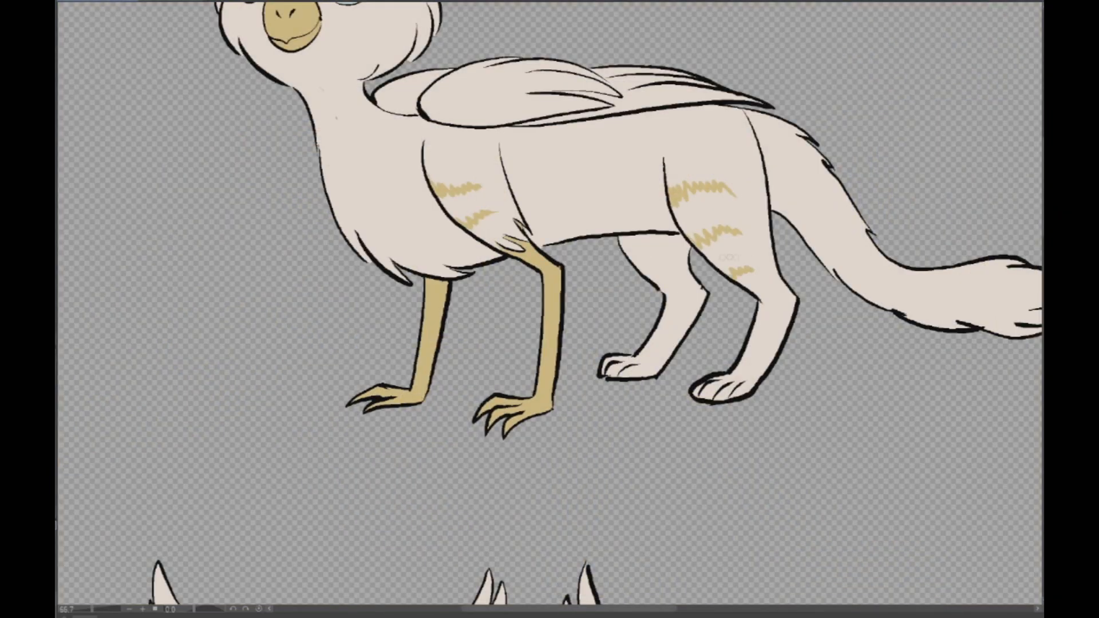
pyautogui.moveTo(636, 266)
pyautogui.mouseDown()
pyautogui.moveTo(651, 266)
pyautogui.moveTo(631, 247)
pyautogui.moveTo(641, 241)
pyautogui.mouseUp()
# - Paint a row of vertical jagged tan stripes along the standing pose's flank below the folded wing
pyautogui.scroll(-3, 995, 261)
pyautogui.moveTo(995, 261)
pyautogui.mouseDown()
pyautogui.moveTo(791, 240)
pyautogui.moveTo(746, 253)
pyautogui.mouseUp()
pyautogui.scroll(2, 681, 137)
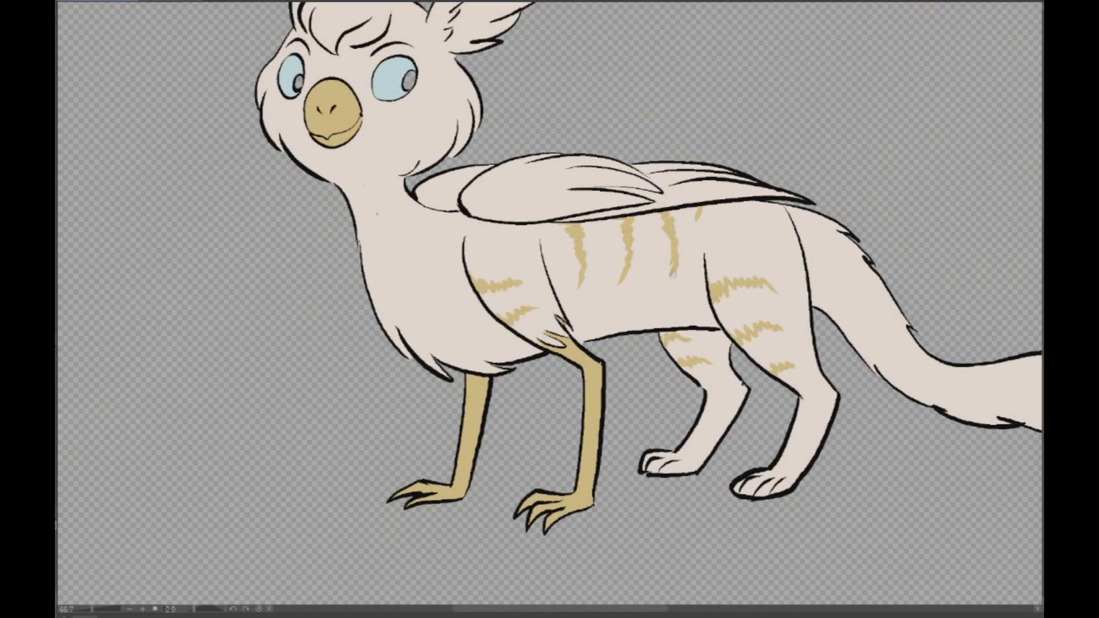
pyautogui.moveTo(698, 217); pyautogui.dragTo(694, 255)
# - Paint jagged tan stripes on both cheeks of the standing pose, following the reference drawing
pyautogui.scroll(-3, 785, 278)
pyautogui.moveTo(785, 278)
pyautogui.mouseDown()
pyautogui.moveTo(700, 221)
pyautogui.moveTo(574, 175)
pyautogui.mouseUp()
pyautogui.moveTo(424, 99); pyautogui.dragTo(599, 149)
pyautogui.scroll(3, 598, 150)
pyautogui.moveTo(696, 193)
pyautogui.mouseDown()
pyautogui.moveTo(643, 198)
pyautogui.moveTo(667, 235)
pyautogui.mouseUp()
pyautogui.moveTo(491, 146); pyautogui.dragTo(509, 190)
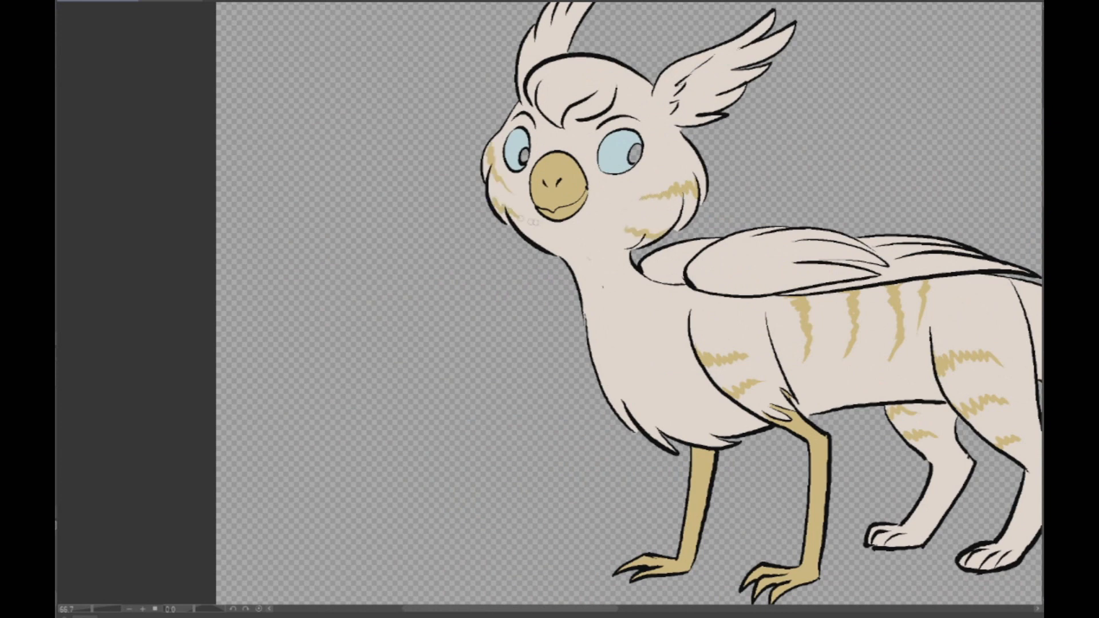
# - Color the standing pose's feathered ears and forehead tuft tan
pyautogui.scroll(-2, 821, 242)
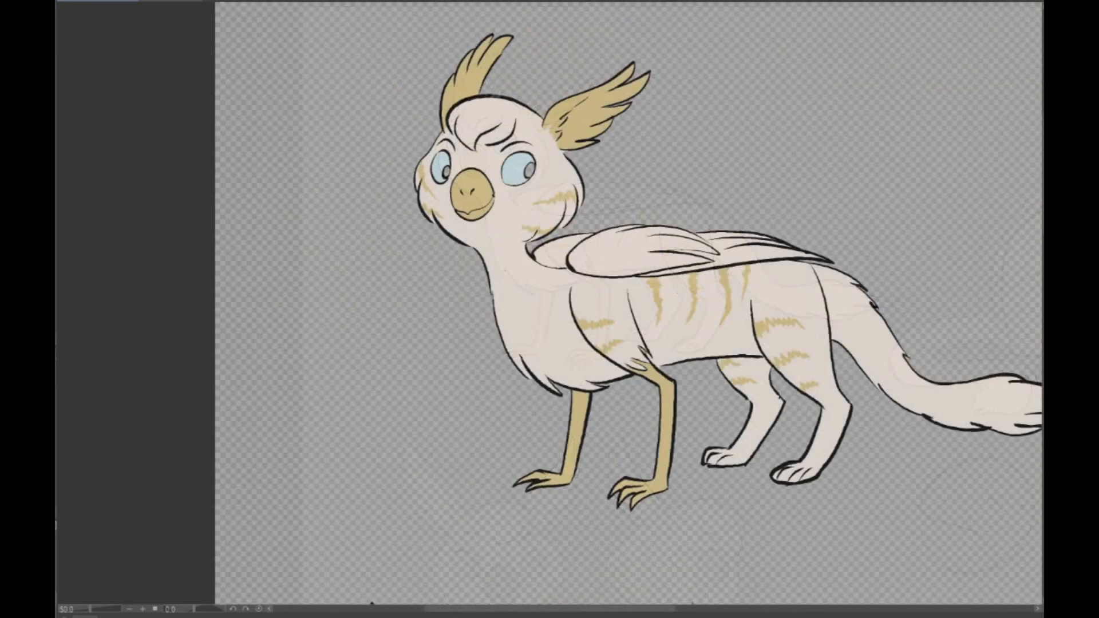
pyautogui.scroll(1, 529, 144)
pyautogui.moveTo(473, 151)
pyautogui.mouseDown()
pyautogui.moveTo(501, 112)
pyautogui.moveTo(489, 105)
pyautogui.moveTo(535, 99)
pyautogui.mouseUp()
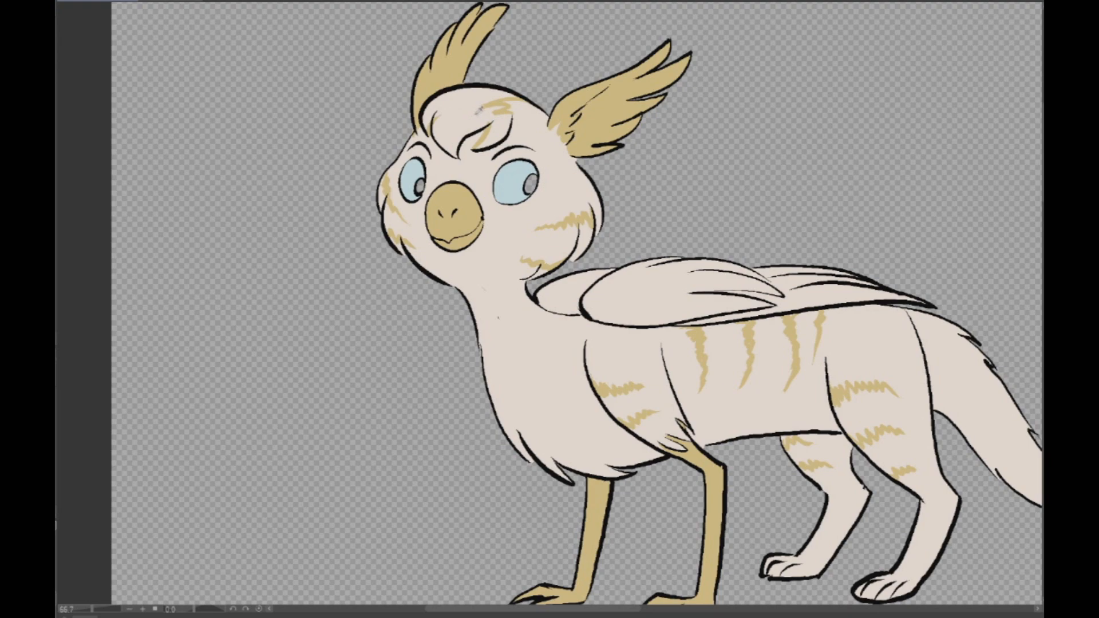
pyautogui.moveTo(435, 154); pyautogui.dragTo(508, 92)
pyautogui.moveTo(480, 146); pyautogui.dragTo(518, 117)
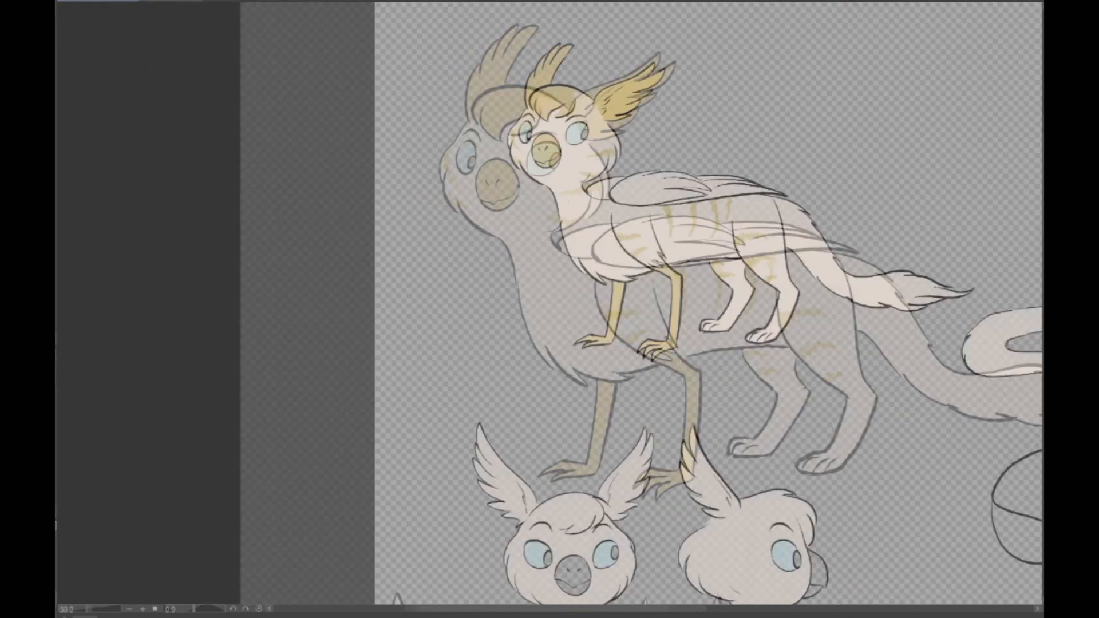
pyautogui.moveTo(658, 286); pyautogui.dragTo(425, 328)
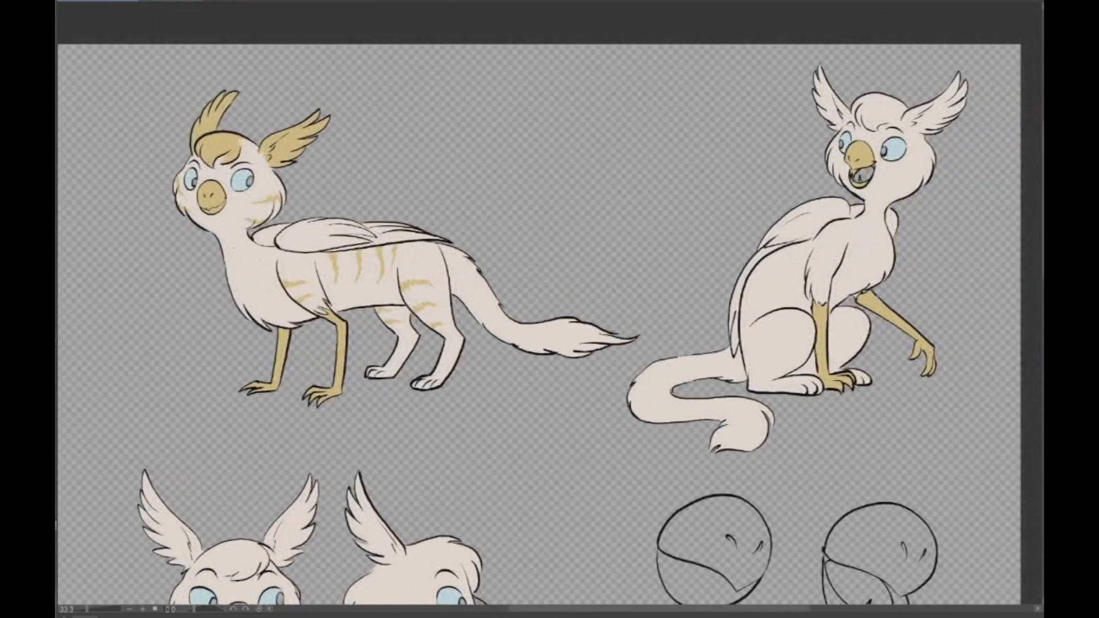
# - Color the sitting pose's forehead tuft and feathered ears tan and paint jagged tan stripes on its flank
pyautogui.moveTo(515, 309); pyautogui.dragTo(609, 298)
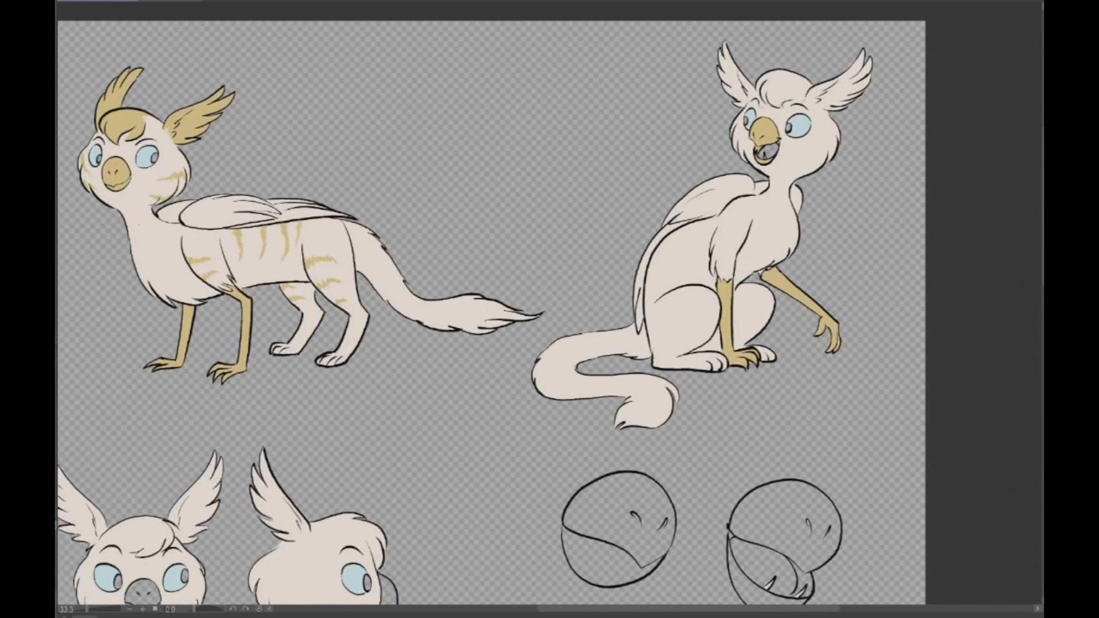
pyautogui.hotkey('ctrl', '+')
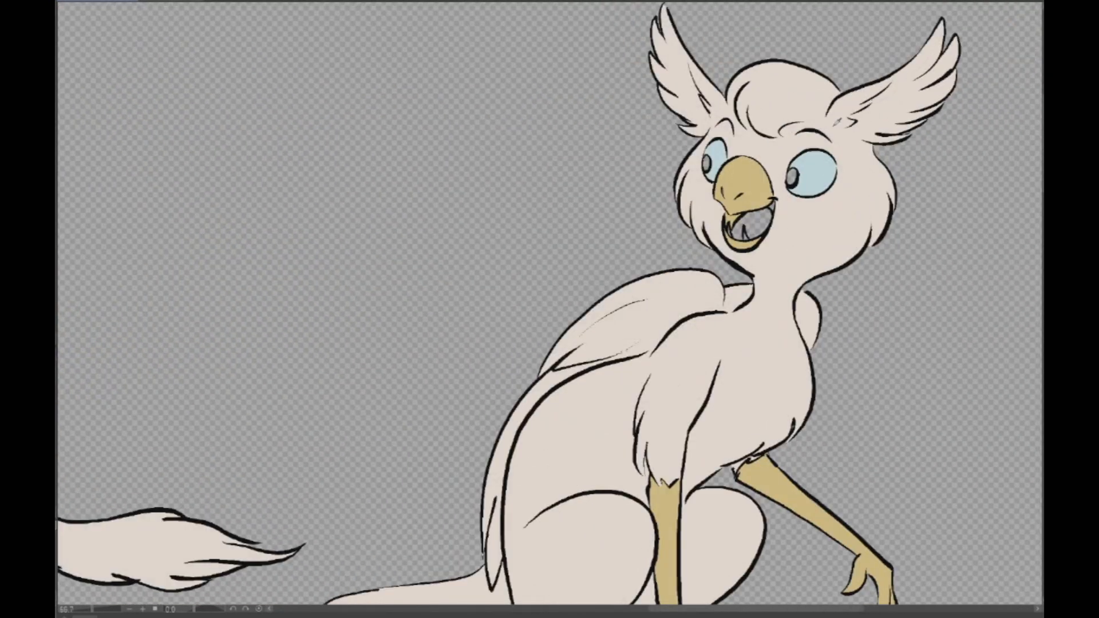
pyautogui.moveTo(824, 116); pyautogui.dragTo(788, 121)
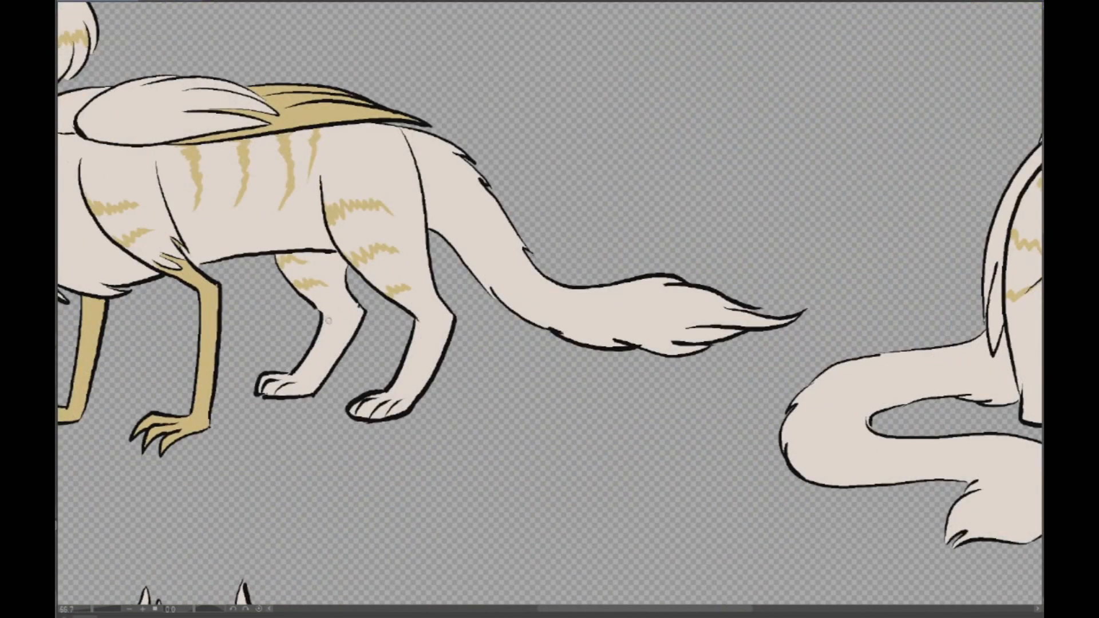
# - Paint the standing pose's lower hind legs and paws tan, with a jagged upper edge at the hocks
pyautogui.moveTo(321, 312); pyautogui.dragTo(356, 300)
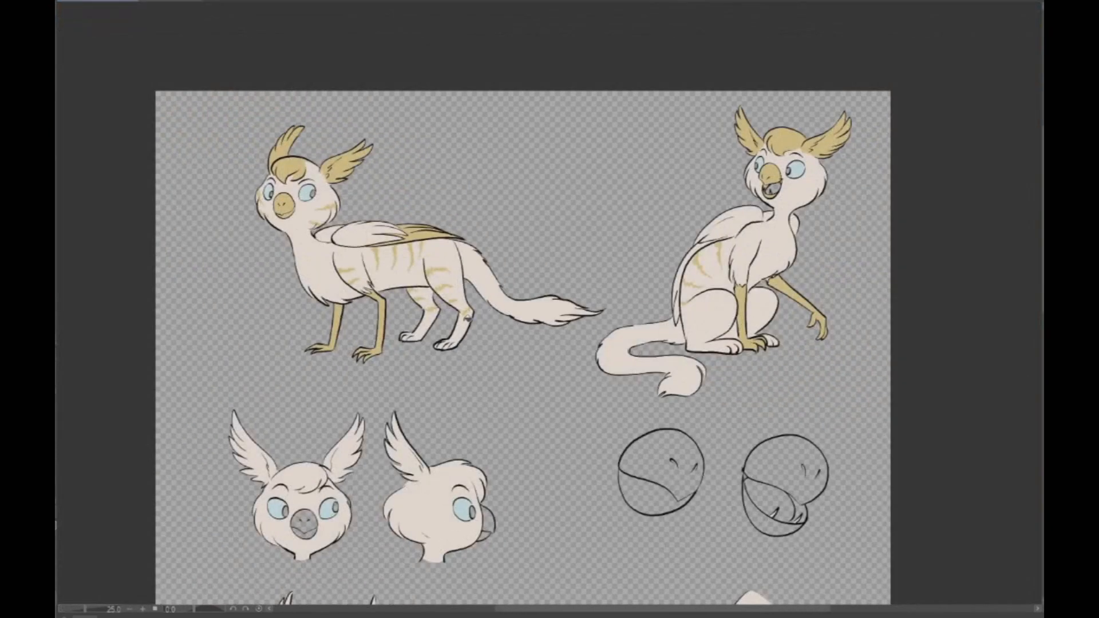
pyautogui.click(465, 322)
pyautogui.click(431, 328)
pyautogui.click(410, 337)
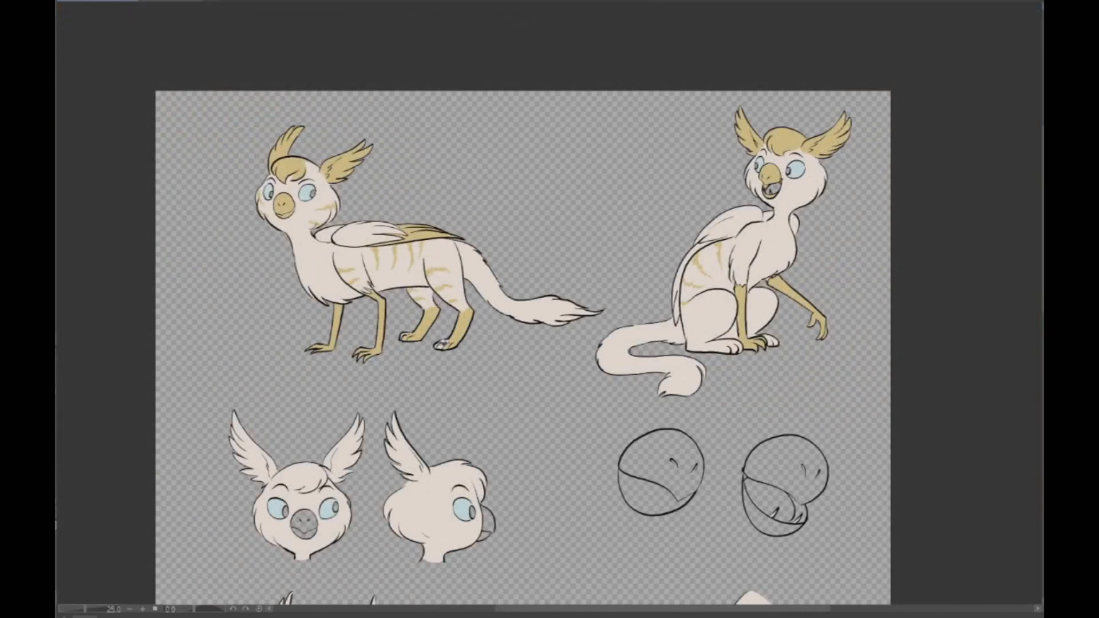
# - Color the standing pose's tail tuft tan, with jagged points reaching into the white part of the tail
pyautogui.scroll(1, 424, 293)
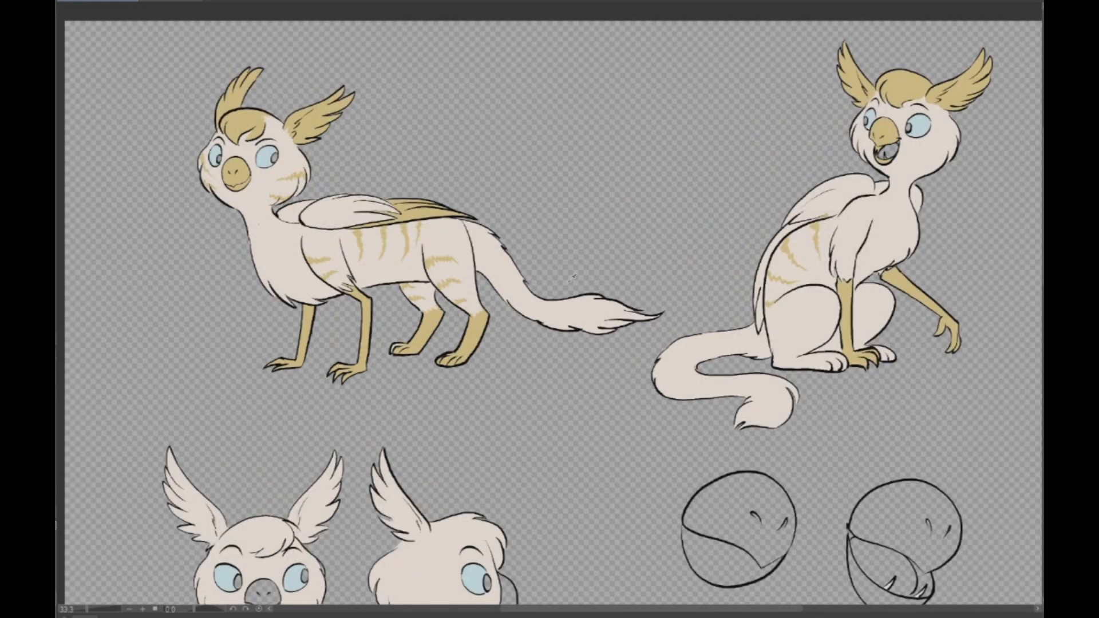
pyautogui.scroll(1, 571, 278)
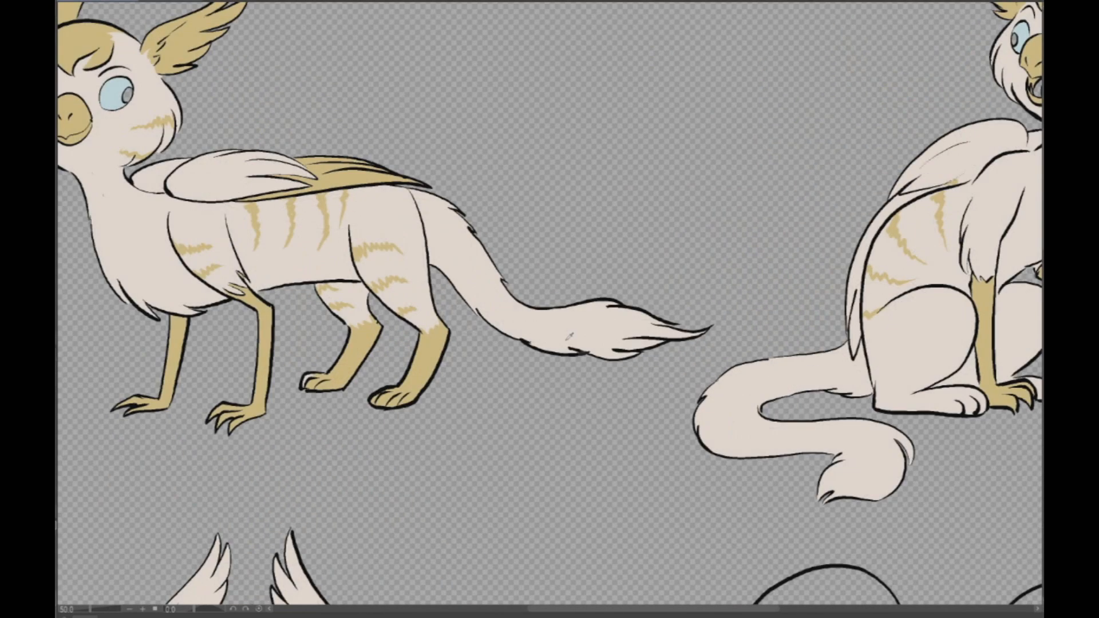
pyautogui.moveTo(528, 342)
pyautogui.mouseDown()
pyautogui.moveTo(572, 315)
pyautogui.moveTo(533, 309)
pyautogui.mouseUp()
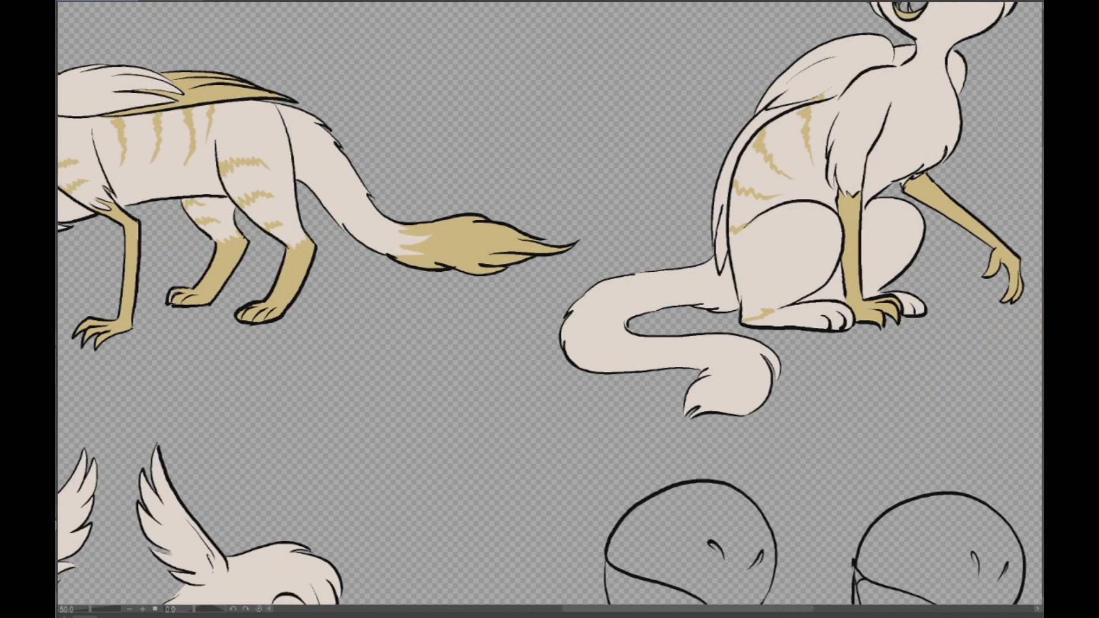
# - Color the sitting pose's hind feet and curled tail tuft tan, with jagged edges where they meet the white
pyautogui.moveTo(746, 315); pyautogui.dragTo(782, 306)
pyautogui.click(813, 315)
pyautogui.moveTo(912, 302); pyautogui.dragTo(928, 307)
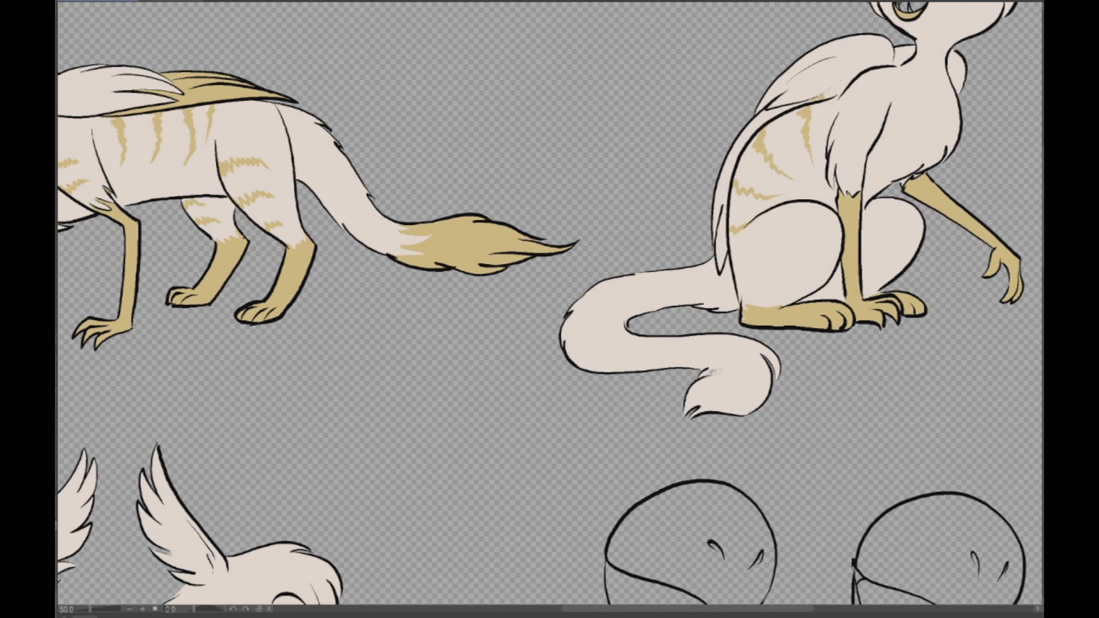
pyautogui.moveTo(694, 365)
pyautogui.mouseDown()
pyautogui.moveTo(689, 348)
pyautogui.moveTo(756, 342)
pyautogui.mouseUp()
pyautogui.click(750, 370)
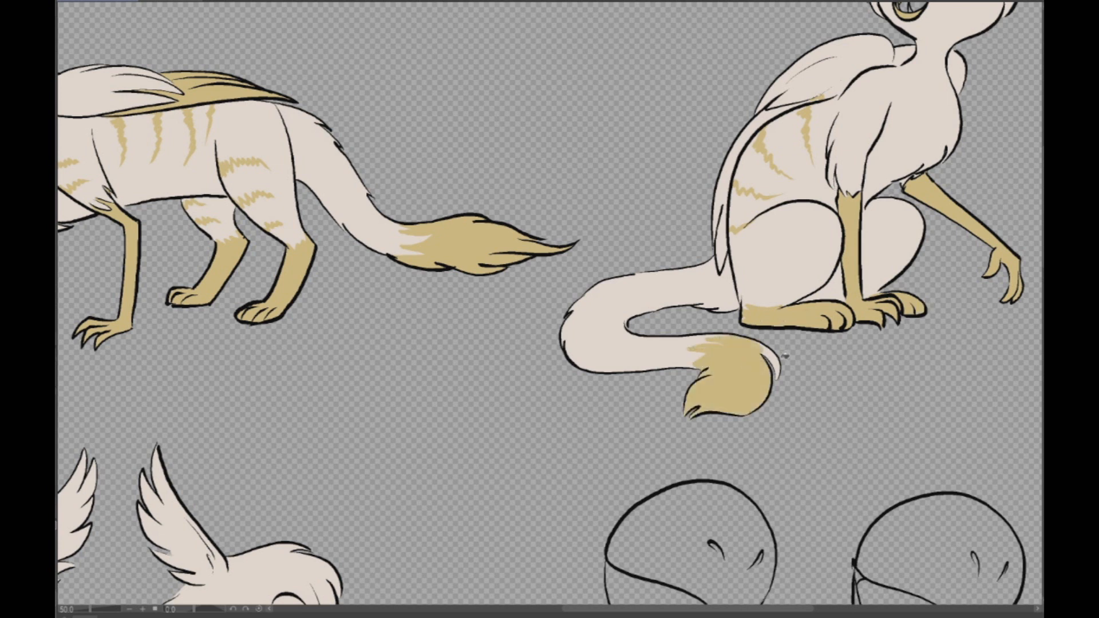
# - Check the colored reference and paint the long flight feathers of the sitting pose's folded wing tan
pyautogui.scroll(-2, 781, 352)
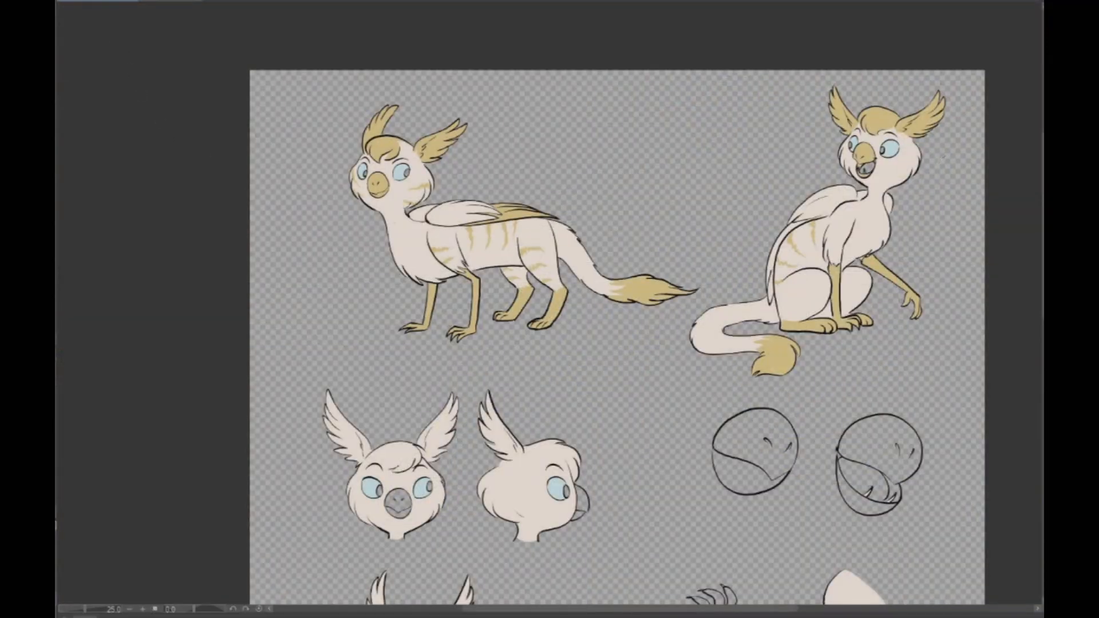
pyautogui.scroll(1, 874, 197)
pyautogui.scroll(2, 864, 207)
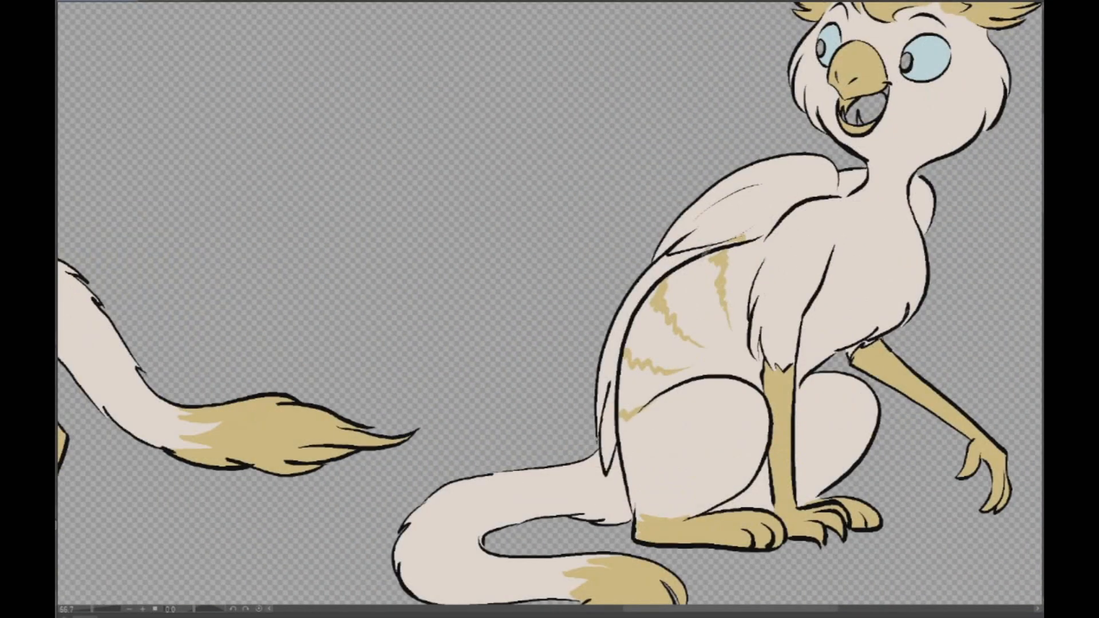
pyautogui.moveTo(639, 294); pyautogui.dragTo(626, 312)
pyautogui.moveTo(618, 376); pyautogui.dragTo(607, 467)
pyautogui.moveTo(623, 315); pyautogui.dragTo(602, 427)
pyautogui.scroll(-2, 942, 198)
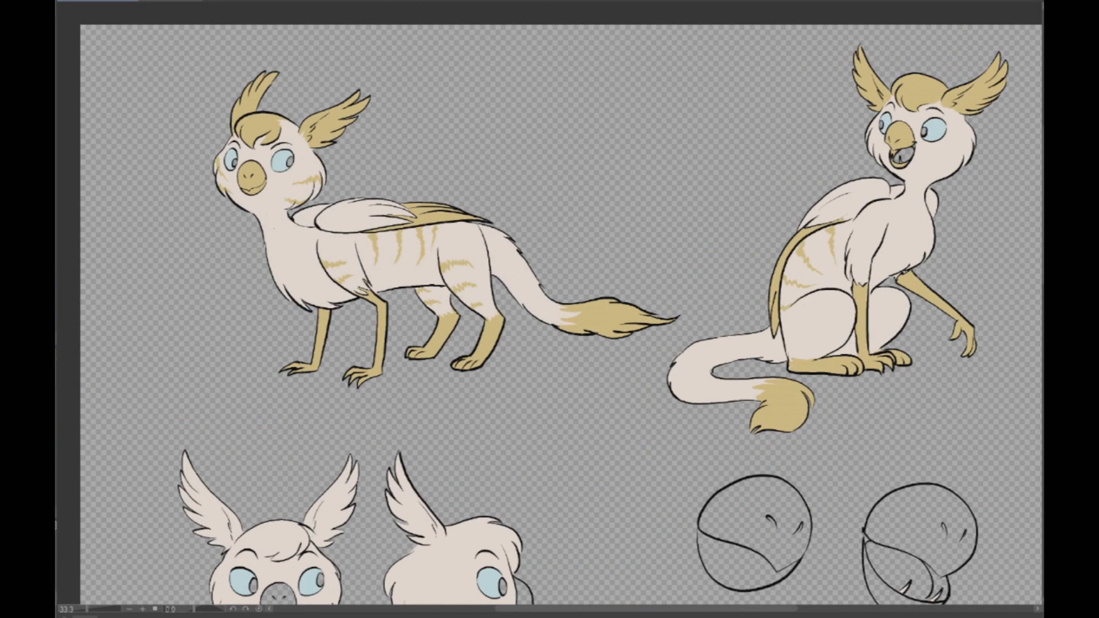
# - Paint the tips of the standing pose's folded wing feathers rust brown over the tan, undoing stray marks
pyautogui.moveTo(596, 313); pyautogui.dragTo(707, 249)
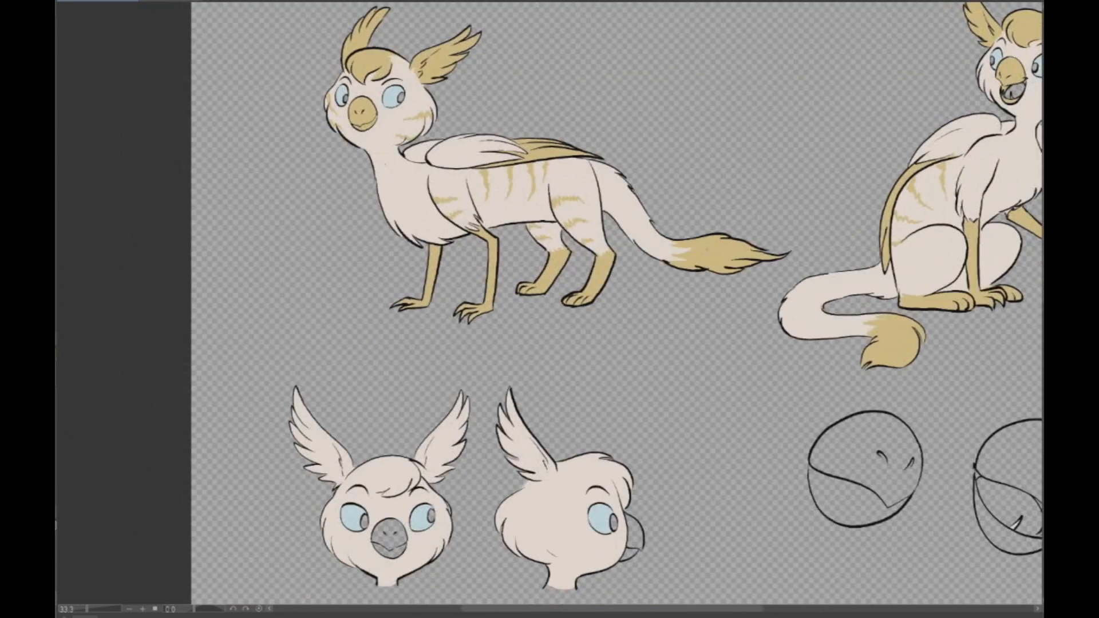
pyautogui.moveTo(629, 355); pyautogui.dragTo(518, 315)
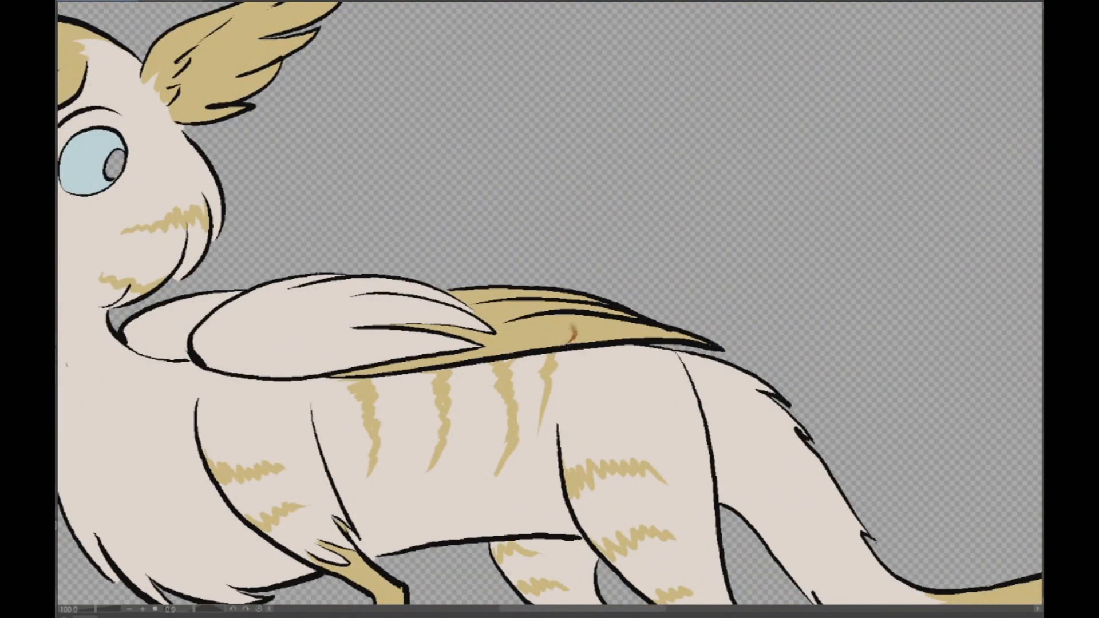
pyautogui.moveTo(573, 328); pyautogui.dragTo(495, 290)
pyautogui.press('g')
pyautogui.click(525, 327)
pyautogui.click(506, 316)
pyautogui.click(480, 295)
pyautogui.hotkey('ctrl', 'z')
pyautogui.hotkey('ctrl', 'z')
pyautogui.hotkey('ctrl', 'z')
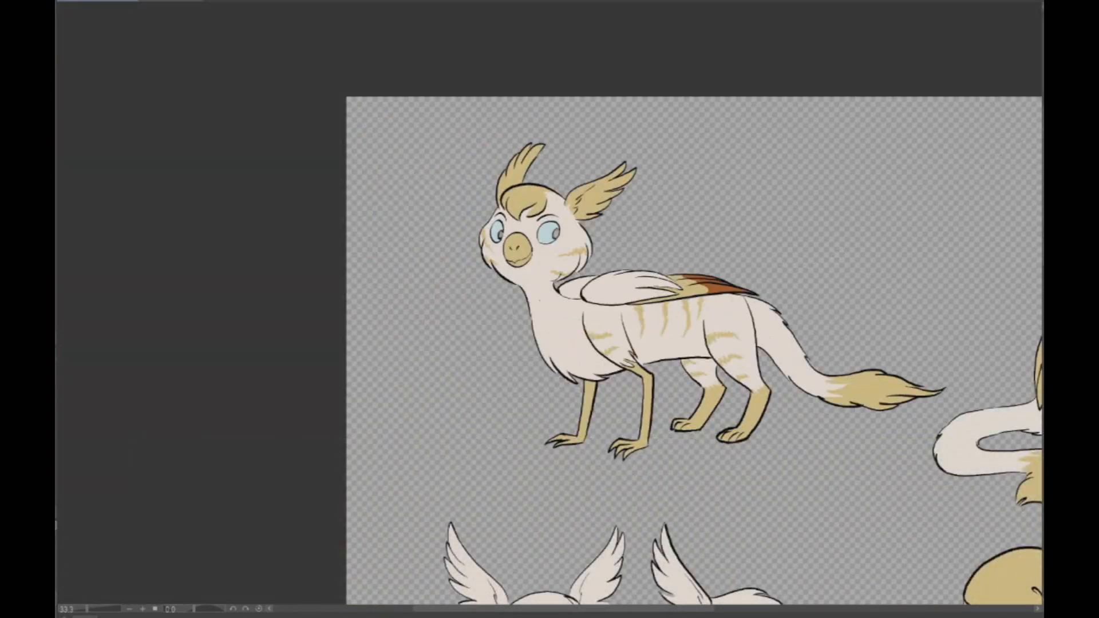
# - Paint the lower part of the sitting pose's folded wing feathers rust brown
pyautogui.moveTo(721, 355); pyautogui.dragTo(382, 255)
pyautogui.scroll(1, 755, 180)
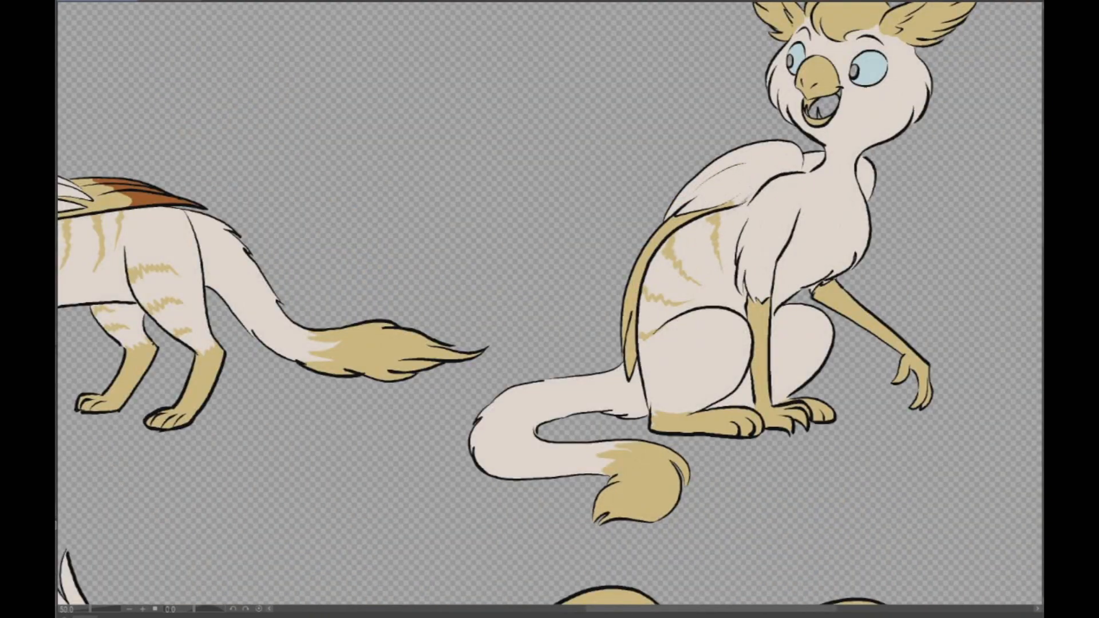
pyautogui.moveTo(632, 277)
pyautogui.mouseDown()
pyautogui.moveTo(640, 257)
pyautogui.moveTo(651, 259)
pyautogui.mouseUp()
# - Paint rust-brown tips on the feathers of both of the standing pose's ears
pyautogui.scroll(-4, 759, 252)
pyautogui.scroll(4, 553, 258)
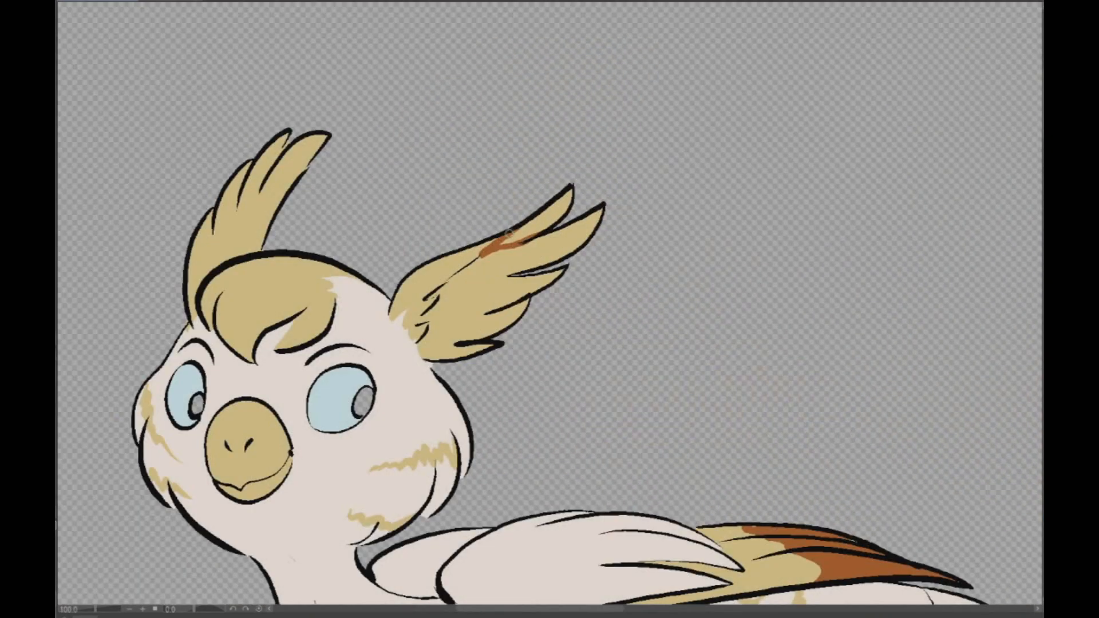
pyautogui.moveTo(543, 264)
pyautogui.mouseDown()
pyautogui.moveTo(540, 238)
pyautogui.moveTo(525, 243)
pyautogui.mouseUp()
pyautogui.moveTo(273, 177)
pyautogui.mouseDown()
pyautogui.moveTo(306, 168)
pyautogui.moveTo(265, 177)
pyautogui.moveTo(241, 200)
pyautogui.mouseUp()
pyautogui.click(265, 162)
pyautogui.click(301, 148)
pyautogui.click(547, 217)
pyautogui.click(562, 237)
pyautogui.scroll(-2, 561, 238)
pyautogui.scroll(-1, 547, 244)
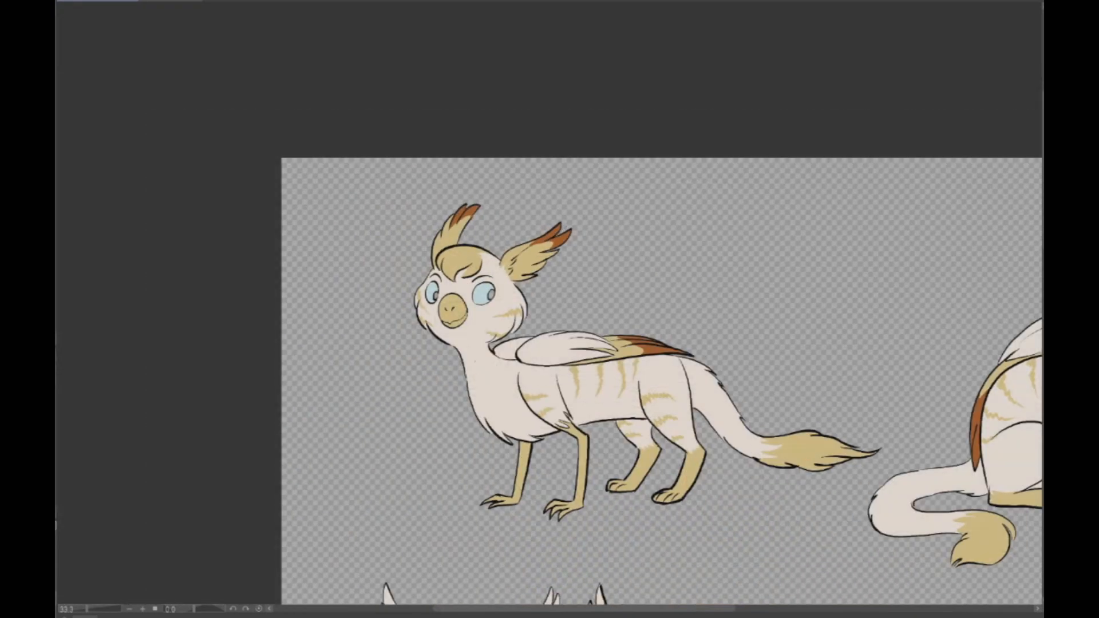
# - Paint the end of the standing pose's tail tuft rust brown, with jagged points into the tan
pyautogui.scroll(1, 416, 500)
pyautogui.moveTo(704, 446); pyautogui.dragTo(489, 446)
pyautogui.moveTo(764, 440)
pyautogui.mouseDown()
pyautogui.moveTo(774, 408)
pyautogui.moveTo(810, 402)
pyautogui.mouseUp()
pyautogui.click(824, 417)
pyautogui.click(820, 436)
pyautogui.click(803, 427)
pyautogui.click(798, 444)
pyautogui.scroll(-2, 804, 429)
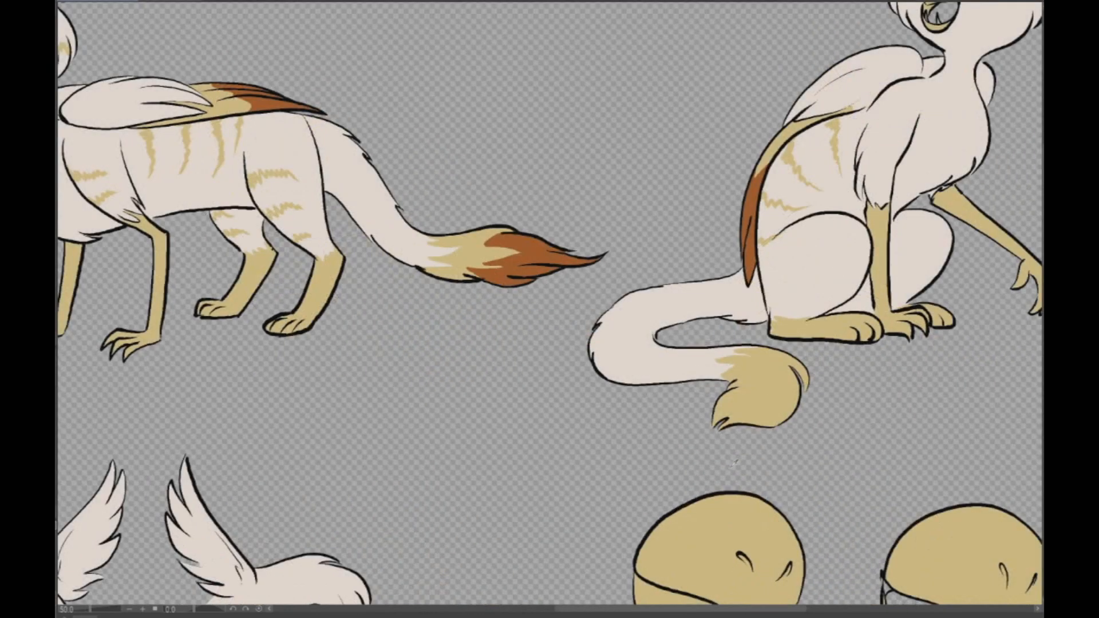
# - Paint the end of the sitting pose's tail tuft rust brown, with jagged points into the tan
pyautogui.moveTo(720, 395)
pyautogui.mouseDown()
pyautogui.moveTo(751, 400)
pyautogui.moveTo(775, 382)
pyautogui.moveTo(786, 400)
pyautogui.moveTo(792, 368)
pyautogui.mouseUp()
pyautogui.click(778, 409)
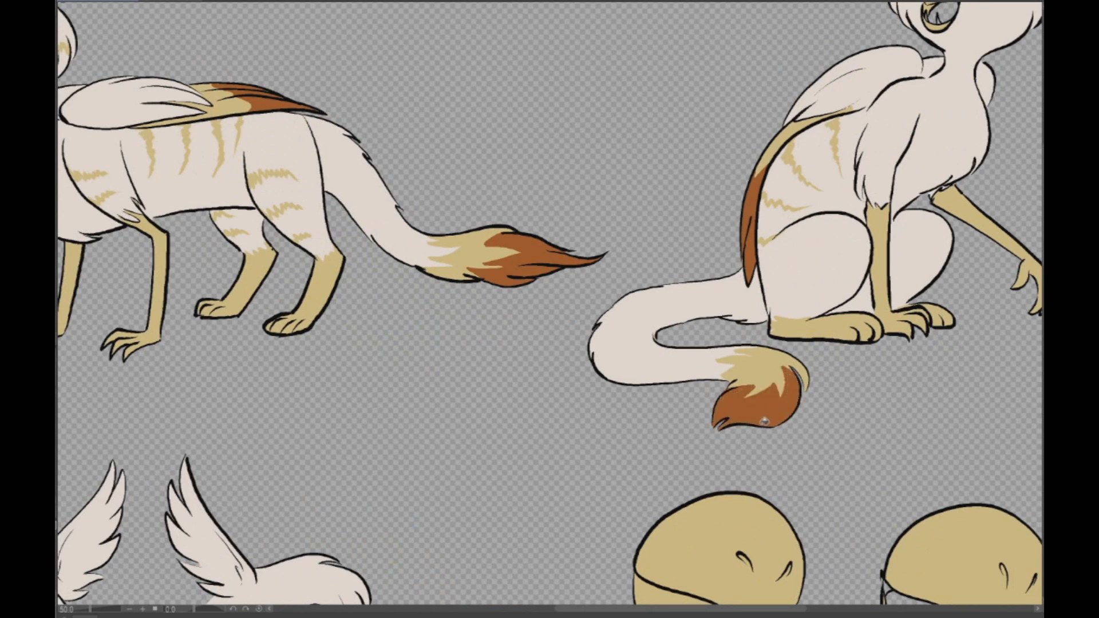
pyautogui.scroll(-2, 783, 392)
pyautogui.scroll(1, 805, 383)
pyautogui.scroll(-1, 803, 388)
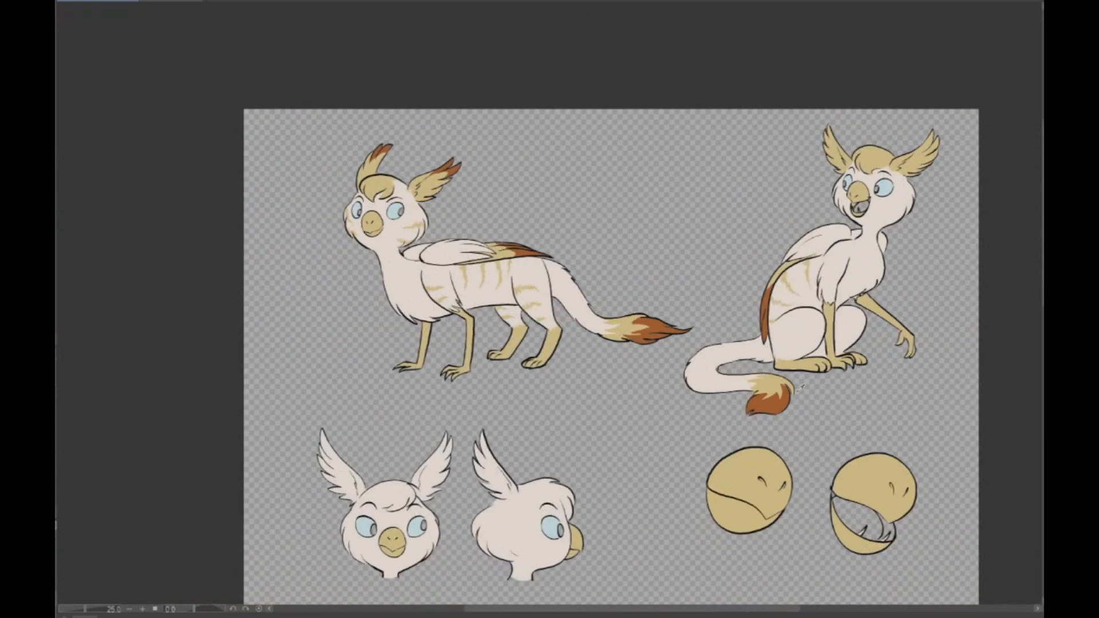
# - Paint rust-brown tips on the feathers of both of the sitting pose's ears, redoing the first stroke
pyautogui.moveTo(802, 388); pyautogui.dragTo(659, 401)
pyautogui.scroll(2, 762, 168)
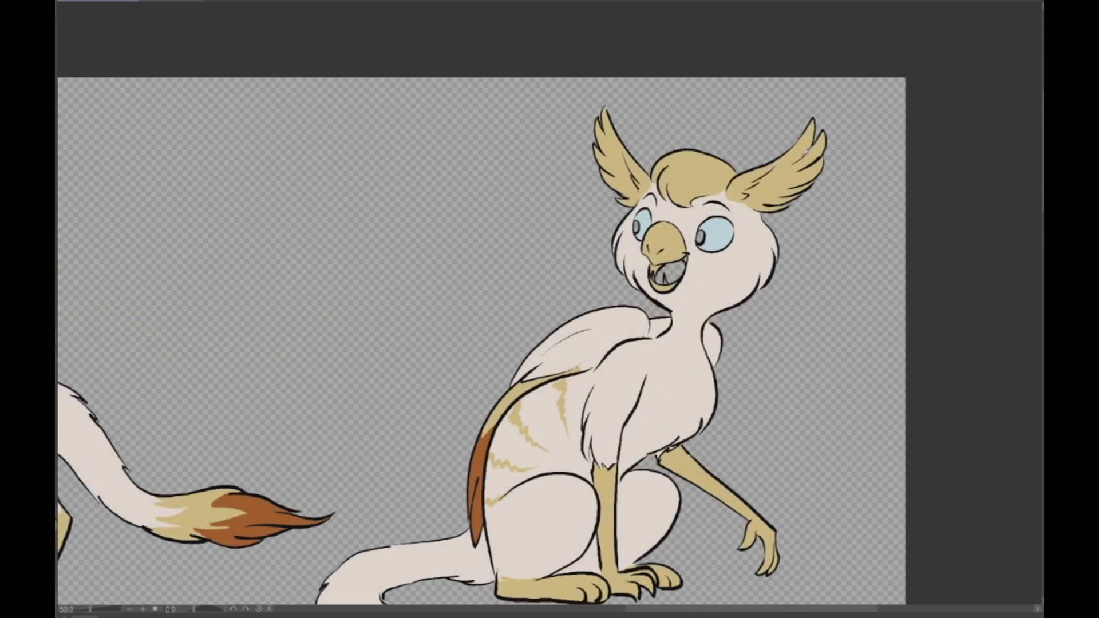
pyautogui.moveTo(774, 170); pyautogui.dragTo(798, 163)
pyautogui.hotkey('ctrl', 'z')
pyautogui.moveTo(618, 144)
pyautogui.mouseDown()
pyautogui.moveTo(602, 133)
pyautogui.moveTo(601, 152)
pyautogui.moveTo(599, 140)
pyautogui.mouseUp()
pyautogui.click(610, 133)
pyautogui.click(804, 145)
pyautogui.click(818, 146)
pyautogui.scroll(-2, 849, 142)
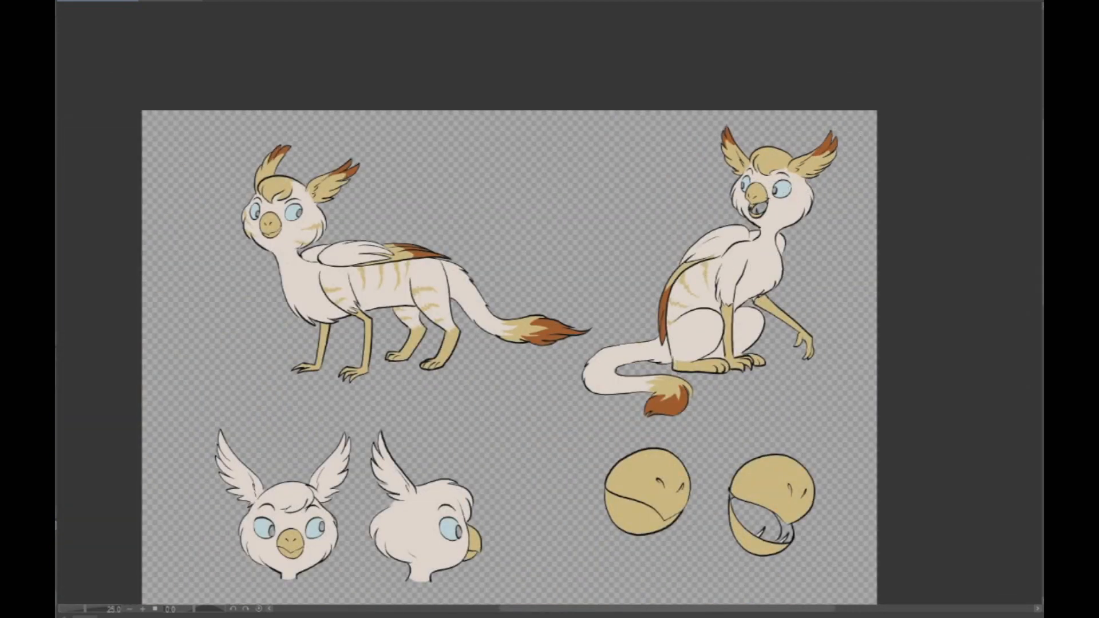
# - Color the feathered ears and forehead tufts of the front-view and profile heads tan
pyautogui.moveTo(509, 355); pyautogui.dragTo(579, 332)
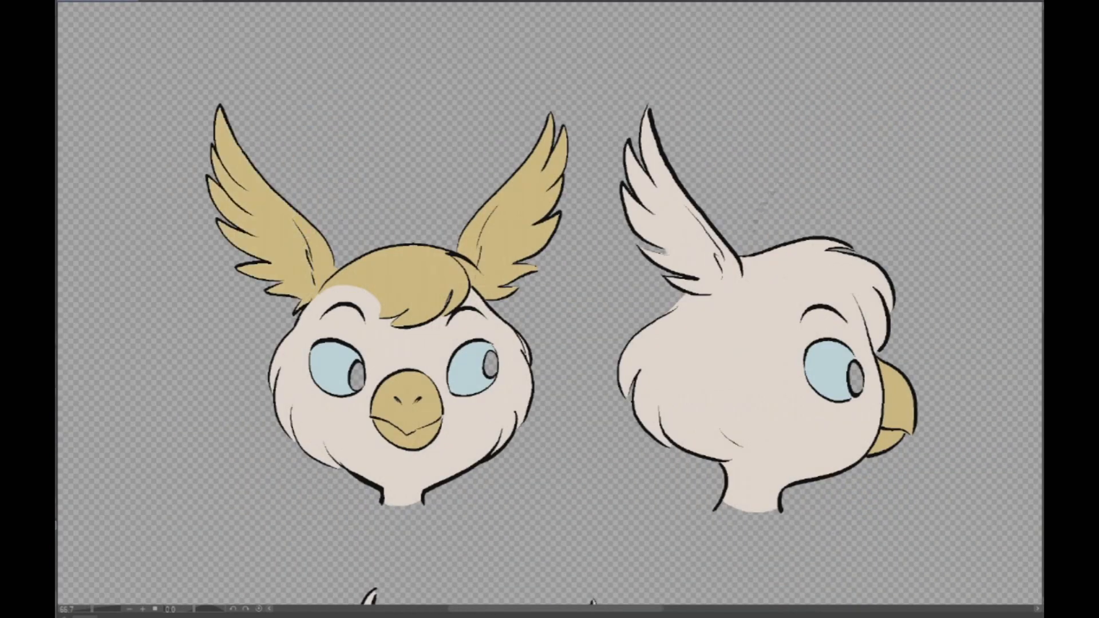
pyautogui.moveTo(853, 294)
pyautogui.mouseDown()
pyautogui.moveTo(820, 275)
pyautogui.moveTo(749, 275)
pyautogui.mouseUp()
pyautogui.click(834, 269)
pyautogui.moveTo(742, 274); pyautogui.dragTo(706, 293)
pyautogui.click(697, 259)
pyautogui.click(732, 261)
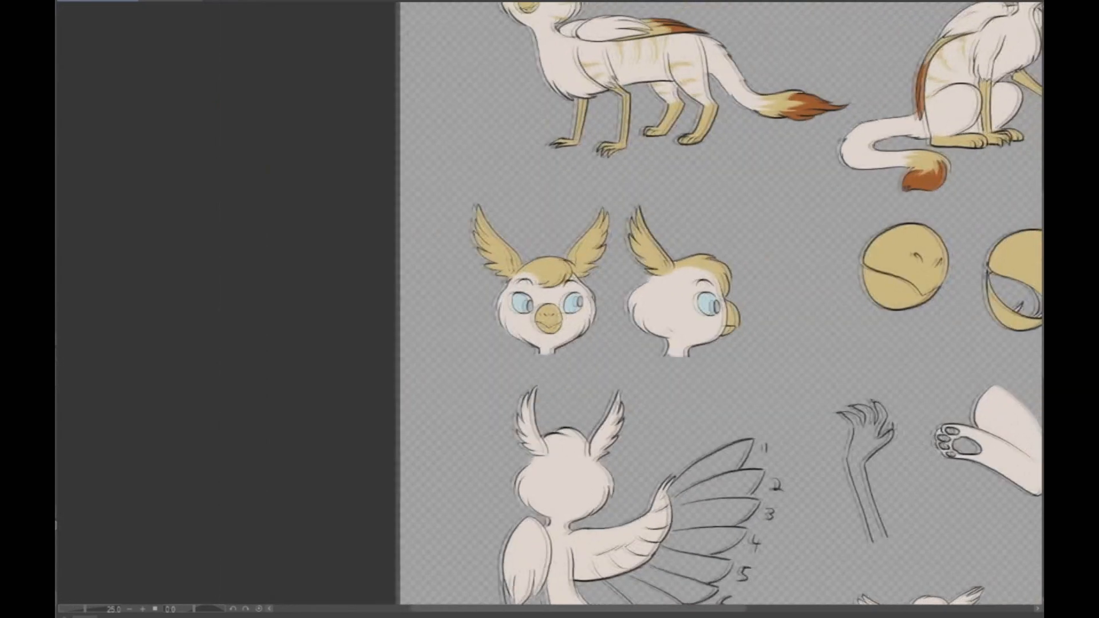
# - Paint two jagged diagonal tan stripes across the profile head's cheek
pyautogui.moveTo(590, 320)
pyautogui.mouseDown()
pyautogui.moveTo(630, 356)
pyautogui.moveTo(587, 370)
pyautogui.moveTo(644, 387)
pyautogui.mouseUp()
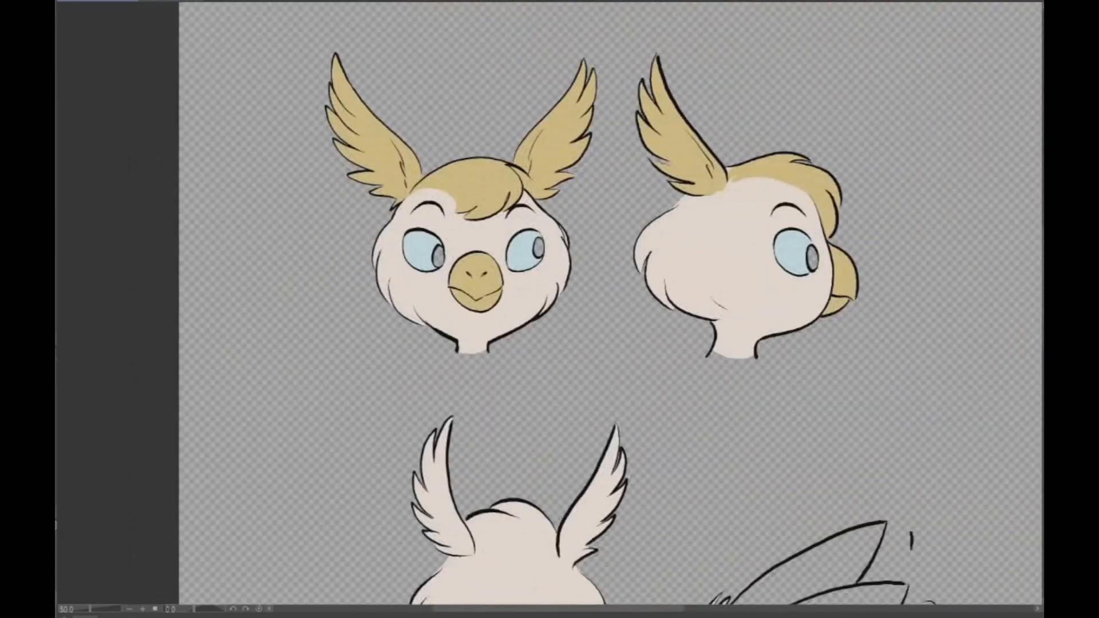
pyautogui.moveTo(761, 279)
pyautogui.mouseDown()
pyautogui.moveTo(702, 240)
pyautogui.moveTo(741, 270)
pyautogui.mouseUp()
pyautogui.moveTo(710, 249); pyautogui.dragTo(735, 271)
pyautogui.moveTo(694, 270); pyautogui.dragTo(748, 310)
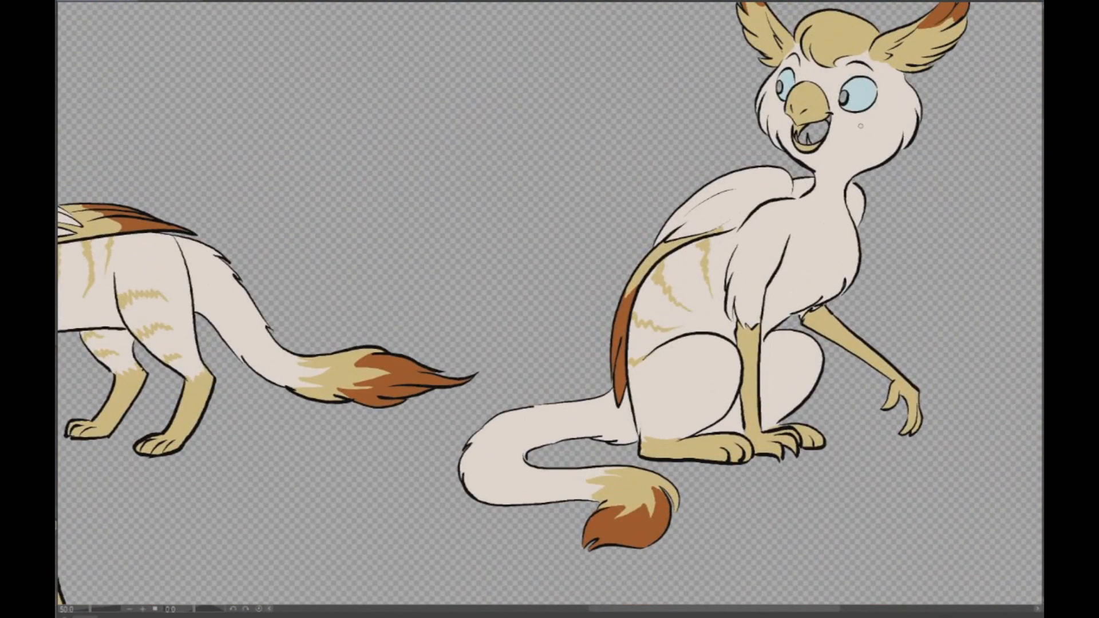
# - Paint jagged tan stripes on the sitting pose's cheek and on both cheeks of the front-view head
pyautogui.moveTo(868, 124)
pyautogui.mouseDown()
pyautogui.moveTo(911, 104)
pyautogui.moveTo(878, 151)
pyautogui.mouseUp()
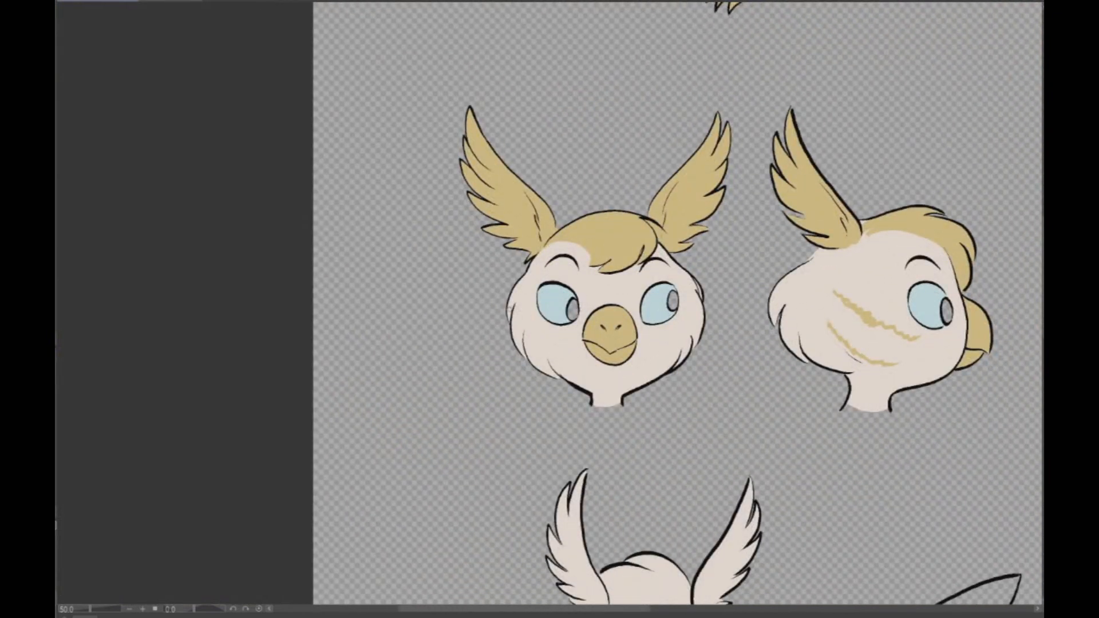
pyautogui.moveTo(518, 319); pyautogui.dragTo(536, 338)
pyautogui.moveTo(701, 316); pyautogui.dragTo(680, 338)
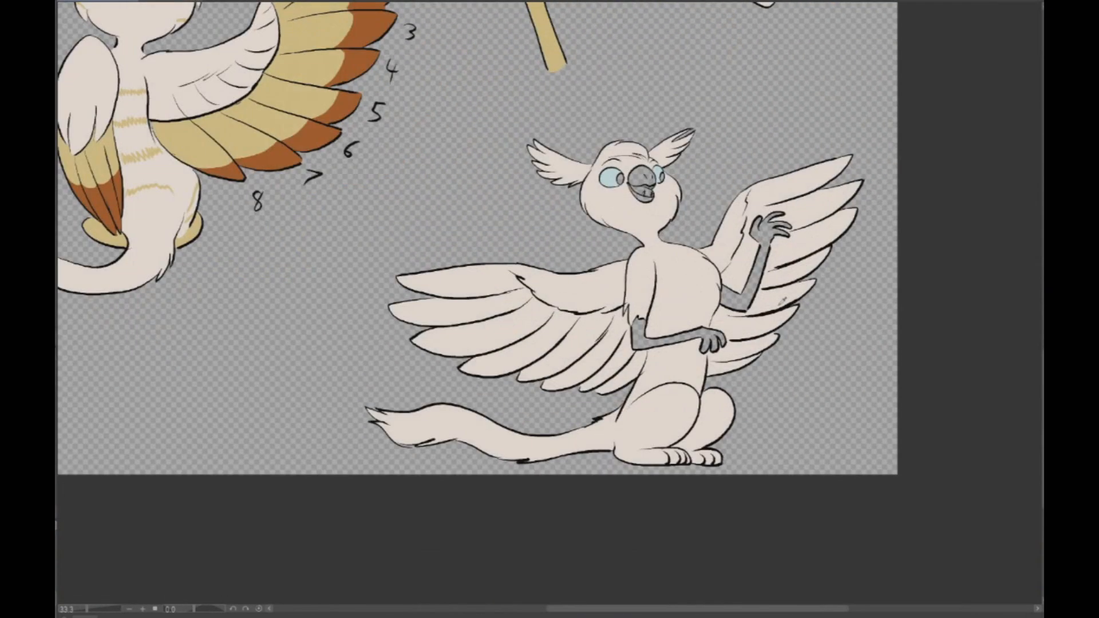
# - Fill the beak and both forelegs of the waving, spread-winged pose with tan
pyautogui.scroll(1, 774, 311)
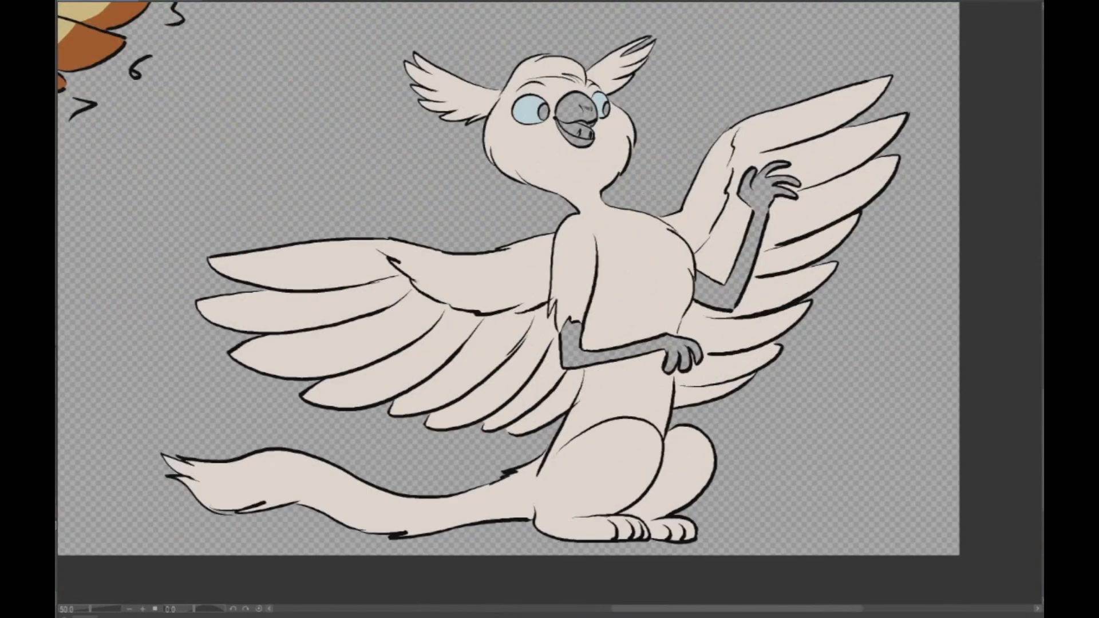
pyautogui.click(582, 108)
pyautogui.click(729, 284)
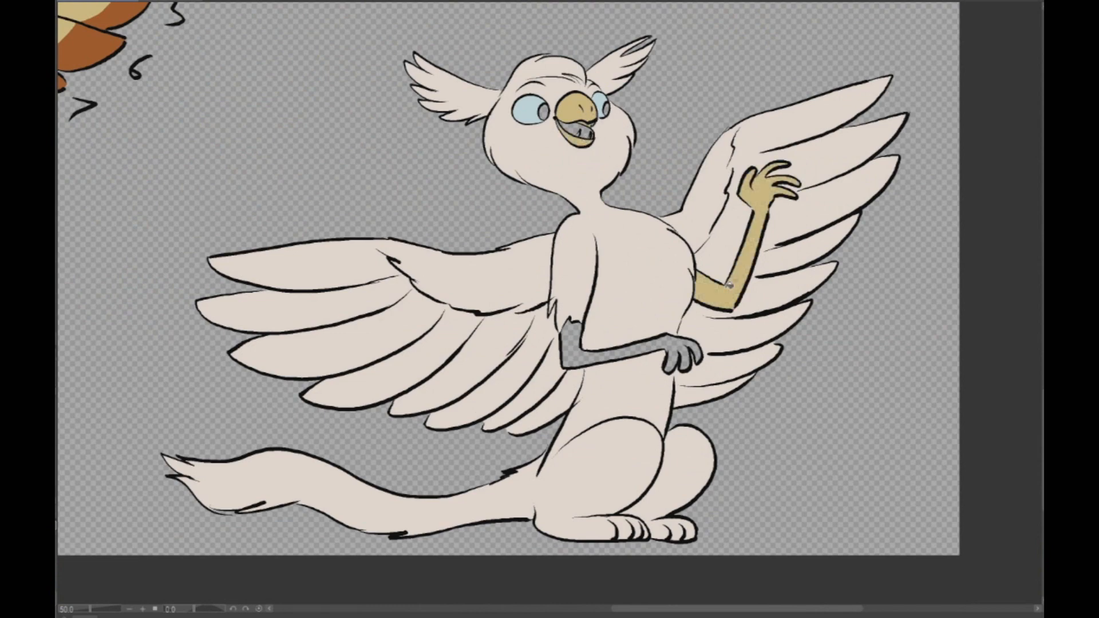
pyautogui.click(631, 342)
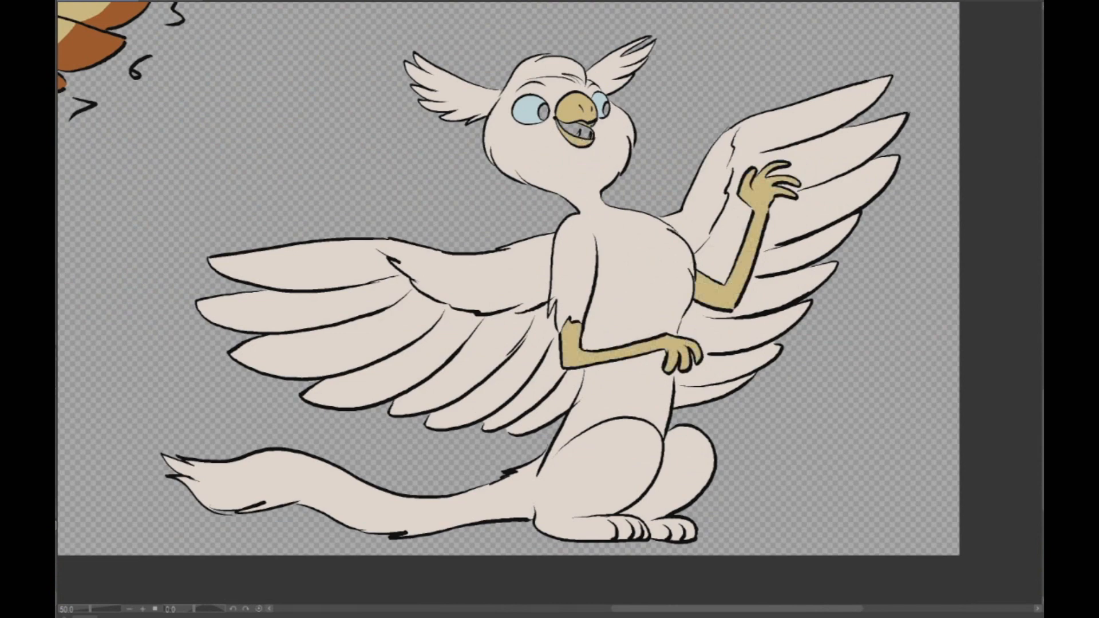
# - Paint jagged tan stripes along the flank of the waving, spread-winged pose
pyautogui.hscroll(-2, 508, 279)
pyautogui.scroll(-3, 508, 278)
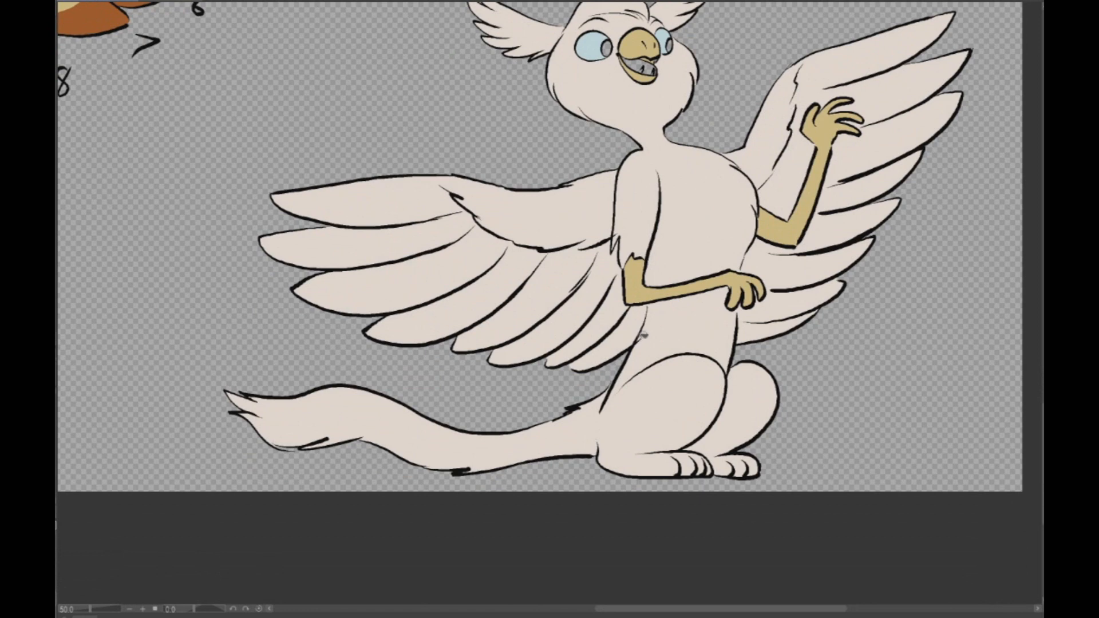
pyautogui.moveTo(647, 328); pyautogui.dragTo(662, 340)
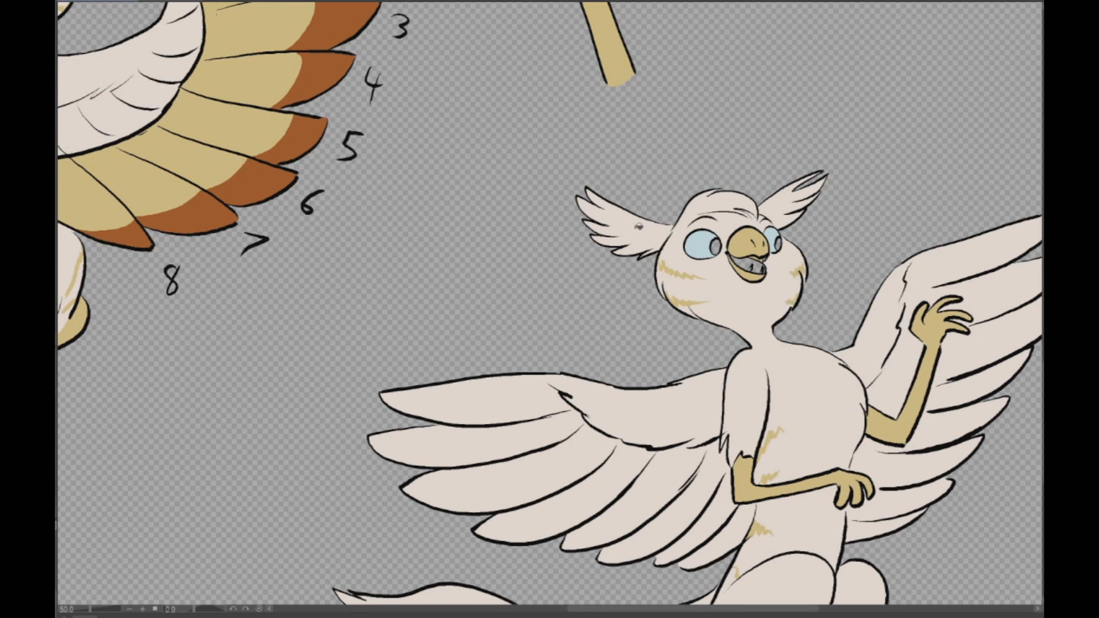
# - Fill both ear tufts of the waving, spread-winged pose with tan and paint their upper feather tips rust-brown
pyautogui.click(638, 226)
pyautogui.click(778, 208)
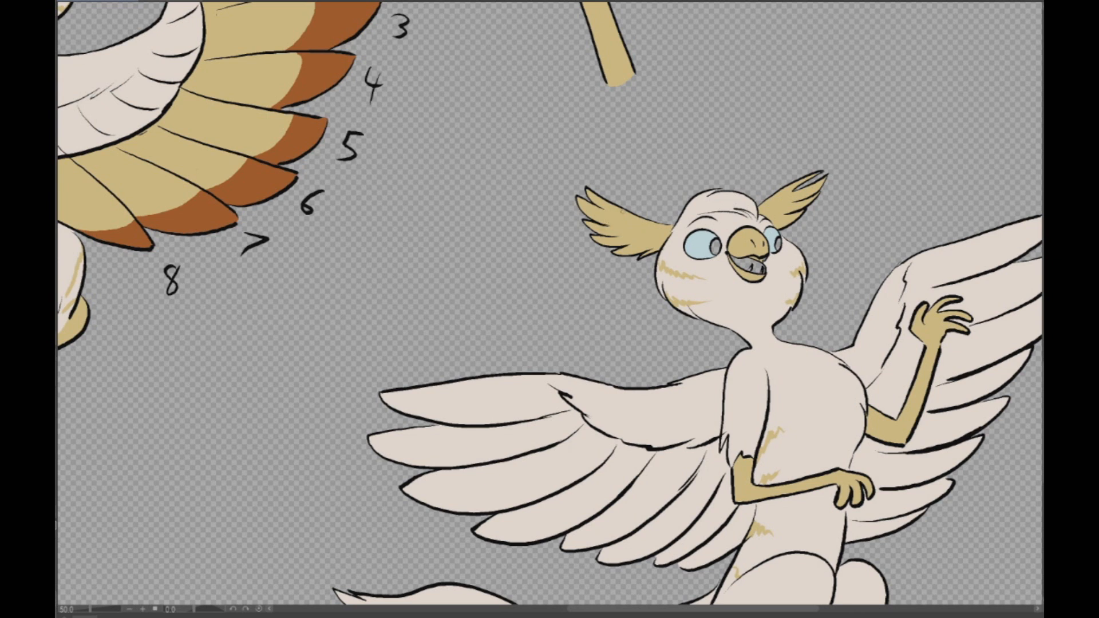
pyautogui.moveTo(778, 193); pyautogui.dragTo(819, 194)
pyautogui.click(817, 187)
pyautogui.click(795, 185)
pyautogui.click(607, 201)
pyautogui.click(592, 209)
pyautogui.moveTo(677, 225); pyautogui.dragTo(699, 215)
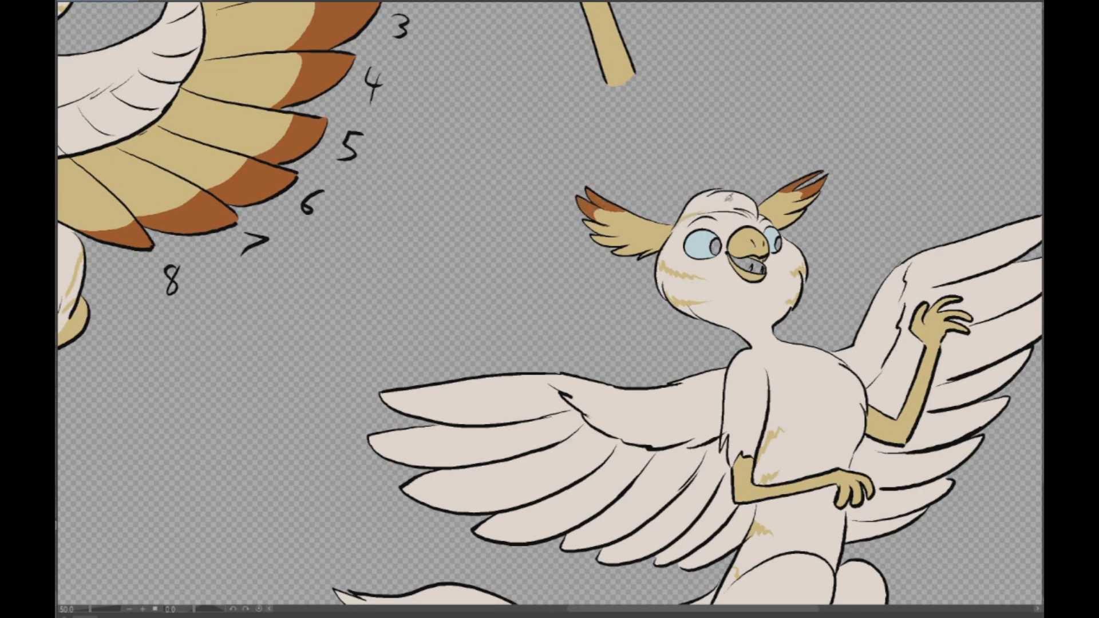
# - Color the waving pose's crest and long wing feathers tan, and its tail end tan with a rust-brown tip
pyautogui.click(728, 198)
pyautogui.moveTo(943, 201)
pyautogui.mouseDown()
pyautogui.moveTo(827, 542)
pyautogui.moveTo(713, 112)
pyautogui.moveTo(904, 6)
pyautogui.moveTo(1007, 21)
pyautogui.mouseUp()
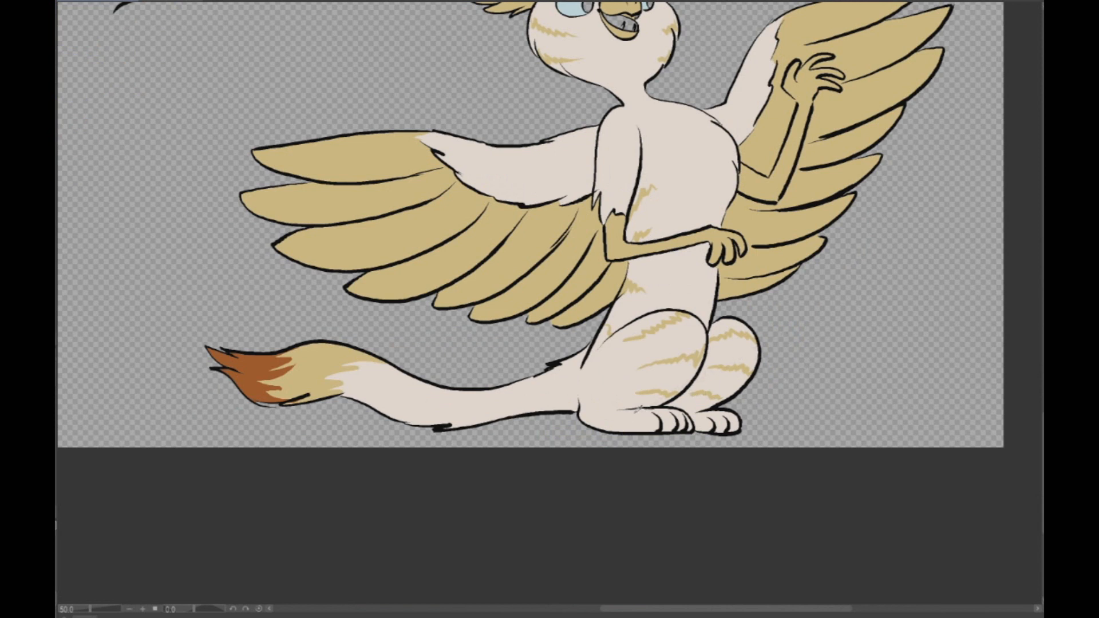
# - Color the waving pose's hind feet tan and paint two jagged tan stripes across its upper arm
pyautogui.moveTo(660, 412)
pyautogui.mouseDown()
pyautogui.moveTo(690, 411)
pyautogui.moveTo(693, 424)
pyautogui.moveTo(714, 399)
pyautogui.moveTo(701, 419)
pyautogui.moveTo(738, 420)
pyautogui.mouseUp()
pyautogui.moveTo(605, 153); pyautogui.dragTo(637, 153)
pyautogui.moveTo(608, 186); pyautogui.dragTo(630, 186)
# - Fill the waving pose's open mouth with coral red and the pads of the separate paw drawing with pink
pyautogui.hotkey('ctrl', '-')
pyautogui.moveTo(645, 149)
pyautogui.mouseDown()
pyautogui.moveTo(638, 208)
pyautogui.moveTo(681, 291)
pyautogui.moveTo(804, 307)
pyautogui.mouseUp()
pyautogui.hotkey('ctrl', '+')
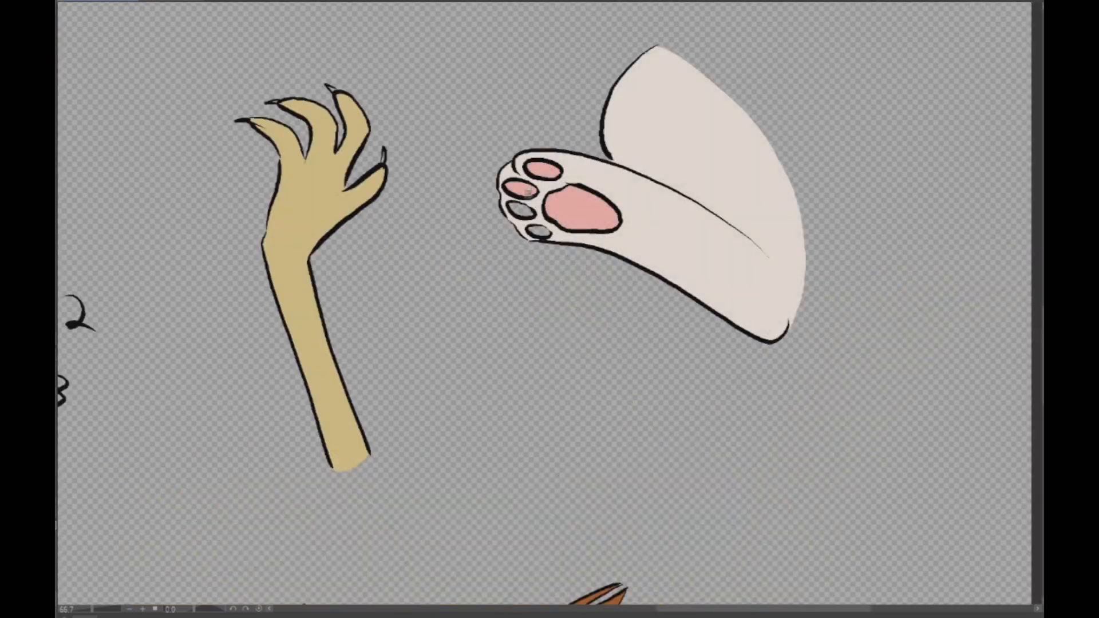
pyautogui.click(520, 209)
pyautogui.click(537, 231)
# - Fill the foot and lower leg of the separate paw drawing with tan, leaving the thigh off-white
pyautogui.moveTo(770, 257); pyautogui.dragTo(789, 328)
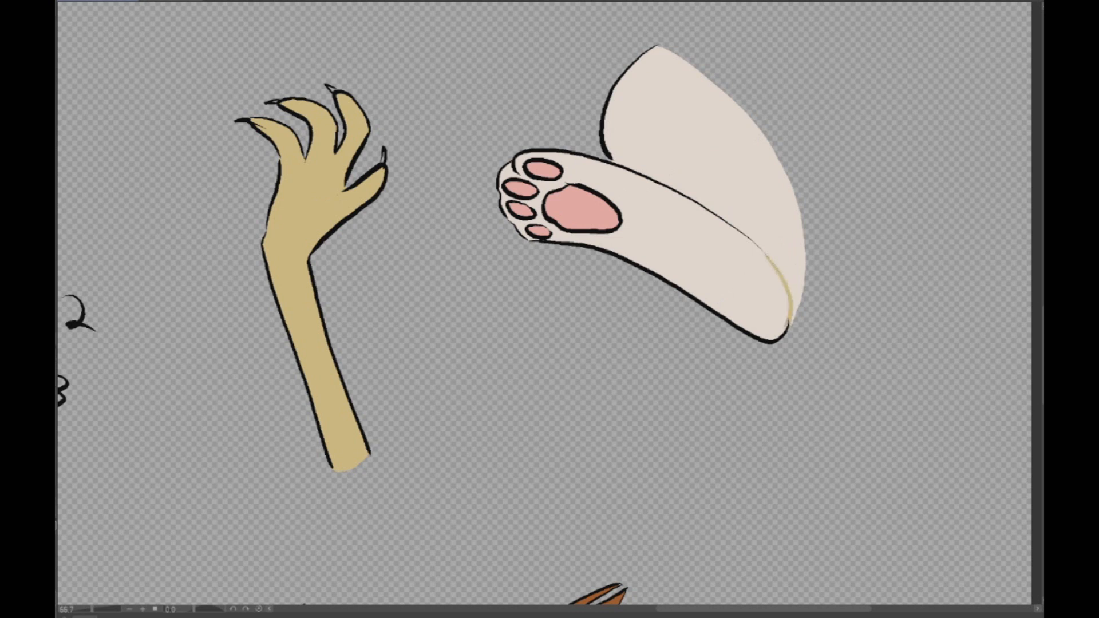
pyautogui.click(697, 253)
pyautogui.moveTo(558, 191)
pyautogui.mouseDown()
pyautogui.moveTo(528, 159)
pyautogui.moveTo(518, 164)
pyautogui.moveTo(545, 199)
pyautogui.moveTo(509, 194)
pyautogui.moveTo(537, 216)
pyautogui.moveTo(526, 219)
pyautogui.moveTo(557, 234)
pyautogui.mouseUp()
pyautogui.scroll(-3, 884, 144)
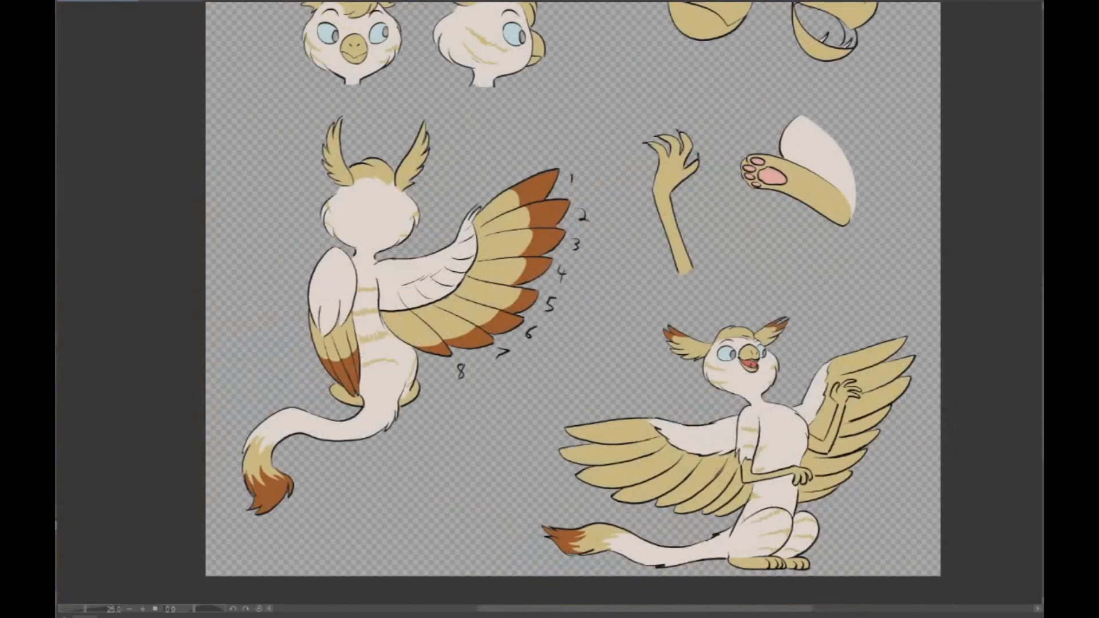
# - Paint two jagged tan stripes across the thigh of the separate paw drawing
pyautogui.scroll(2, 924, 164)
pyautogui.moveTo(637, 102)
pyautogui.mouseDown()
pyautogui.moveTo(668, 81)
pyautogui.moveTo(727, 117)
pyautogui.moveTo(657, 87)
pyautogui.mouseUp()
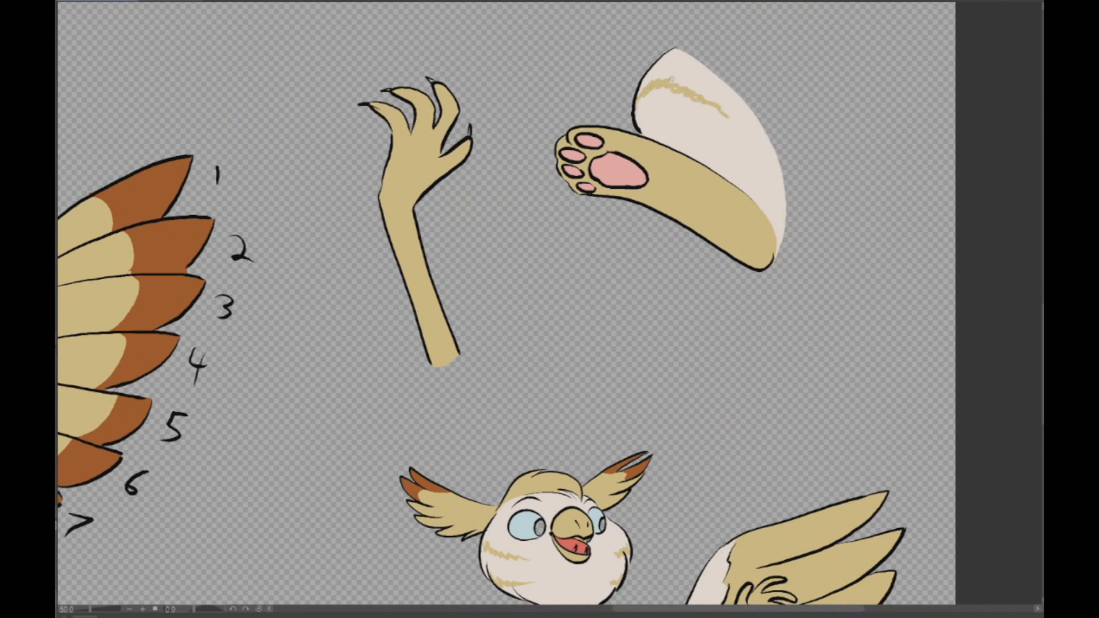
pyautogui.scroll(-2, 975, 100)
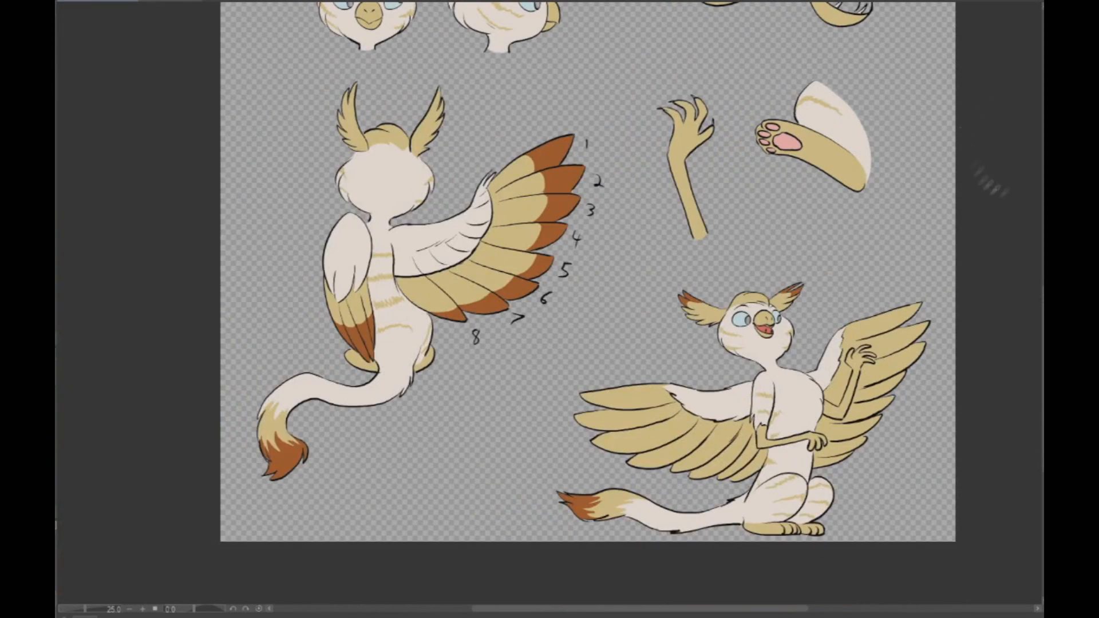
pyautogui.scroll(2, 966, 54)
pyautogui.scroll(-2, 963, 295)
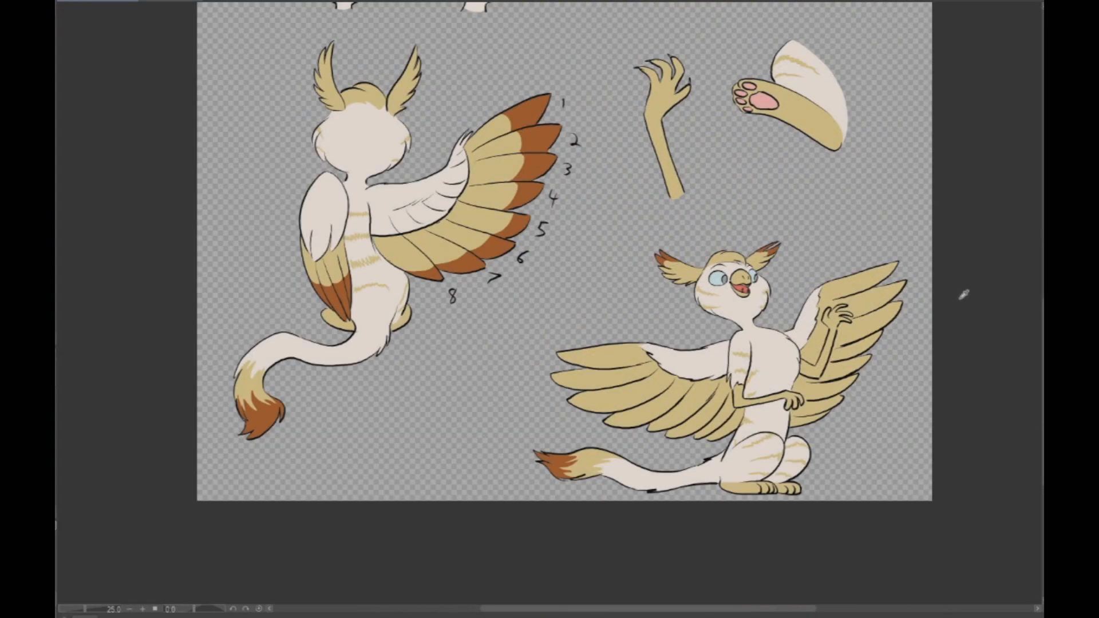
# - Fill the inside of the sitting pose's open mouth with coral red
pyautogui.moveTo(572, 63); pyautogui.dragTo(605, 574)
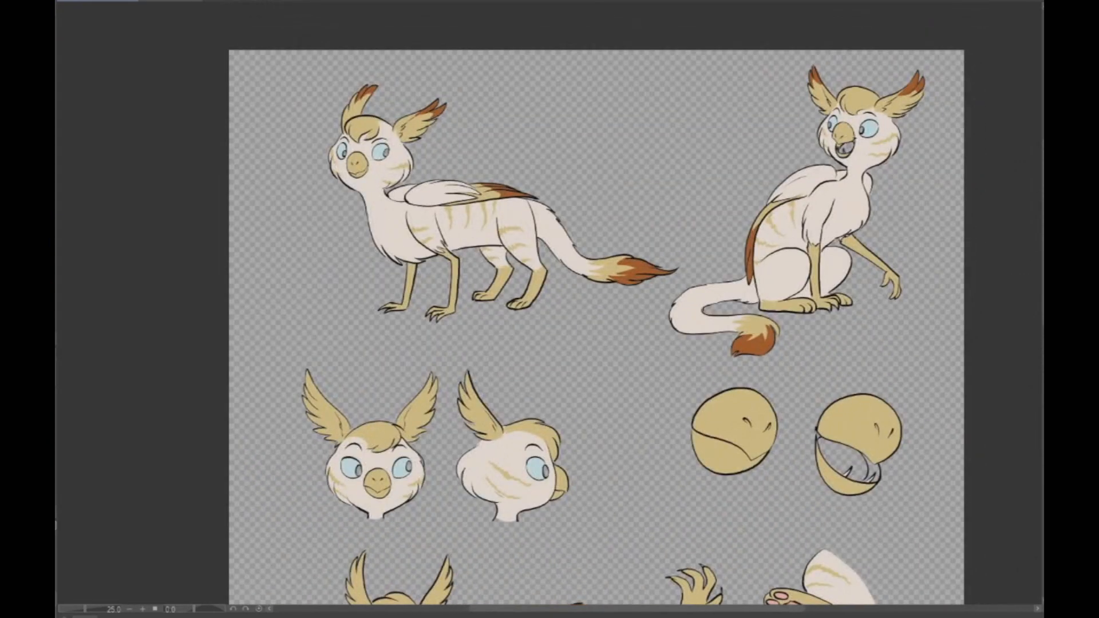
pyautogui.scroll(4, 836, 132)
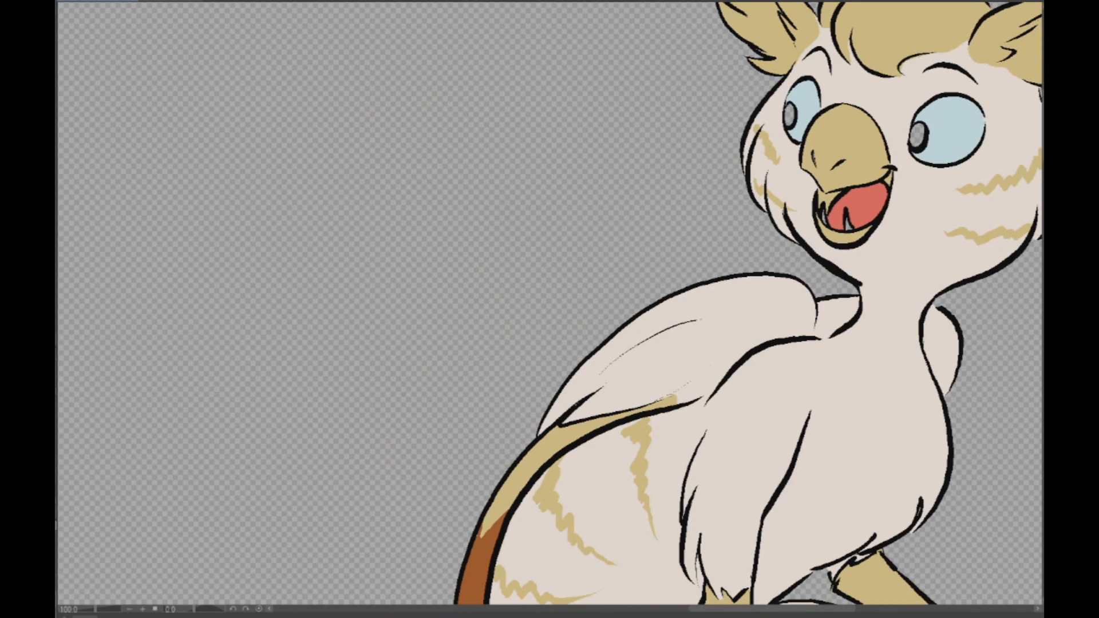
pyautogui.scroll(4, 884, 189)
pyautogui.click(730, 334)
pyautogui.click(632, 304)
pyautogui.scroll(-7, 900, 148)
# - Color the small pointed teeth in the waving pose's open mouth white
pyautogui.moveTo(515, 550); pyautogui.dragTo(641, 69)
pyautogui.moveTo(629, 458); pyautogui.dragTo(489, 97)
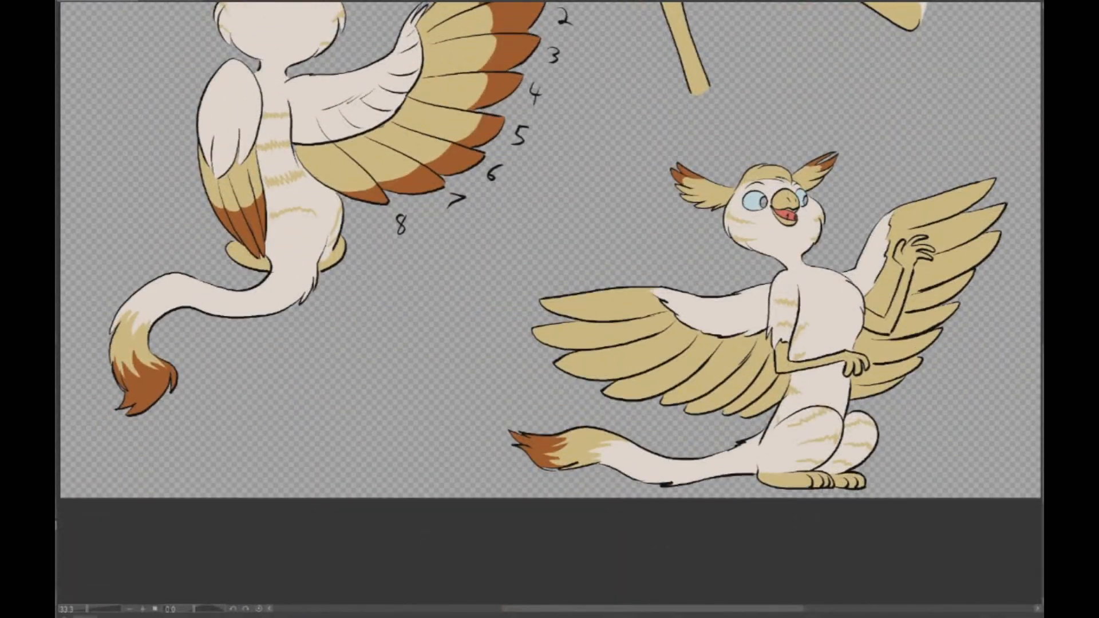
pyautogui.scroll(4, 912, 153)
pyautogui.scroll(1, 159, 430)
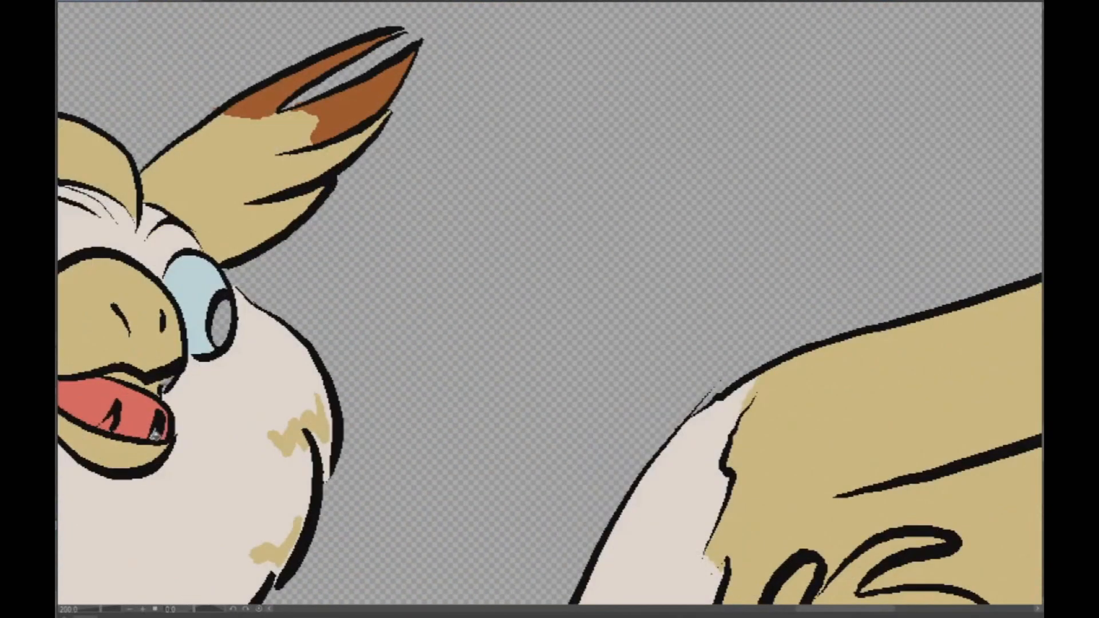
pyautogui.click(113, 417)
pyautogui.hotkey('ctrl', 'z')
pyautogui.moveTo(112, 417)
pyautogui.mouseDown()
pyautogui.moveTo(100, 428)
pyautogui.moveTo(113, 413)
pyautogui.mouseUp()
pyautogui.scroll(-2, 169, 382)
pyautogui.scroll(2, 150, 401)
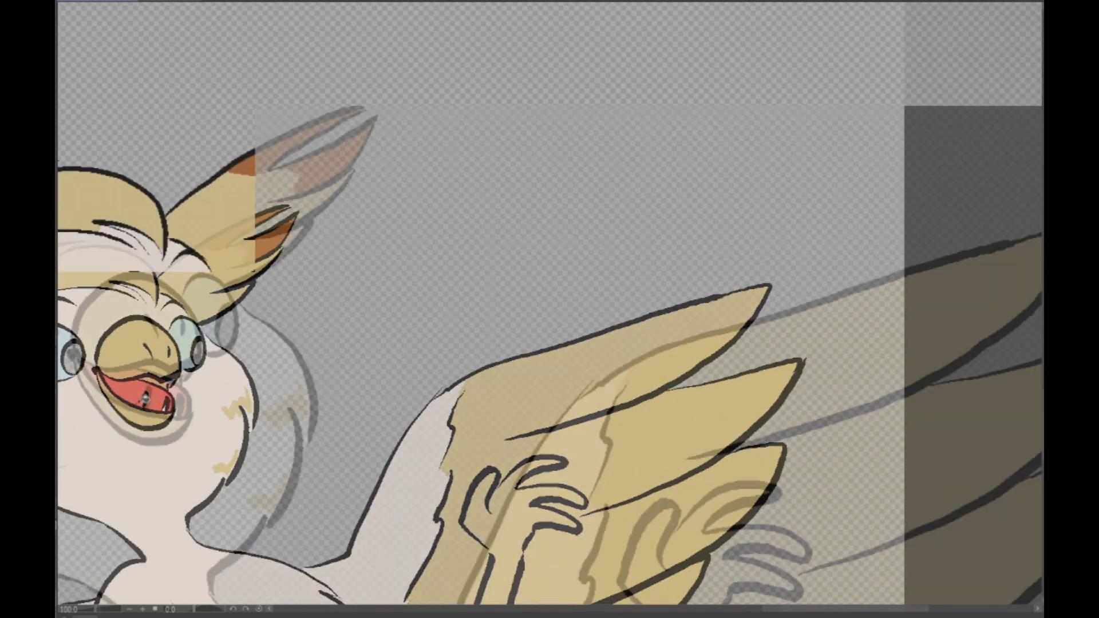
pyautogui.scroll(-4, 140, 405)
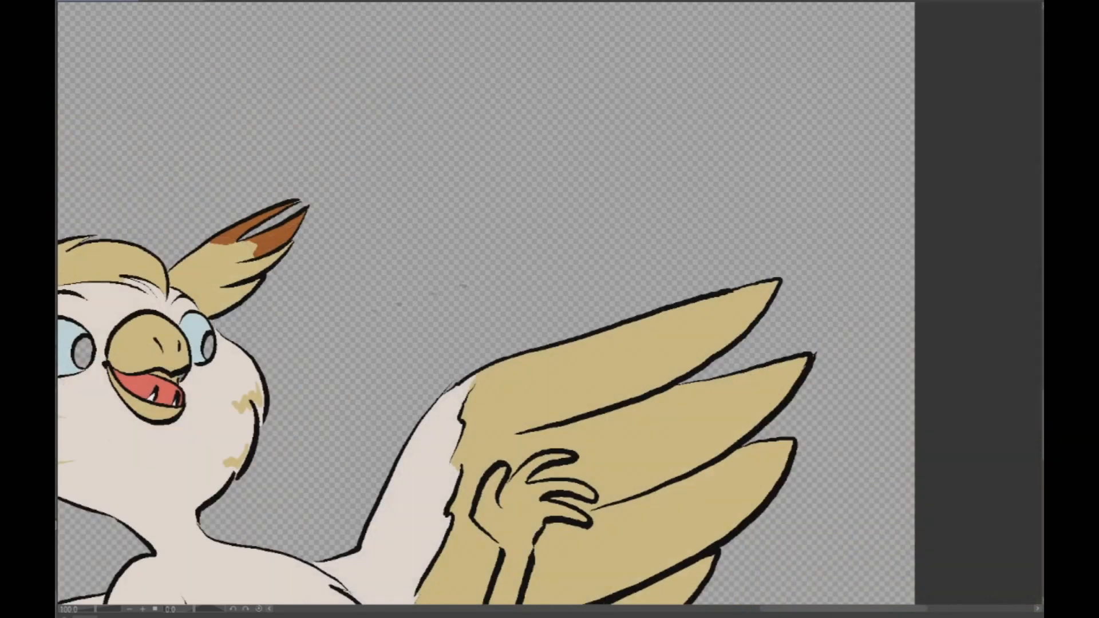